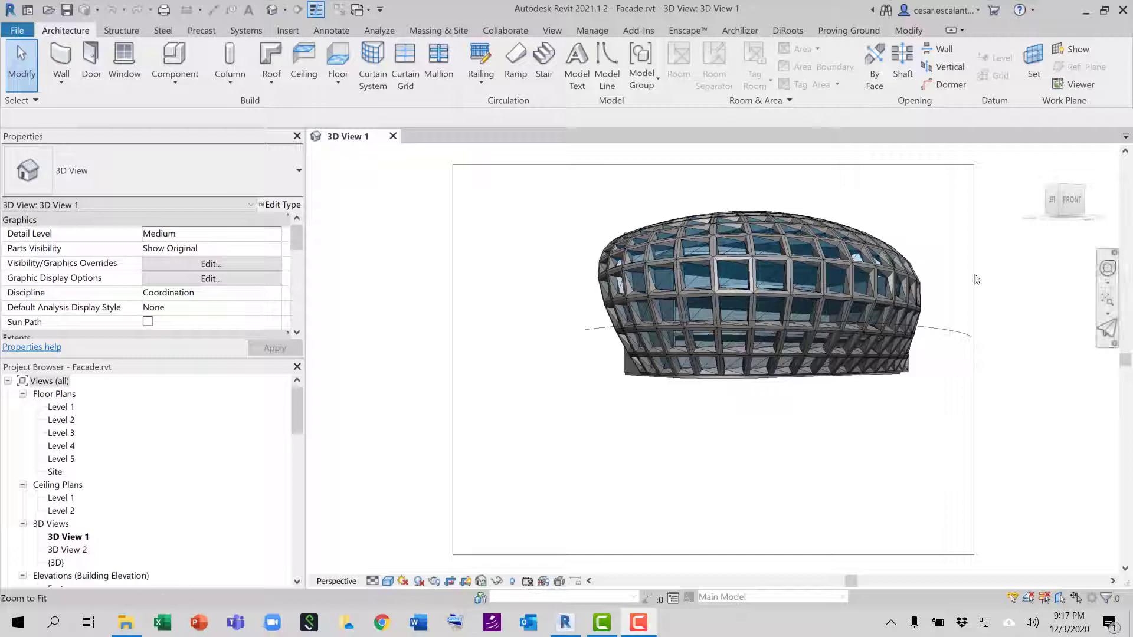
Close the Facade project and start a new family from the English-Imperial Generic Model Pattern Based.rft template.
{"action": "left_click", "coordinate": [391, 137]}
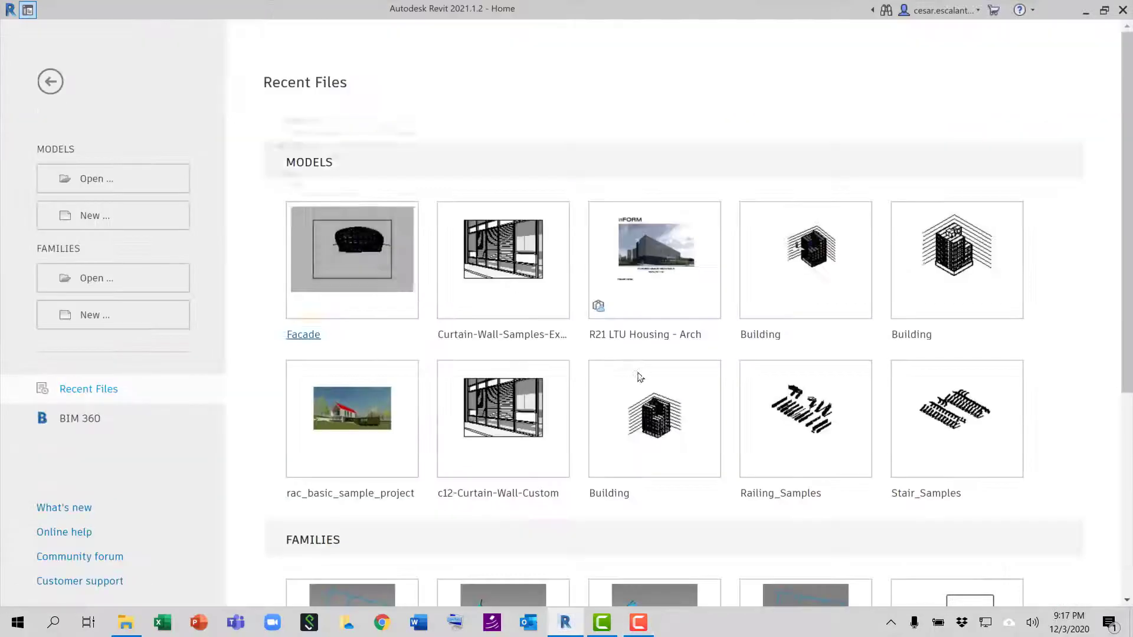
{"action": "left_click", "coordinate": [103, 284]}
{"action": "left_click", "coordinate": [106, 317]}
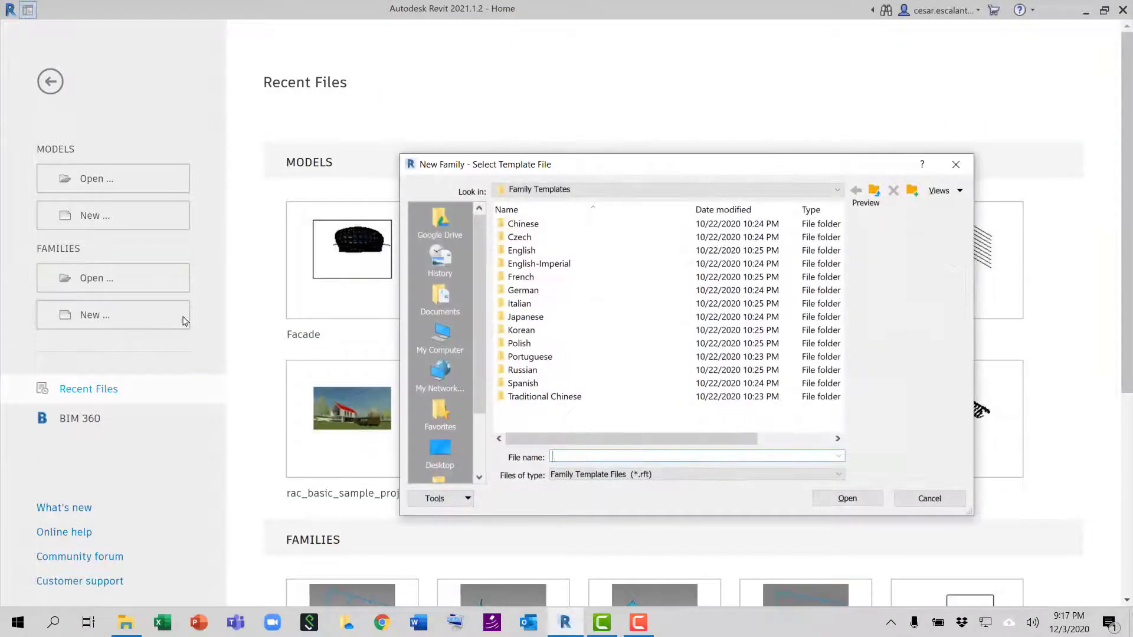
{"action": "double_click", "coordinate": [552, 263]}
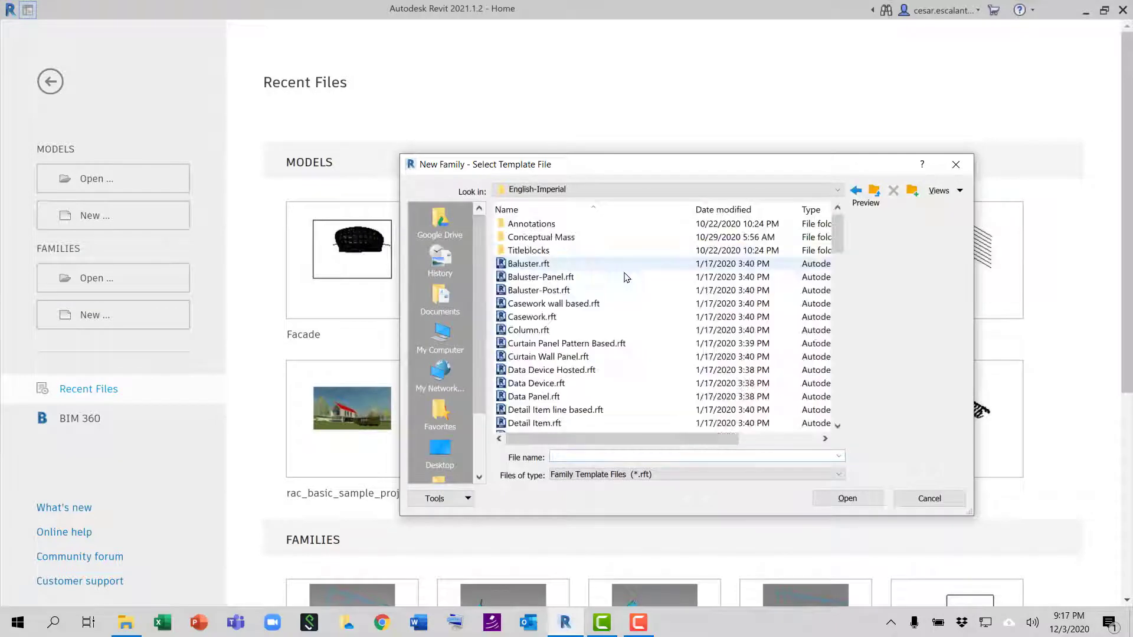
{"action": "scroll", "coordinate": [644, 302], "scroll_direction": "down", "scroll_amount": 9}
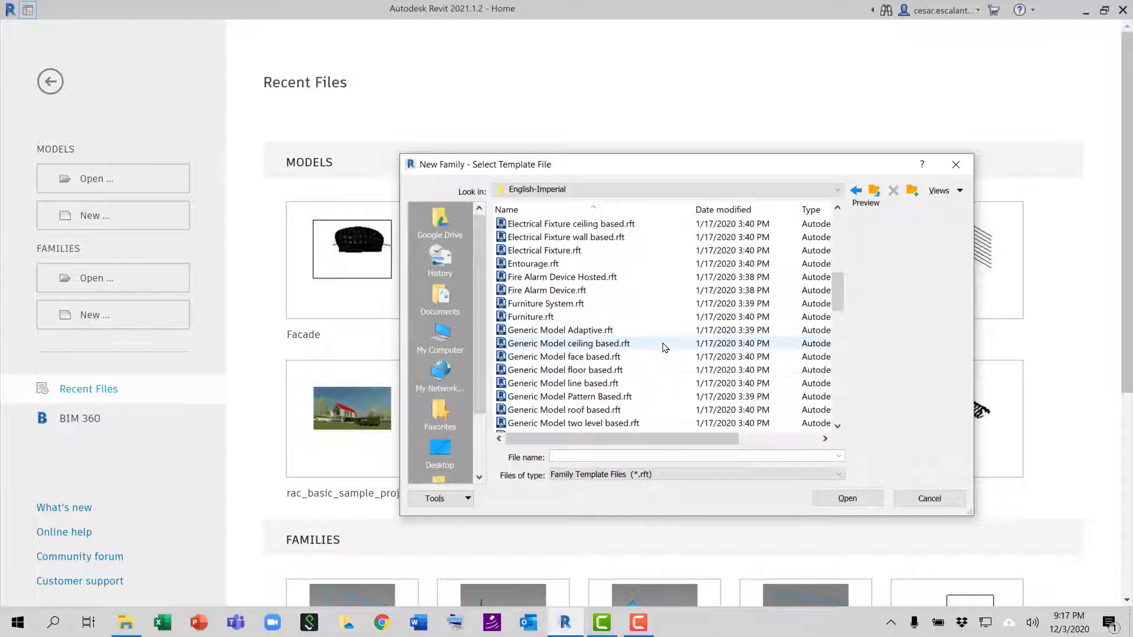
{"action": "left_click", "coordinate": [627, 398]}
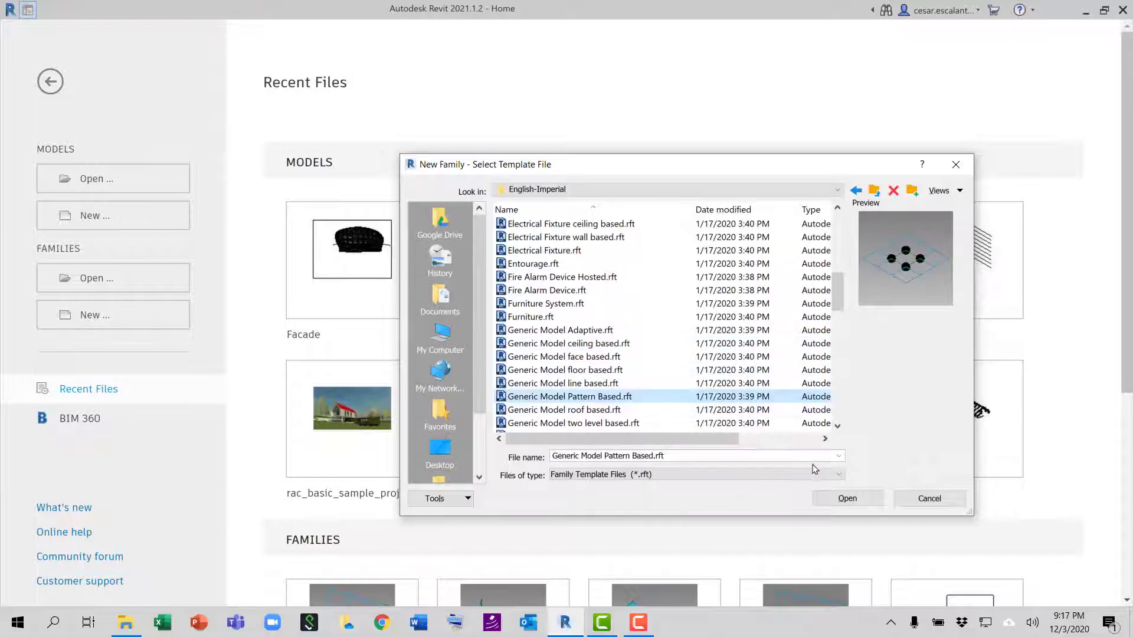
{"action": "left_click", "coordinate": [827, 498]}
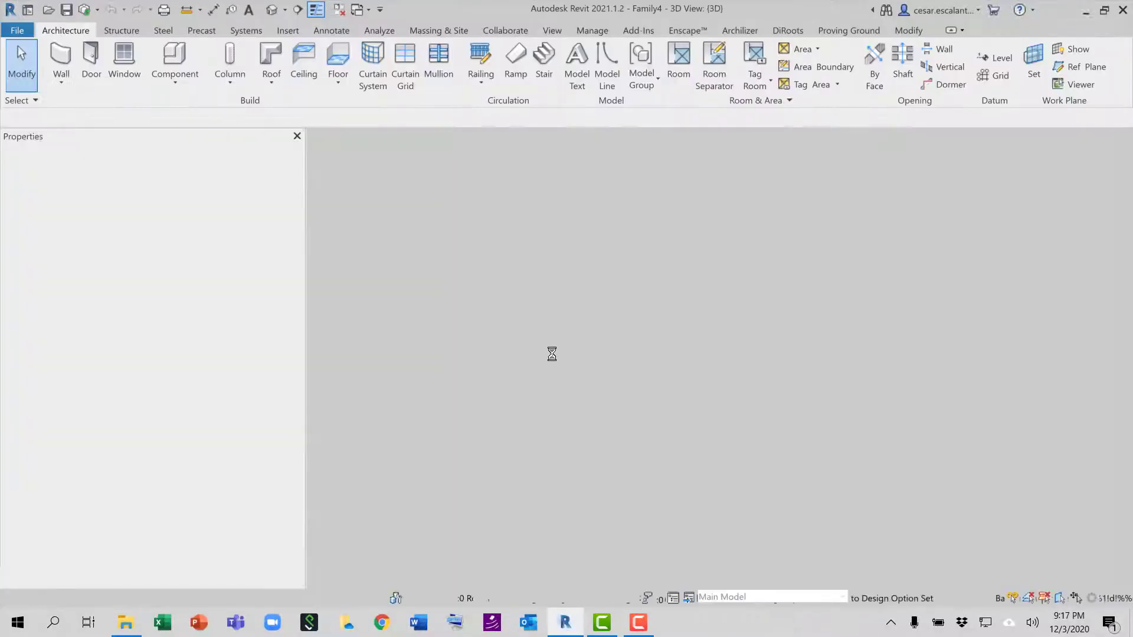
Place a reference point on the left adaptive point's work plane.
{"action": "scroll", "coordinate": [687, 442], "scroll_direction": "up", "scroll_amount": 1}
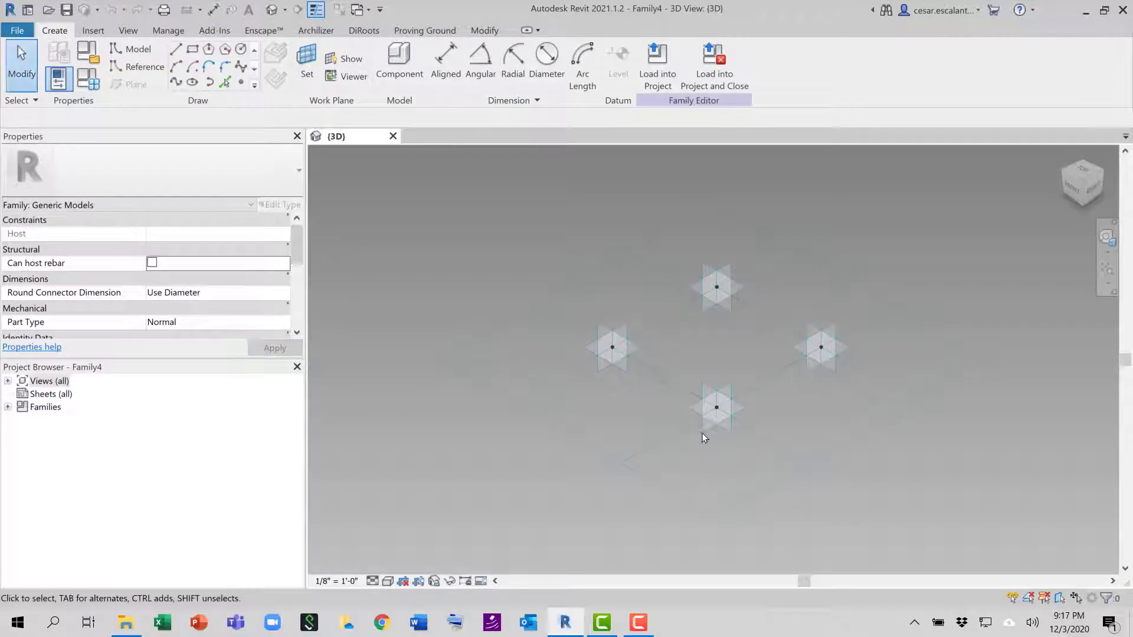
{"action": "middle_click_drag", "start_coordinate": [690, 434], "coordinate": [666, 492]}
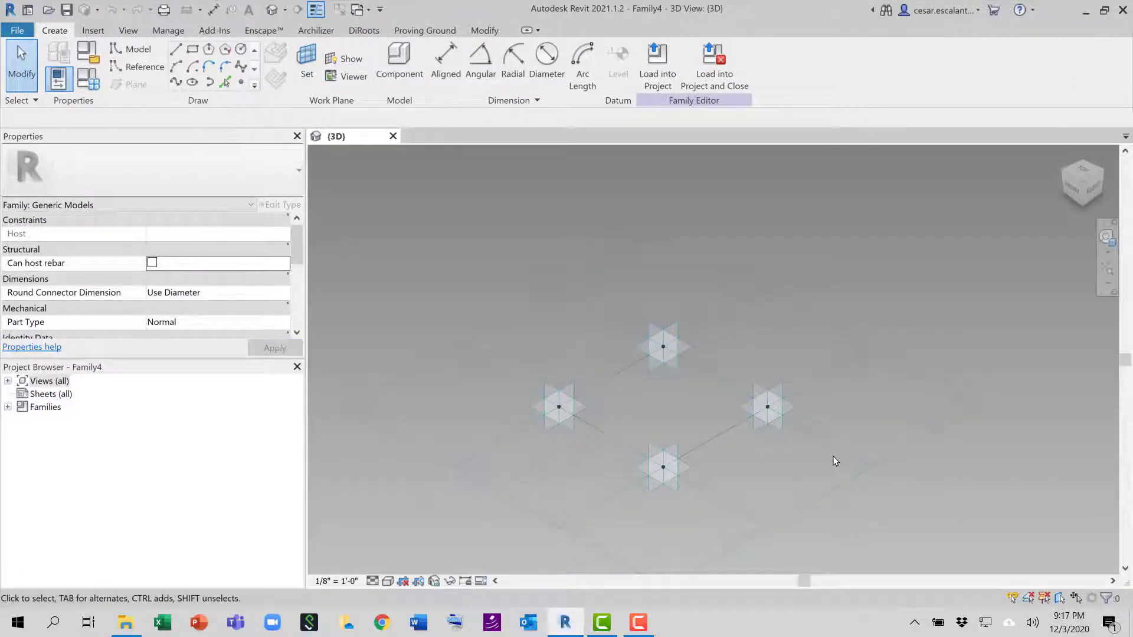
{"action": "left_click", "coordinate": [305, 73]}
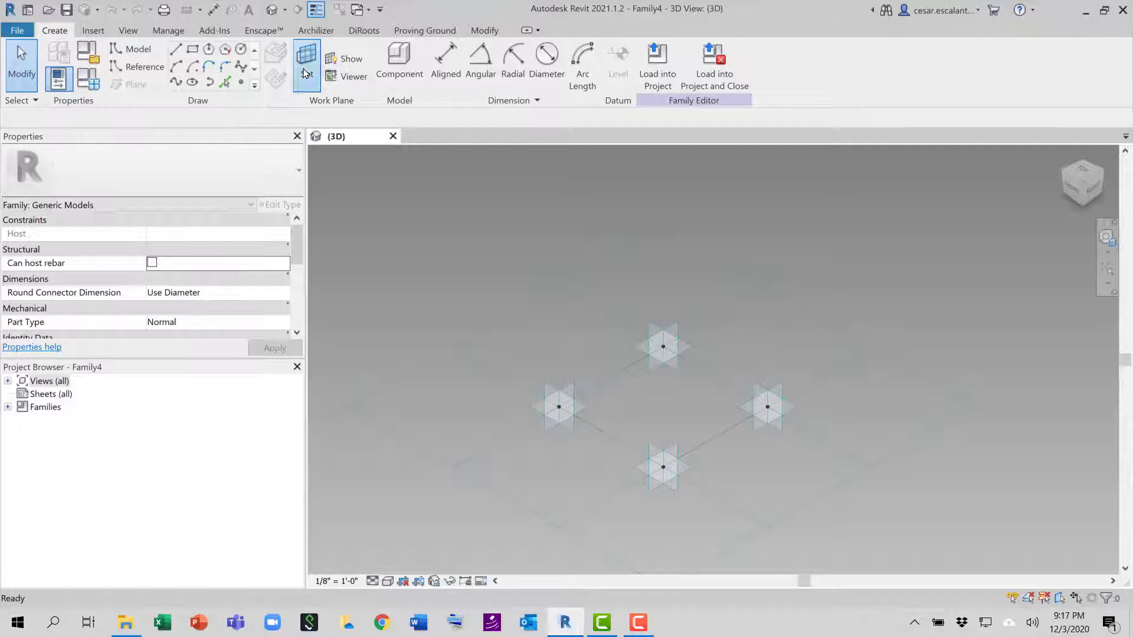
{"action": "left_click", "coordinate": [582, 413]}
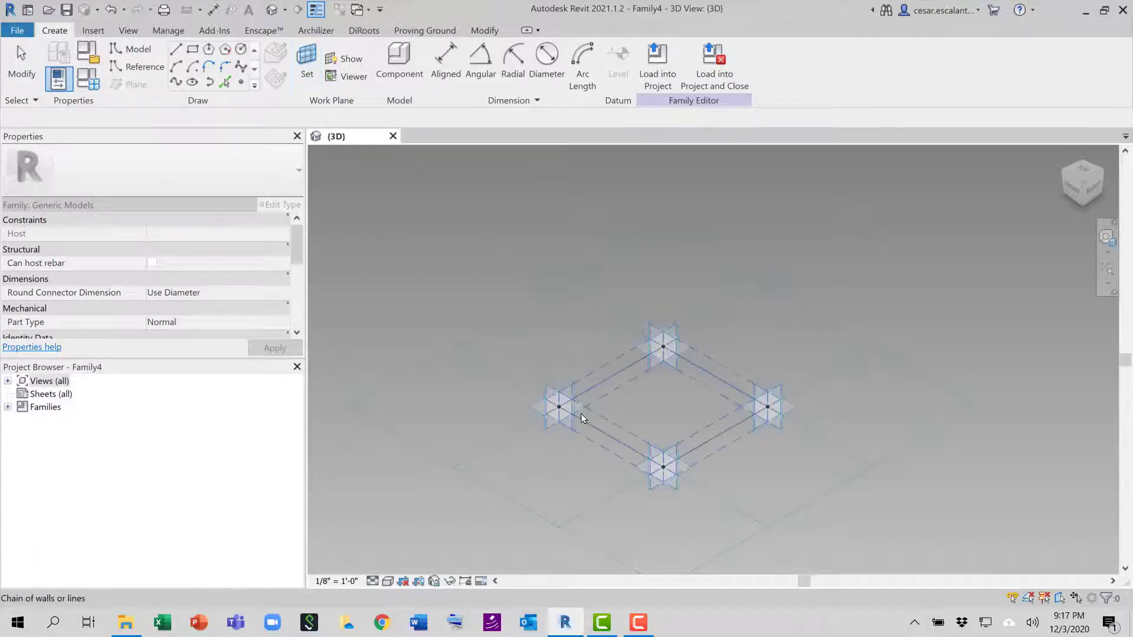
{"action": "left_click", "coordinate": [240, 86]}
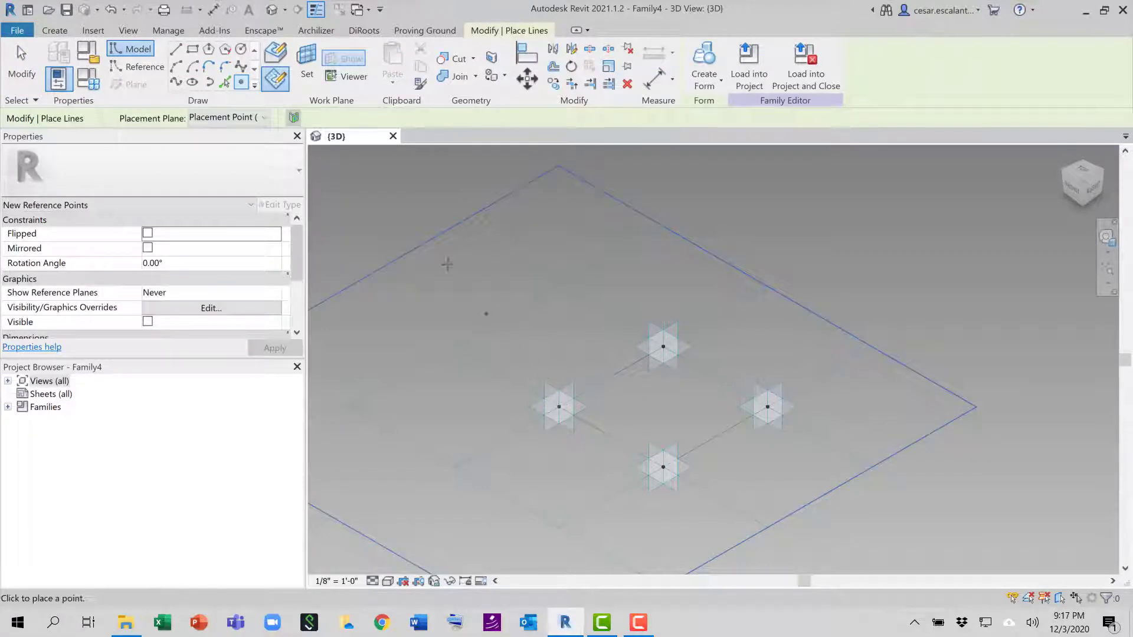
{"action": "key", "text": "Escape"}
Host reference points on the top and bottom adaptive points' work planes.
{"action": "left_click", "coordinate": [306, 65]}
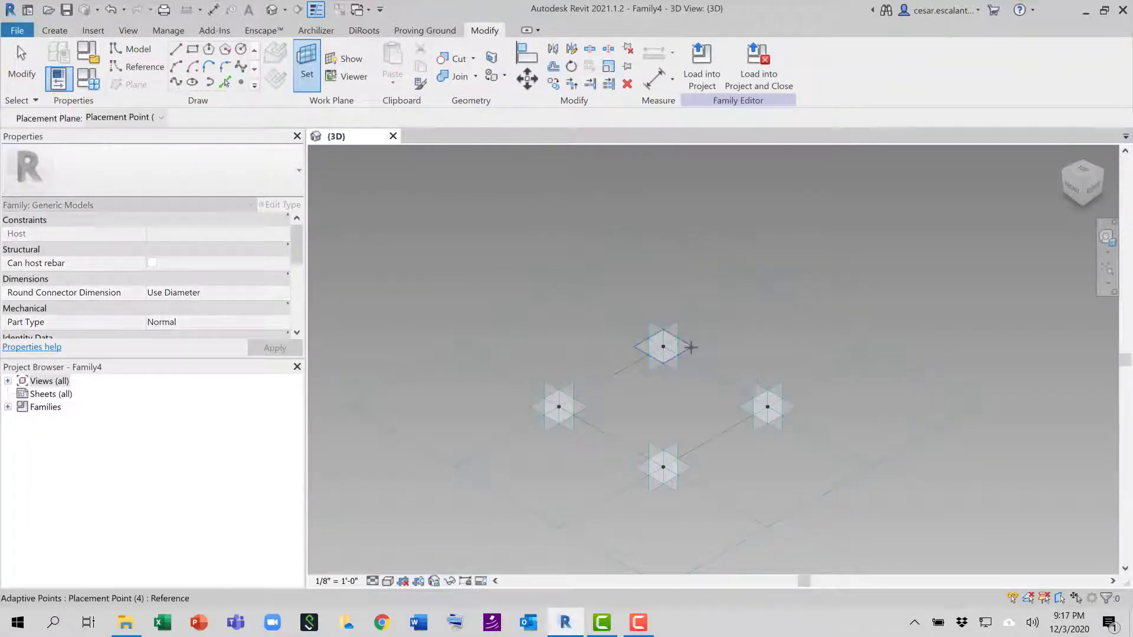
{"action": "left_click", "coordinate": [686, 347]}
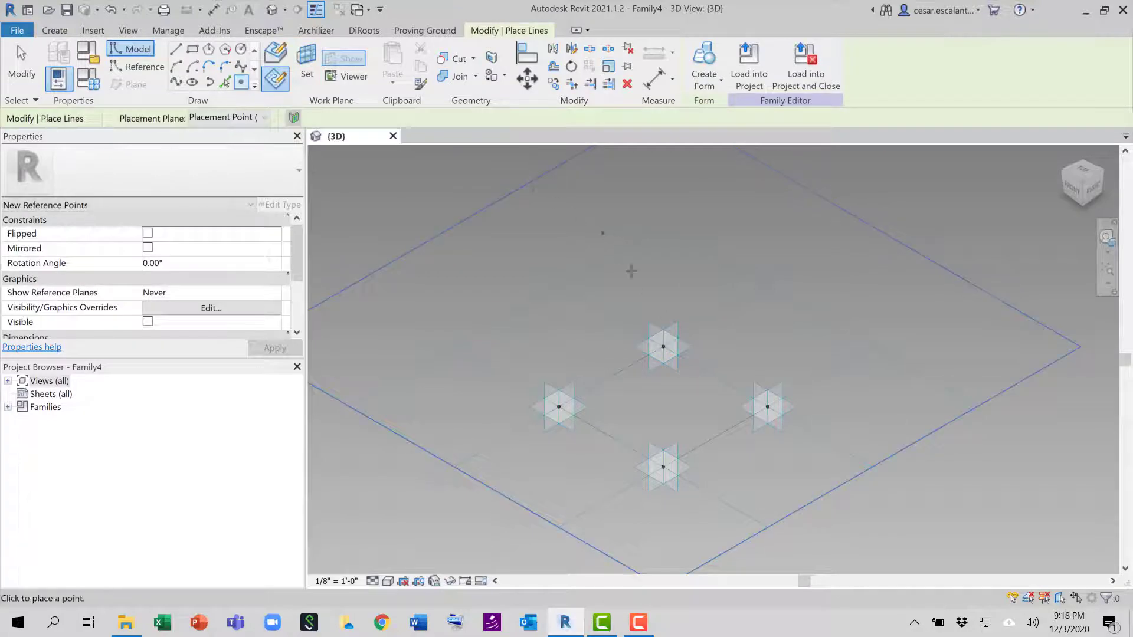
{"action": "left_click", "coordinate": [306, 65]}
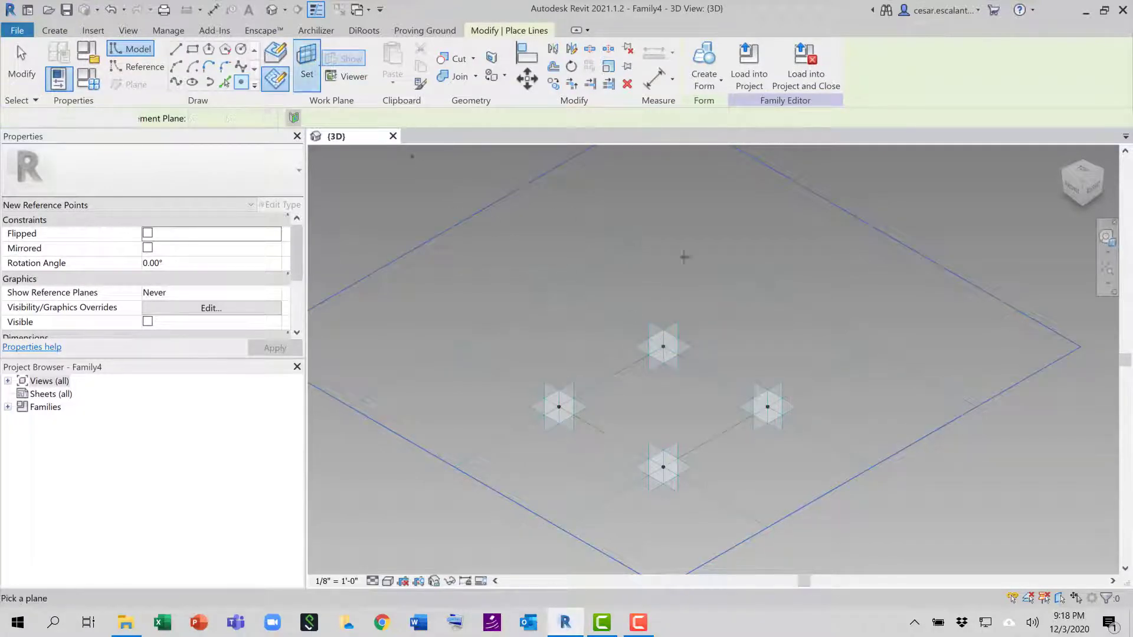
{"action": "key", "text": "Escape"}
{"action": "key", "text": "Escape"}
{"action": "key", "text": "Return"}
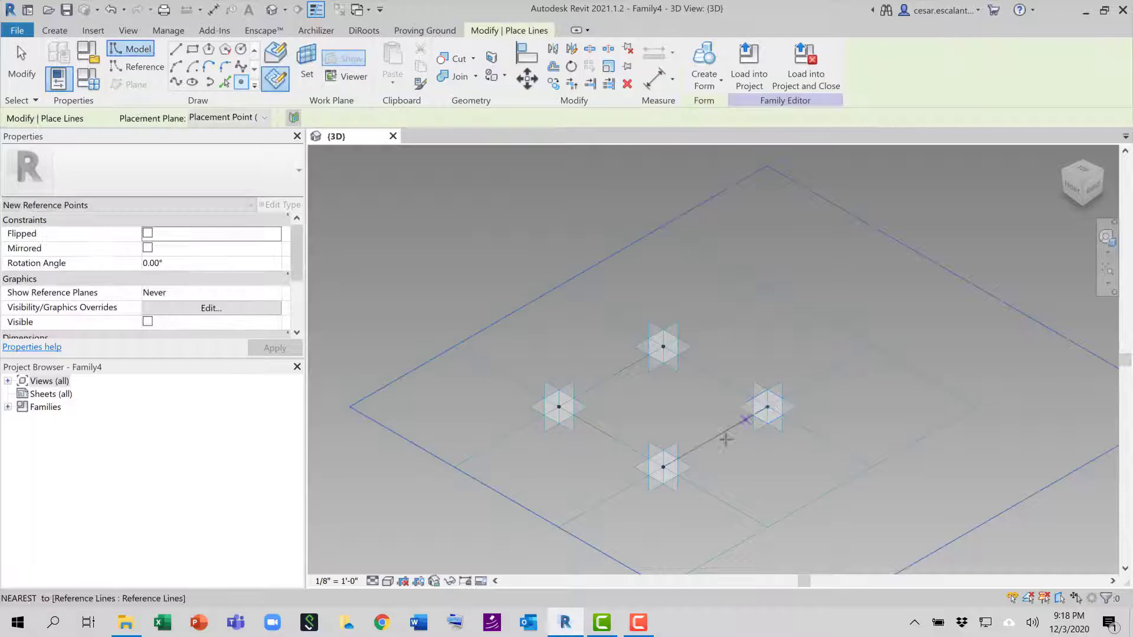
{"action": "left_click", "coordinate": [306, 65]}
{"action": "left_click", "coordinate": [663, 466]}
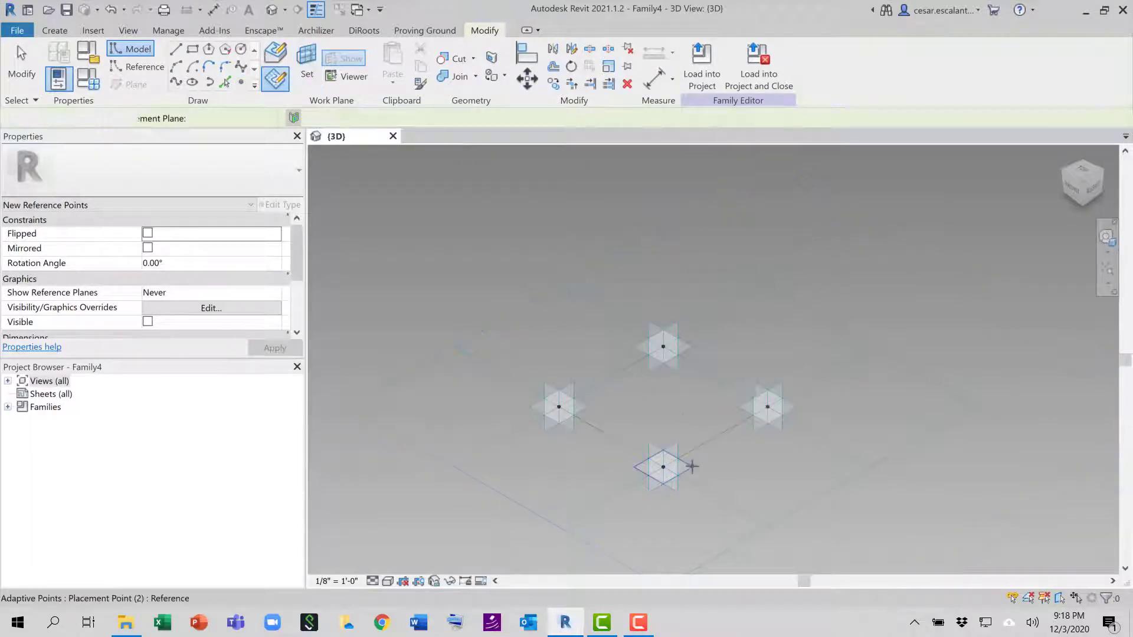
{"action": "left_click", "coordinate": [240, 84]}
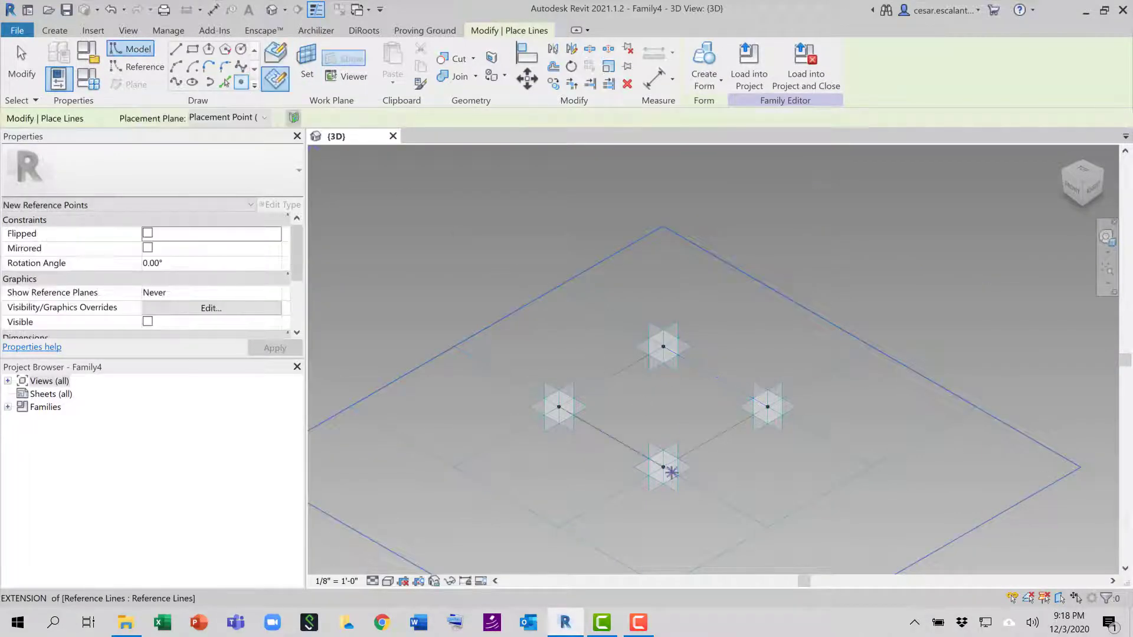
{"action": "left_click", "coordinate": [368, 259]}
{"action": "left_click", "coordinate": [22, 63]}
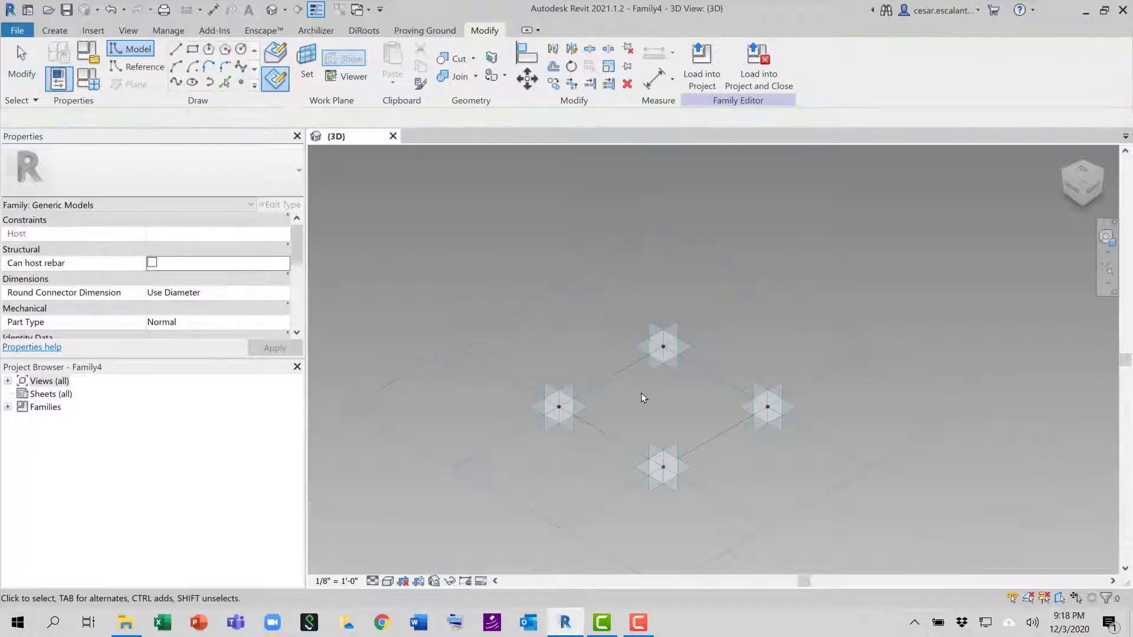
Select the four hosted reference points and tie their Offset to a new parameter d.
{"action": "left_click", "coordinate": [558, 409]}
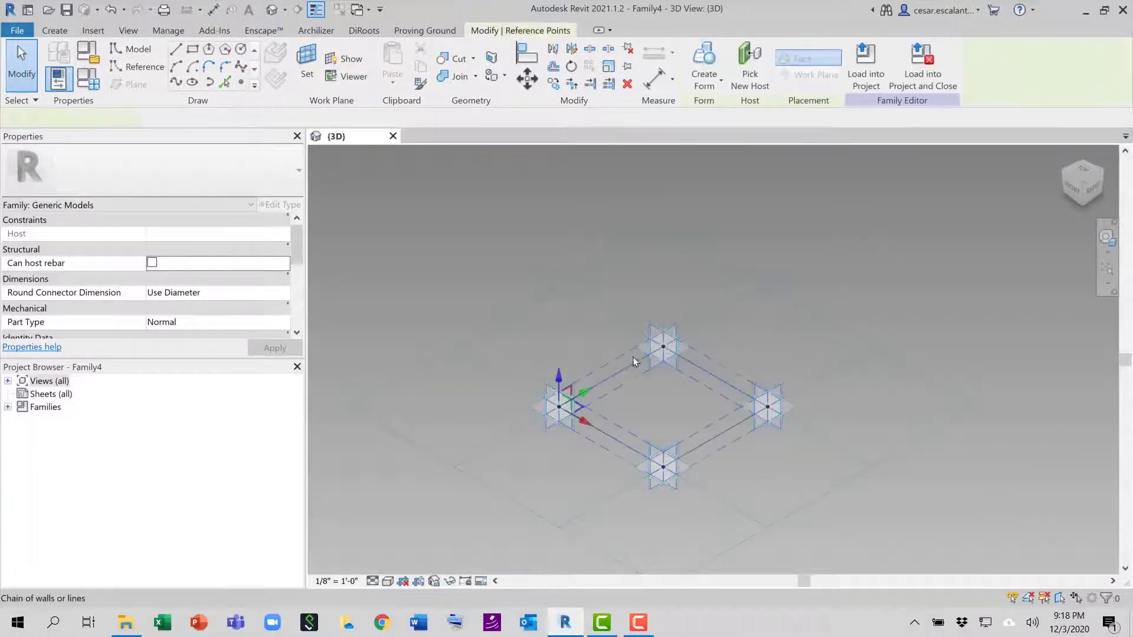
{"action": "left_click", "coordinate": [663, 348], "text": "ctrl"}
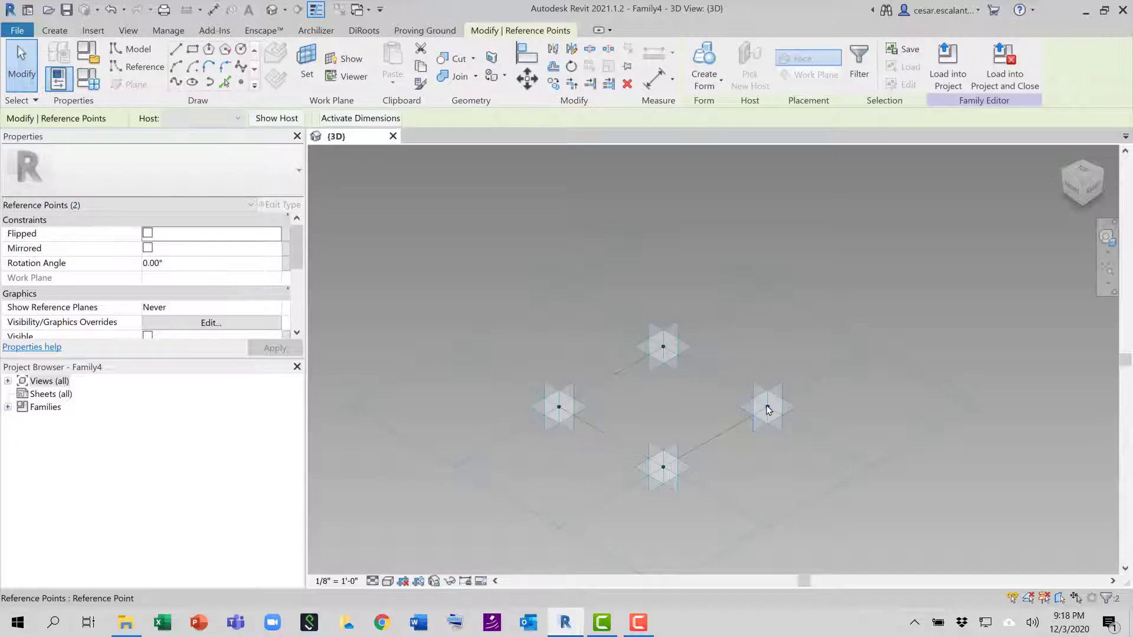
{"action": "left_click", "coordinate": [664, 468], "text": "ctrl"}
{"action": "left_click", "coordinate": [767, 407], "text": "ctrl"}
{"action": "scroll", "coordinate": [301, 304], "scroll_direction": "down", "scroll_amount": 5}
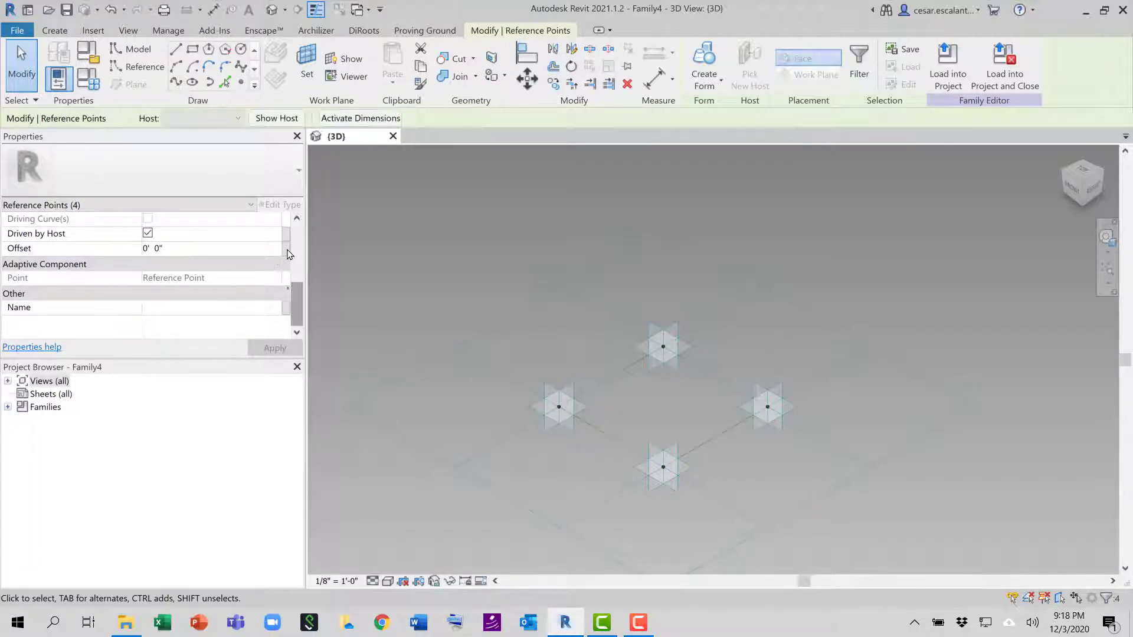
{"action": "left_click", "coordinate": [287, 250]}
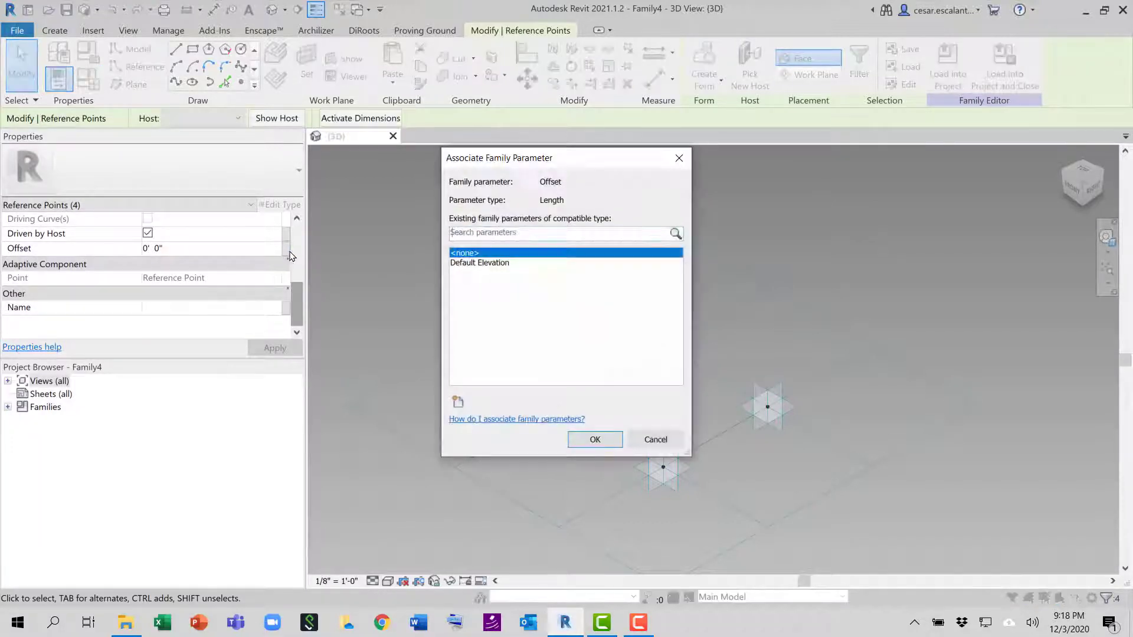
{"action": "left_click", "coordinate": [457, 402]}
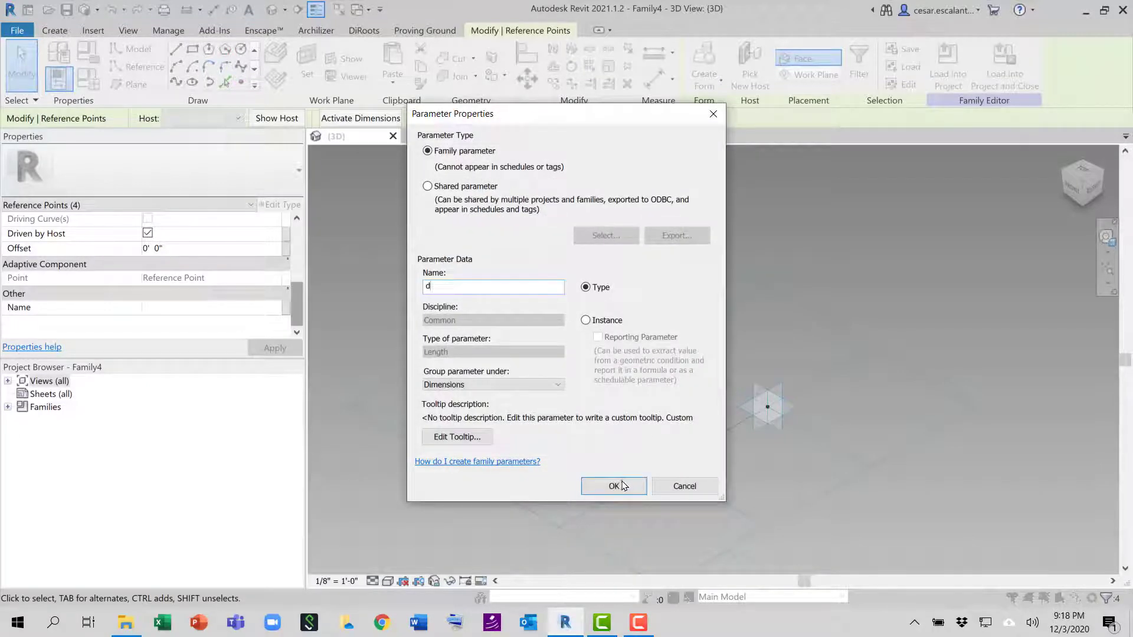
{"action": "left_click", "coordinate": [614, 485]}
{"action": "left_click", "coordinate": [584, 438]}
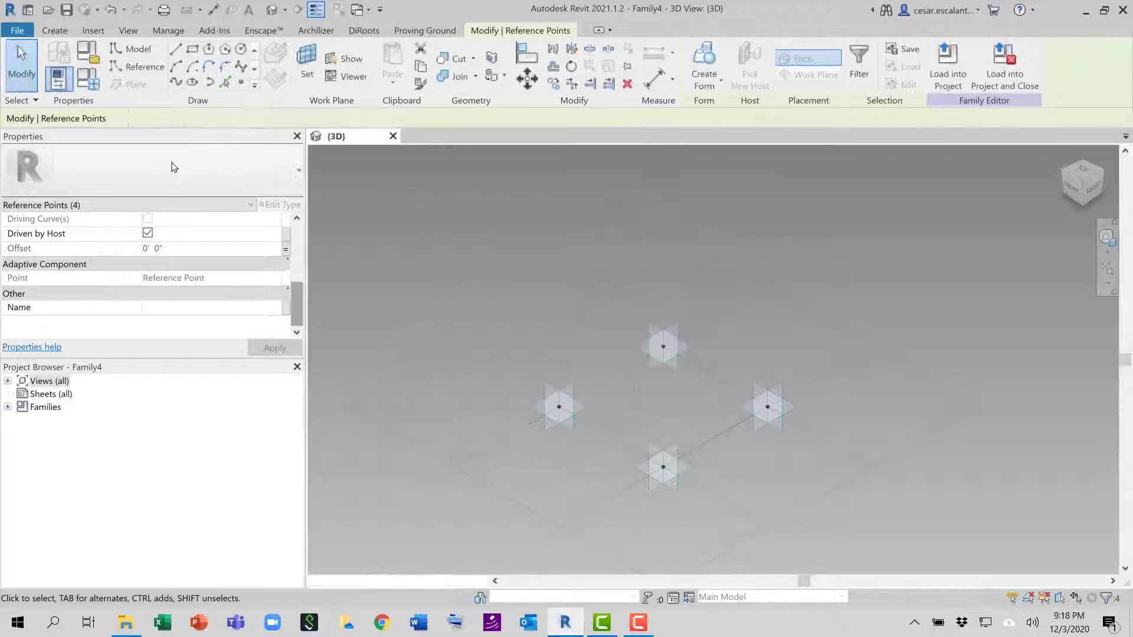
Set parameter d to 4' 0" in Family Types and clear the selection.
{"action": "left_click", "coordinate": [59, 79]}
{"action": "left_click", "coordinate": [257, 158]}
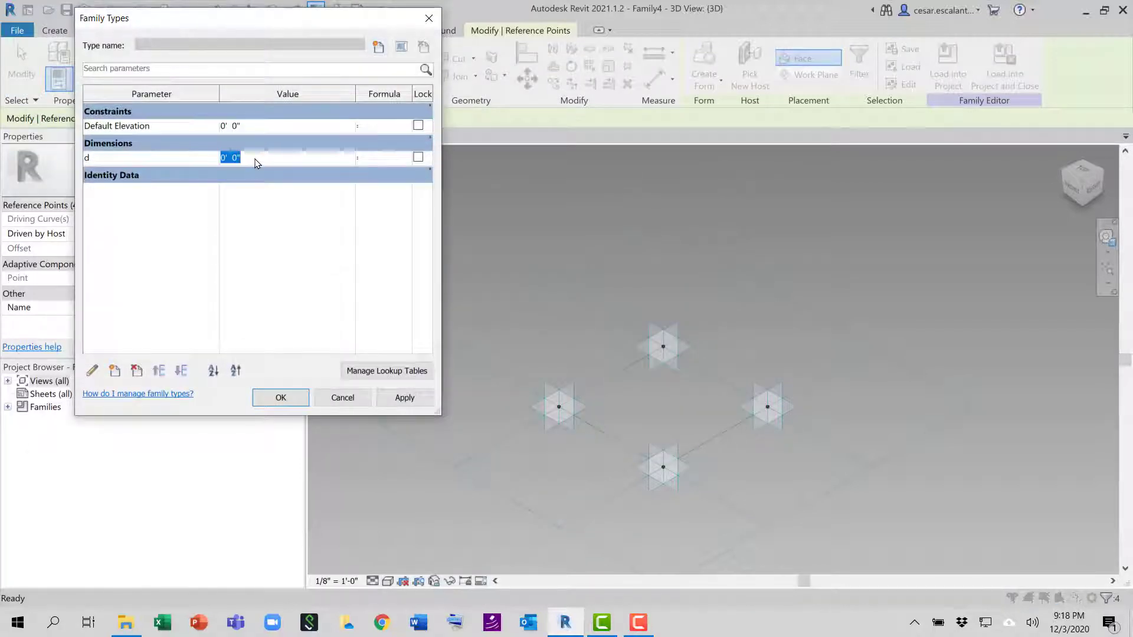
{"action": "type", "text": "4"}
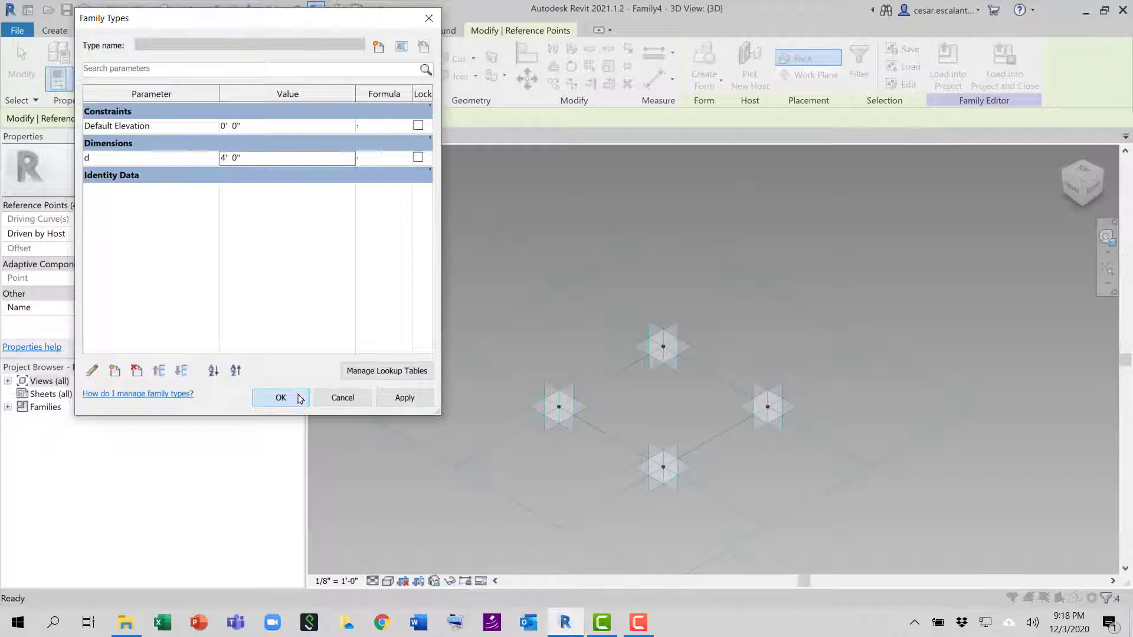
{"action": "left_click", "coordinate": [292, 397]}
{"action": "key", "text": "Escape"}
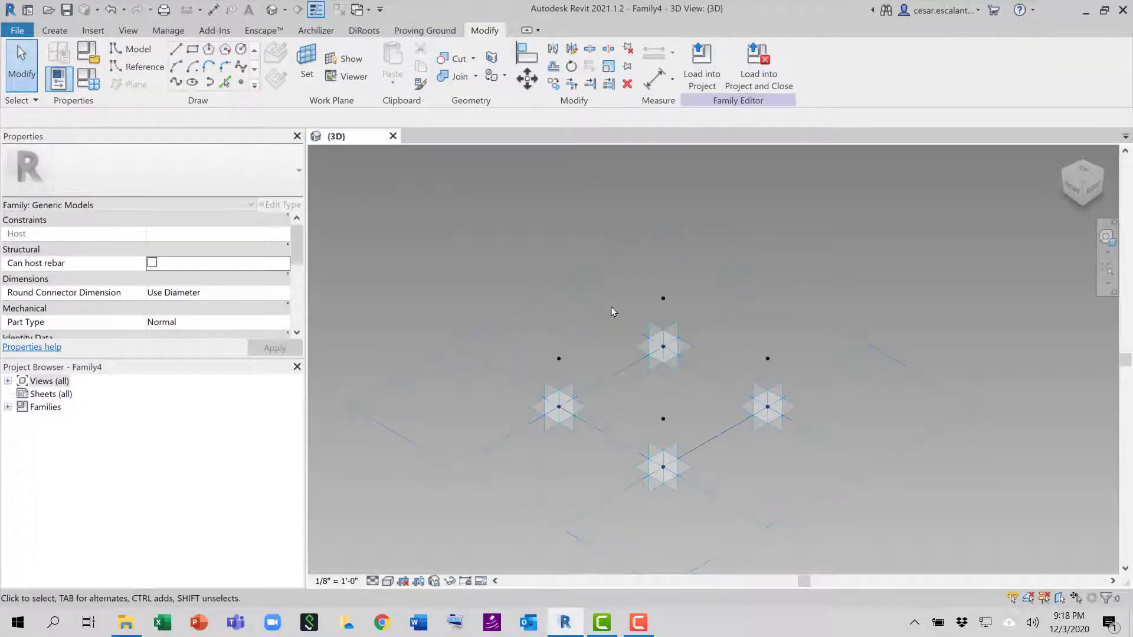
Start a work-plane reference line at the centre point, then cancel it.
{"action": "left_click", "coordinate": [144, 68]}
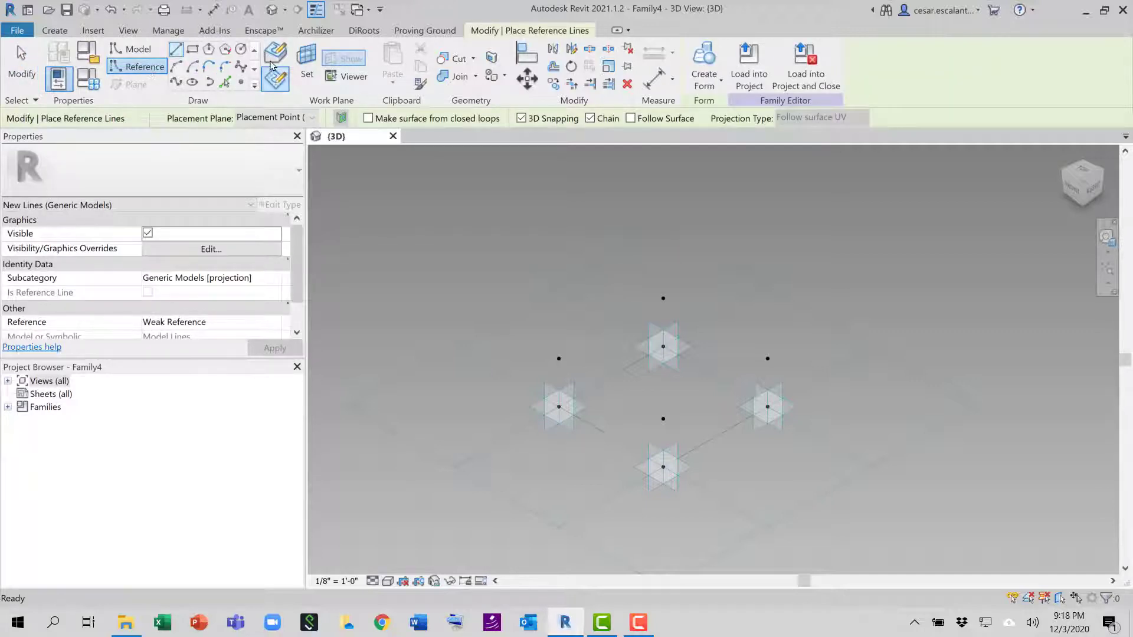
{"action": "left_click", "coordinate": [275, 53]}
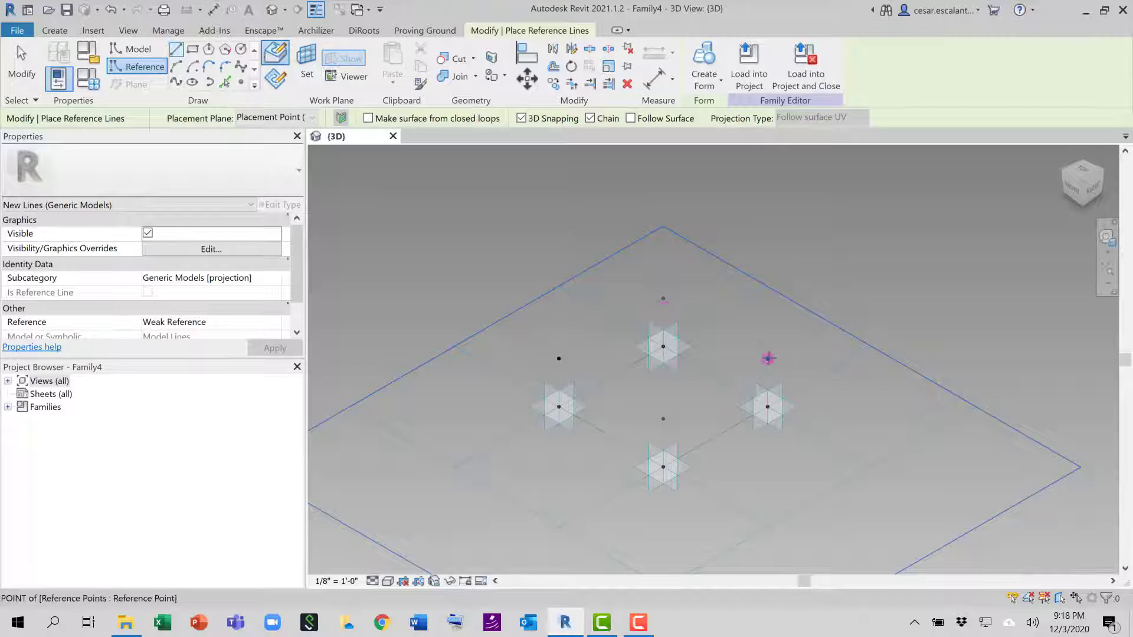
{"action": "left_click", "coordinate": [663, 418]}
{"action": "key", "text": "Escape"}
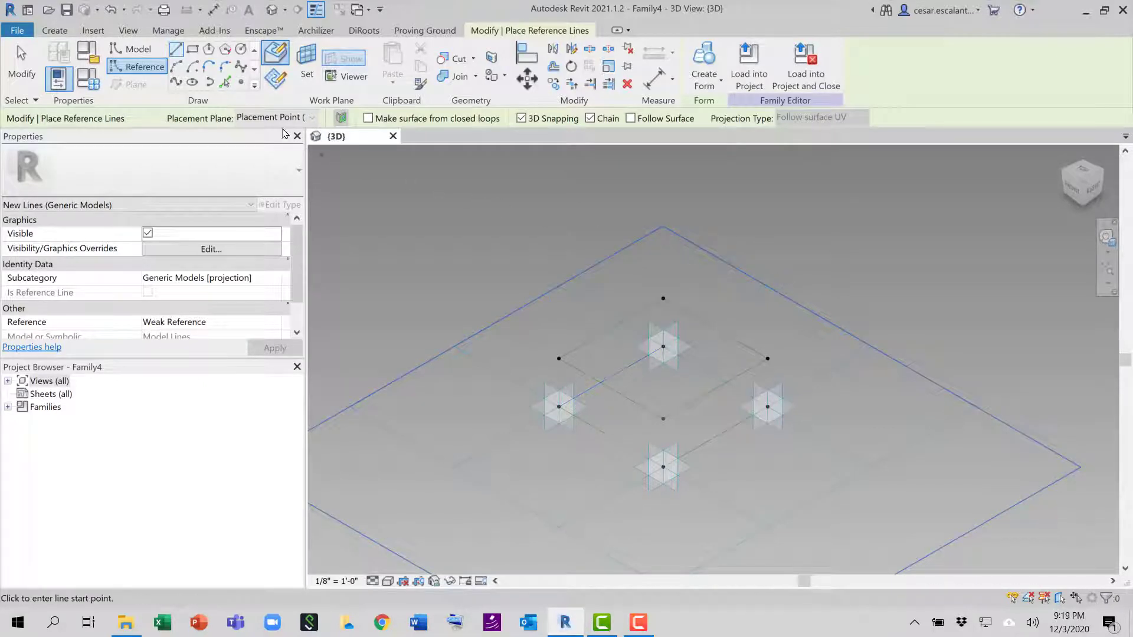
Place reference points along the inner reference lines, about two per side.
{"action": "left_click", "coordinate": [245, 85]}
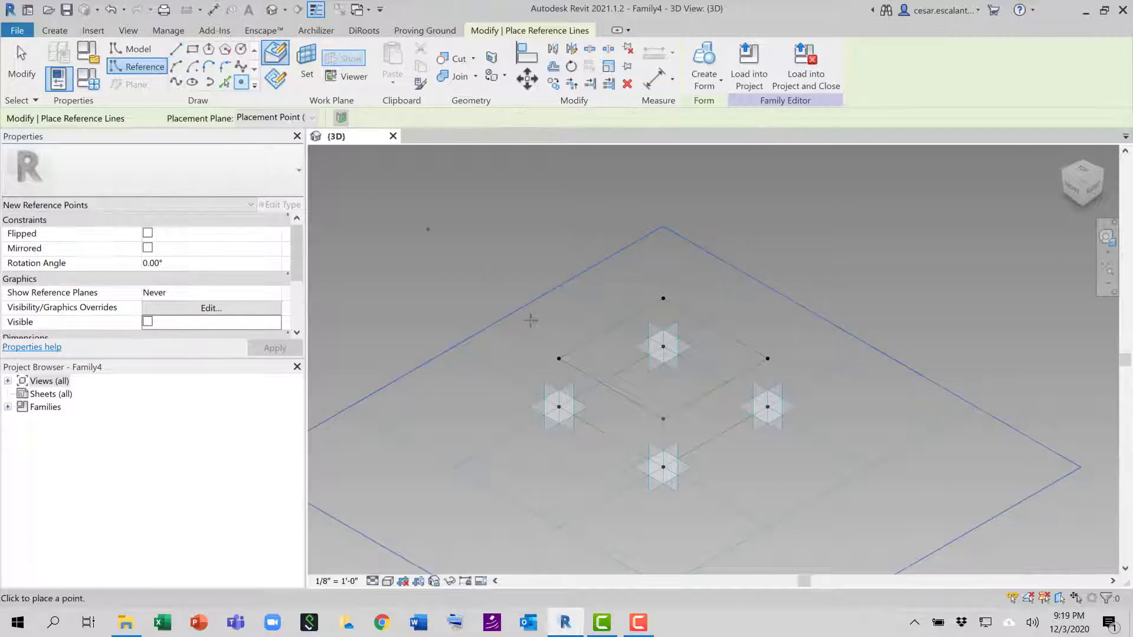
{"action": "left_click", "coordinate": [618, 372]}
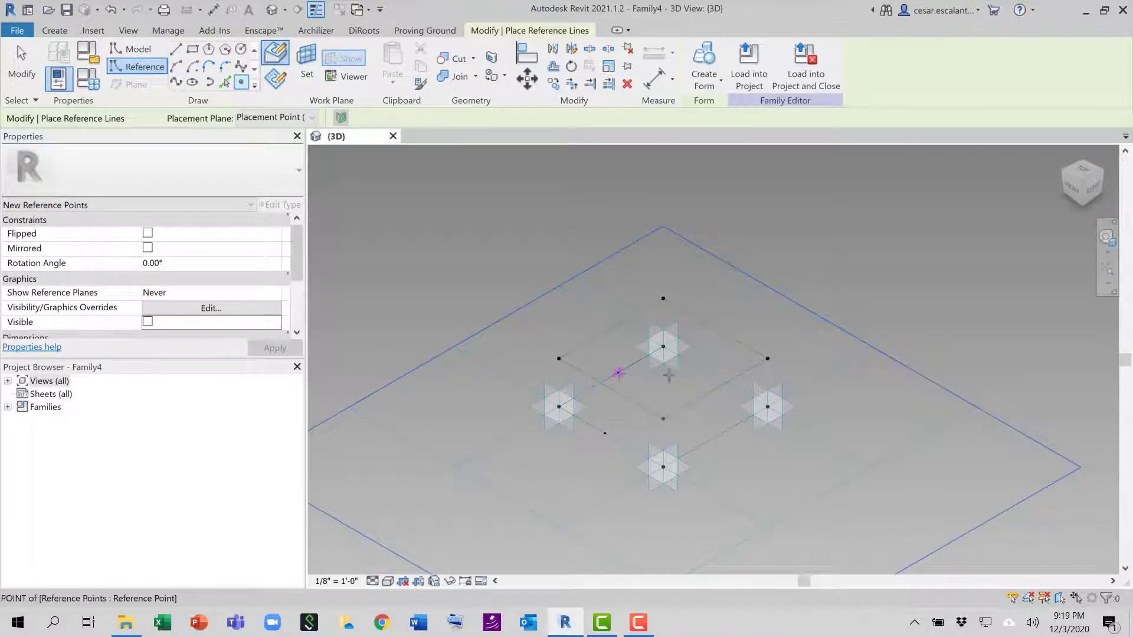
{"action": "left_click", "coordinate": [716, 376]}
{"action": "left_click", "coordinate": [715, 436]}
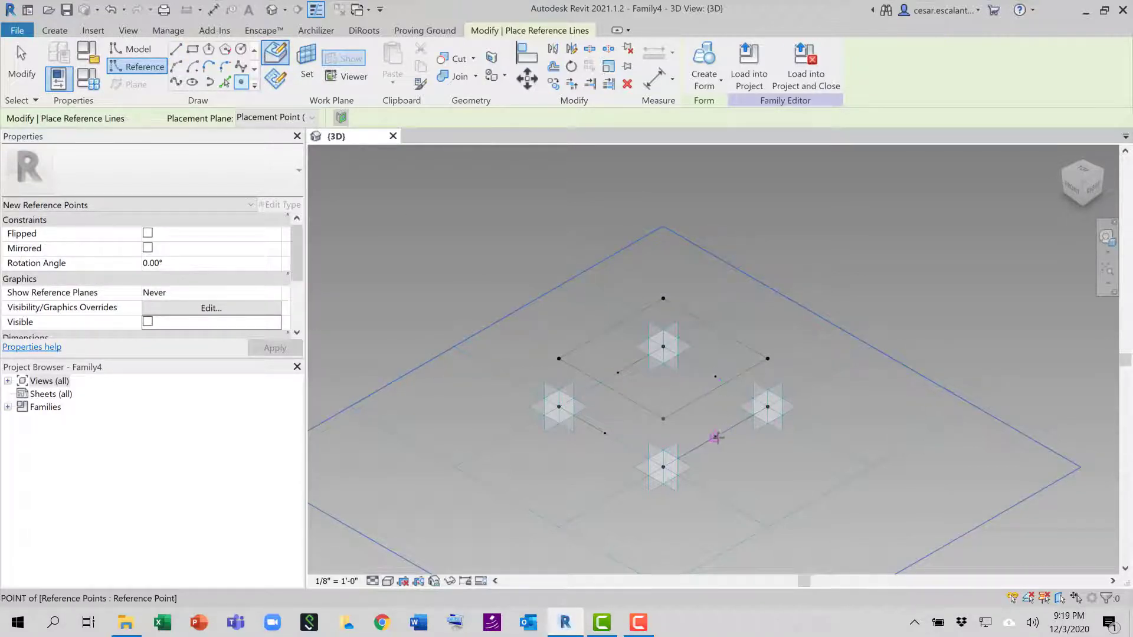
{"action": "left_click", "coordinate": [626, 397]}
{"action": "left_click", "coordinate": [605, 333]}
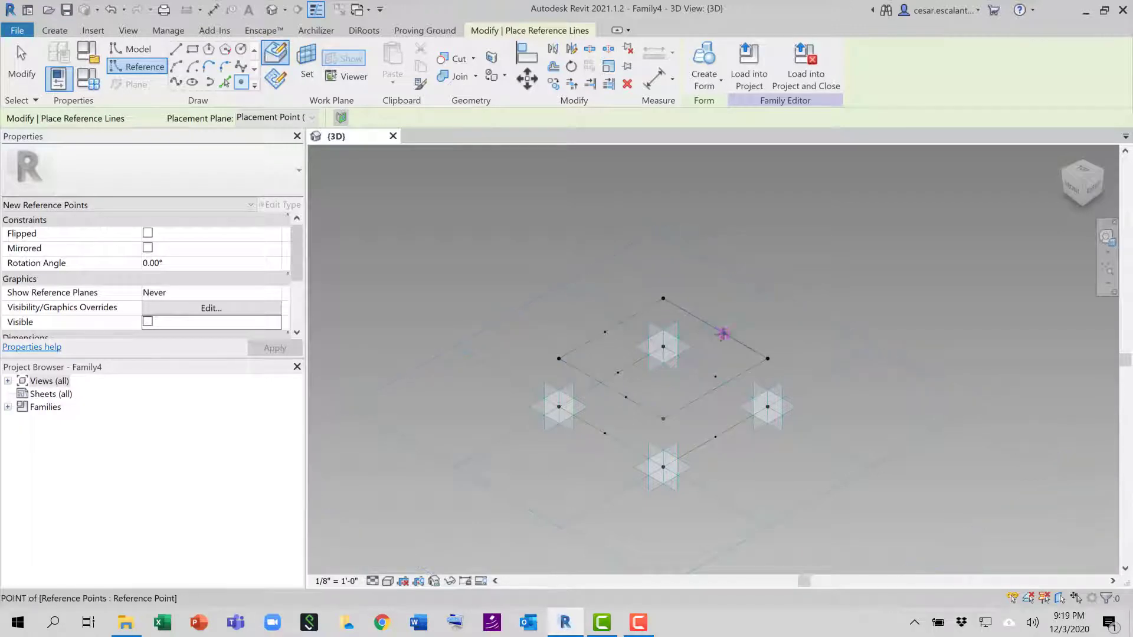
{"action": "left_click", "coordinate": [724, 333]}
Place the last hosted point and select all eight line-hosted reference points.
{"action": "left_click", "coordinate": [710, 393]}
{"action": "key", "text": "Escape"}
{"action": "key", "text": "Escape"}
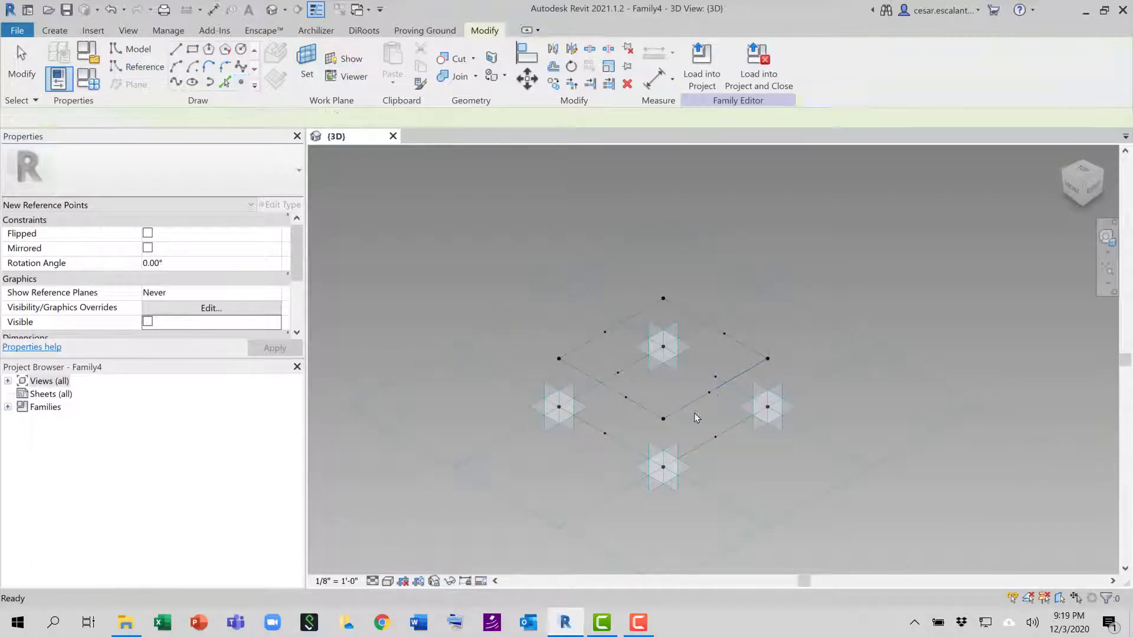
{"action": "left_click", "coordinate": [608, 432]}
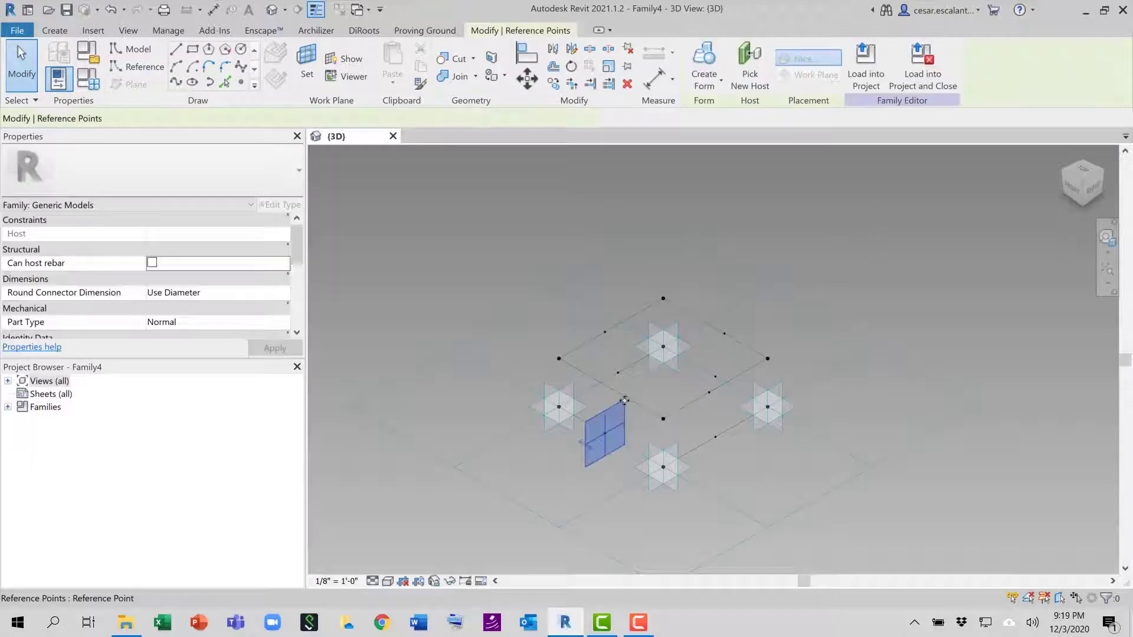
{"action": "scroll", "coordinate": [630, 393], "scroll_direction": "up", "scroll_amount": 2}
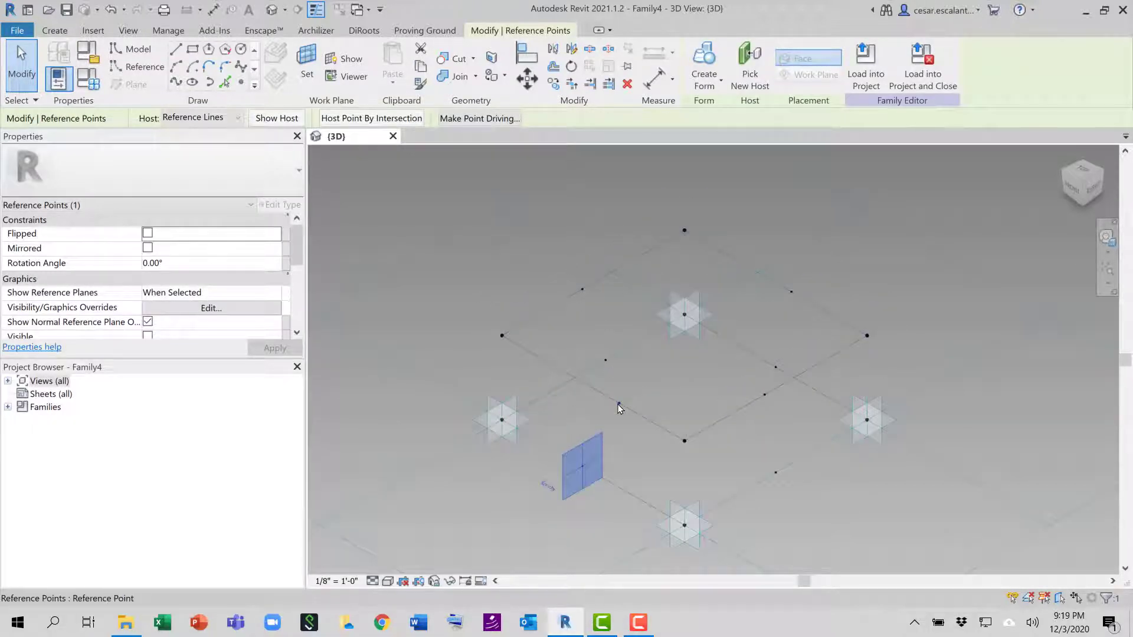
{"action": "left_click", "coordinate": [618, 403], "text": "ctrl"}
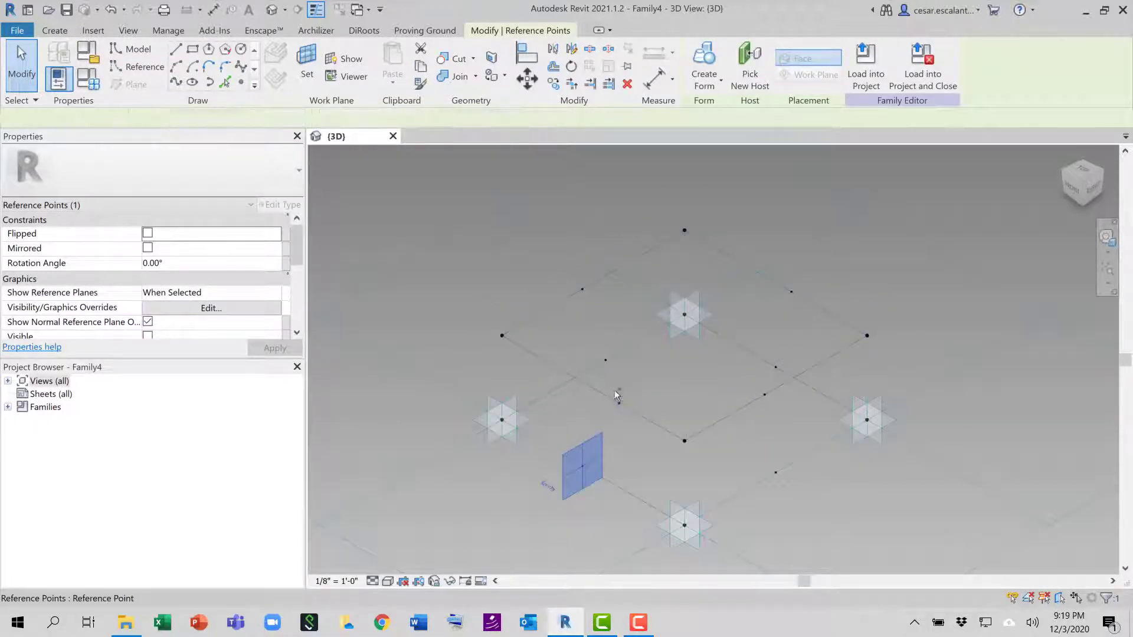
{"action": "left_click", "coordinate": [605, 359], "text": "ctrl"}
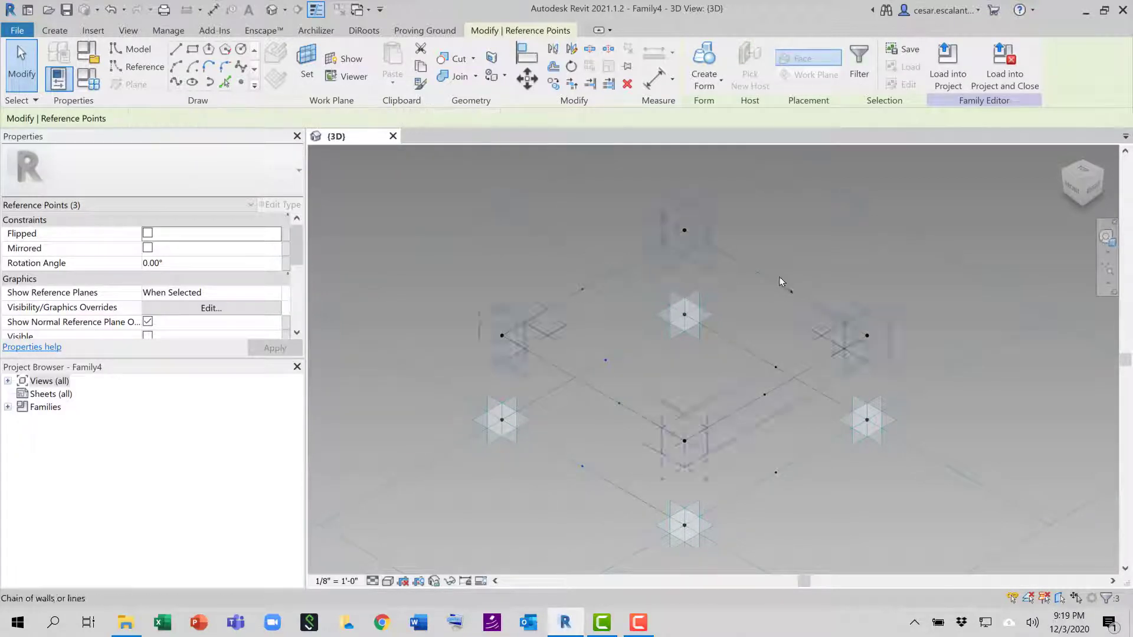
{"action": "left_click", "coordinate": [776, 368], "text": "ctrl"}
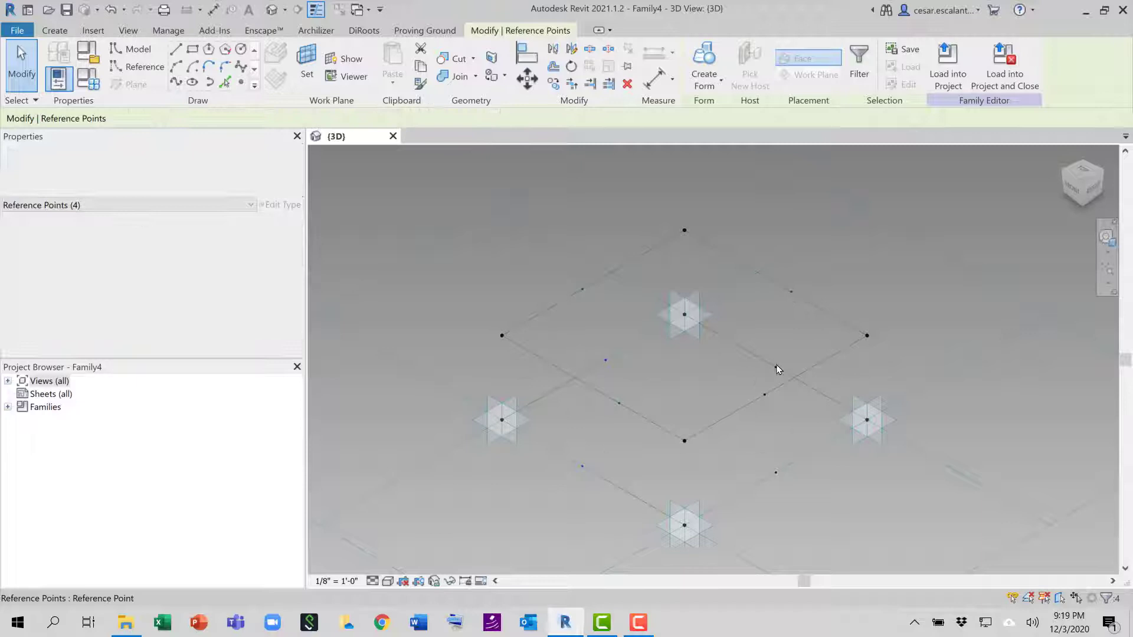
{"action": "left_click", "coordinate": [776, 370], "text": "ctrl"}
{"action": "left_click", "coordinate": [767, 394], "text": "ctrl"}
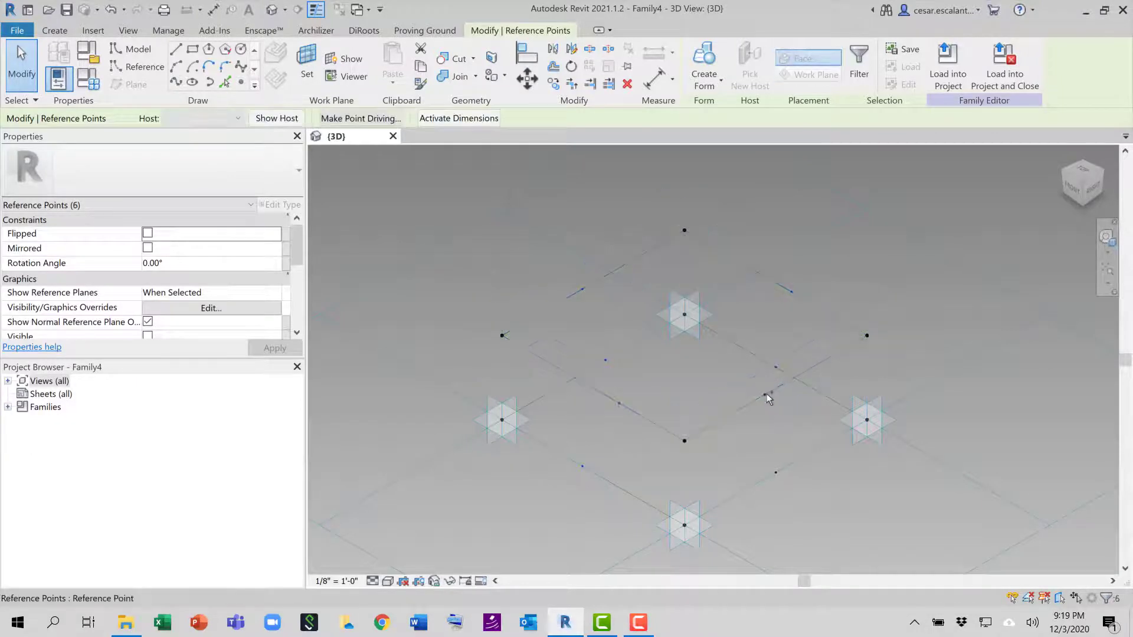
{"action": "left_click", "coordinate": [777, 470], "text": "ctrl"}
{"action": "left_click", "coordinate": [777, 470], "text": "ctrl"}
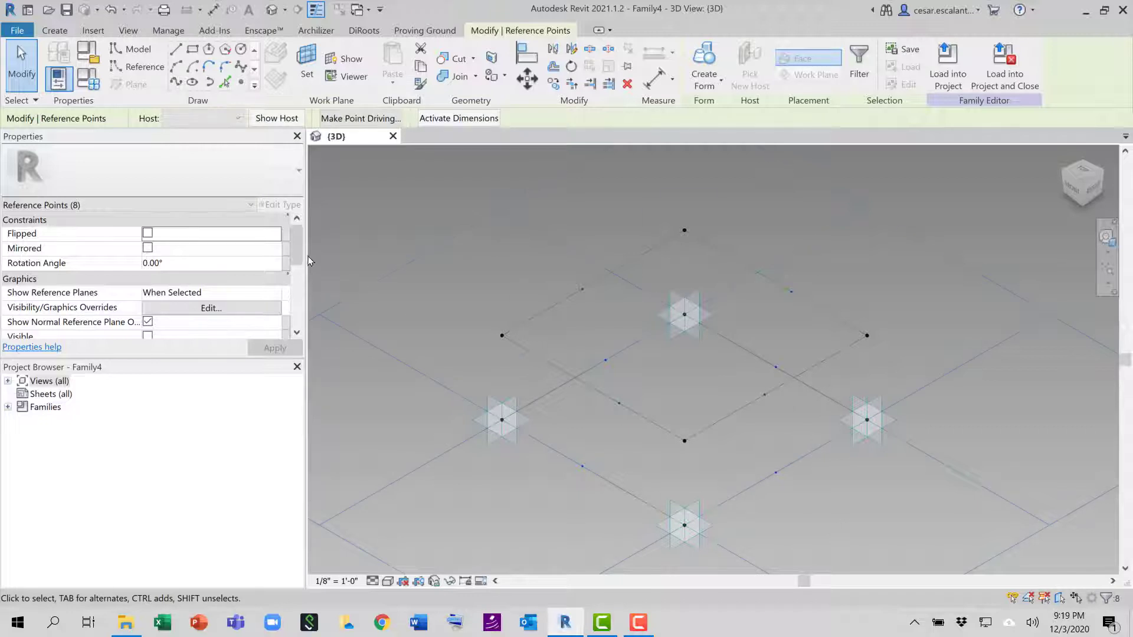
{"action": "left_click_drag", "start_coordinate": [298, 257], "coordinate": [302, 301]}
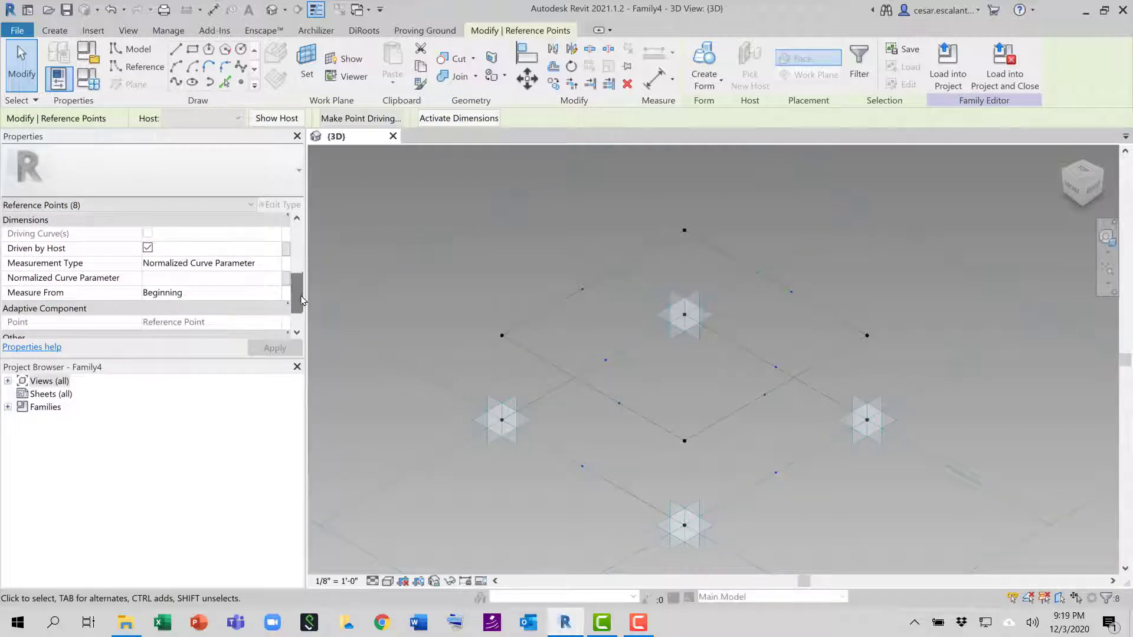
Set Measurement Type to Segment Length and link it to a new parameter w.
{"action": "left_click", "coordinate": [280, 269]}
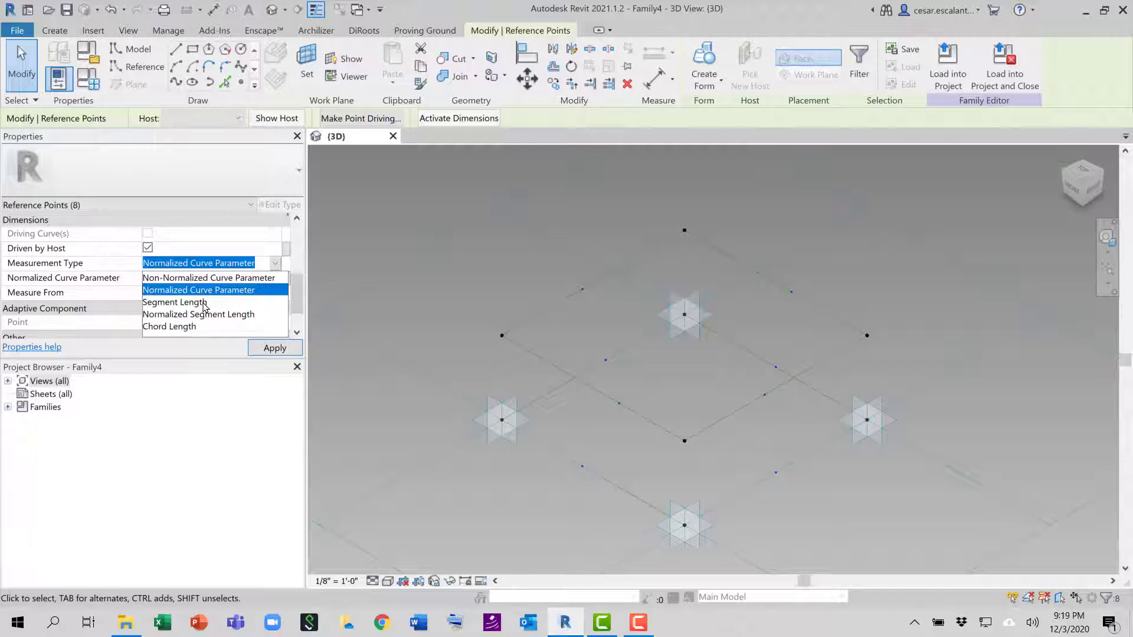
{"action": "left_click", "coordinate": [204, 302]}
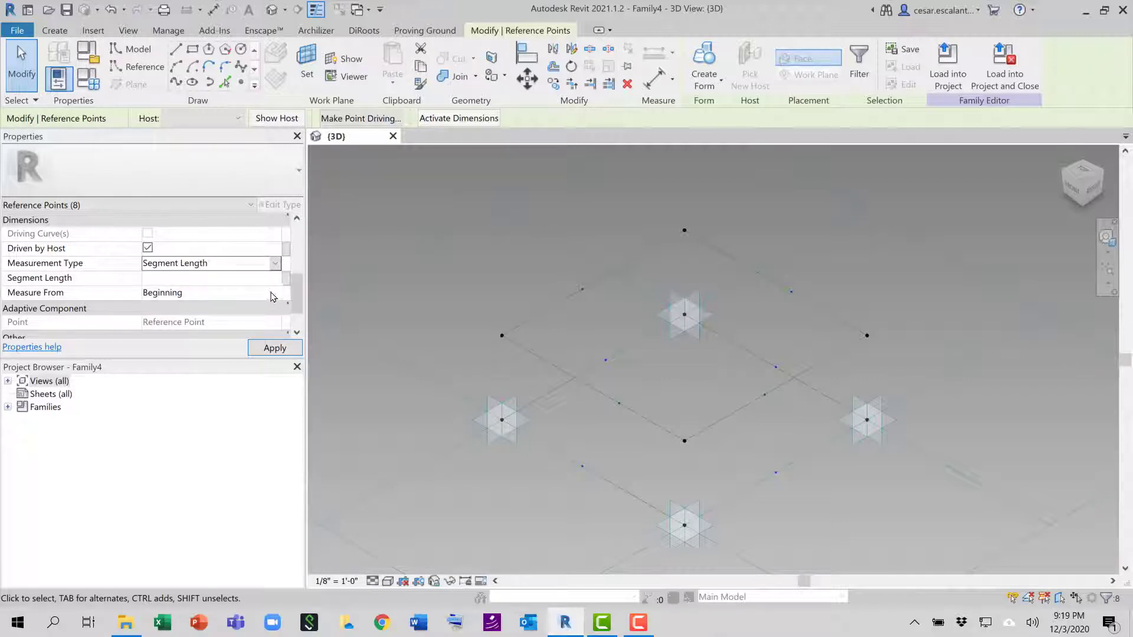
{"action": "left_click", "coordinate": [287, 280]}
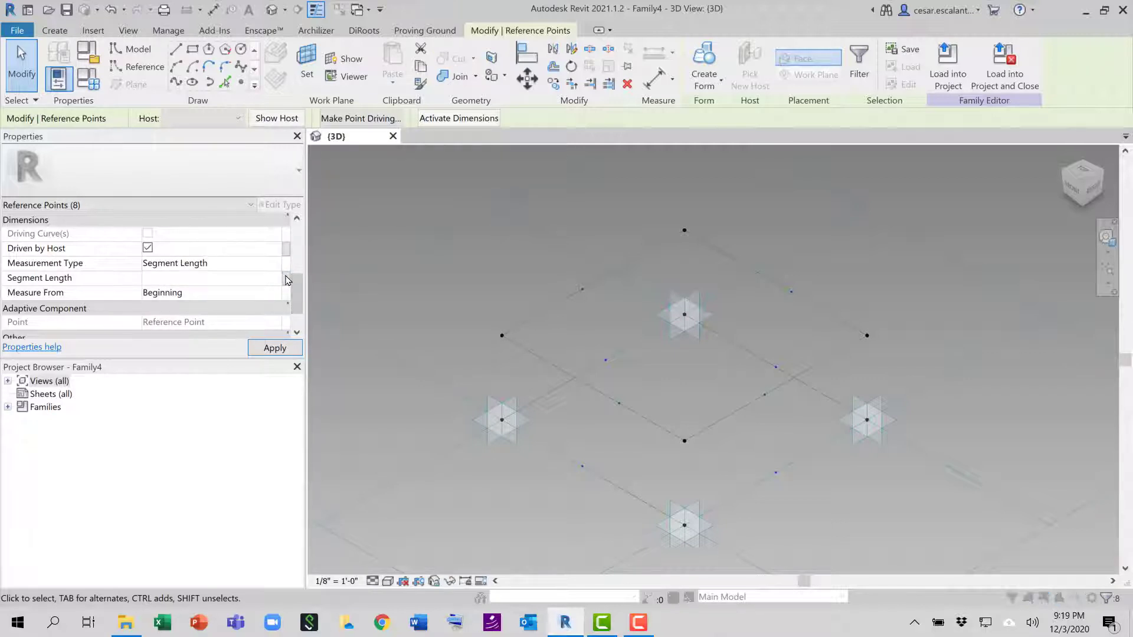
{"action": "left_click", "coordinate": [460, 402]}
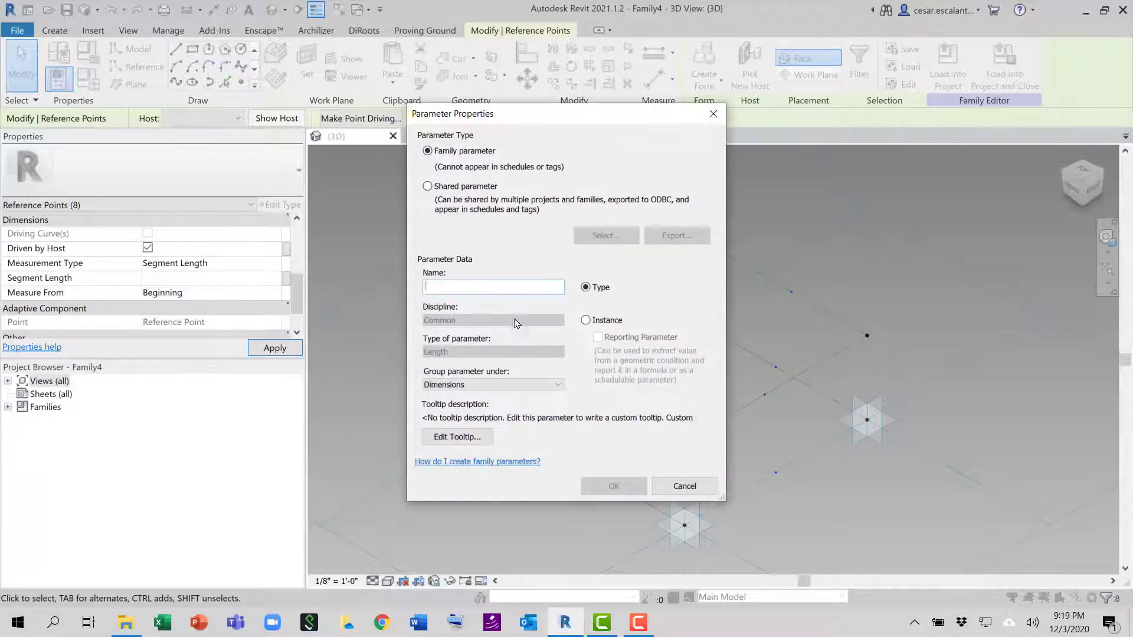
{"action": "type", "text": "w"}
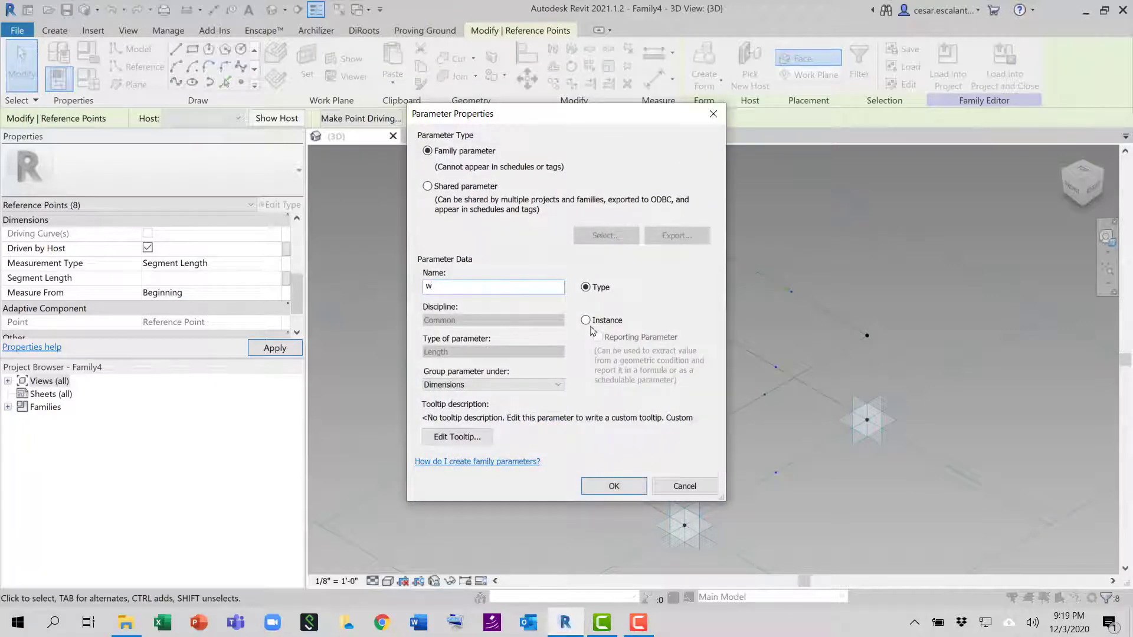
{"action": "left_click", "coordinate": [614, 483]}
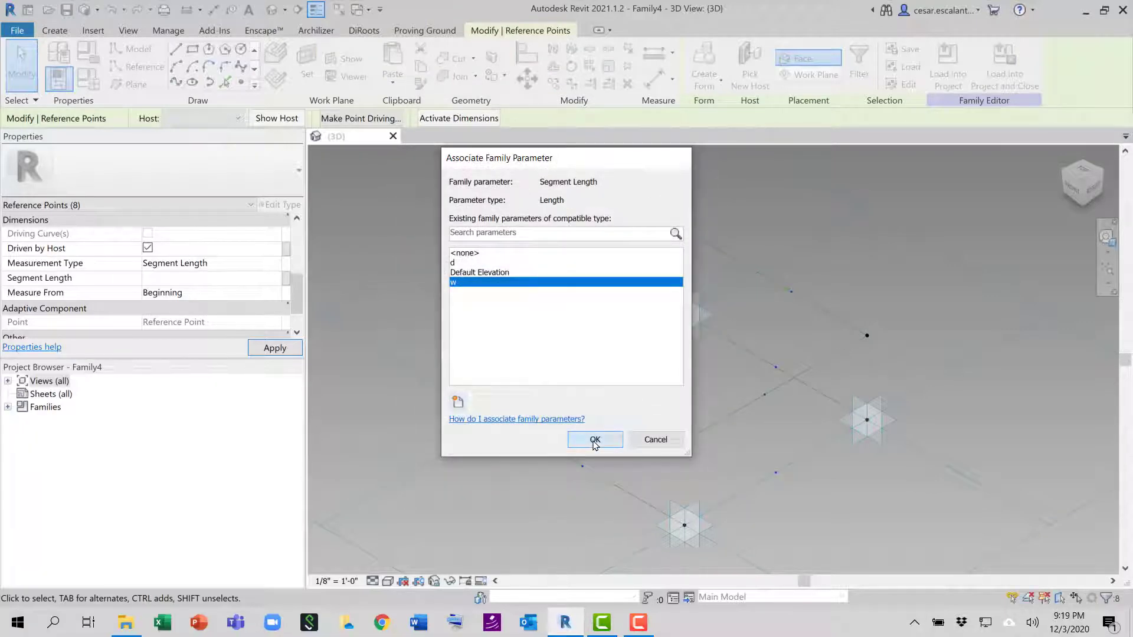
{"action": "left_click", "coordinate": [593, 438]}
Set w to 2' 0" in Family Types, then deselect and recentre the points.
{"action": "left_click", "coordinate": [89, 78]}
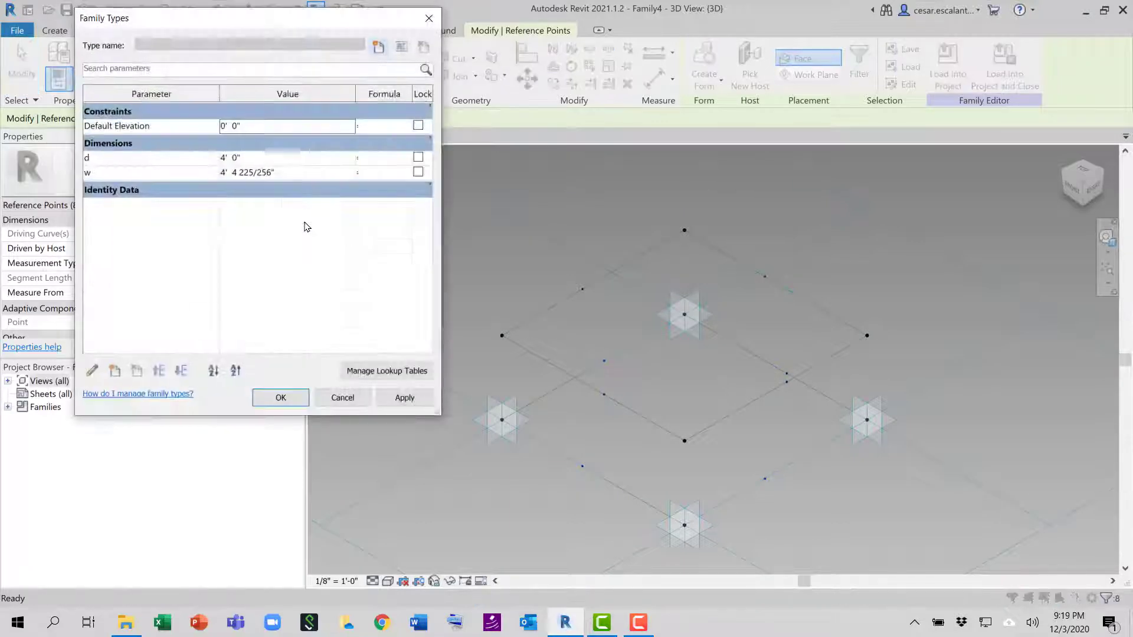
{"action": "left_click", "coordinate": [293, 172]}
{"action": "type", "text": "2"}
{"action": "left_click", "coordinate": [404, 398]}
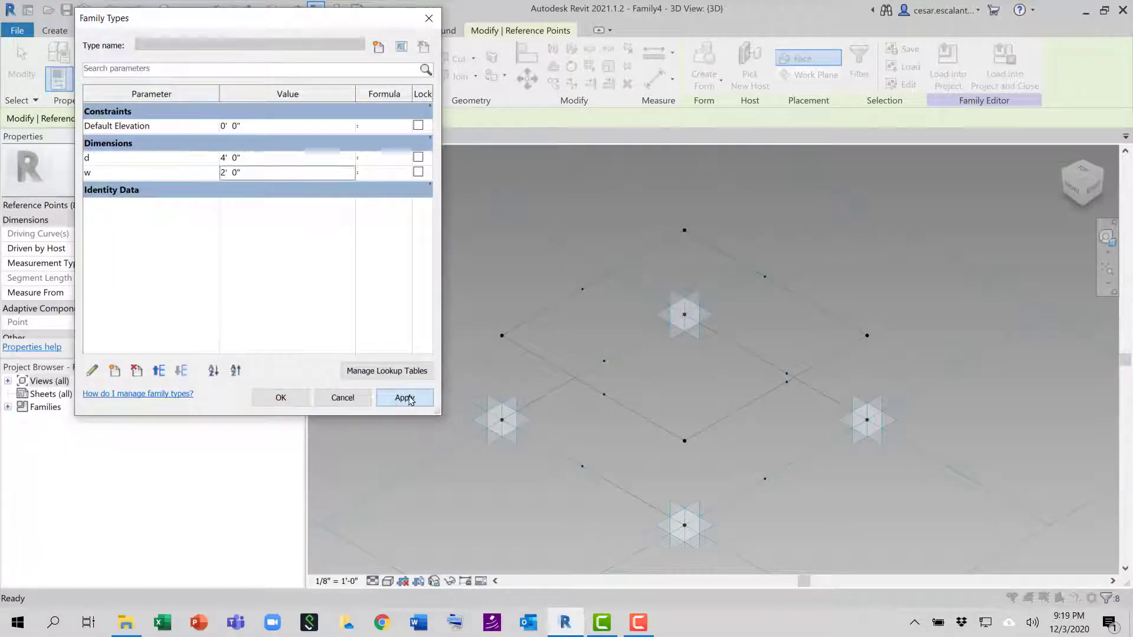
{"action": "left_click", "coordinate": [281, 398]}
{"action": "left_click", "coordinate": [535, 474]}
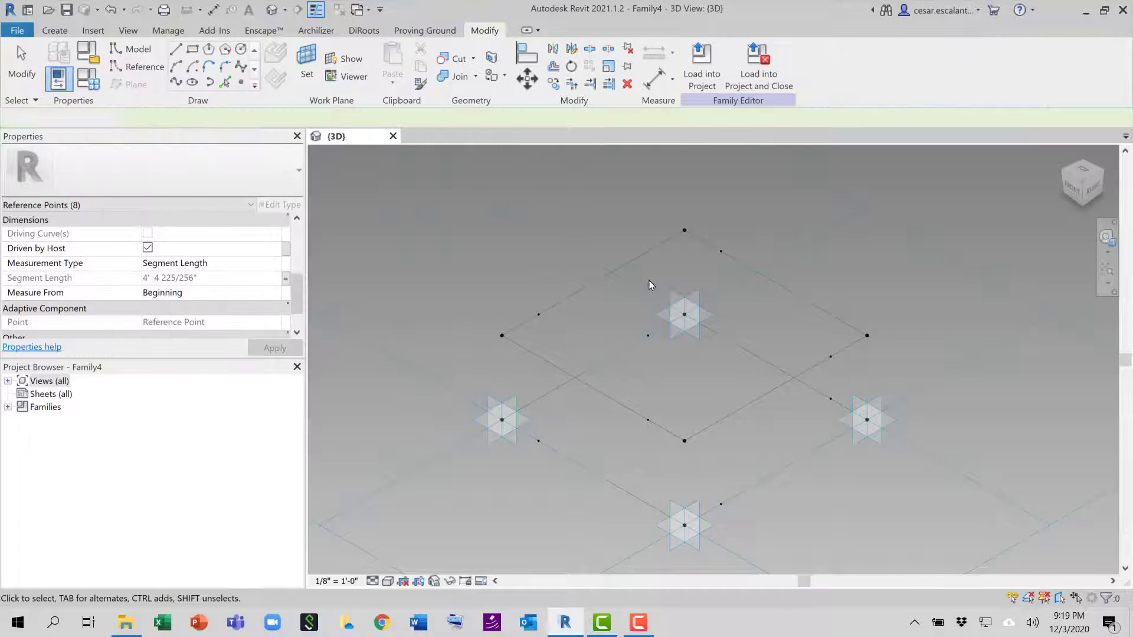
{"action": "scroll", "coordinate": [578, 289], "scroll_direction": "up", "scroll_amount": 2}
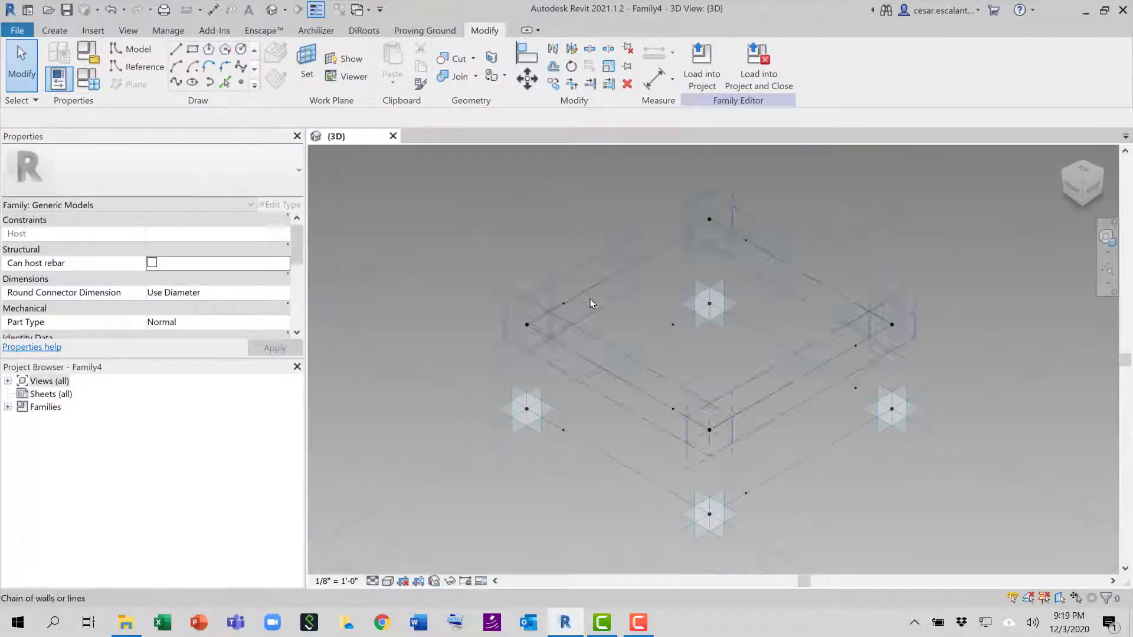
{"action": "middle_click_drag", "start_coordinate": [765, 546], "coordinate": [724, 527]}
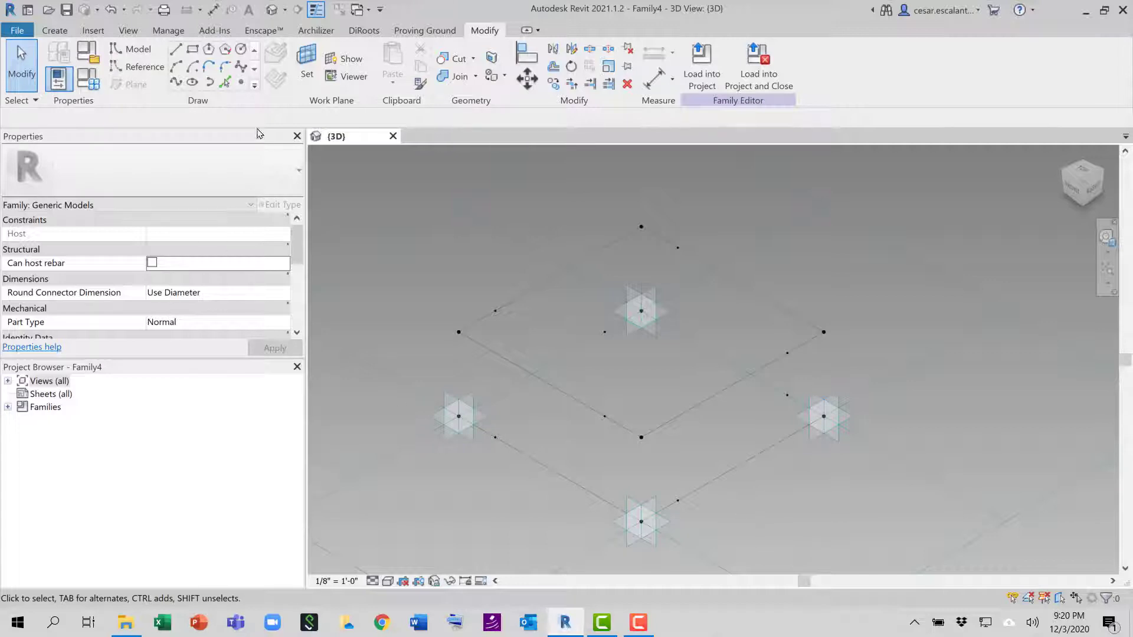
Place six more reference points along the outer reference lines.
{"action": "left_click", "coordinate": [241, 87]}
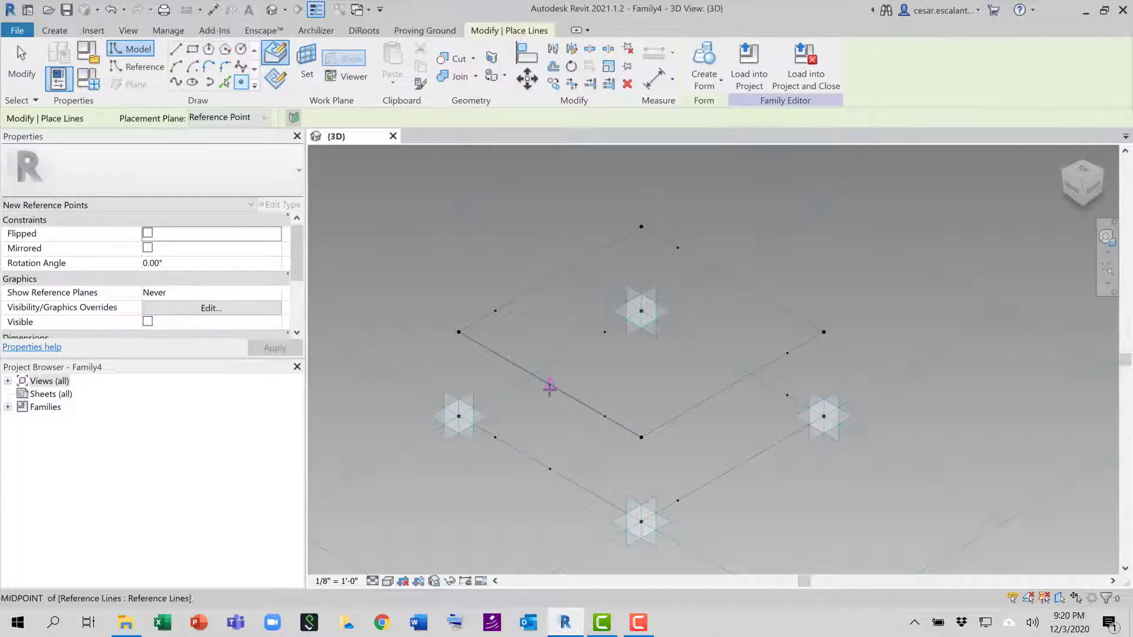
{"action": "left_click", "coordinate": [550, 384]}
{"action": "left_click", "coordinate": [555, 360]}
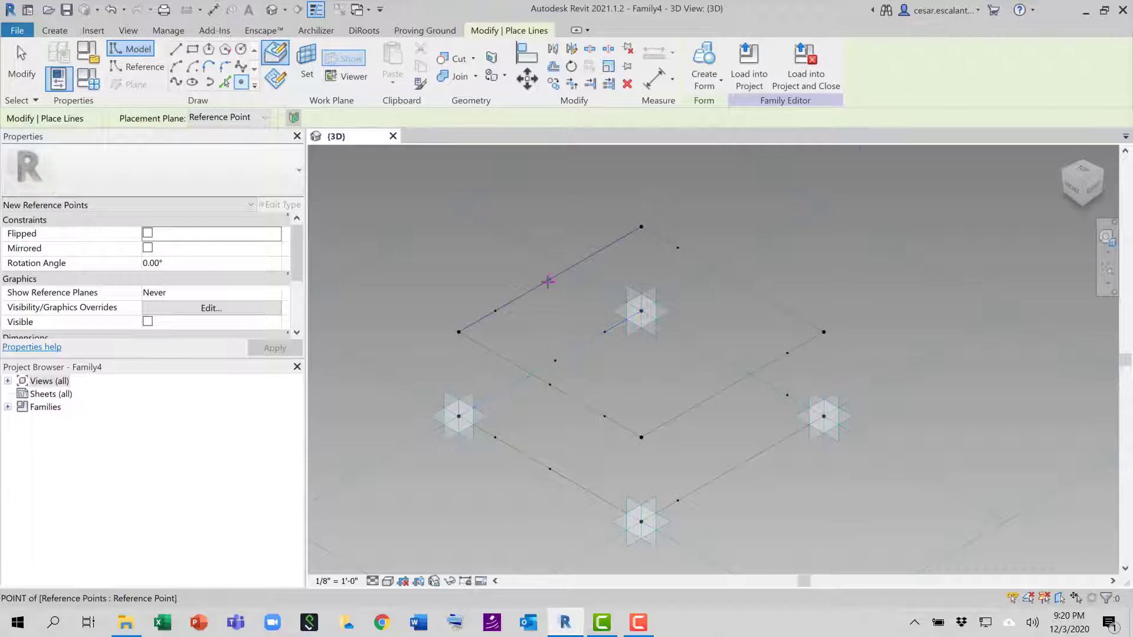
{"action": "left_click", "coordinate": [550, 280]}
{"action": "left_click", "coordinate": [699, 345]}
{"action": "left_click", "coordinate": [732, 279]}
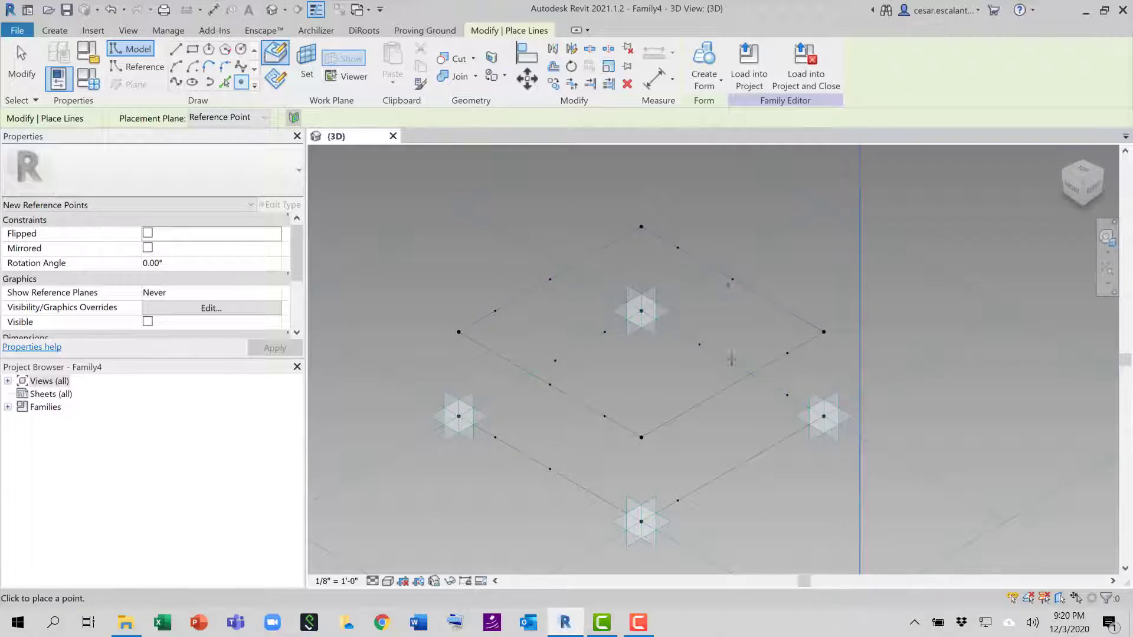
{"action": "left_click", "coordinate": [732, 469]}
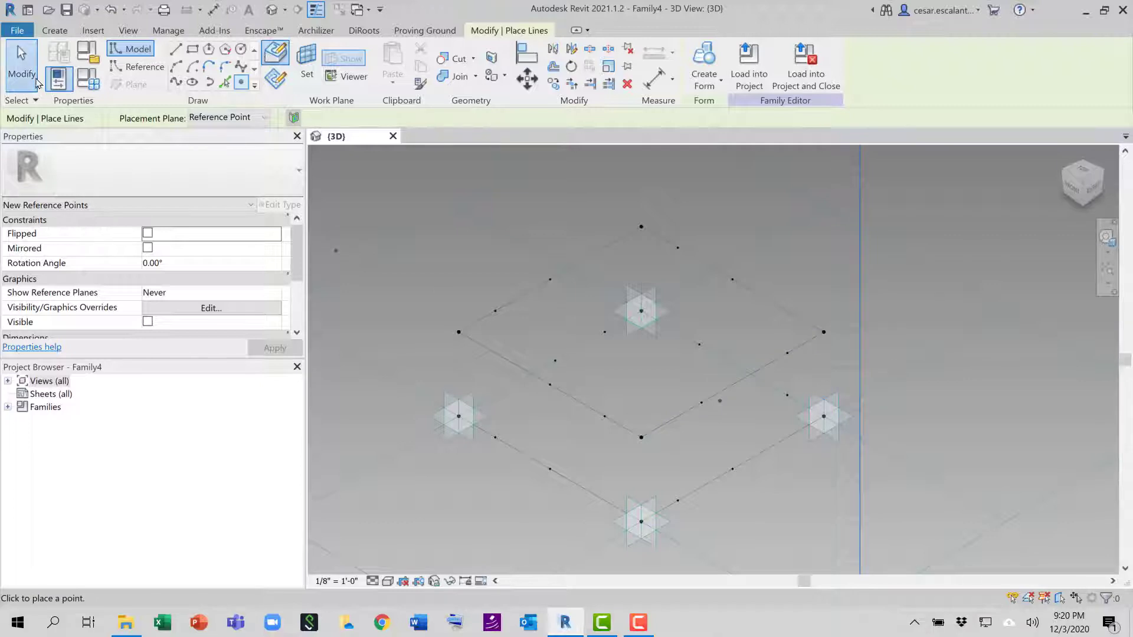
{"action": "left_click", "coordinate": [21, 63]}
{"action": "key", "text": "Escape"}
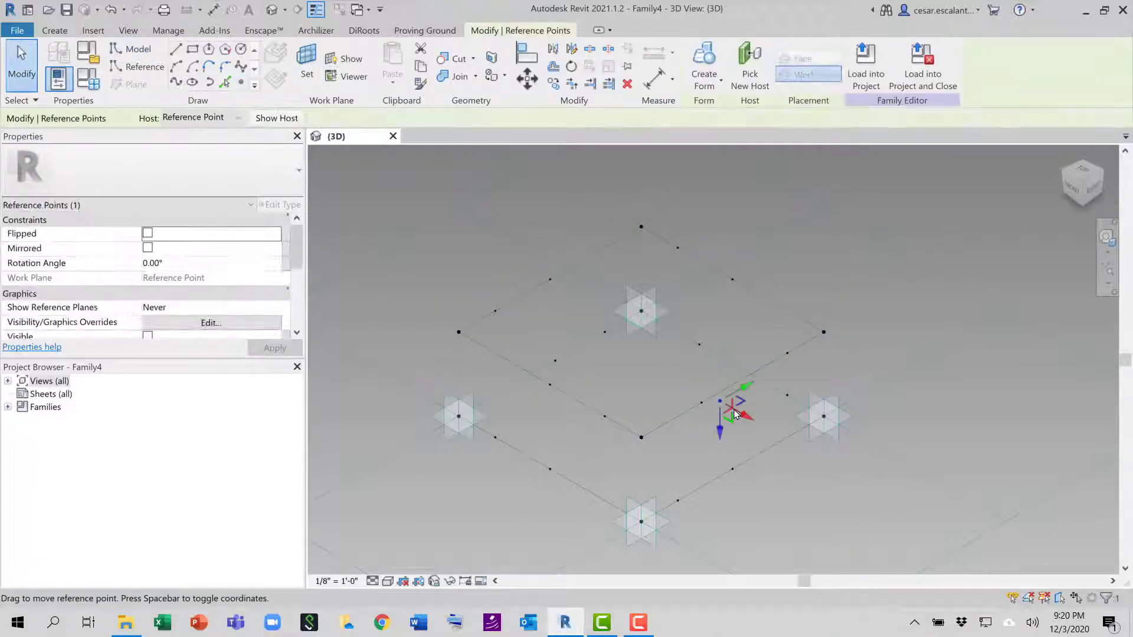
{"action": "key", "text": "Escape"}
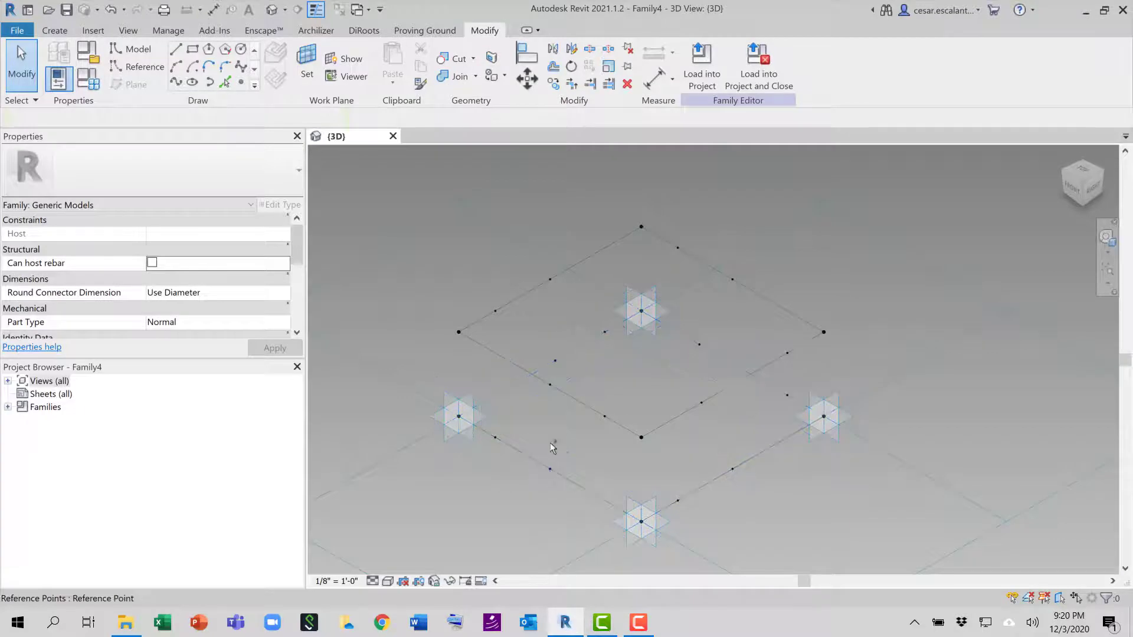
Ctrl-select the eight edge-hosted points until Properties reads Reference Points (8).
{"action": "left_click", "coordinate": [550, 384]}
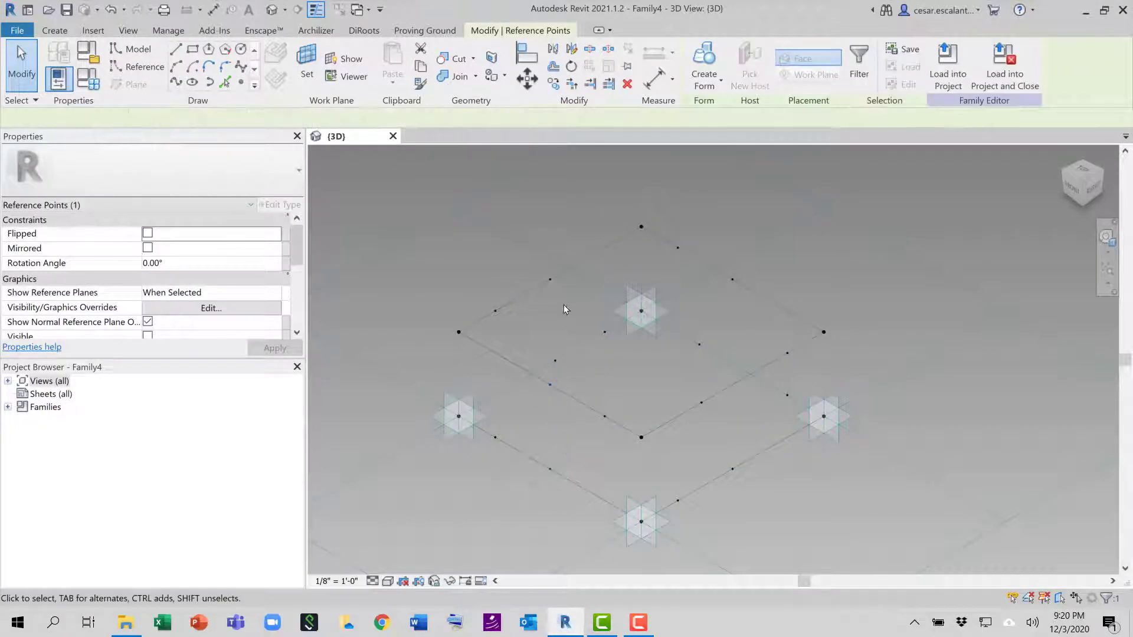
{"action": "left_click", "coordinate": [556, 360], "text": "ctrl"}
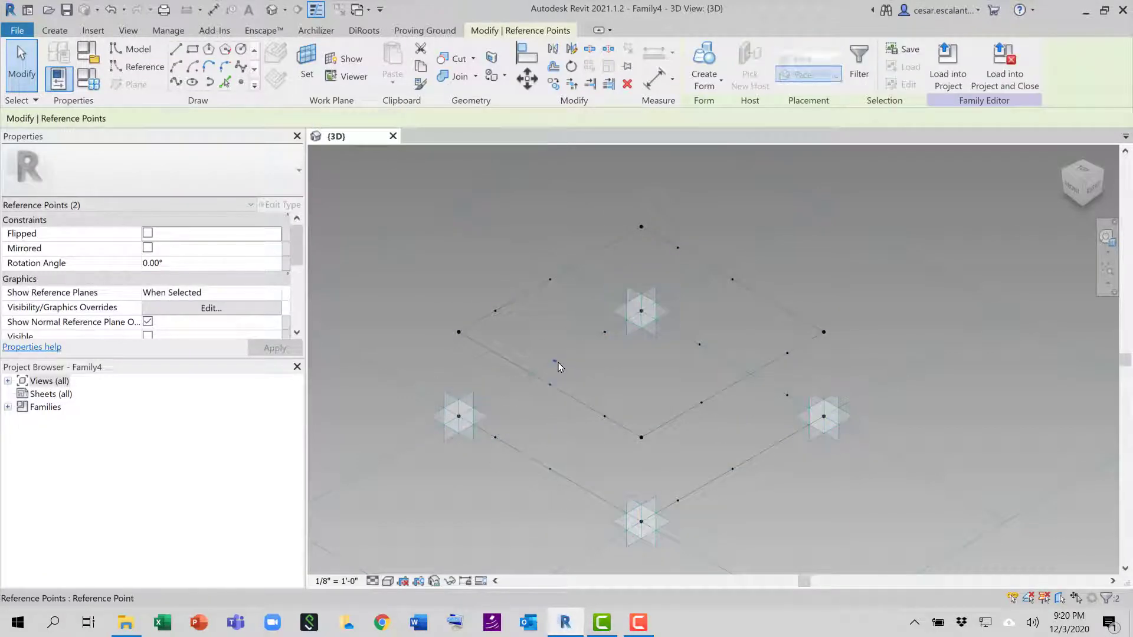
{"action": "left_click", "coordinate": [550, 278], "text": "ctrl"}
{"action": "left_click", "coordinate": [700, 343], "text": "ctrl"}
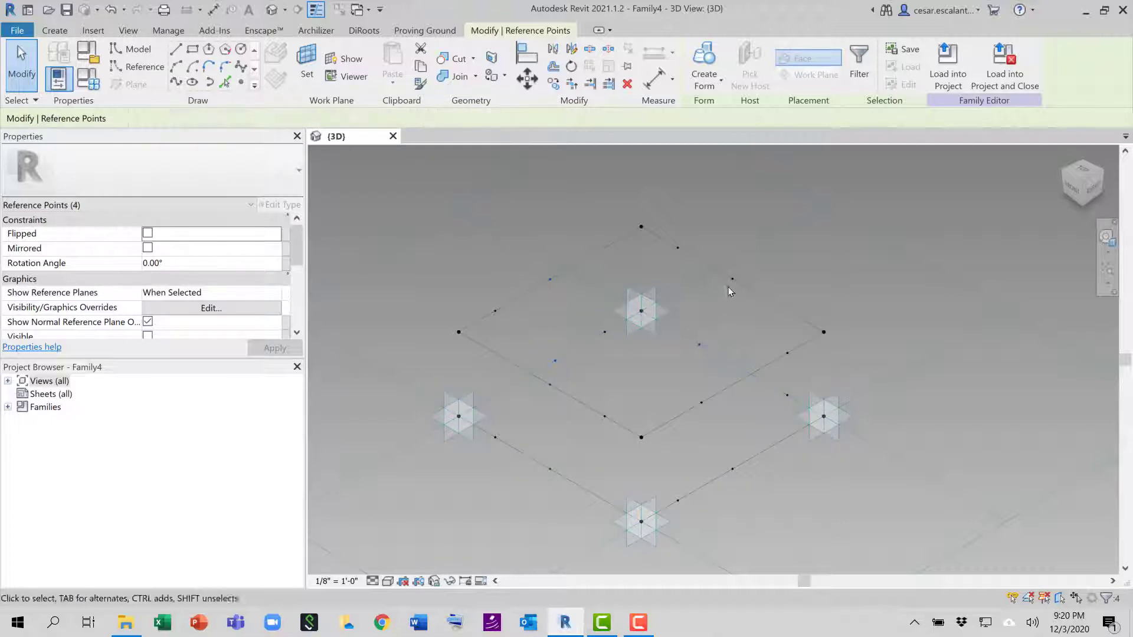
{"action": "left_click", "coordinate": [731, 279], "text": "ctrl"}
{"action": "left_click", "coordinate": [732, 470], "text": "ctrl"}
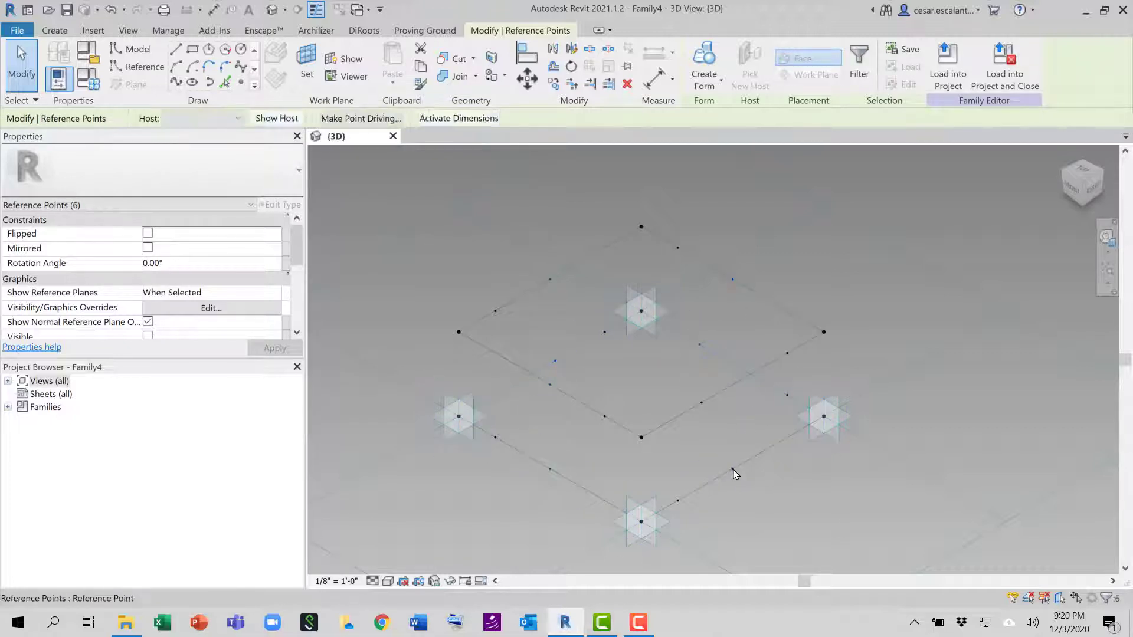
{"action": "left_click", "coordinate": [702, 403], "text": "ctrl"}
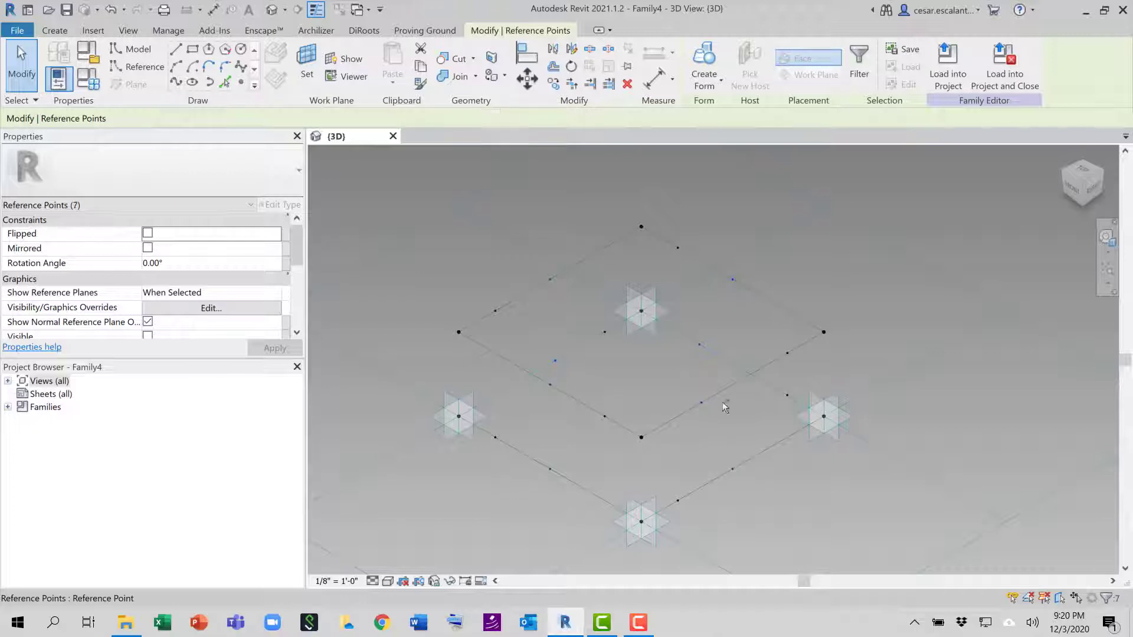
{"action": "left_click", "coordinate": [787, 353], "text": "ctrl"}
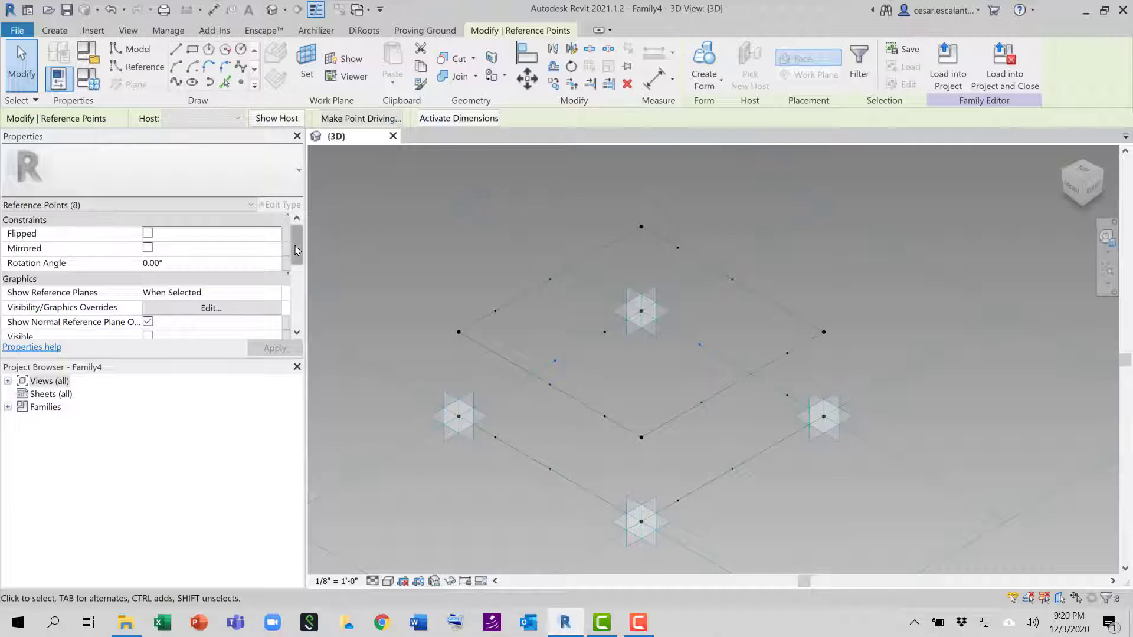
Set Measure From to End and Measurement Type to Segment Length, associated with parameter w.
{"action": "left_click_drag", "start_coordinate": [295, 249], "coordinate": [298, 293]}
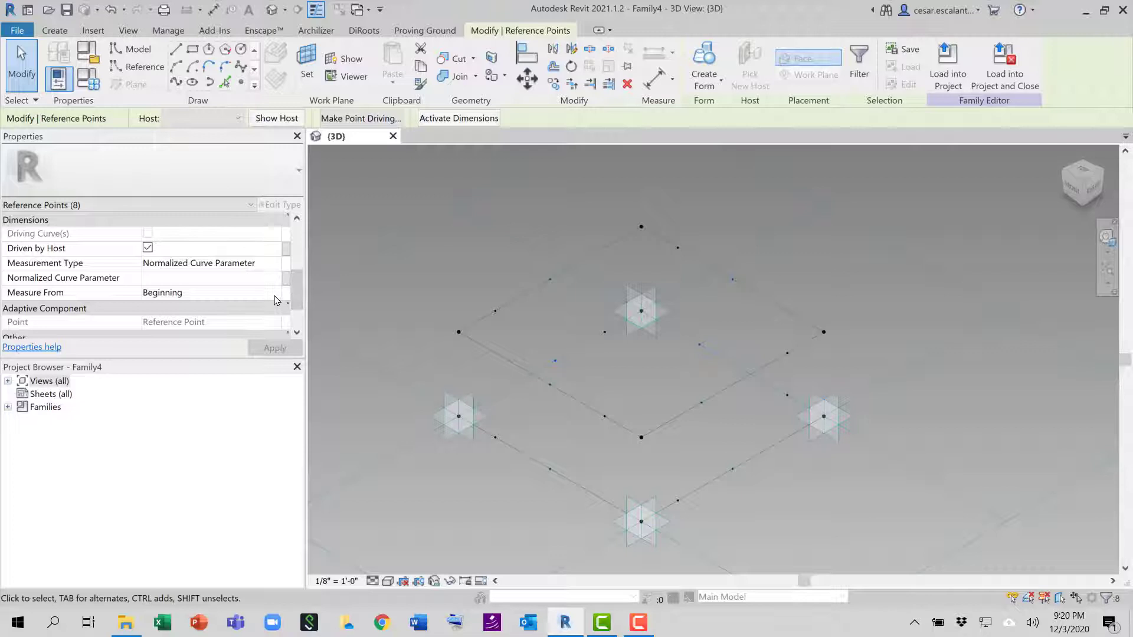
{"action": "left_click", "coordinate": [276, 294]}
{"action": "left_click", "coordinate": [175, 319]}
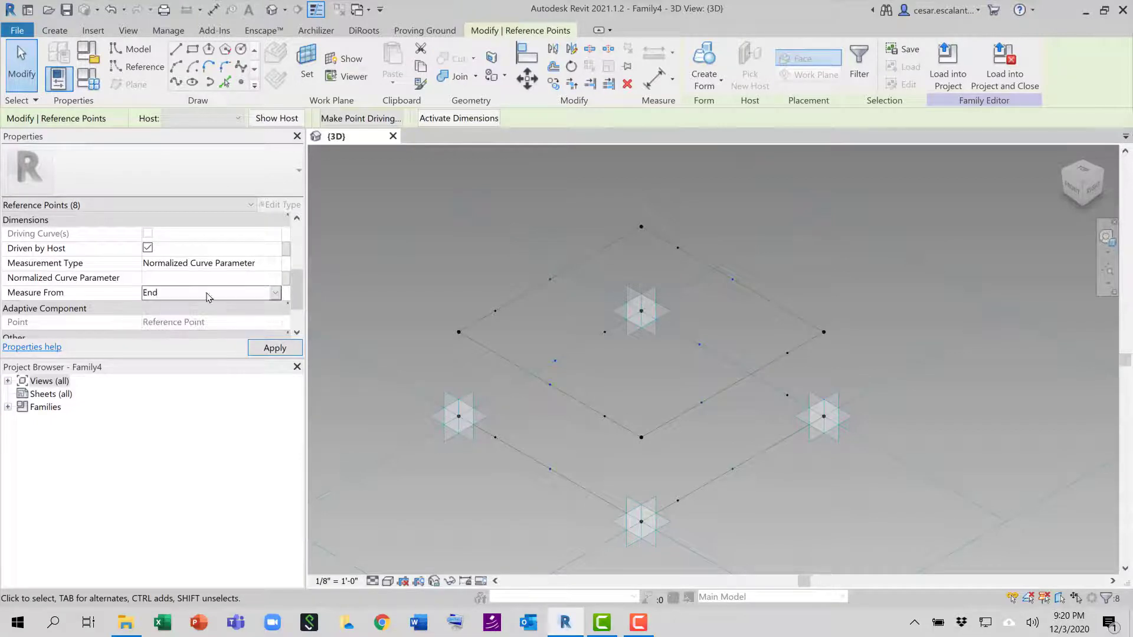
{"action": "left_click", "coordinate": [285, 278]}
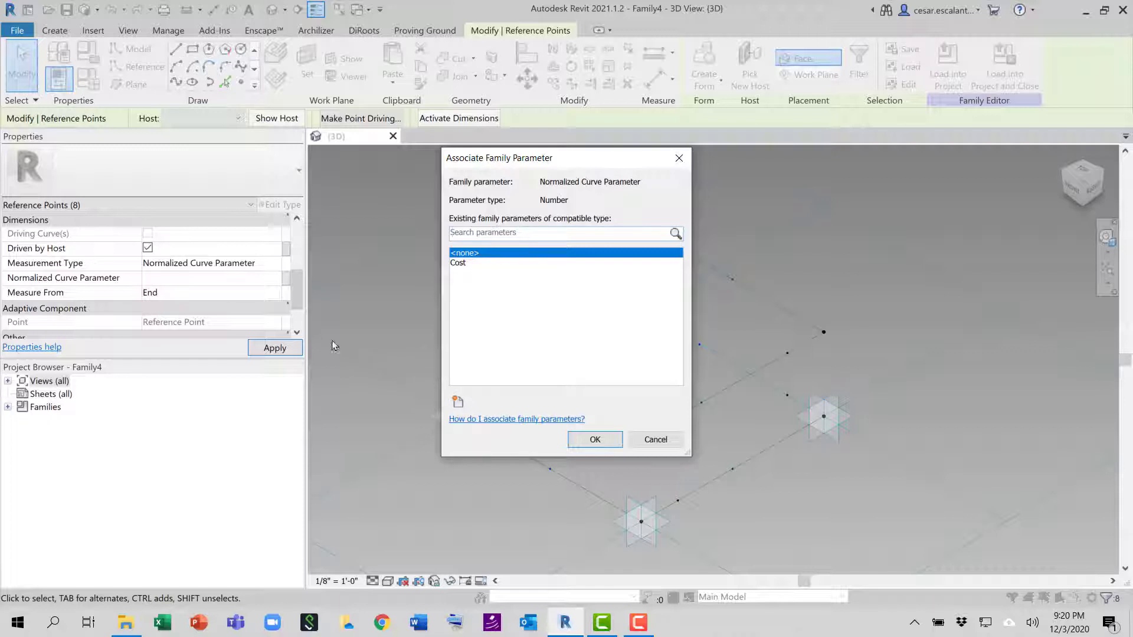
{"action": "left_click", "coordinate": [655, 439]}
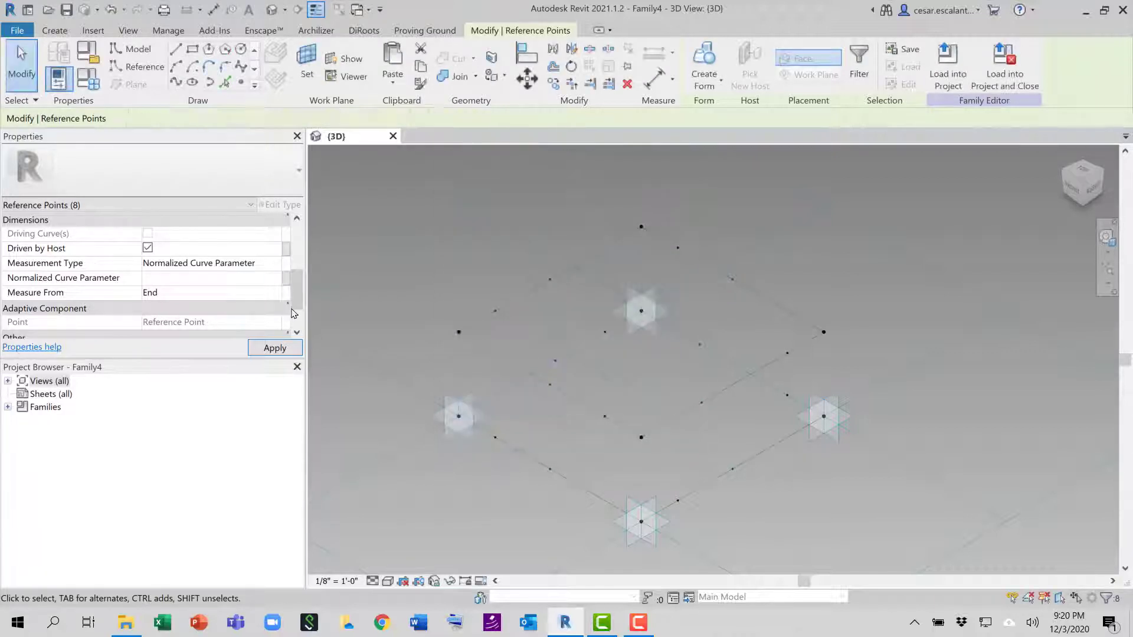
{"action": "left_click", "coordinate": [275, 264]}
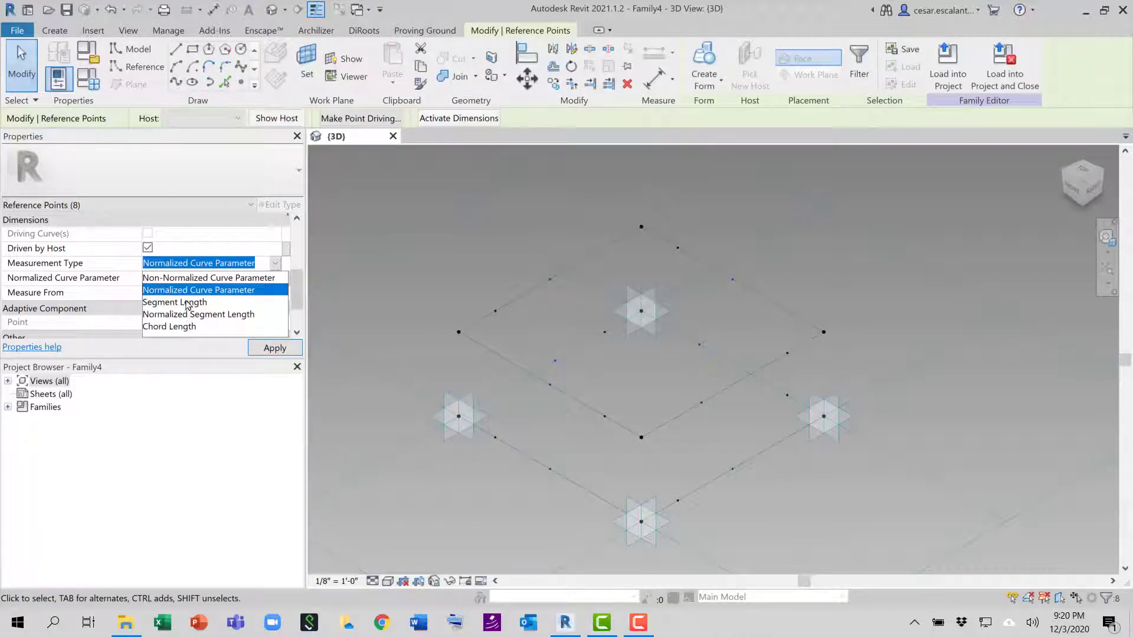
{"action": "left_click", "coordinate": [187, 303]}
{"action": "left_click", "coordinate": [286, 277]}
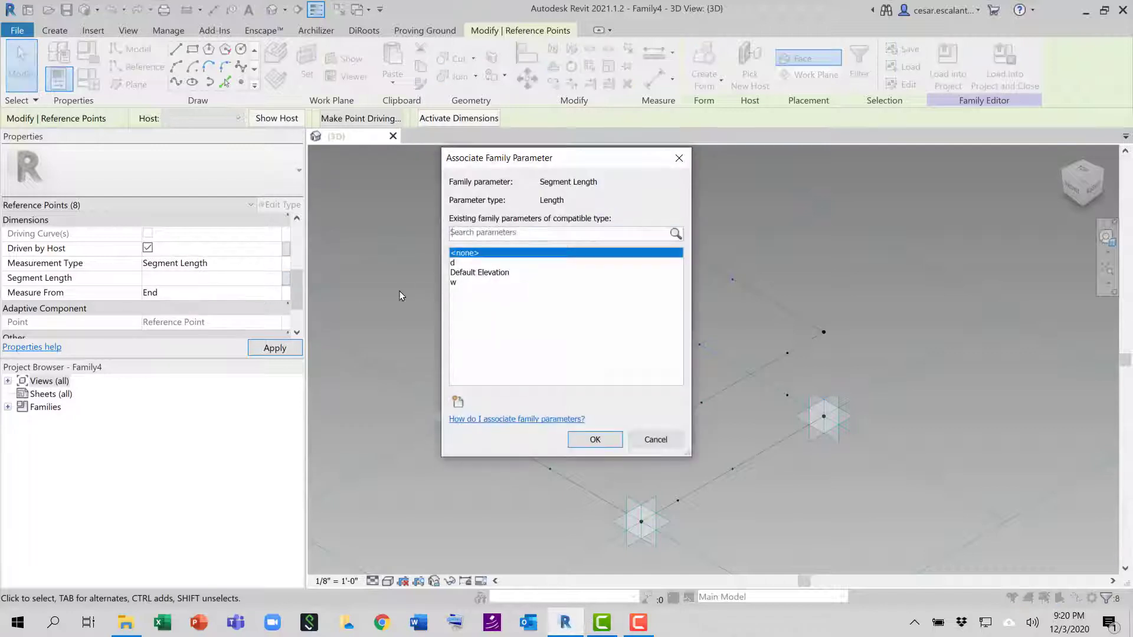
{"action": "left_click", "coordinate": [461, 283]}
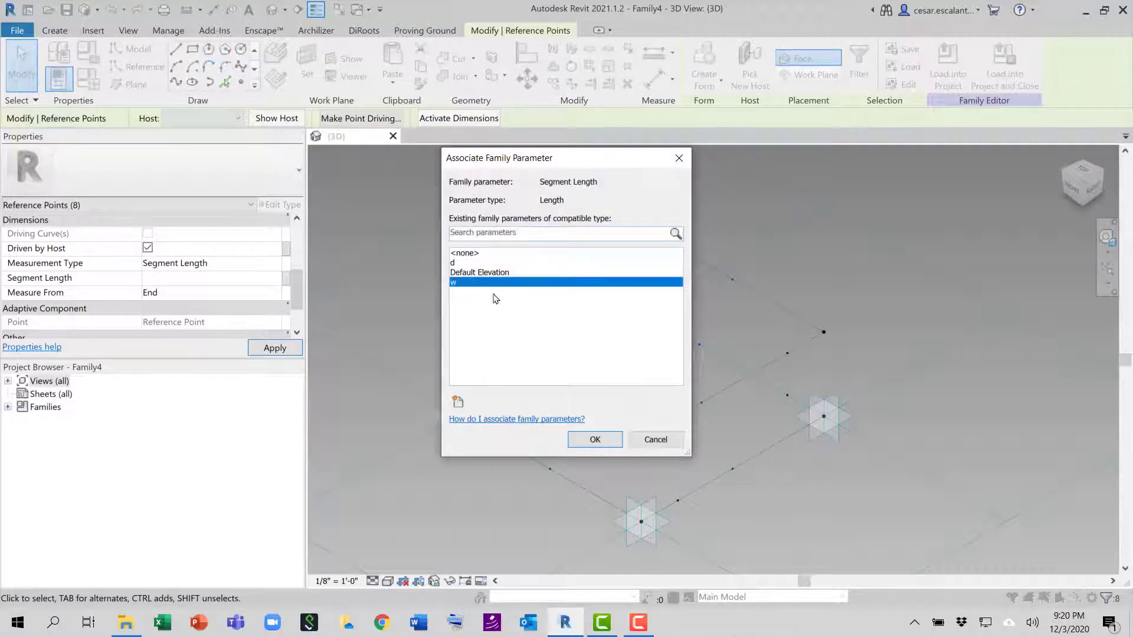
{"action": "left_click", "coordinate": [594, 439]}
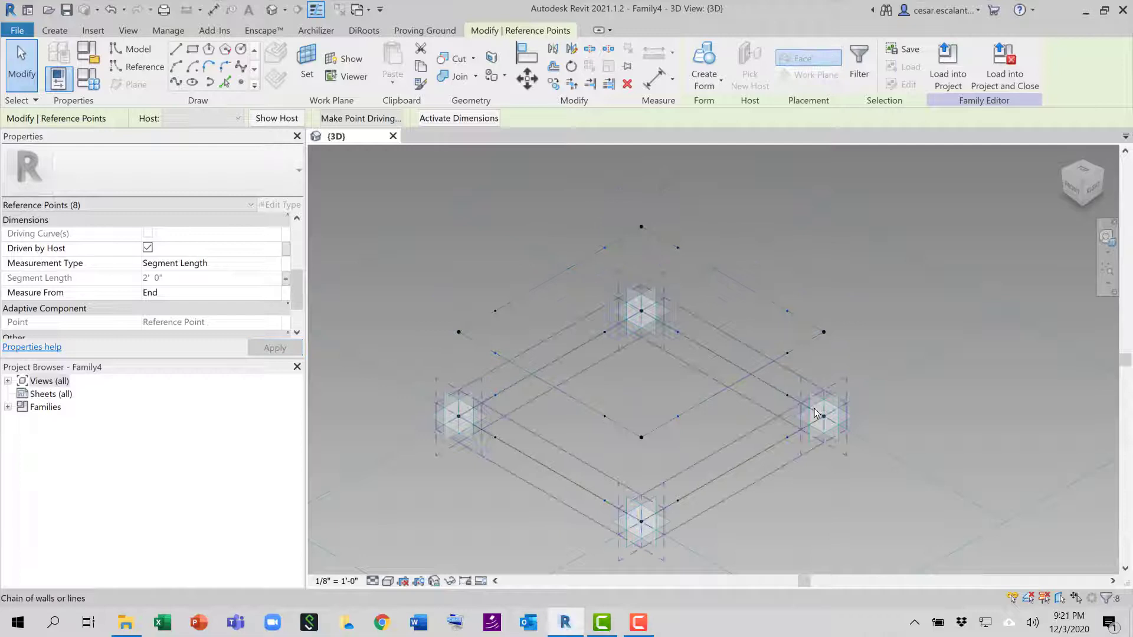
{"action": "scroll", "coordinate": [906, 347], "scroll_direction": "down", "scroll_amount": 2}
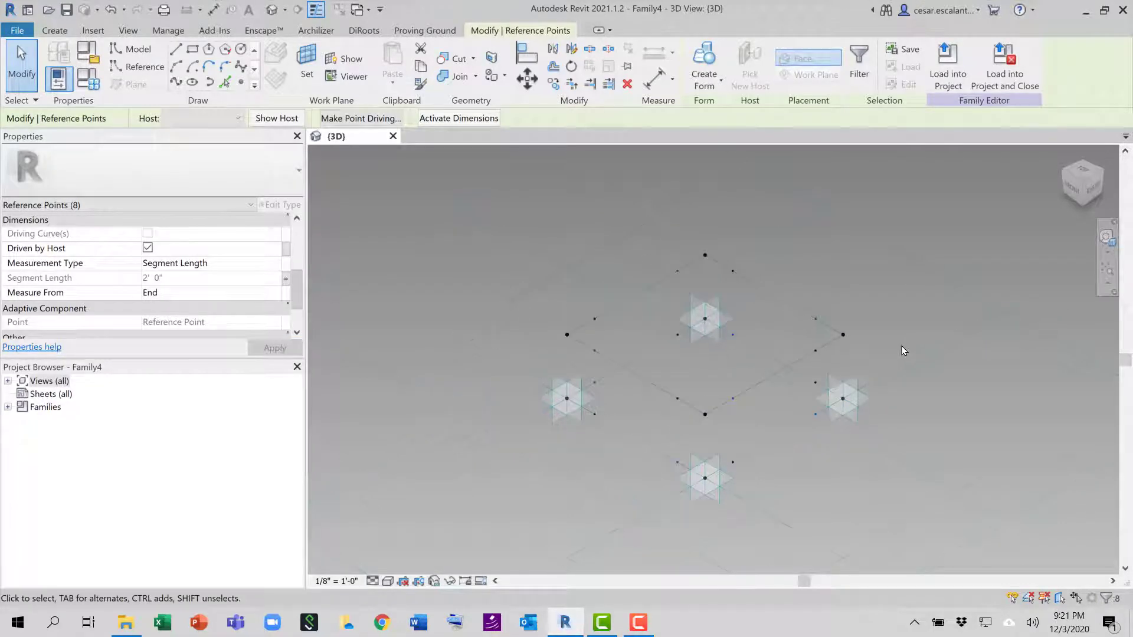
With Chain off, draw two reference lines between opposite hosted points.
{"action": "left_click", "coordinate": [150, 72]}
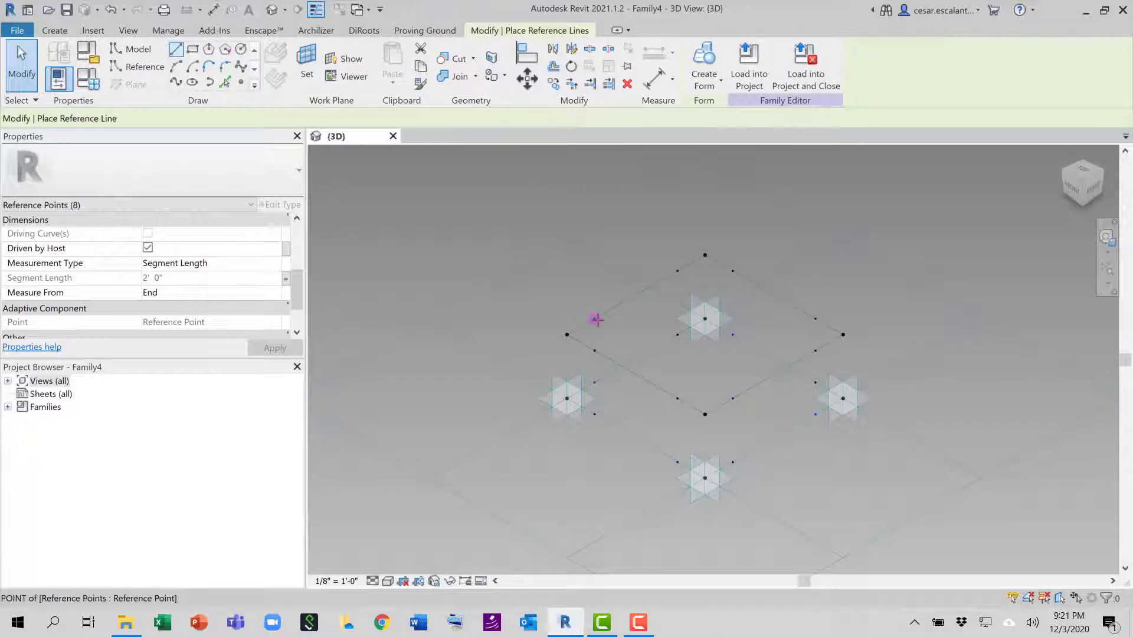
{"action": "left_click", "coordinate": [704, 319]}
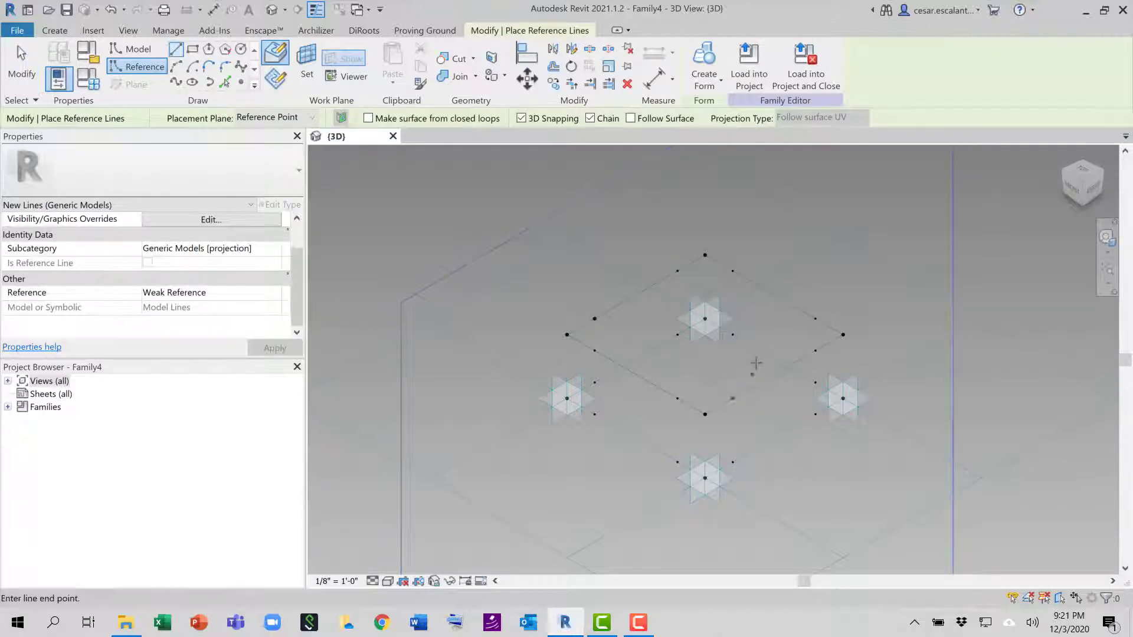
{"action": "key", "text": "Escape"}
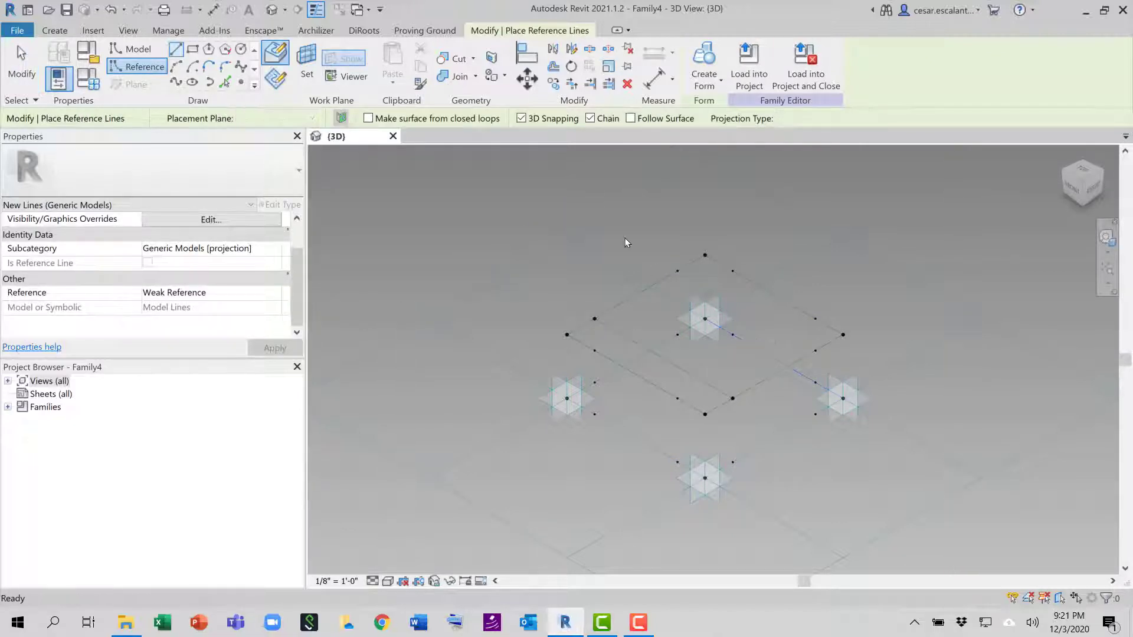
{"action": "left_click", "coordinate": [590, 118]}
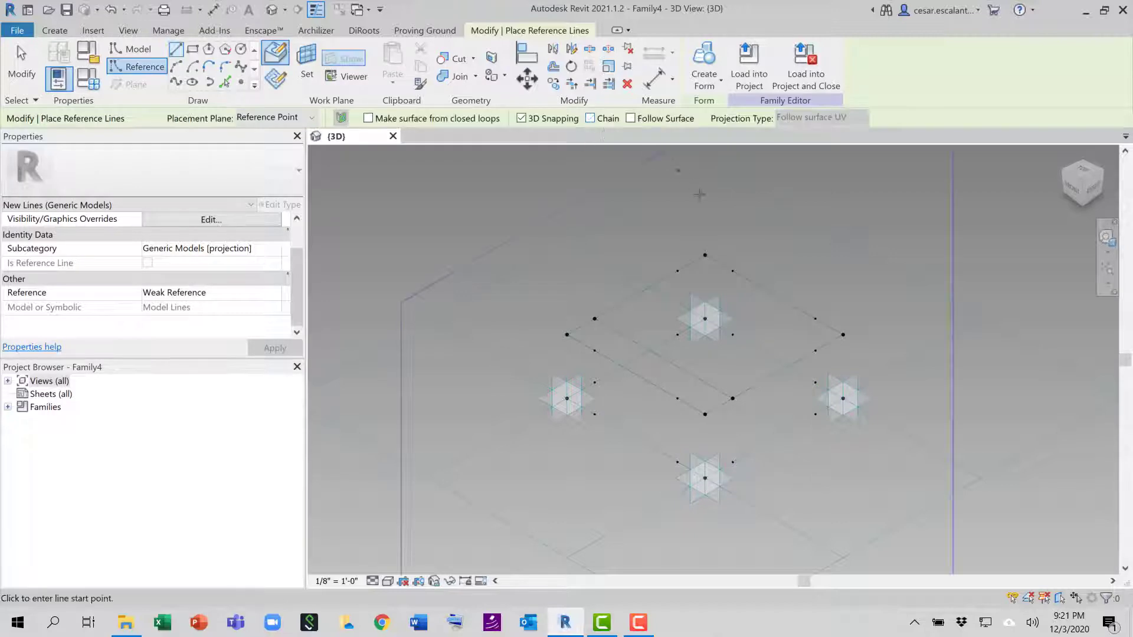
{"action": "left_click", "coordinate": [677, 271]}
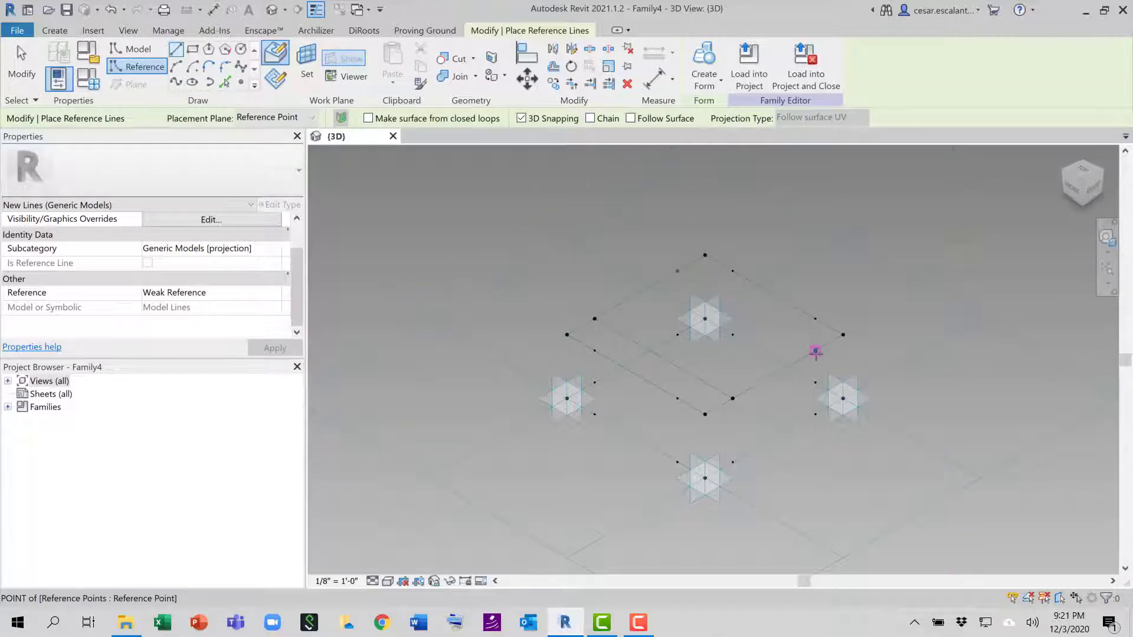
{"action": "left_click", "coordinate": [815, 350]}
{"action": "left_click", "coordinate": [593, 350]}
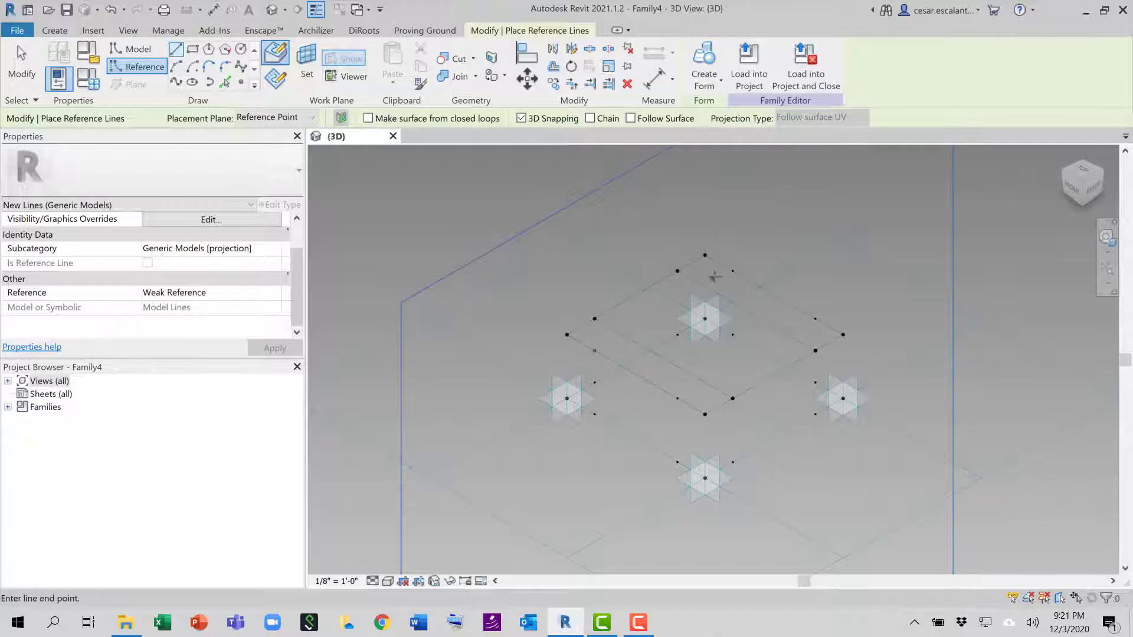
{"action": "left_click", "coordinate": [677, 397]}
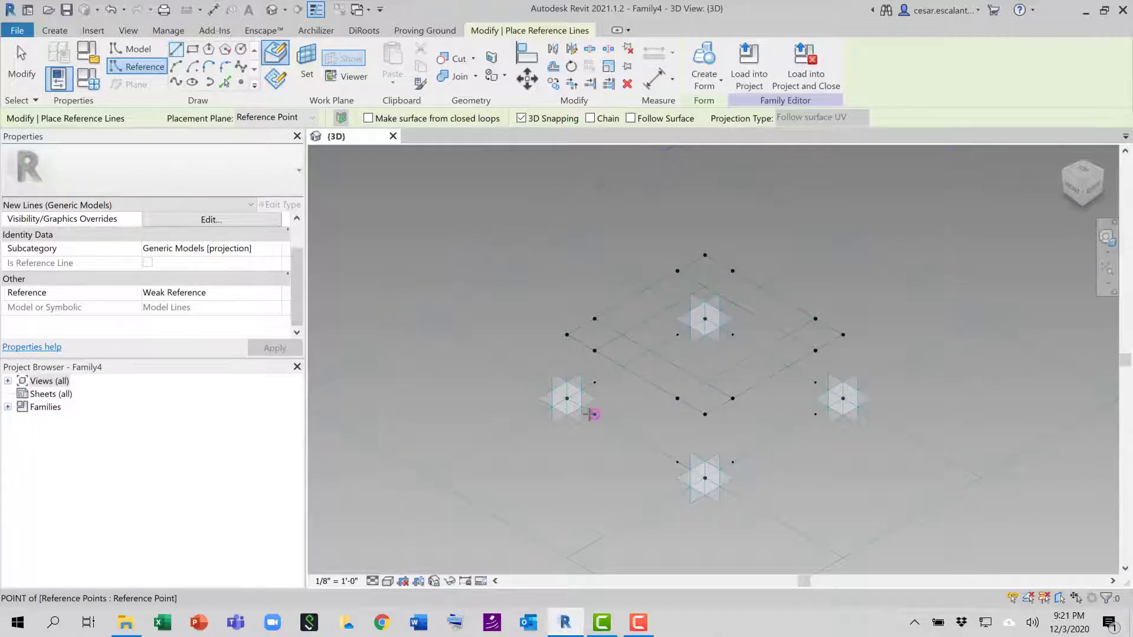
Draw three more crossing reference lines between opposite hosted points to complete the grid.
{"action": "left_click", "coordinate": [677, 462]}
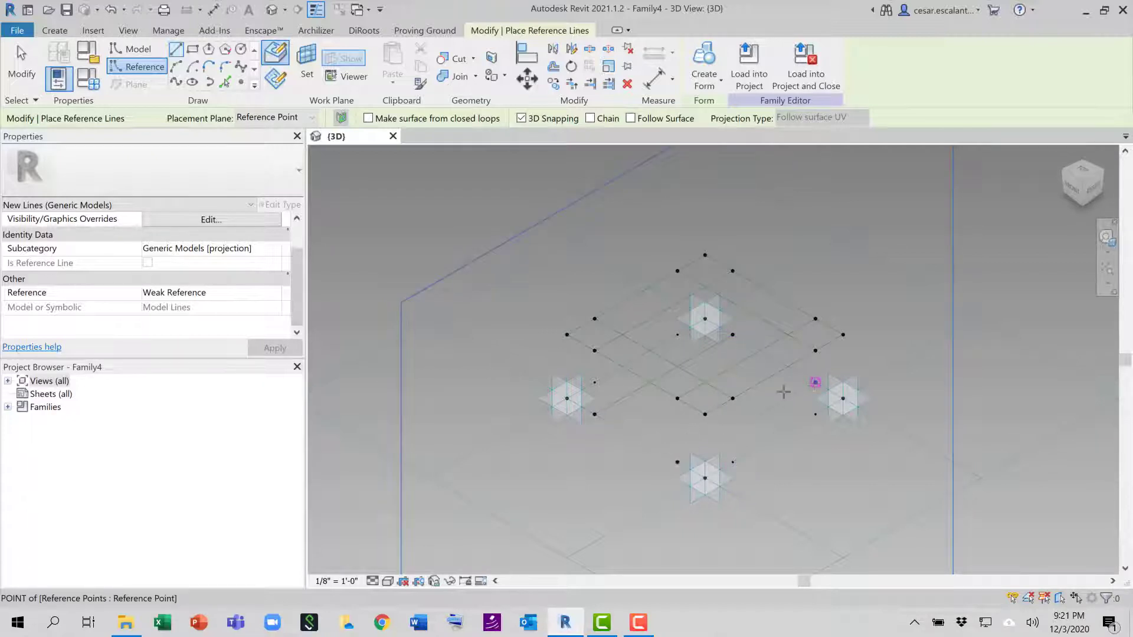
{"action": "left_click", "coordinate": [814, 383]}
{"action": "left_click", "coordinate": [594, 382]}
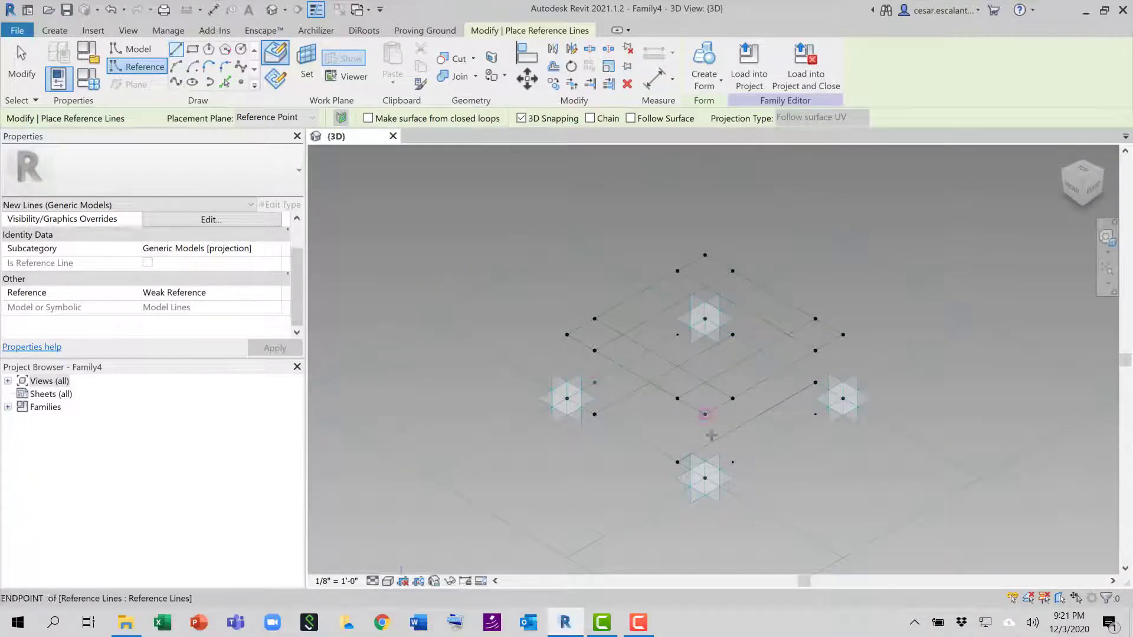
{"action": "left_click", "coordinate": [732, 461]}
{"action": "left_click", "coordinate": [677, 335]}
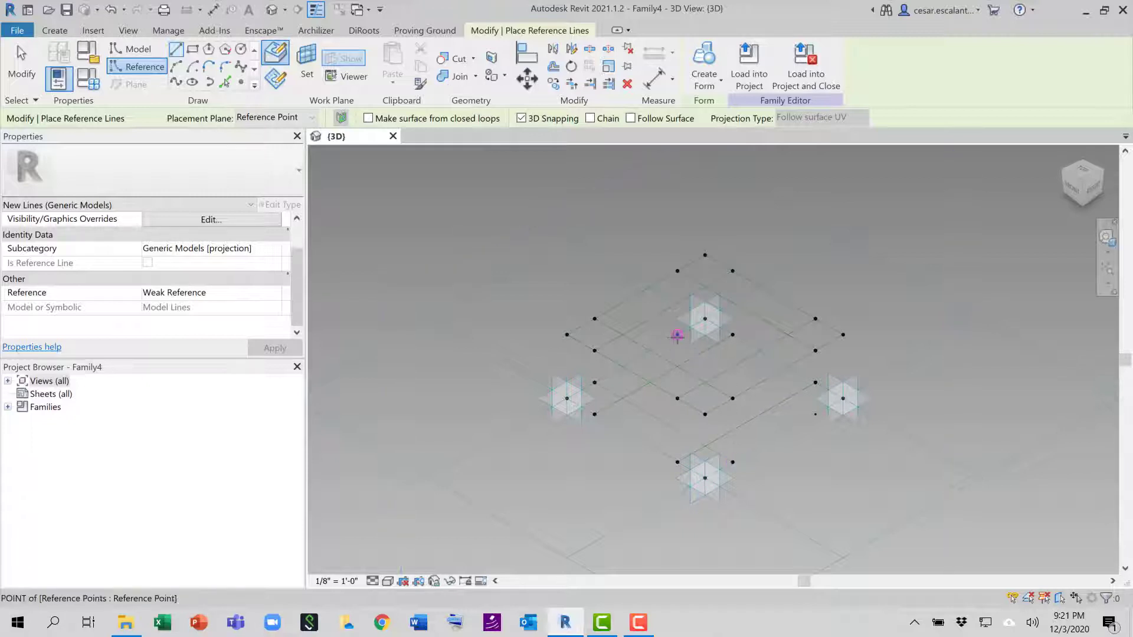
{"action": "left_click", "coordinate": [815, 414]}
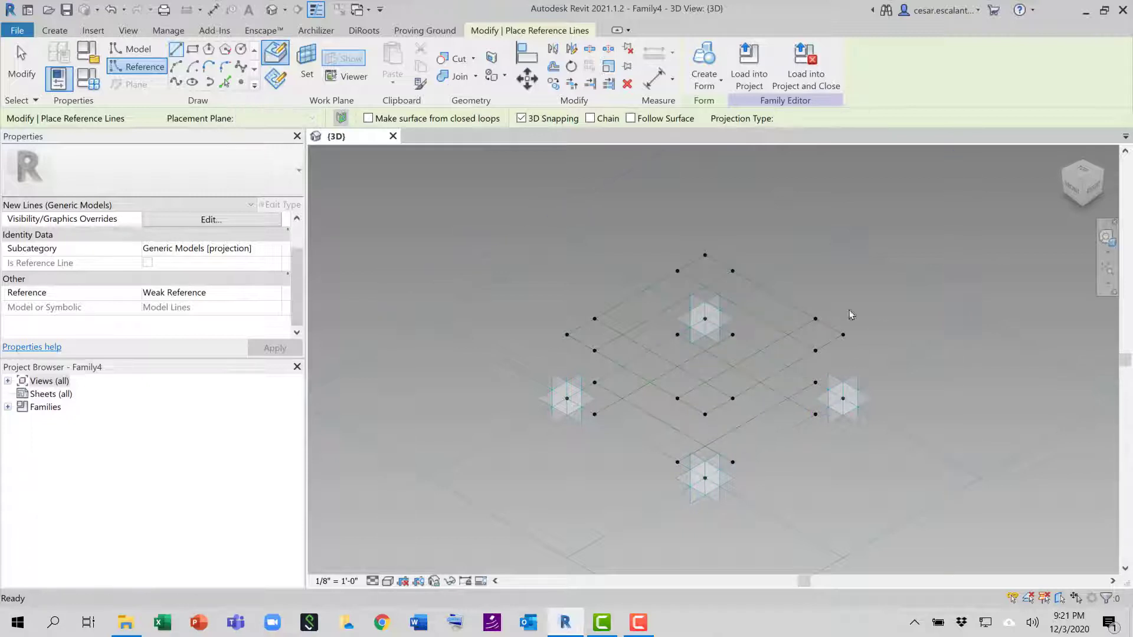
{"action": "key", "text": "Escape"}
{"action": "key", "text": "Escape"}
{"action": "middle_click_drag", "start_coordinate": [679, 336], "coordinate": [620, 370]}
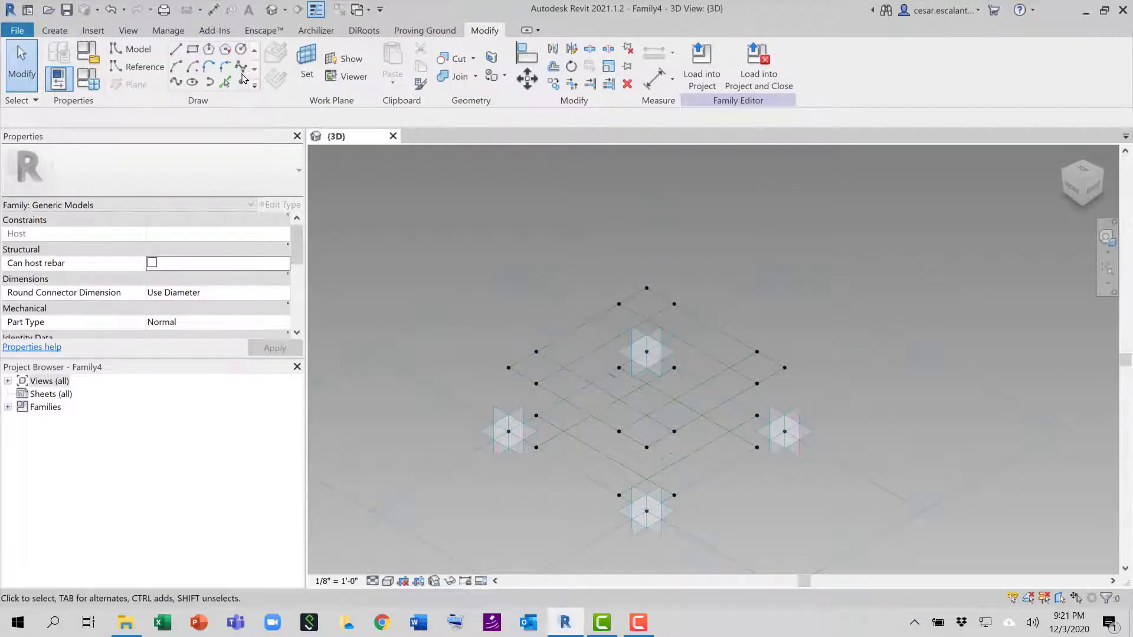
Place eight reference points at the midpoints of the grid's reference lines.
{"action": "left_click", "coordinate": [242, 81]}
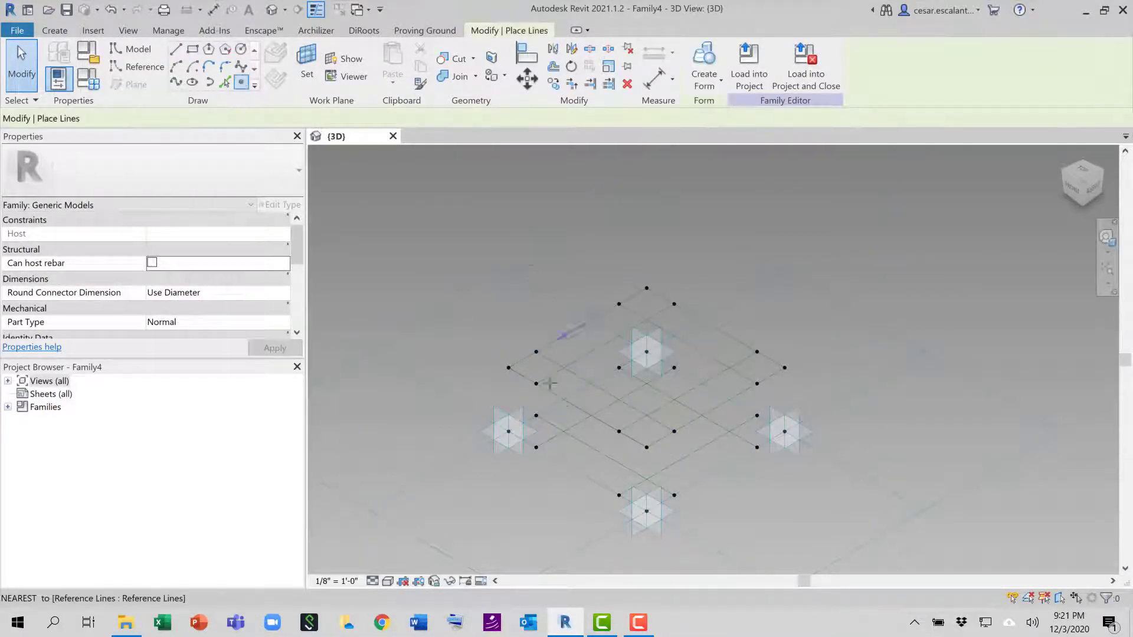
{"action": "left_click", "coordinate": [599, 453]}
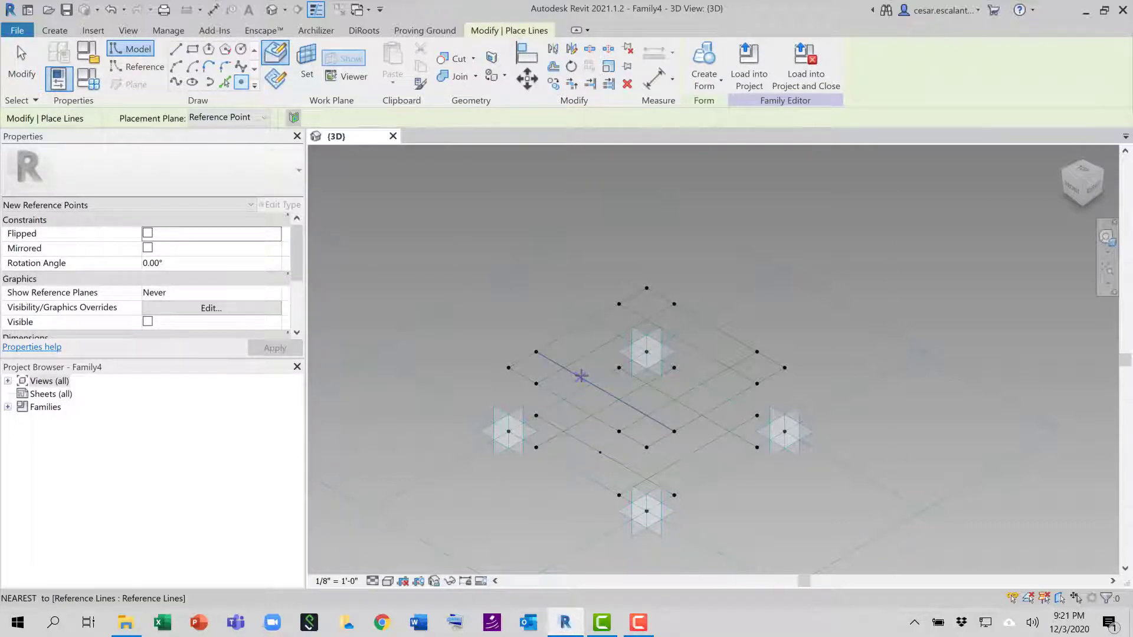
{"action": "left_click", "coordinate": [581, 377]}
{"action": "left_click", "coordinate": [597, 349]}
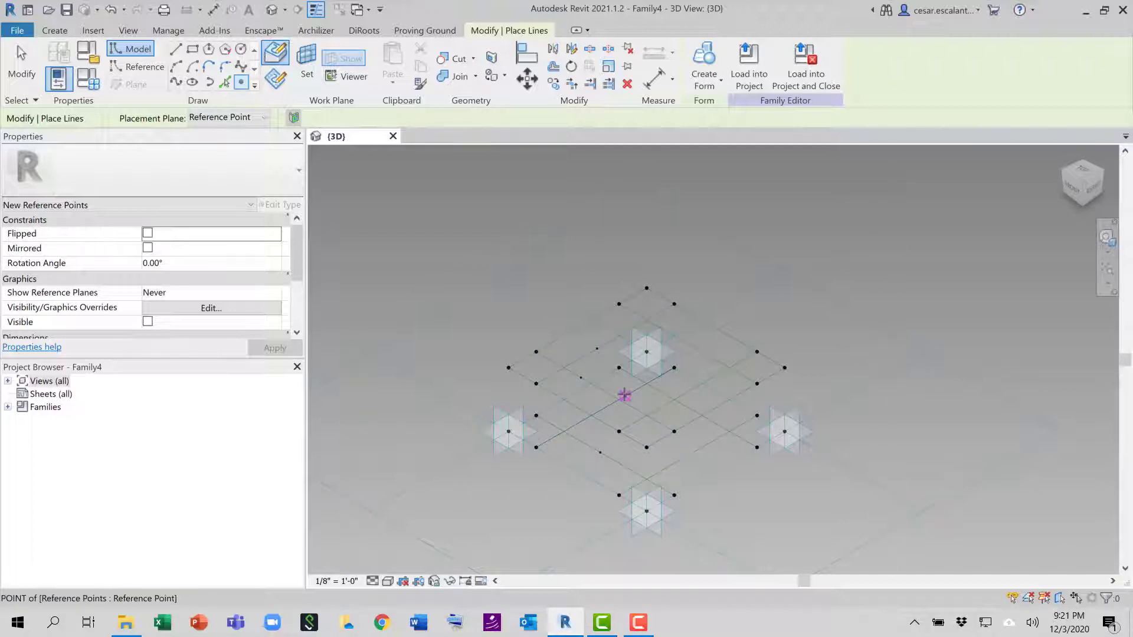
{"action": "left_click", "coordinate": [625, 396]}
{"action": "left_click", "coordinate": [698, 351]}
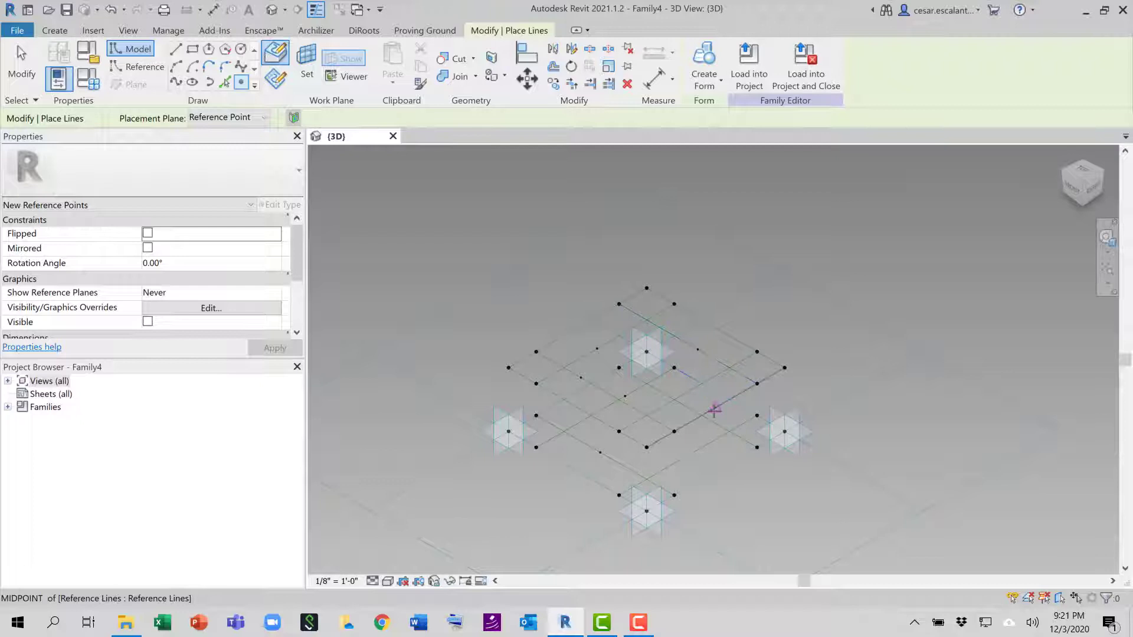
{"action": "left_click", "coordinate": [715, 423]}
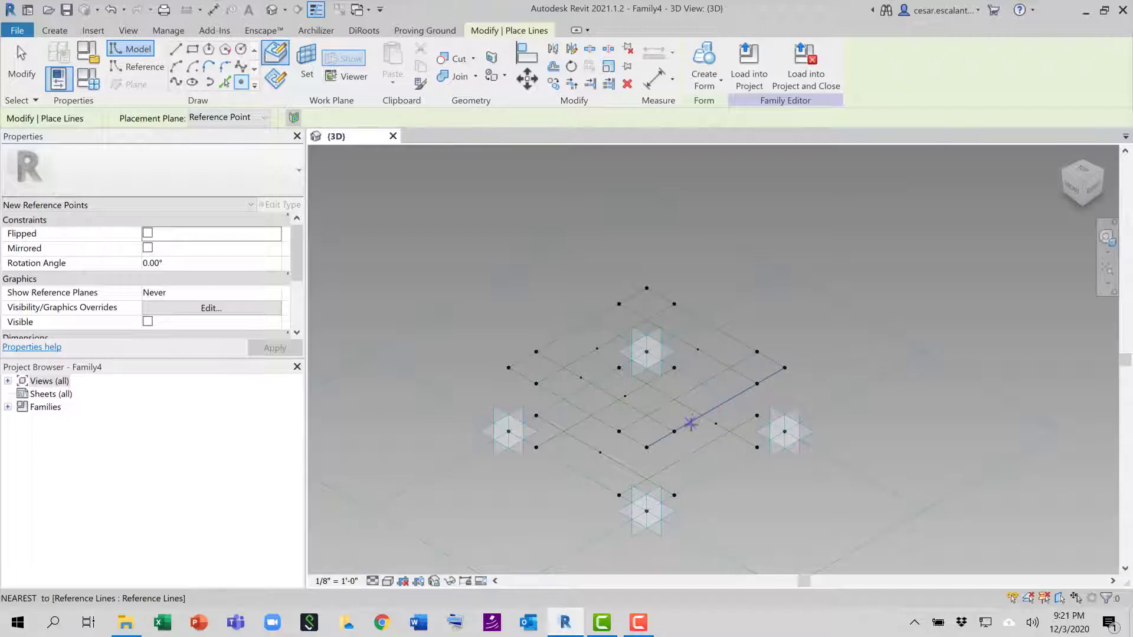
{"action": "left_click", "coordinate": [687, 392]}
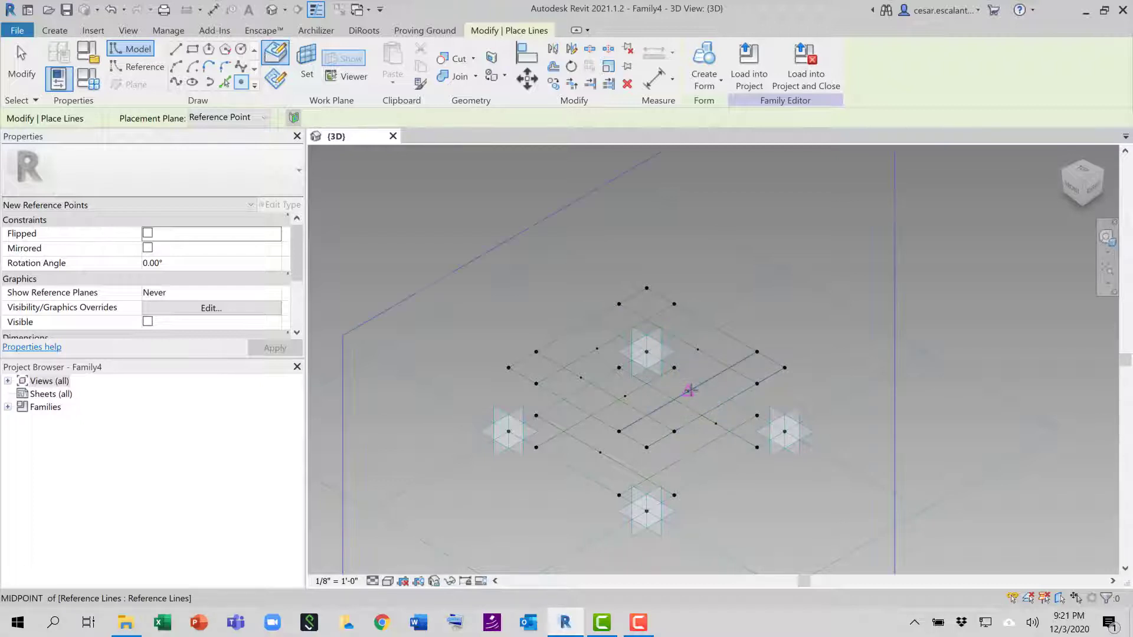
{"action": "left_click", "coordinate": [690, 456]}
{"action": "key", "text": "Escape"}
{"action": "key", "text": "Escape"}
{"action": "scroll", "coordinate": [841, 447], "scroll_direction": "down", "scroll_amount": 2}
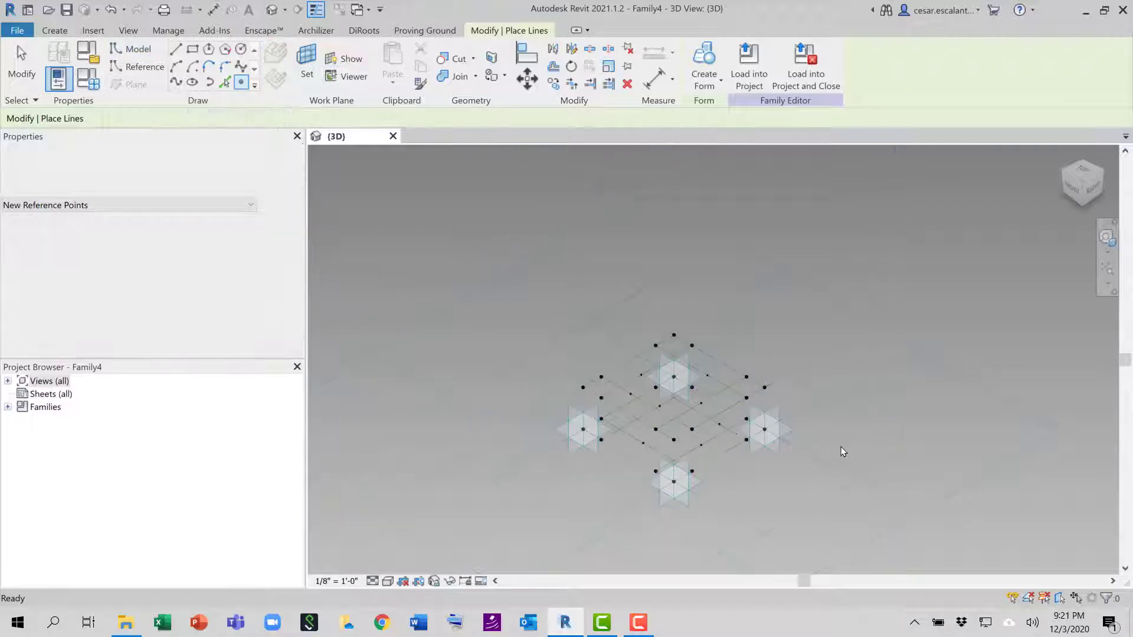
Give the Rectangle tile pattern grid 20' 0" horizontal and vertical spacing, then deselect it.
{"action": "left_click", "coordinate": [863, 476]}
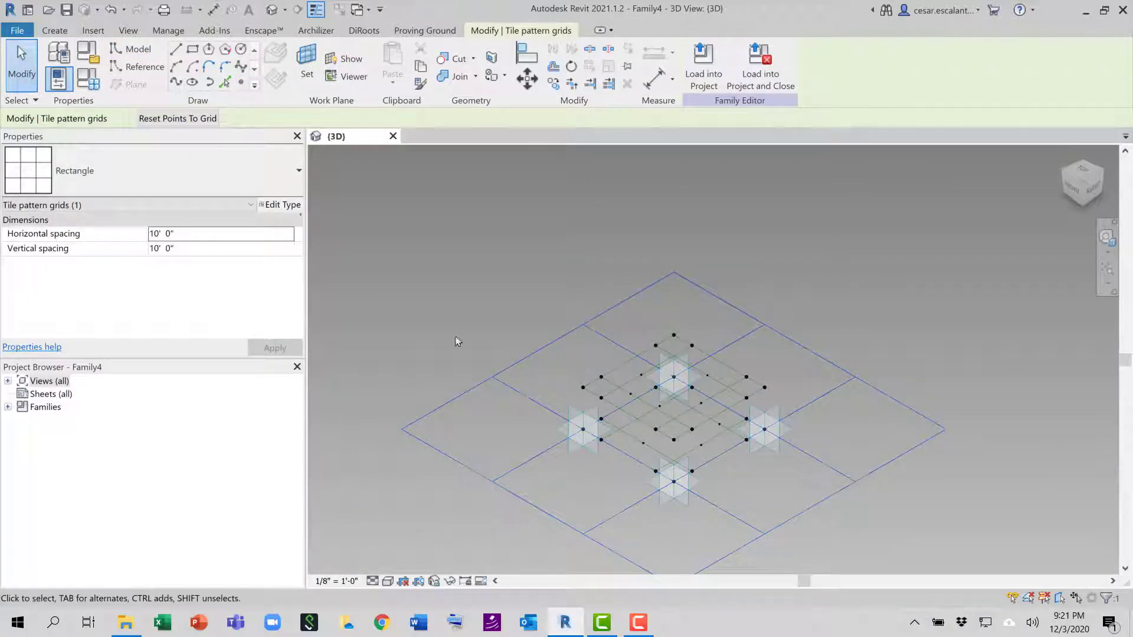
{"action": "left_click", "coordinate": [224, 234]}
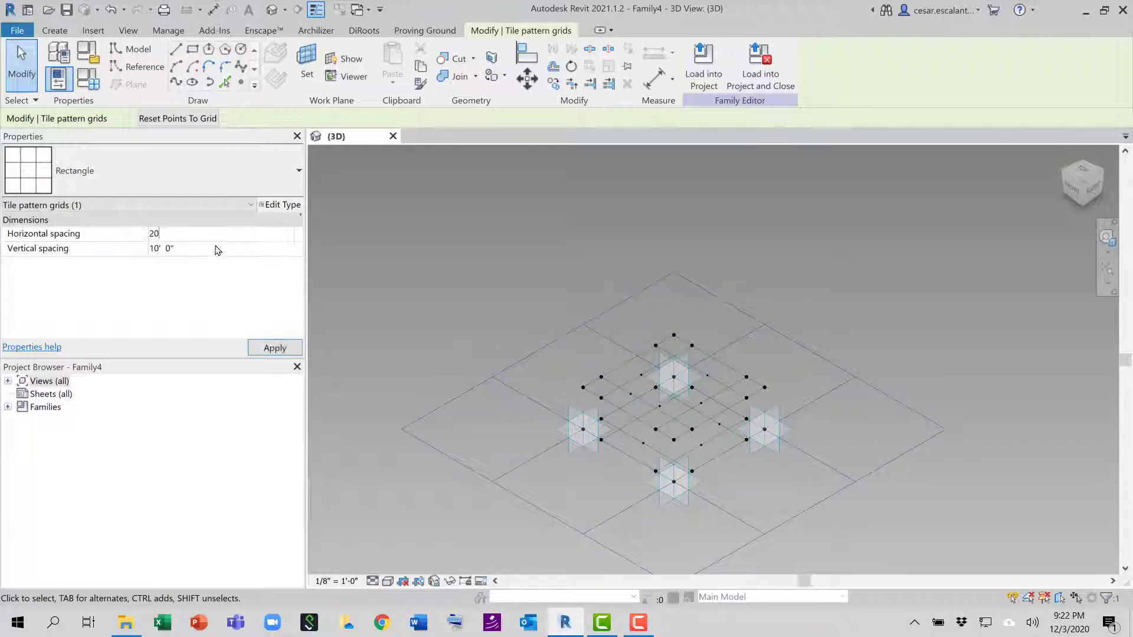
{"action": "left_click", "coordinate": [217, 248]}
{"action": "type", "text": "20"}
{"action": "left_click", "coordinate": [275, 348]}
{"action": "scroll", "coordinate": [523, 360], "scroll_direction": "down", "scroll_amount": 2}
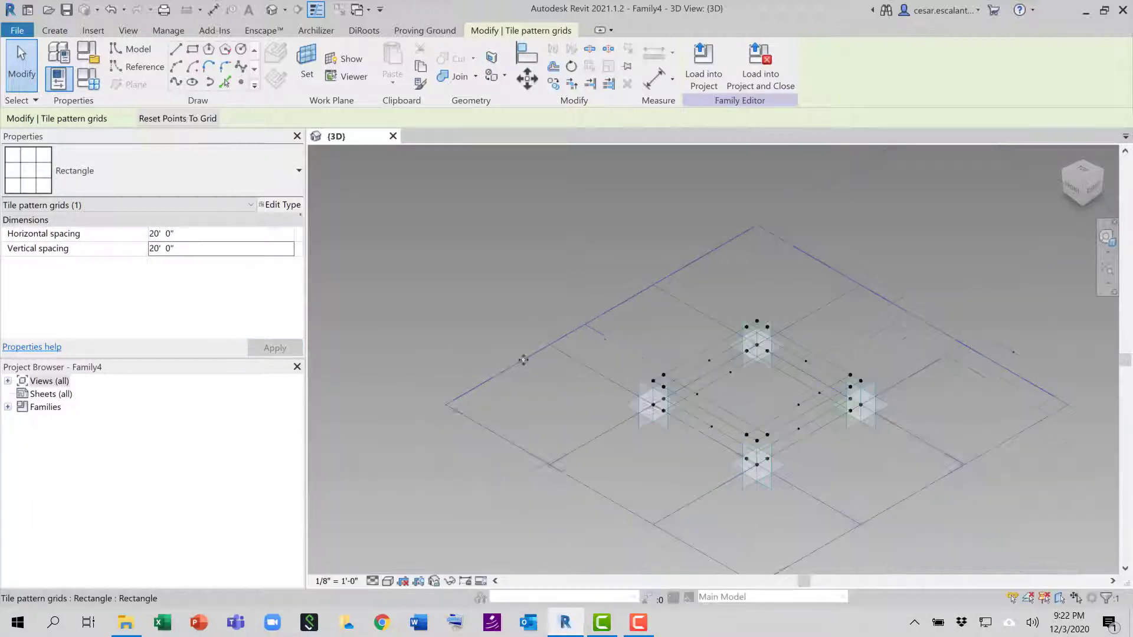
{"action": "scroll", "coordinate": [589, 331], "scroll_direction": "right", "scroll_amount": 2, "text": "shift"}
{"action": "left_click", "coordinate": [774, 451]}
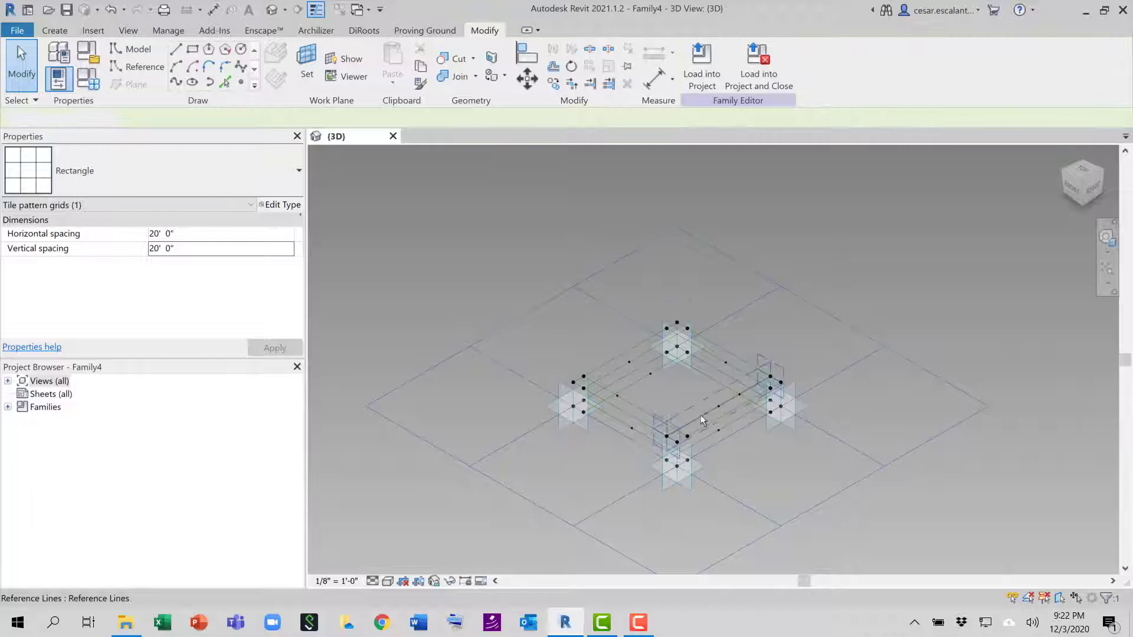
{"action": "left_click", "coordinate": [830, 282]}
Re-host the first midpoint reference point at its intersection with the crossing reference line.
{"action": "scroll", "coordinate": [631, 372], "scroll_direction": "up", "scroll_amount": 2}
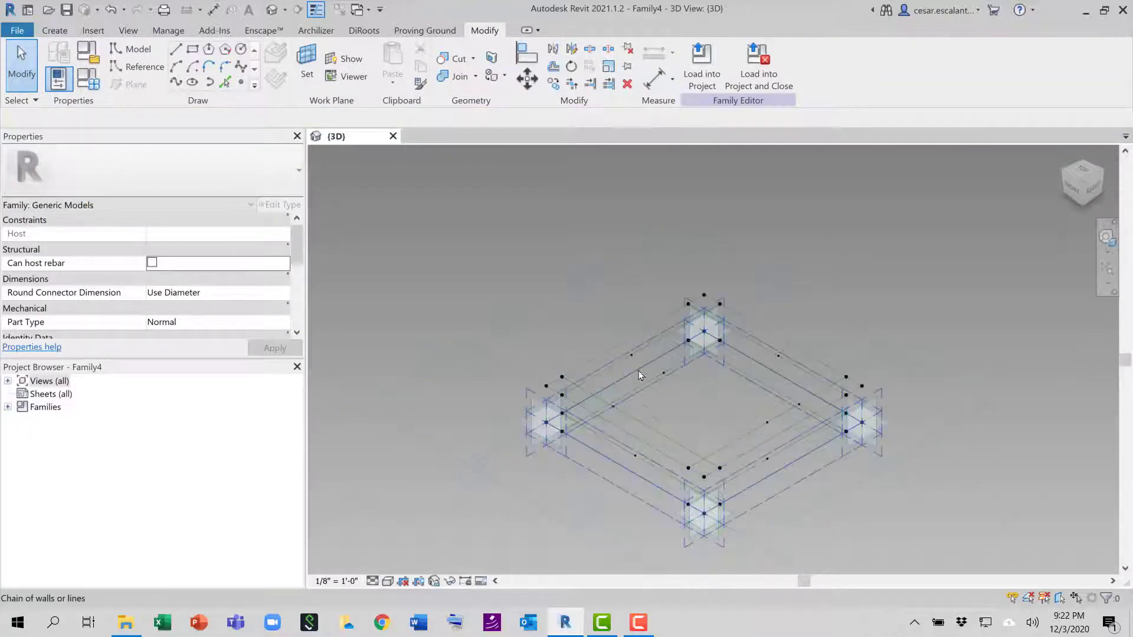
{"action": "scroll", "coordinate": [638, 375], "scroll_direction": "up", "scroll_amount": 2}
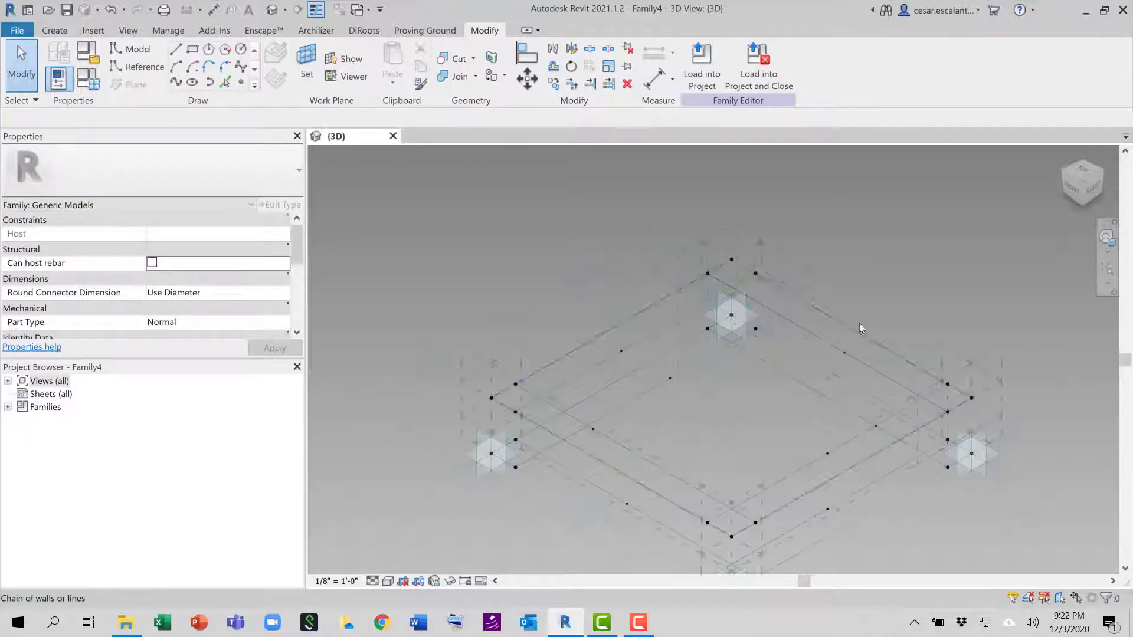
{"action": "left_click", "coordinate": [593, 430]}
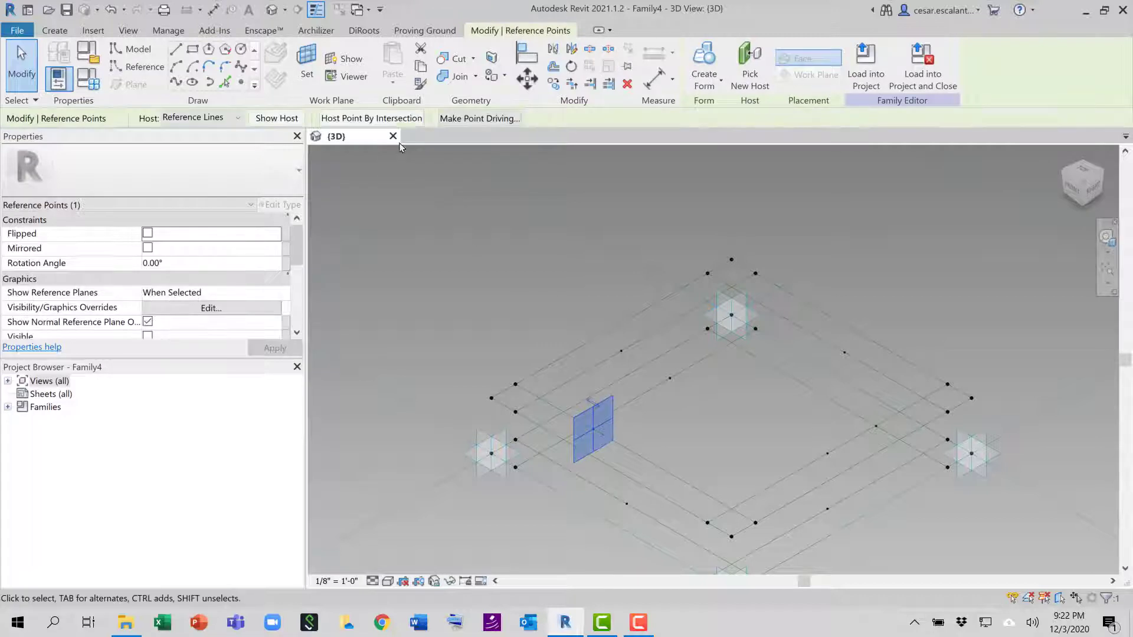
{"action": "left_click", "coordinate": [398, 119]}
{"action": "left_click", "coordinate": [572, 369]}
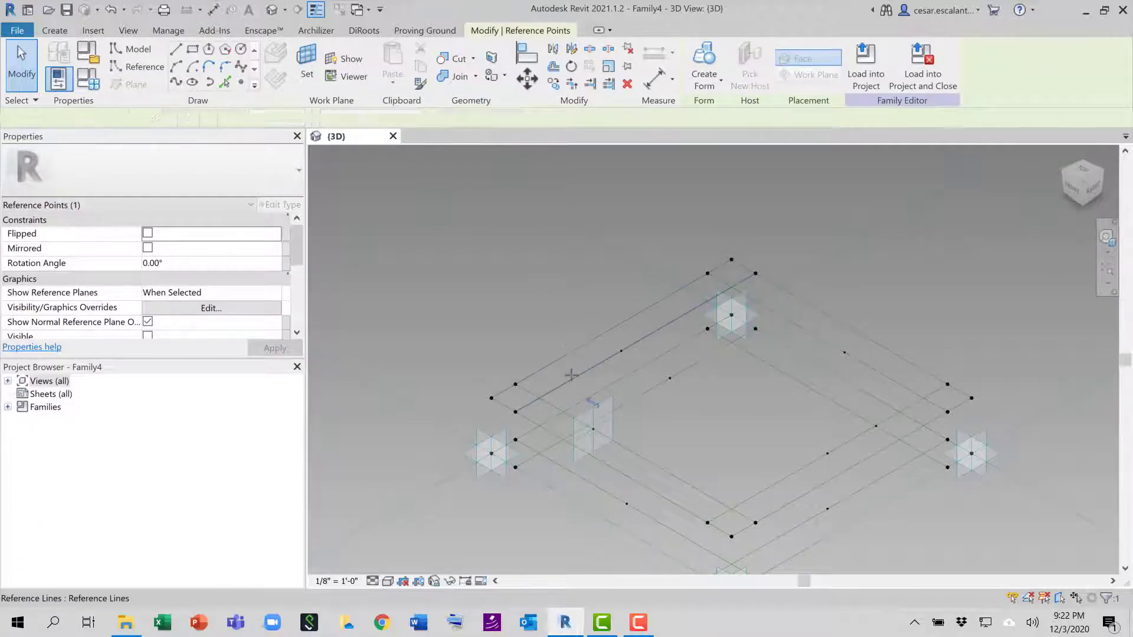
{"action": "left_click", "coordinate": [579, 239]}
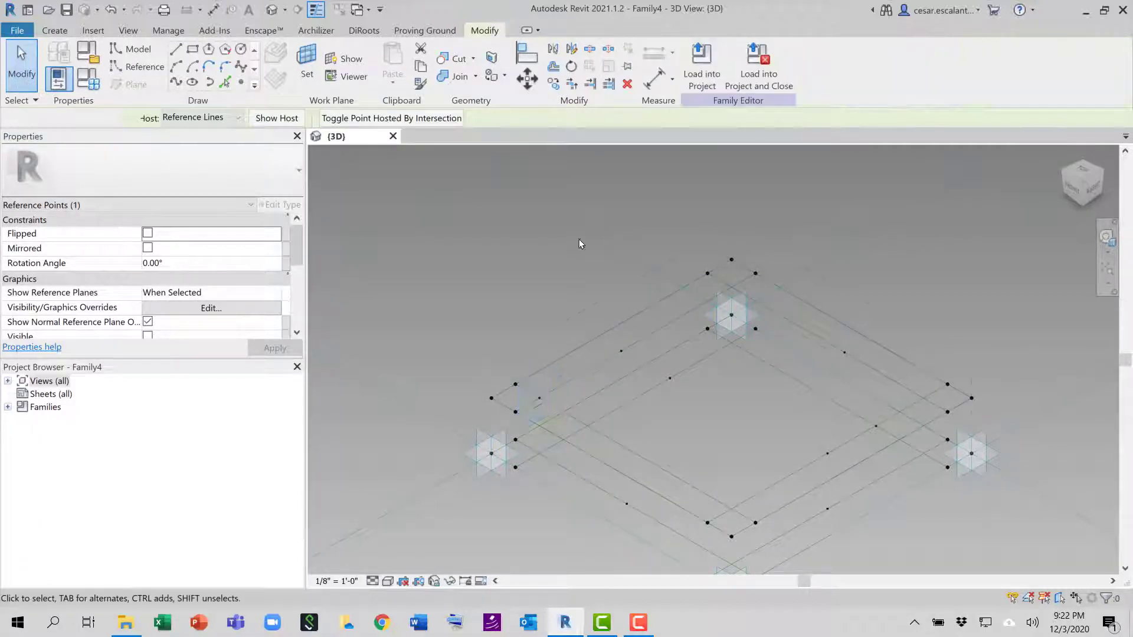
Host the top and right-side midpoint points by intersection with the crossing reference line.
{"action": "left_click", "coordinate": [620, 350]}
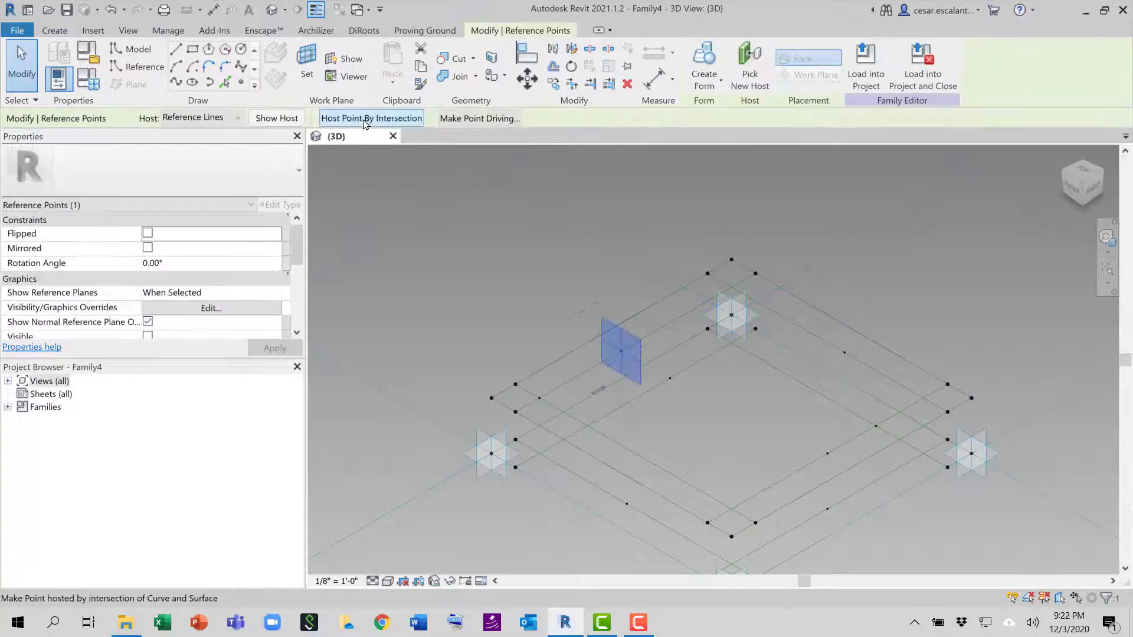
{"action": "left_click", "coordinate": [784, 316]}
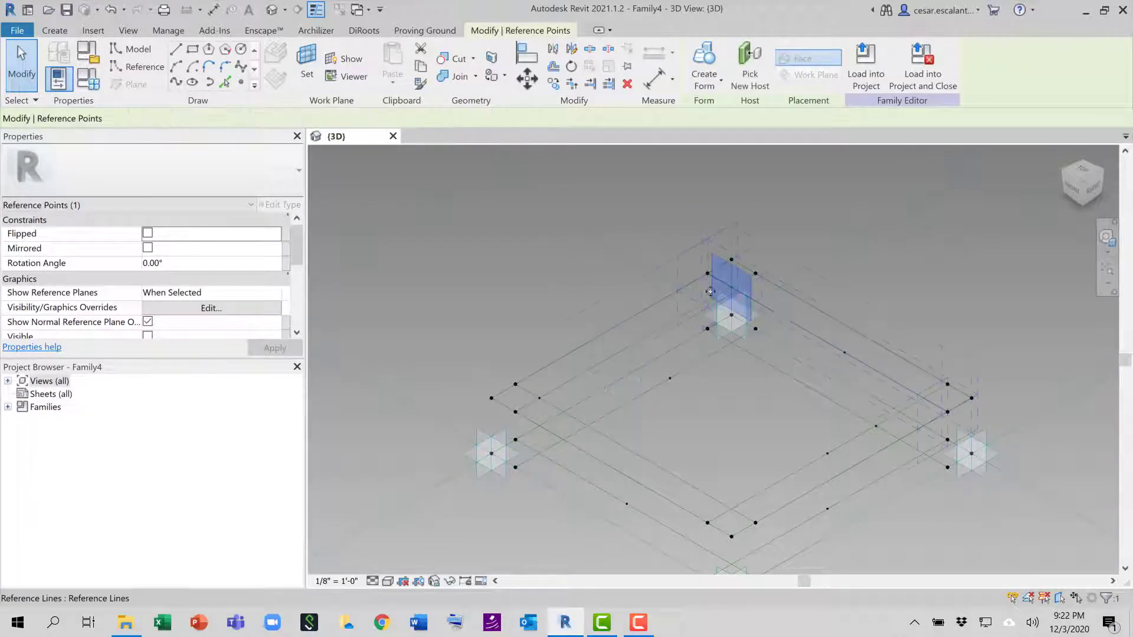
{"action": "left_click", "coordinate": [844, 352]}
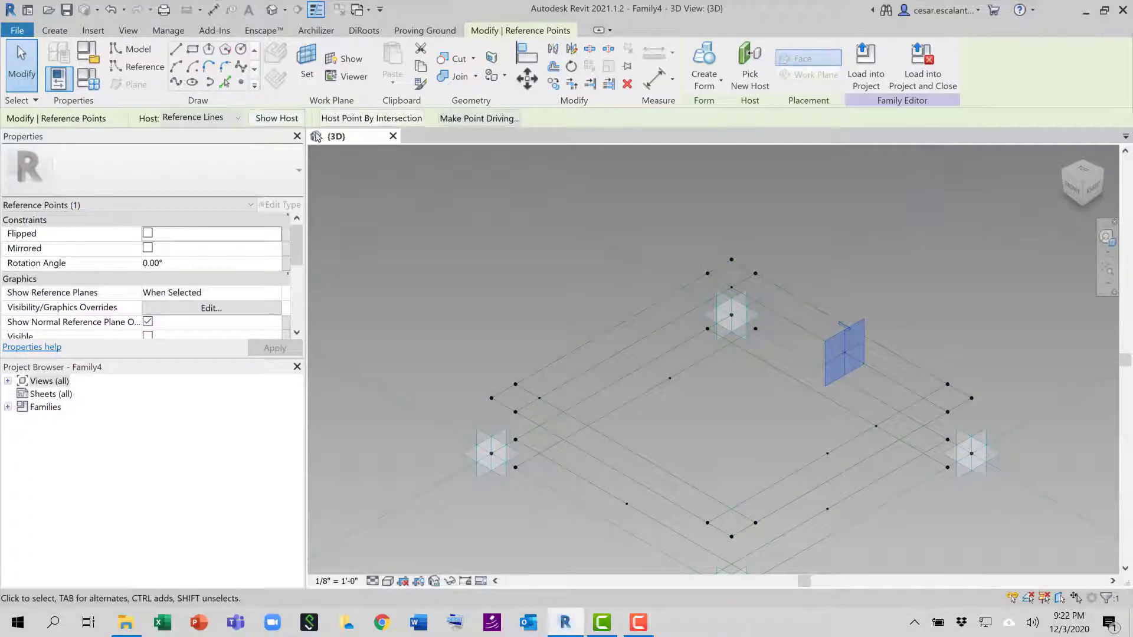
{"action": "left_click", "coordinate": [385, 119]}
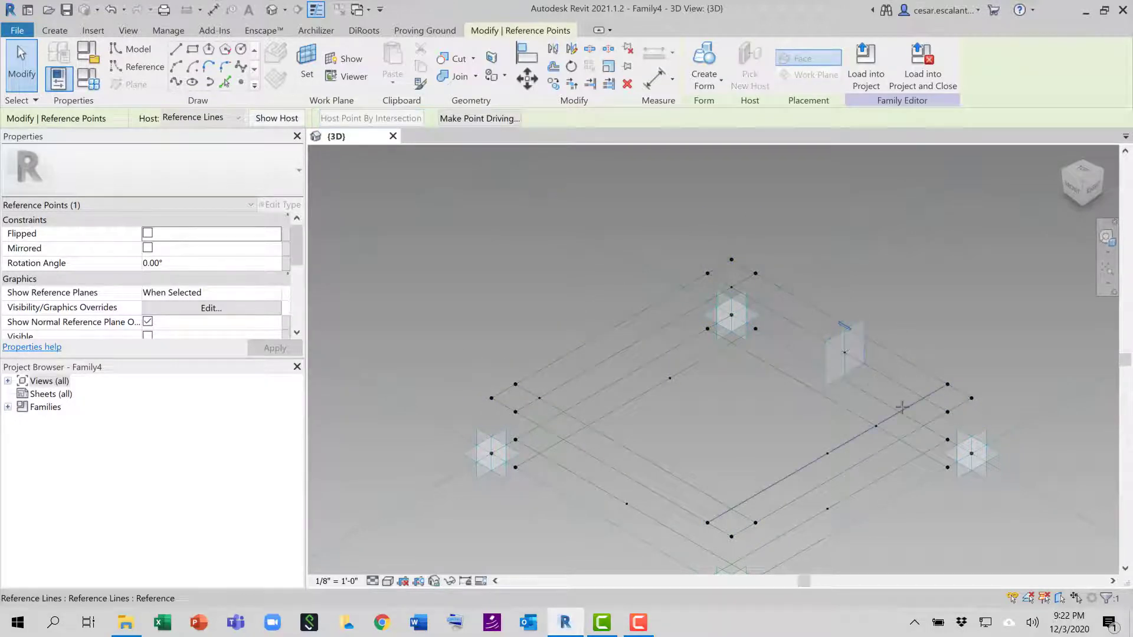
{"action": "left_click", "coordinate": [890, 376]}
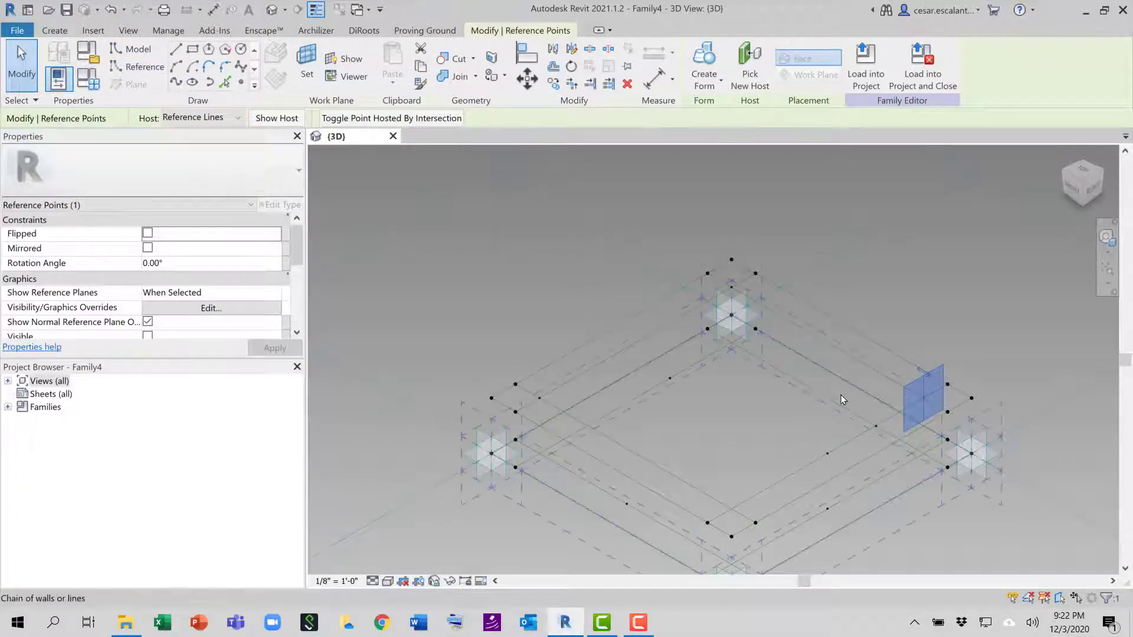
Re-angle the view, then host another midpoint point at its reference-line intersection.
{"action": "left_click", "coordinate": [830, 456]}
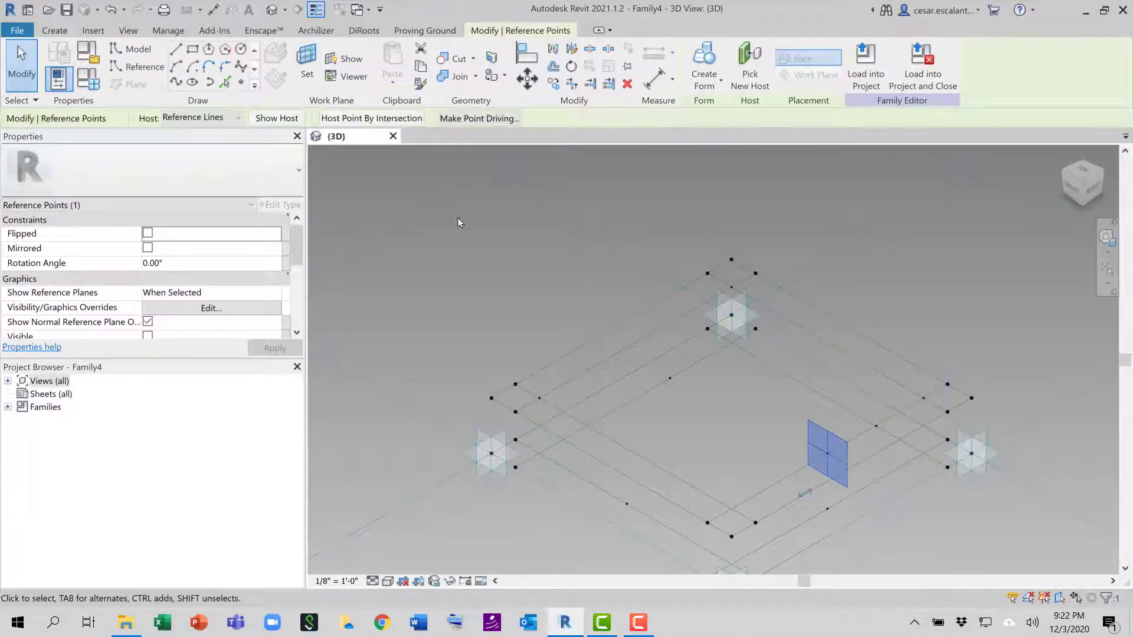
{"action": "left_click", "coordinate": [372, 118]}
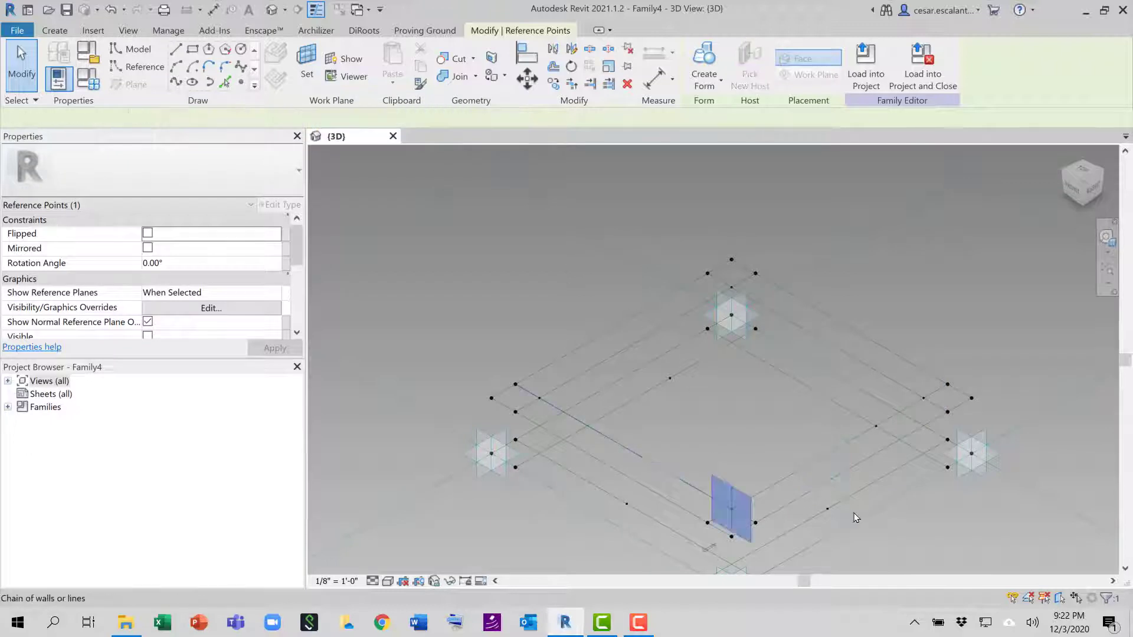
{"action": "key", "text": "Escape"}
{"action": "key", "text": "Escape"}
{"action": "scroll", "coordinate": [848, 570], "scroll_direction": "down", "scroll_amount": 2}
{"action": "middle_click_drag", "start_coordinate": [880, 526], "coordinate": [888, 476], "text": "shift"}
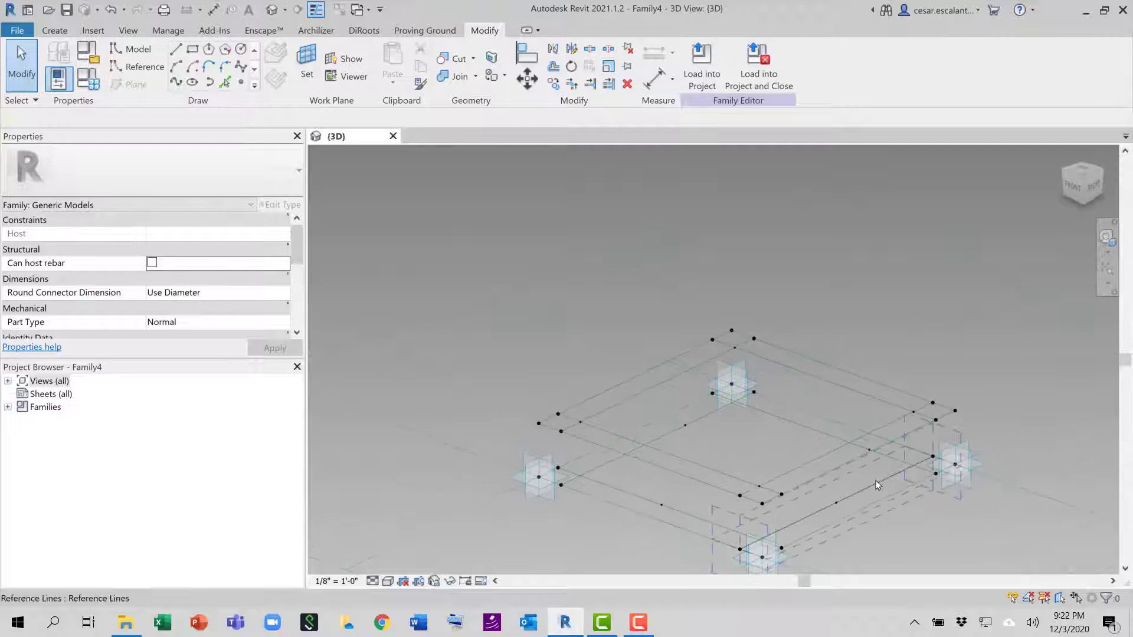
{"action": "scroll", "coordinate": [679, 435], "scroll_direction": "up", "scroll_amount": 2}
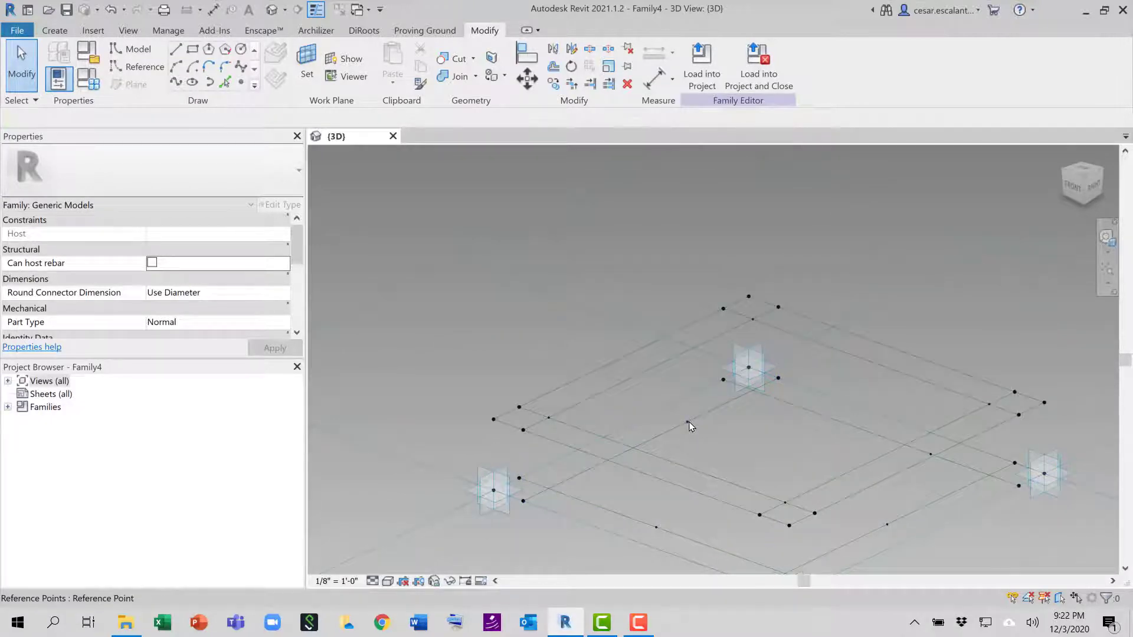
{"action": "left_click", "coordinate": [688, 423]}
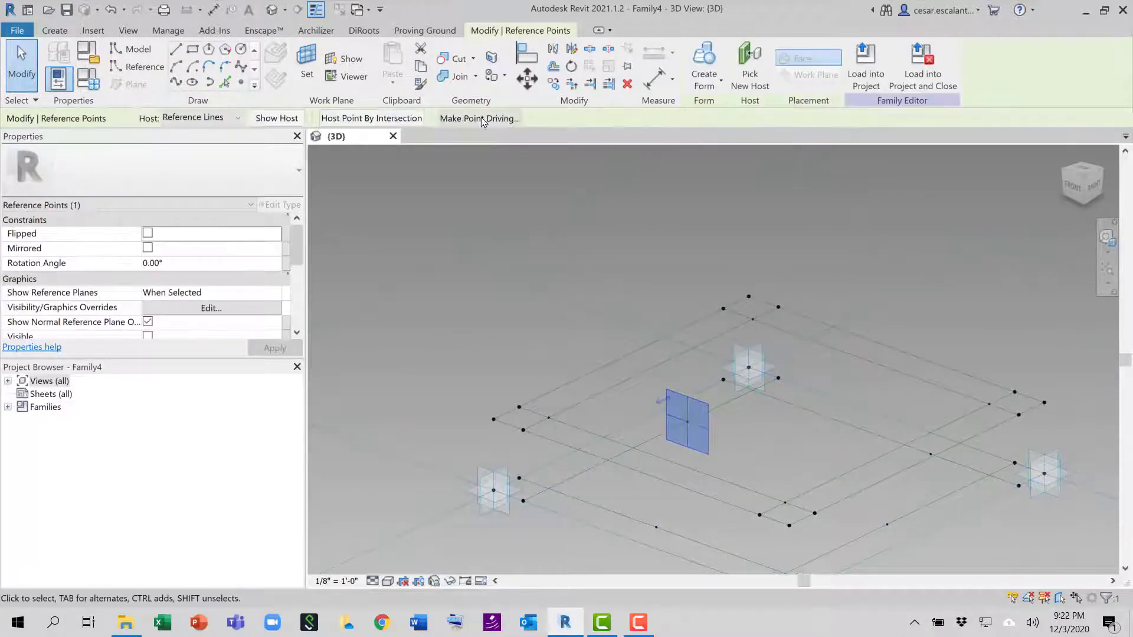
{"action": "left_click", "coordinate": [371, 118]}
{"action": "left_click", "coordinate": [805, 407]}
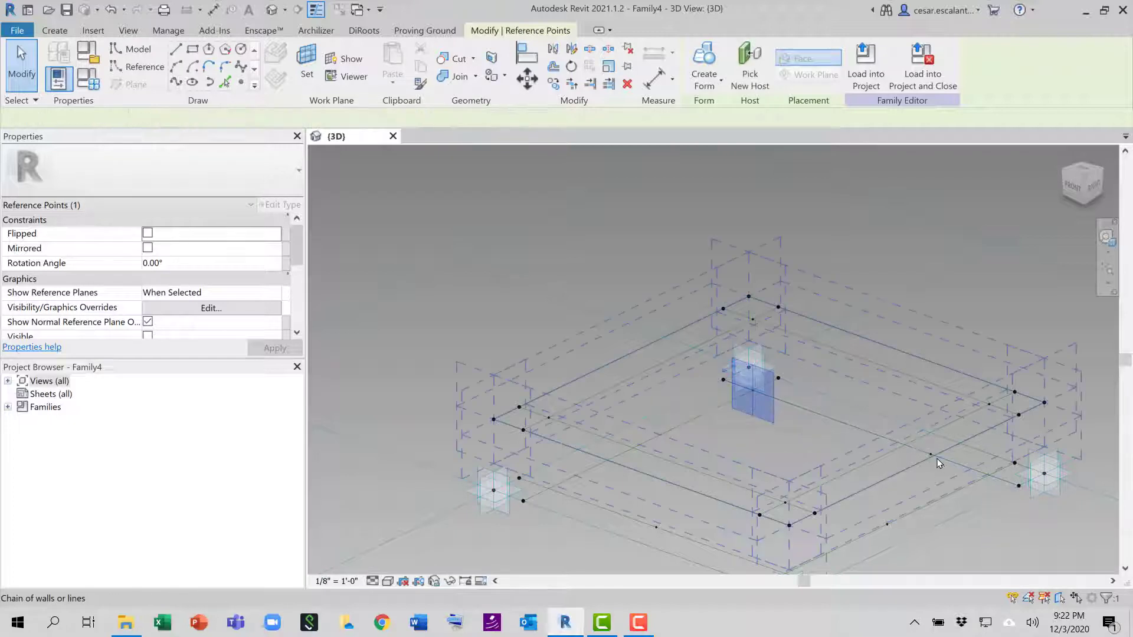
Host the next point and the right-side reference point at their crossing-line intersections.
{"action": "scroll", "coordinate": [931, 457], "scroll_direction": "up", "scroll_amount": 1}
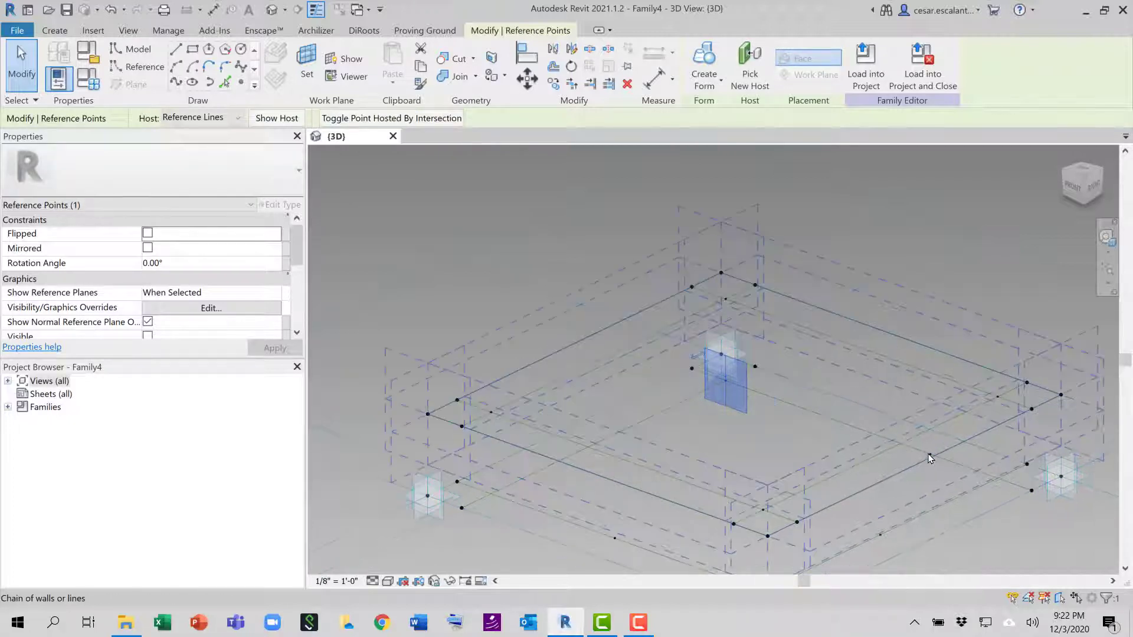
{"action": "scroll", "coordinate": [932, 459], "scroll_direction": "up", "scroll_amount": 2}
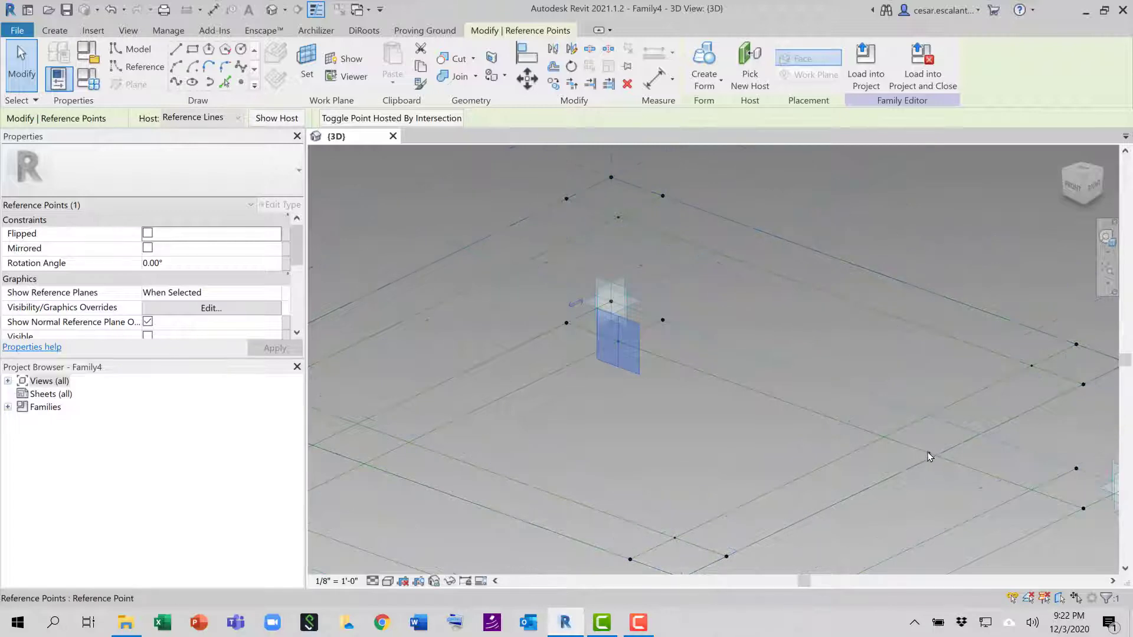
{"action": "left_click", "coordinate": [929, 453]}
{"action": "scroll", "coordinate": [935, 453], "scroll_direction": "down", "scroll_amount": 2}
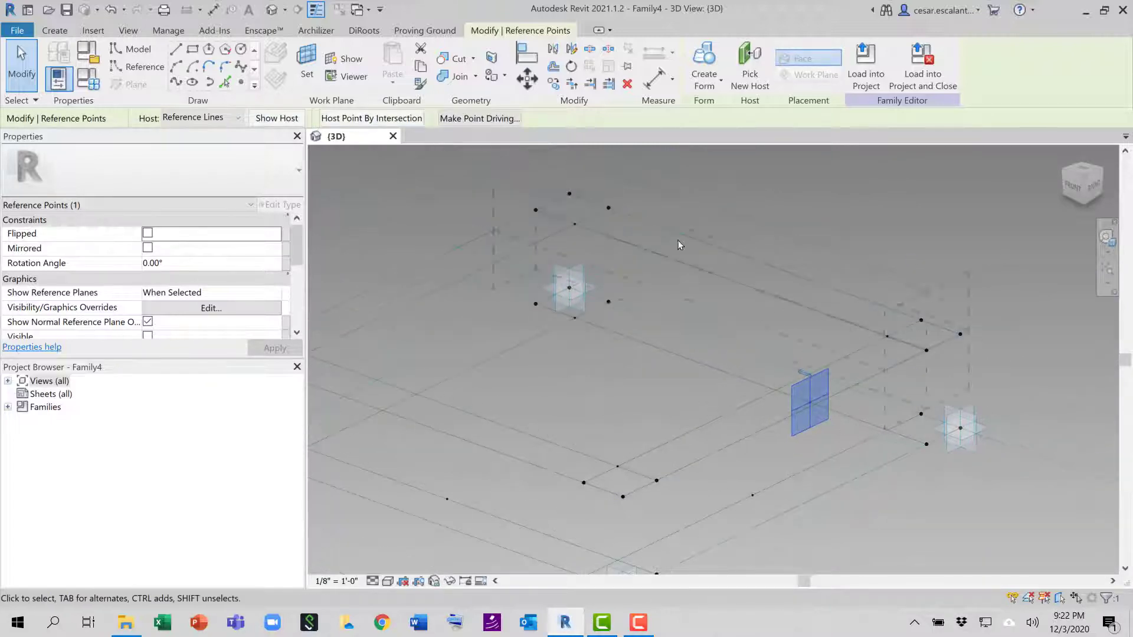
{"action": "left_click", "coordinate": [372, 118]}
{"action": "left_click", "coordinate": [899, 446]}
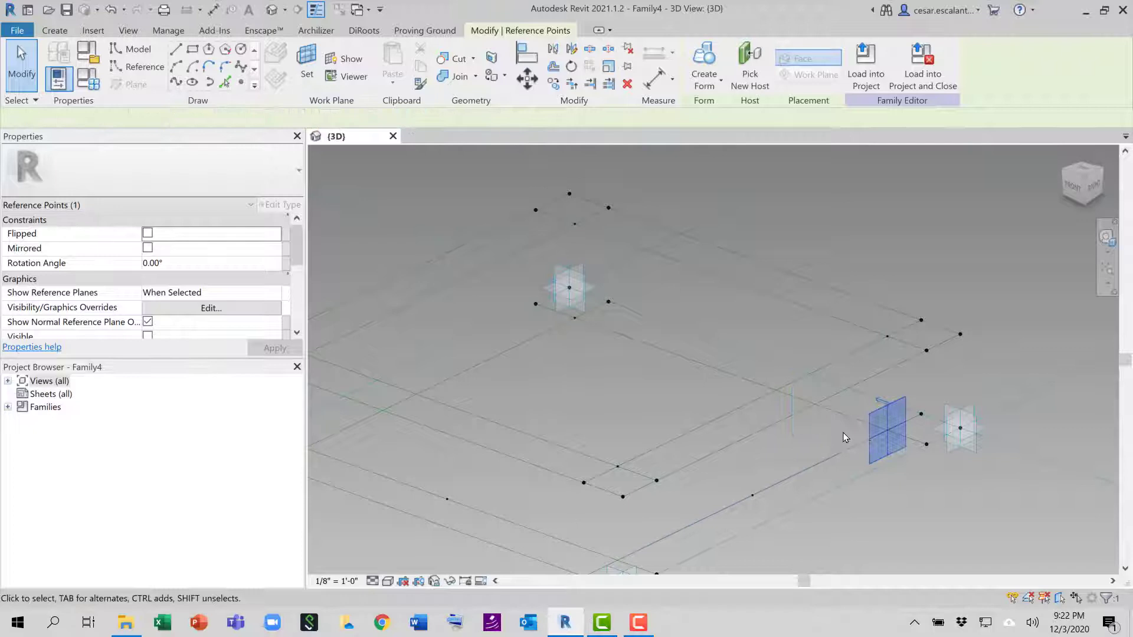
{"action": "middle_click_drag", "start_coordinate": [849, 435], "coordinate": [942, 364]}
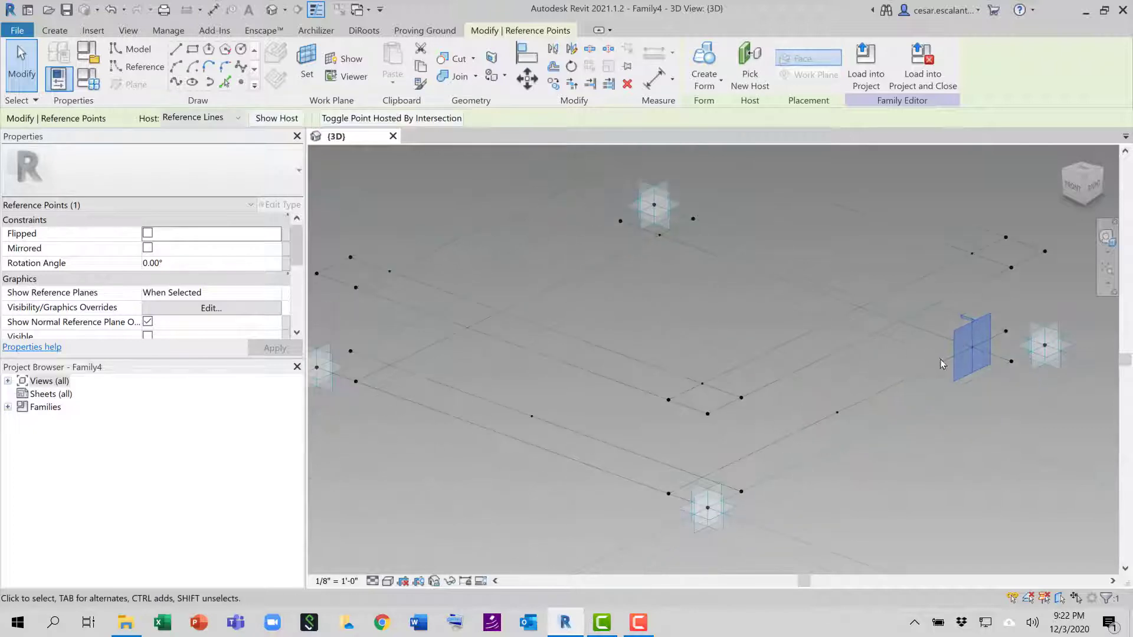
{"action": "left_click", "coordinate": [837, 412]}
{"action": "left_click", "coordinate": [371, 118]}
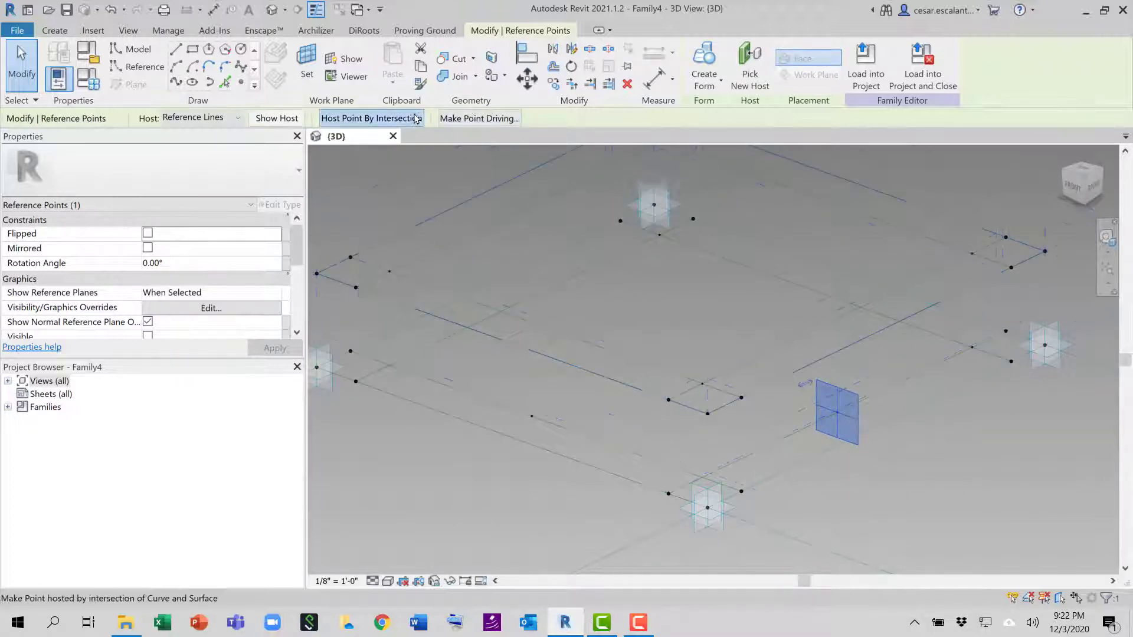
{"action": "left_click", "coordinate": [724, 420]}
{"action": "middle_click_drag", "start_coordinate": [724, 420], "coordinate": [945, 450]}
{"action": "left_click", "coordinate": [746, 447]}
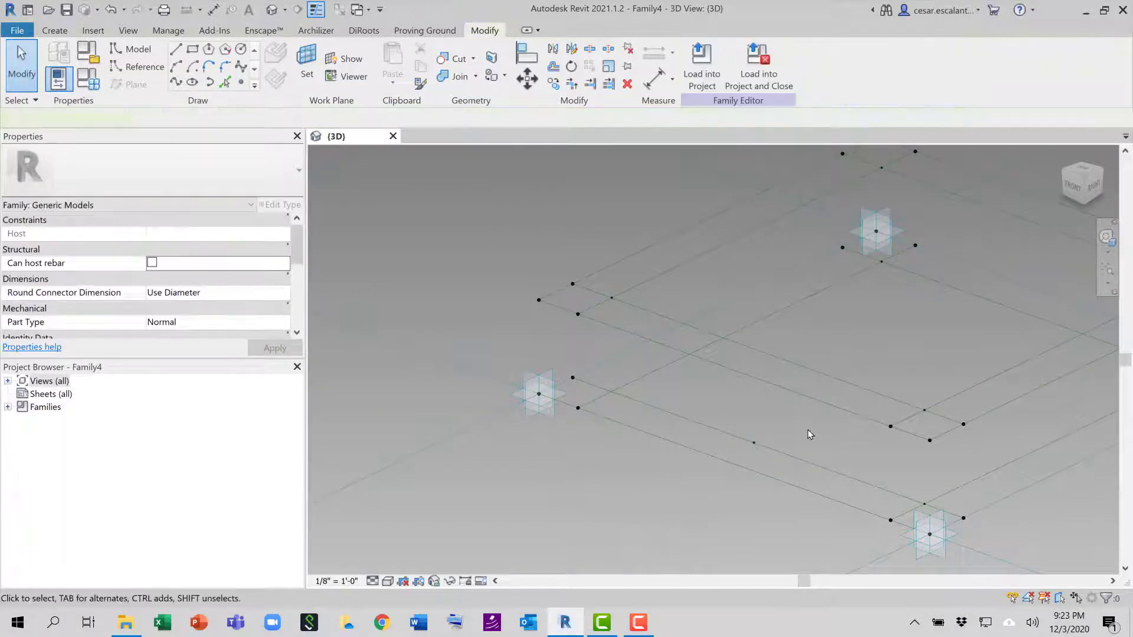
Host the left reference point by intersection, then orbit to review the re-hosted points.
{"action": "left_click", "coordinate": [754, 442]}
{"action": "left_click", "coordinate": [372, 118]}
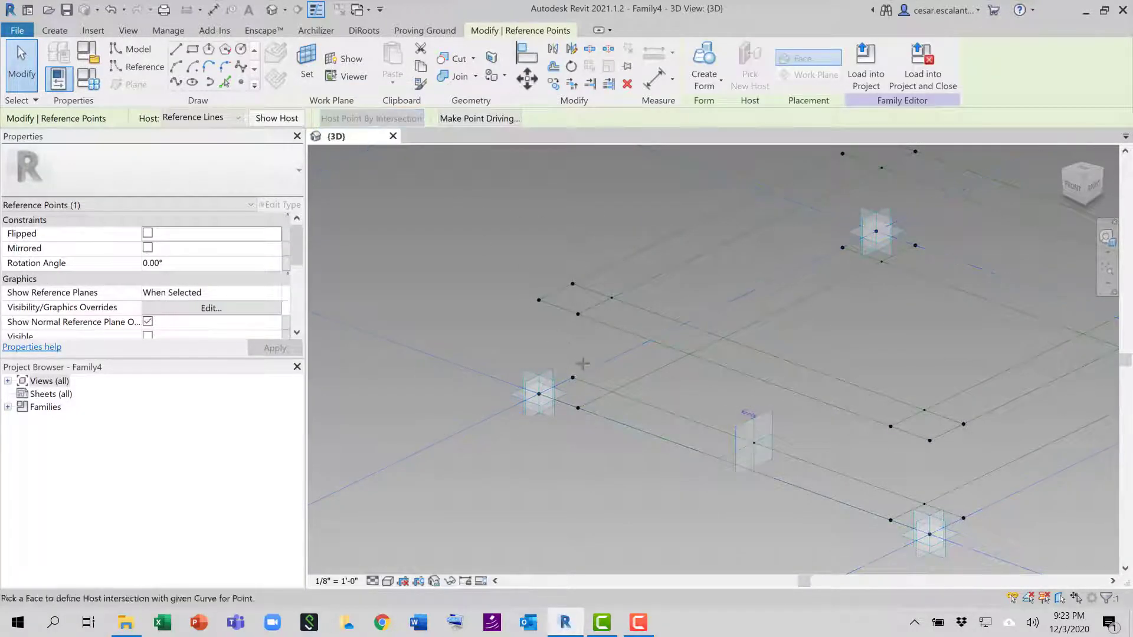
{"action": "left_click", "coordinate": [702, 446]}
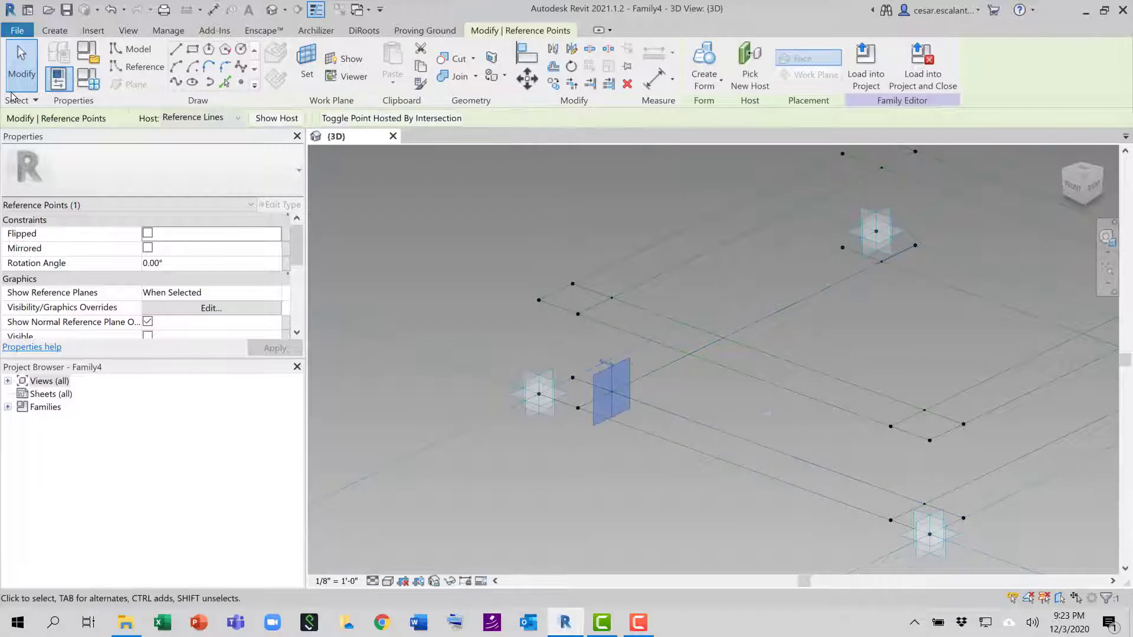
{"action": "key", "text": "Escape"}
{"action": "middle_click_drag", "start_coordinate": [374, 387], "coordinate": [480, 452], "text": "shift"}
{"action": "middle_click_drag", "start_coordinate": [748, 495], "coordinate": [761, 519], "text": "shift"}
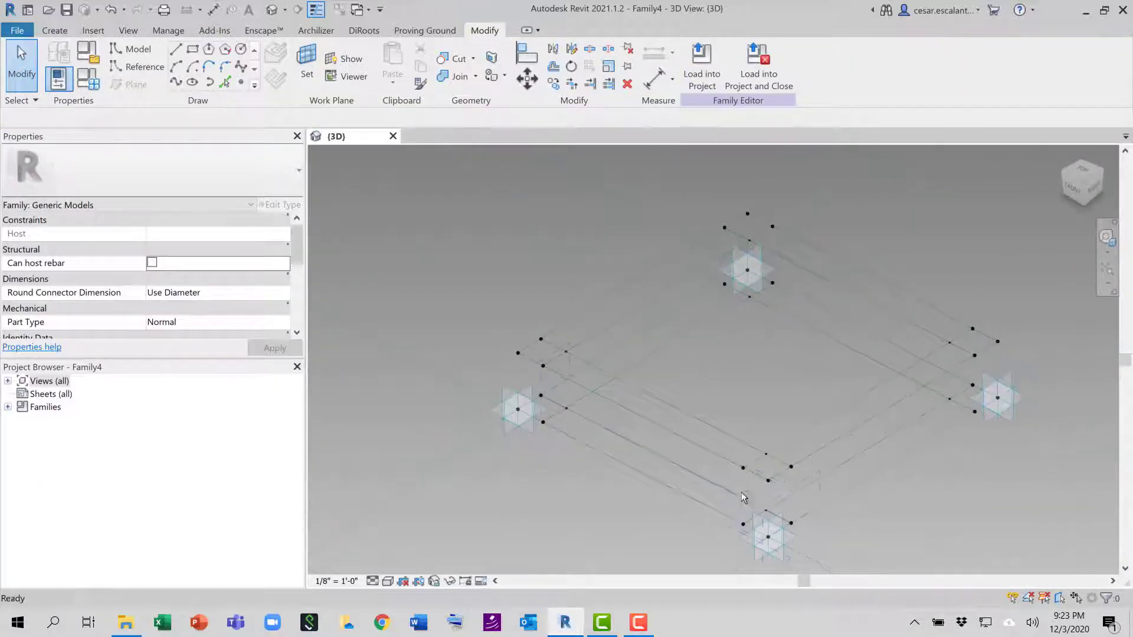
{"action": "left_click", "coordinate": [88, 88]}
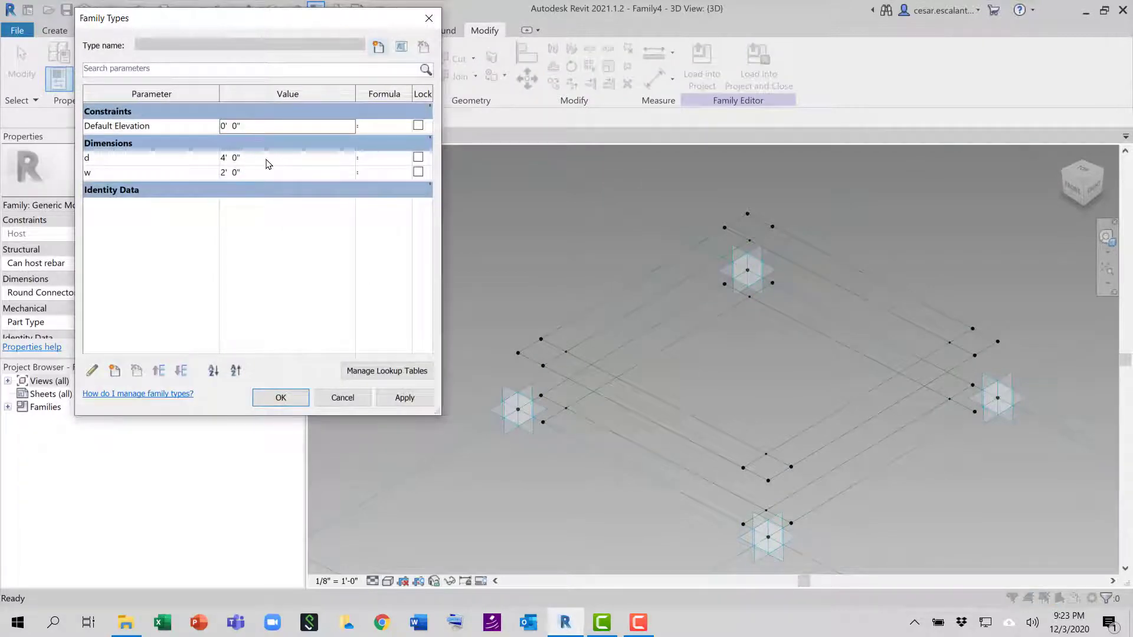
{"action": "left_click", "coordinate": [263, 177]}
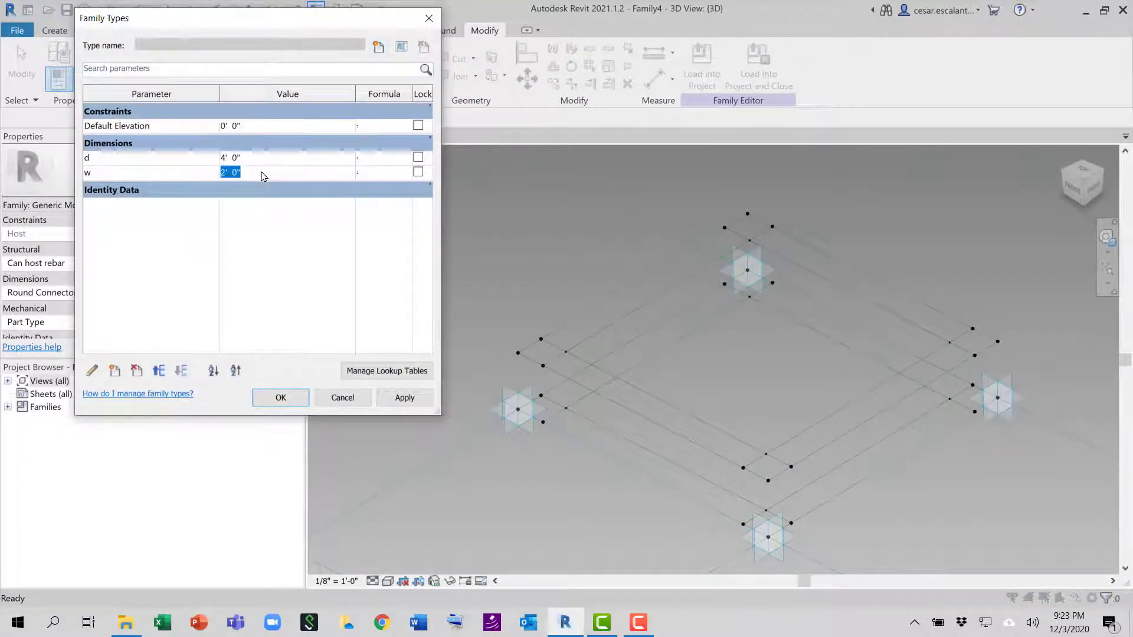
{"action": "left_click", "coordinate": [412, 399]}
{"action": "left_click", "coordinate": [263, 173]}
{"action": "left_click", "coordinate": [404, 398]}
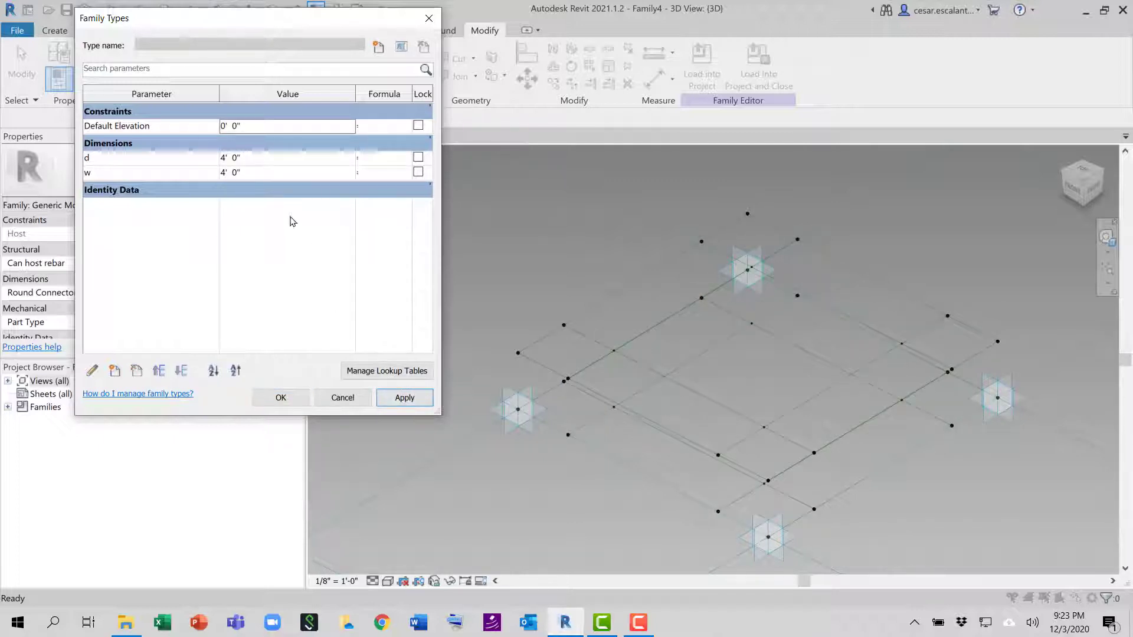
{"action": "left_click", "coordinate": [263, 173]}
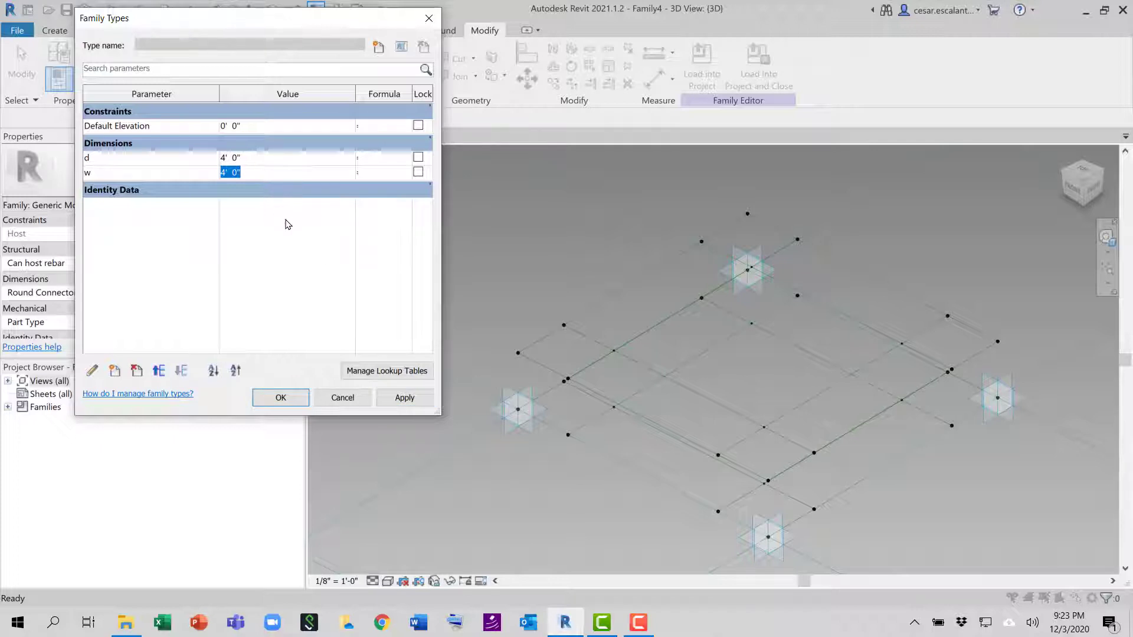
{"action": "type", "text": "1"}
{"action": "left_click", "coordinate": [415, 401]}
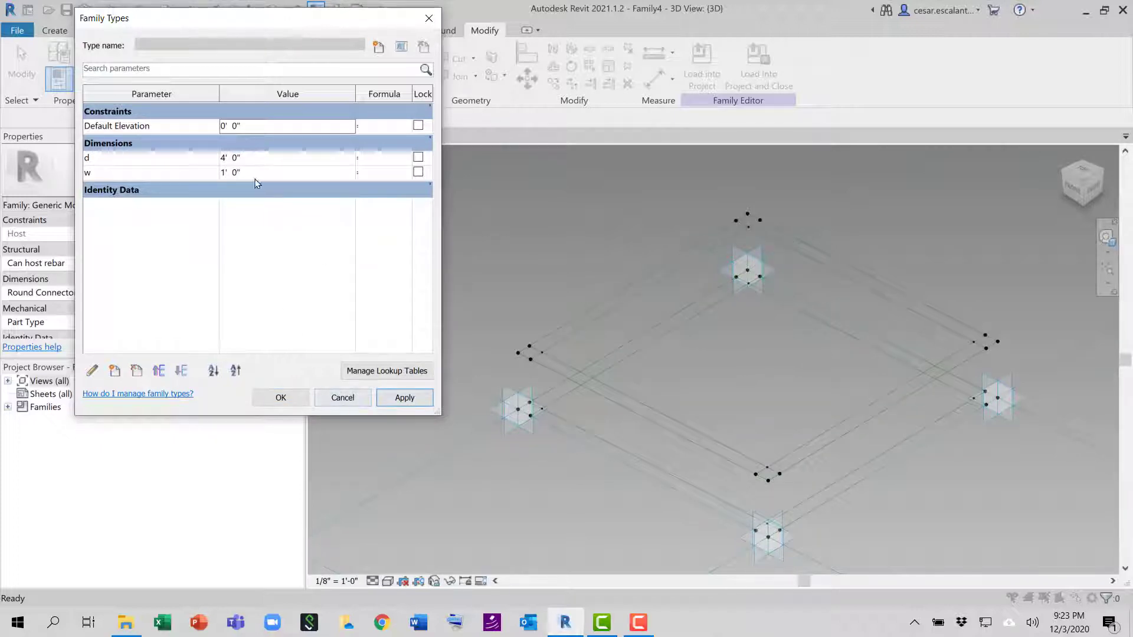
{"action": "left_click", "coordinate": [254, 177]}
{"action": "type", "text": "2"}
{"action": "left_click", "coordinate": [417, 401]}
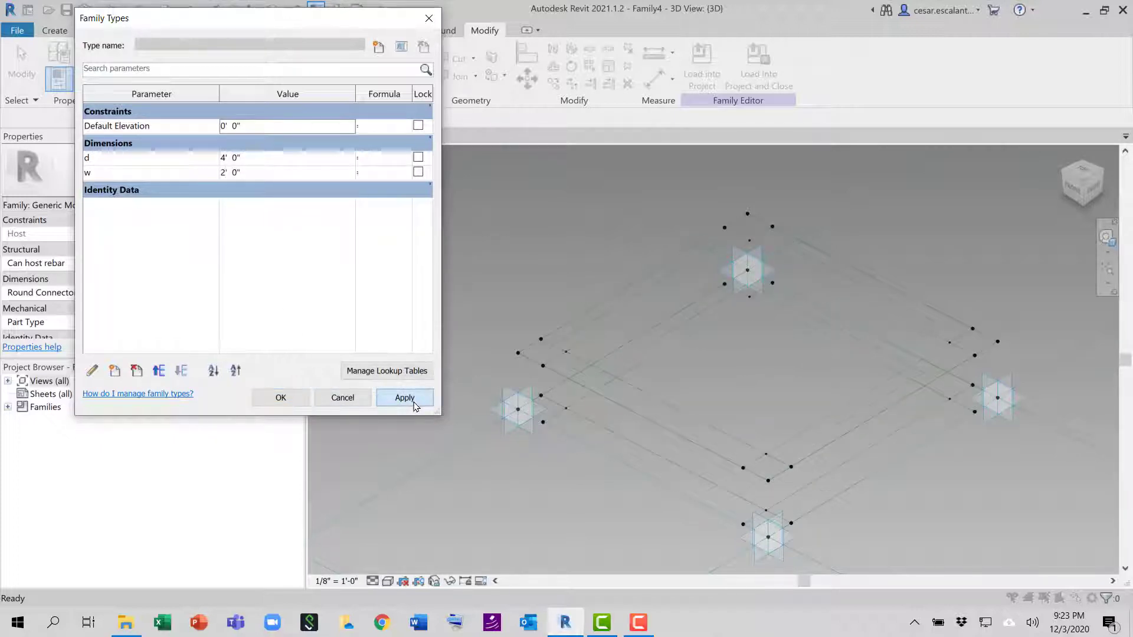
{"action": "left_click", "coordinate": [306, 406]}
{"action": "middle_click_drag", "start_coordinate": [540, 452], "coordinate": [554, 448], "text": "shift"}
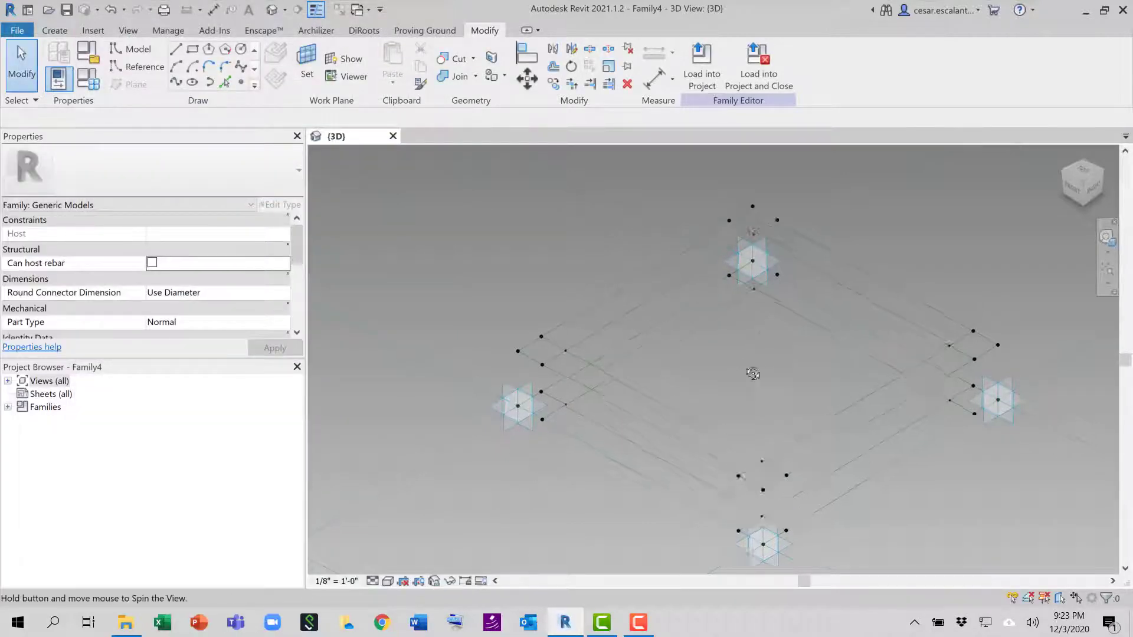
Try drawing reference lines between the reference points, cancelling the unfinished attempts.
{"action": "middle_click_drag", "start_coordinate": [752, 374], "coordinate": [736, 321], "text": "shift"}
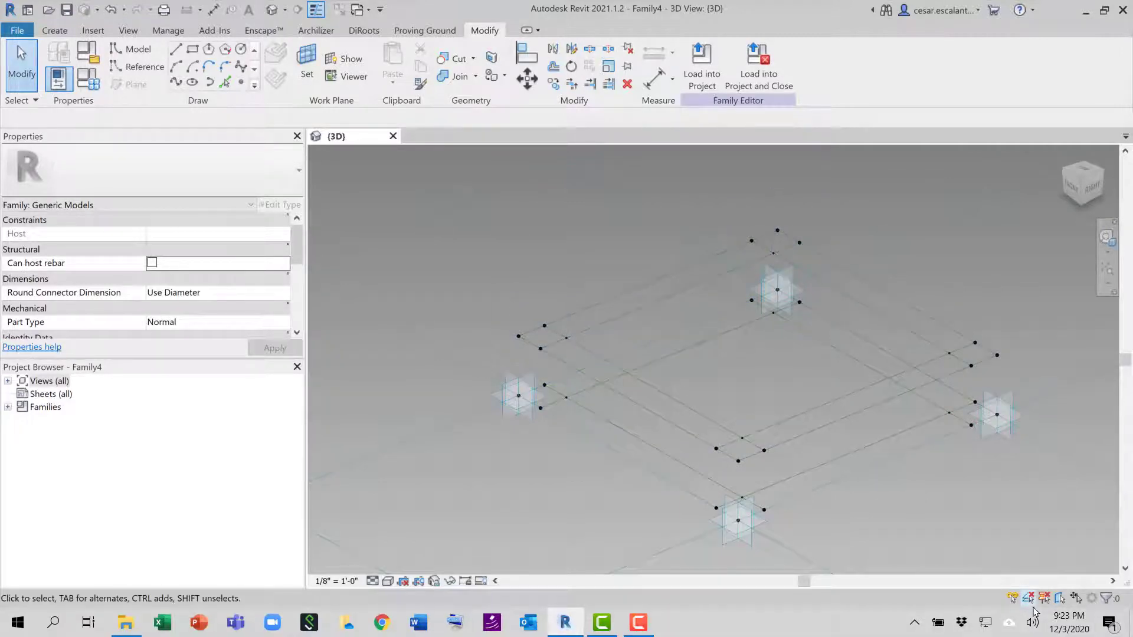
{"action": "left_click", "coordinate": [137, 66]}
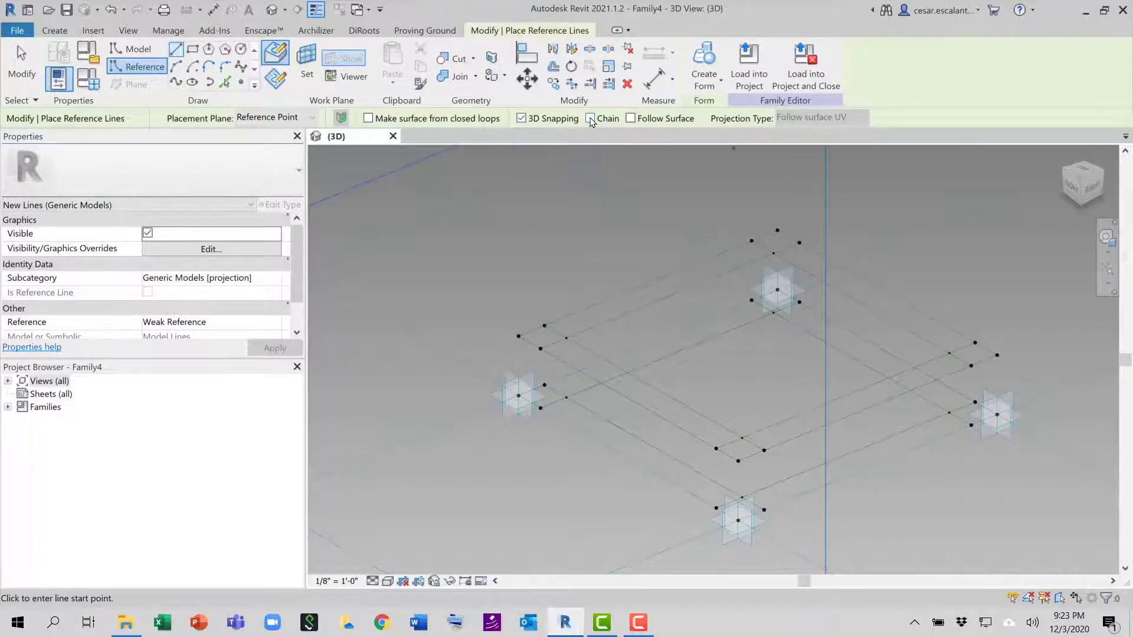
{"action": "left_click", "coordinate": [568, 340]}
{"action": "left_click", "coordinate": [773, 255]}
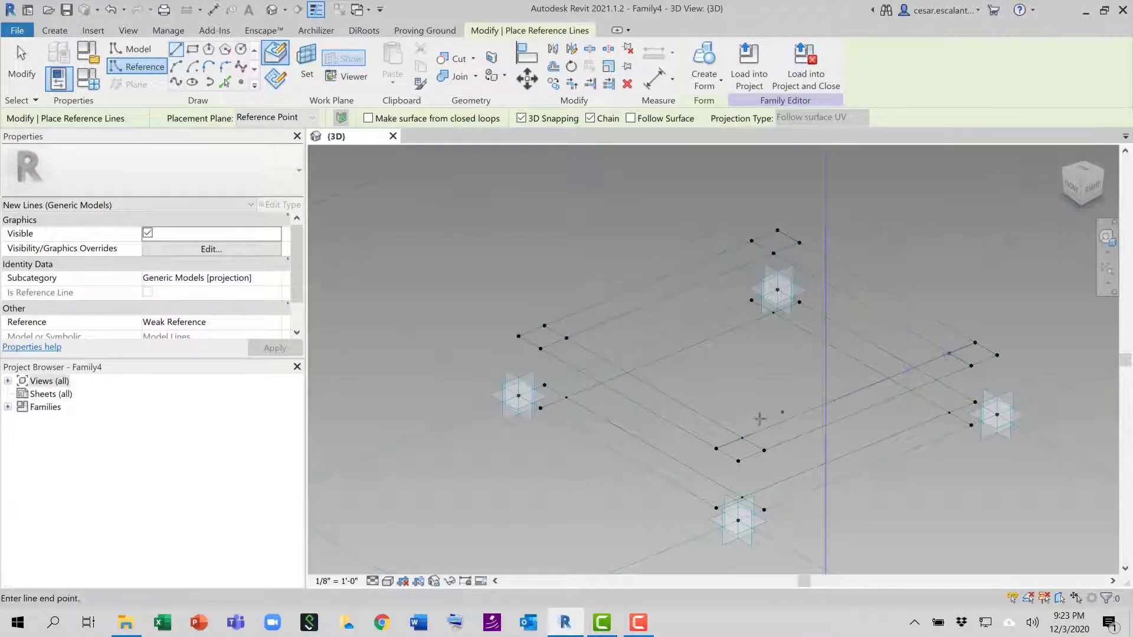
{"action": "left_click", "coordinate": [742, 437]}
{"action": "left_click", "coordinate": [566, 338]}
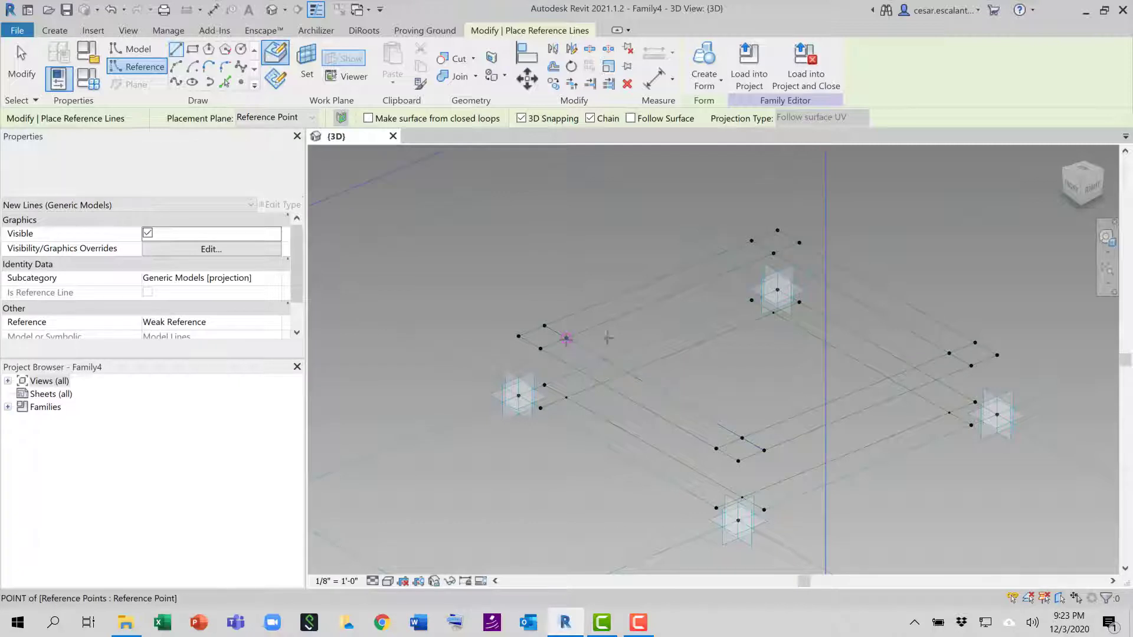
{"action": "key", "text": "Escape"}
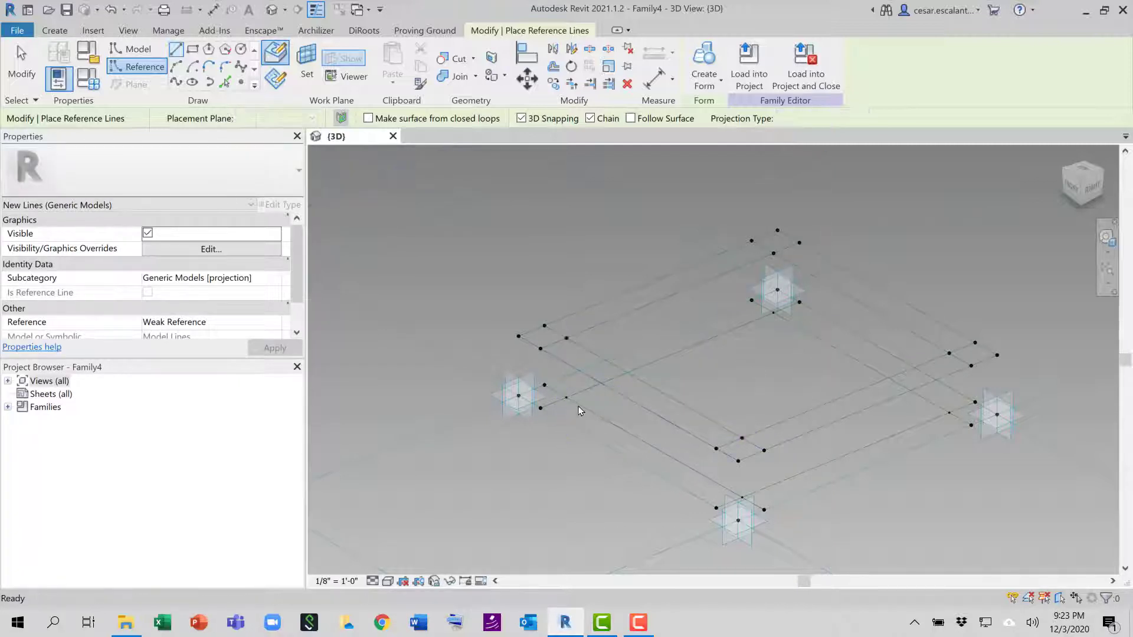
{"action": "left_click", "coordinate": [566, 398]}
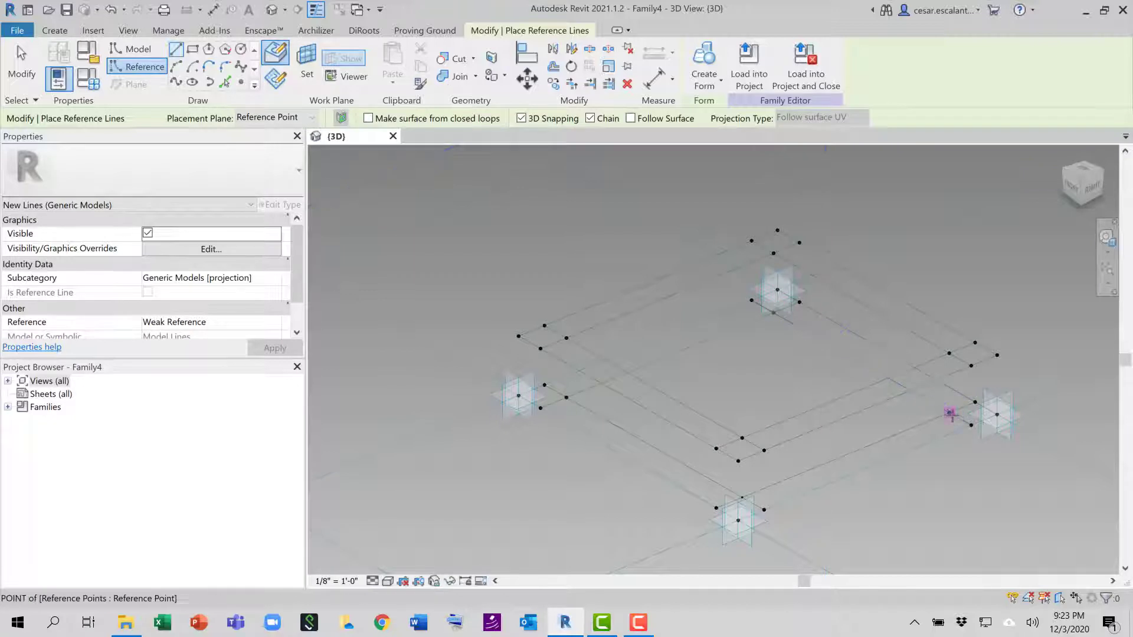
{"action": "left_click", "coordinate": [565, 398]}
{"action": "key", "text": "Escape"}
{"action": "key", "text": "Escape"}
From a flatter view, draw a reference line from the left to the right reference point.
{"action": "middle_click_drag", "start_coordinate": [776, 360], "coordinate": [920, 465], "text": "shift"}
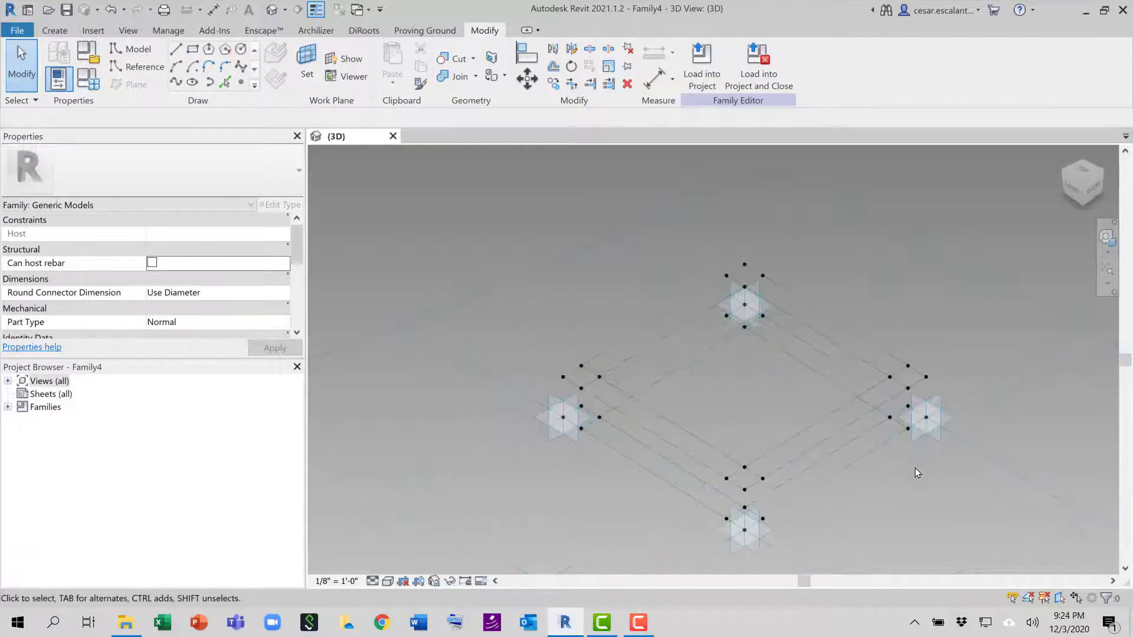
{"action": "left_click", "coordinate": [140, 67]}
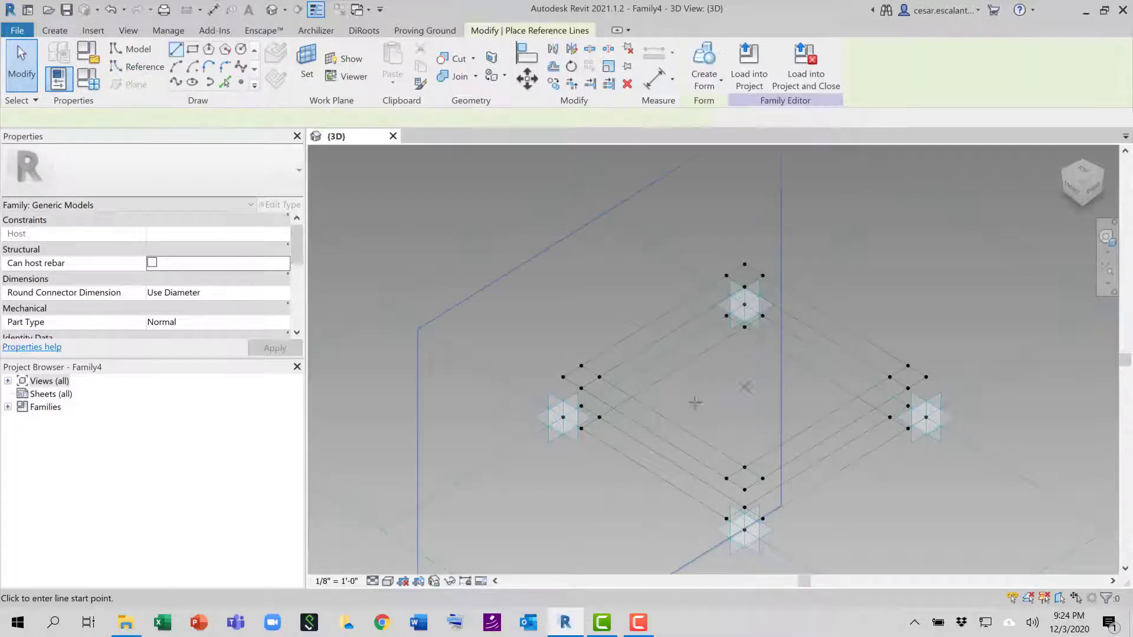
{"action": "left_click", "coordinate": [600, 417]}
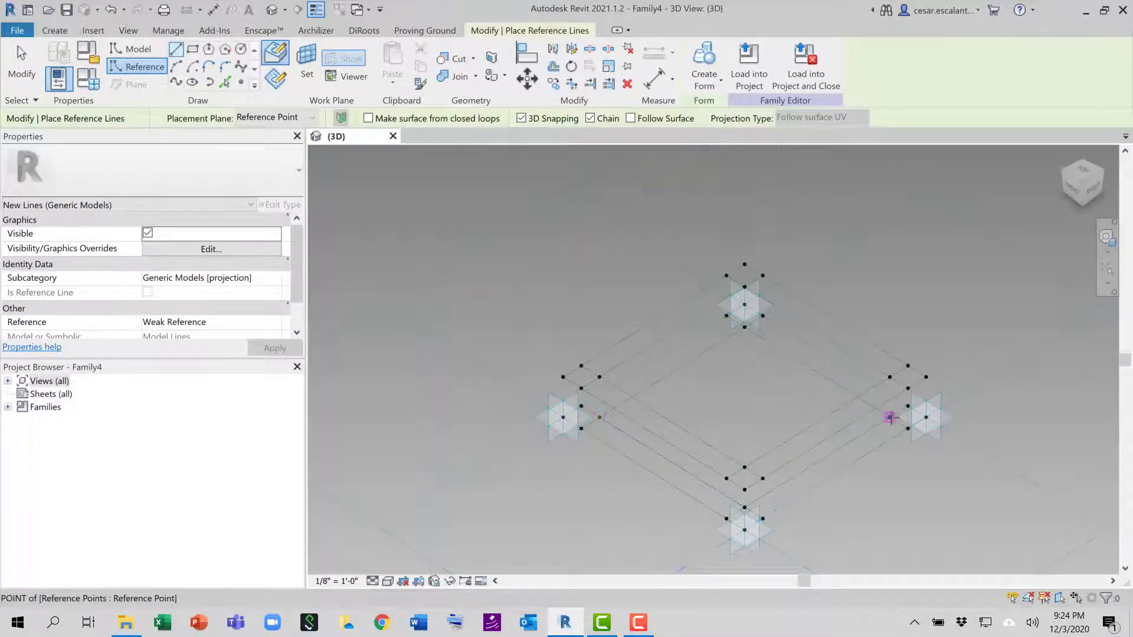
{"action": "left_click", "coordinate": [891, 417]}
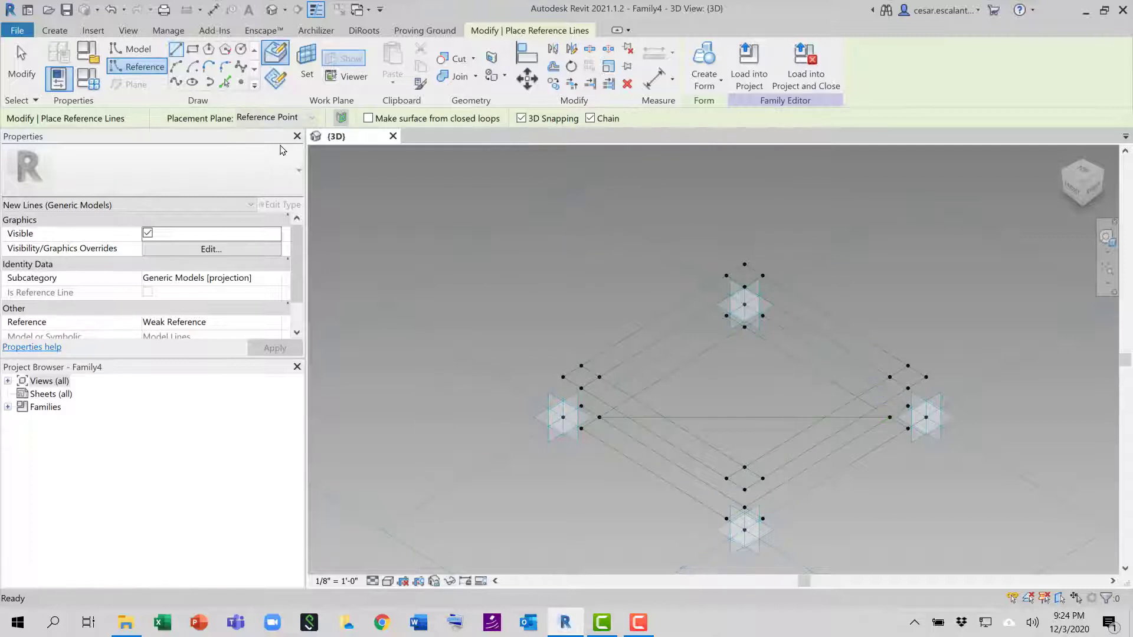
Place two reference points on the line and select the left one (parameter 0.164974).
{"action": "left_click", "coordinate": [240, 83]}
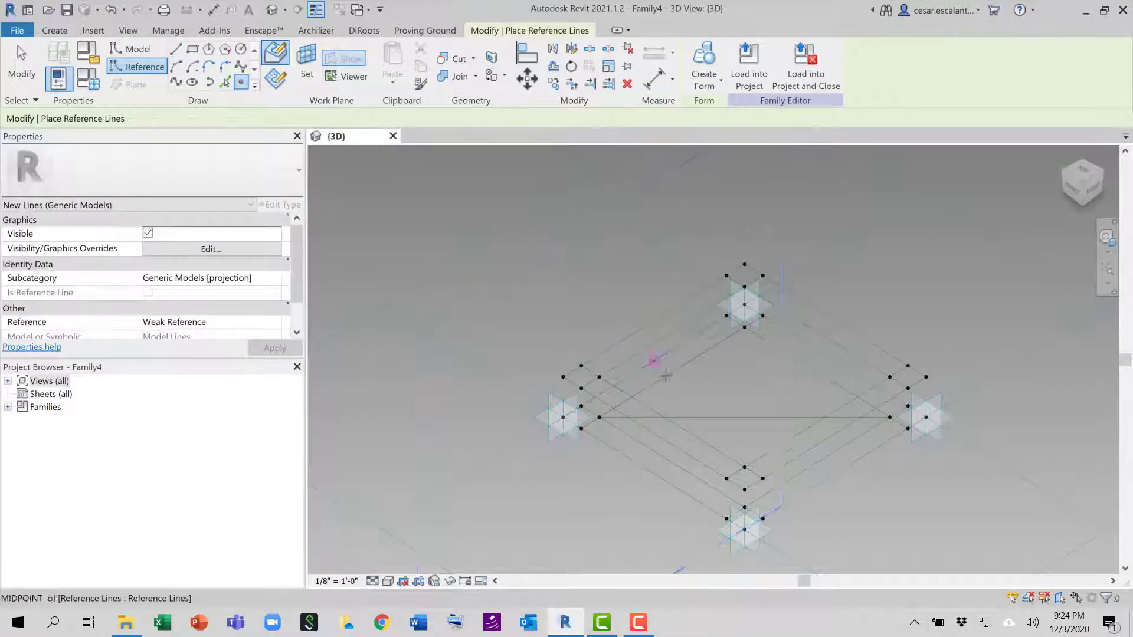
{"action": "left_click", "coordinate": [647, 417]}
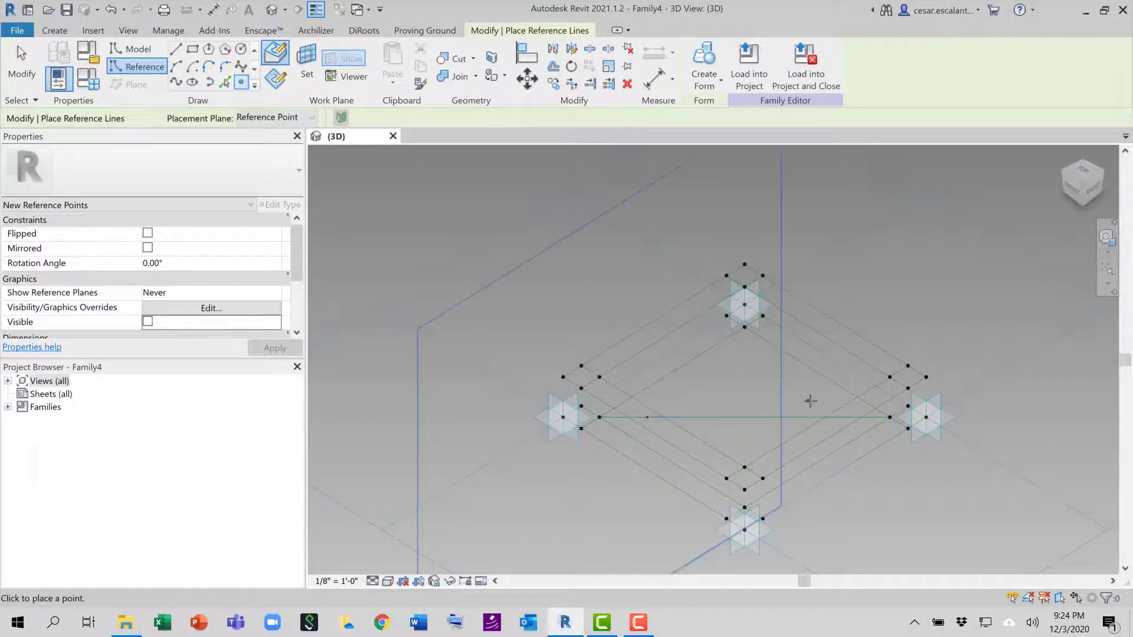
{"action": "left_click", "coordinate": [845, 417]}
{"action": "key", "text": "Escape"}
{"action": "scroll", "coordinate": [638, 421], "scroll_direction": "up", "scroll_amount": 2}
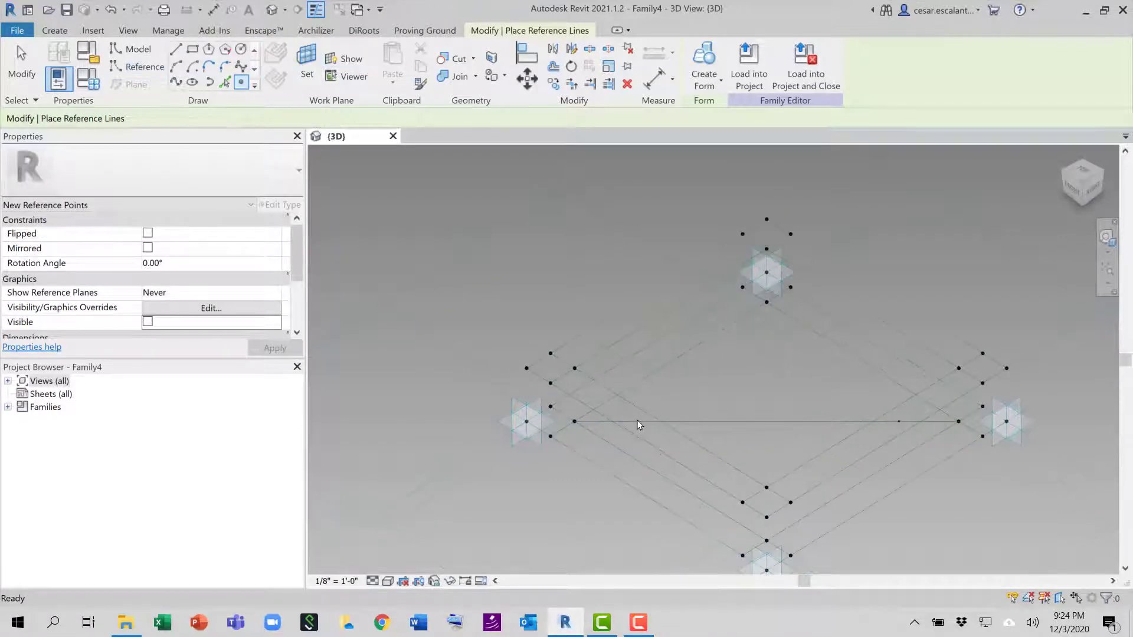
{"action": "key", "text": "Escape"}
{"action": "left_click", "coordinate": [637, 423]}
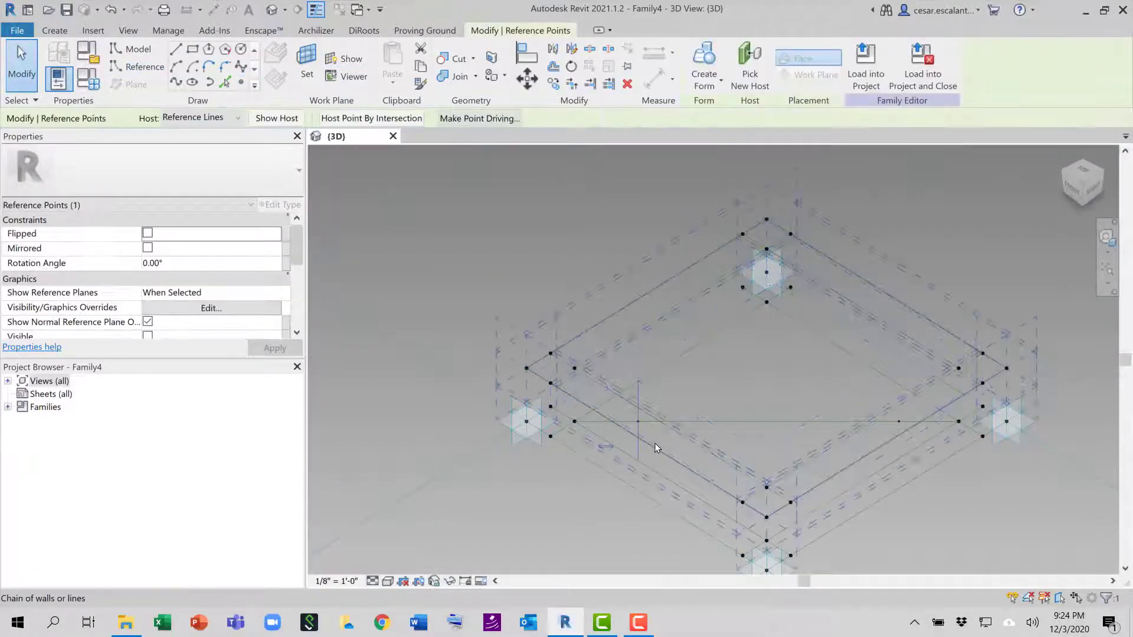
{"action": "left_click_drag", "start_coordinate": [295, 258], "coordinate": [295, 295]}
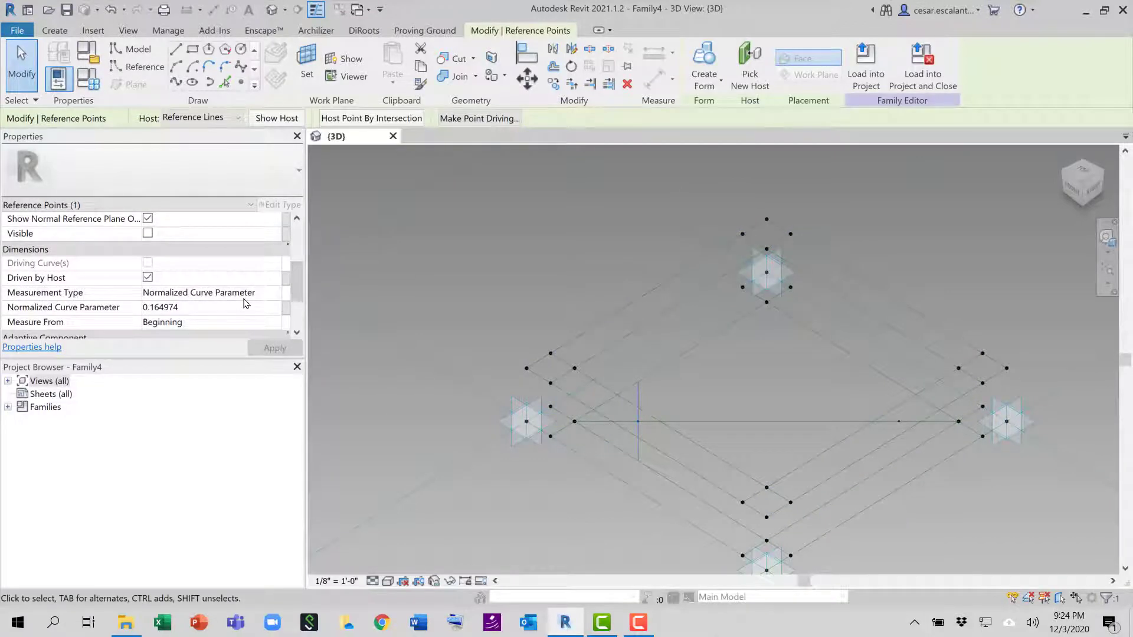
Associate the point's Normalized Curve Parameter with a new instance parameter 'ratio'.
{"action": "left_click", "coordinate": [288, 308]}
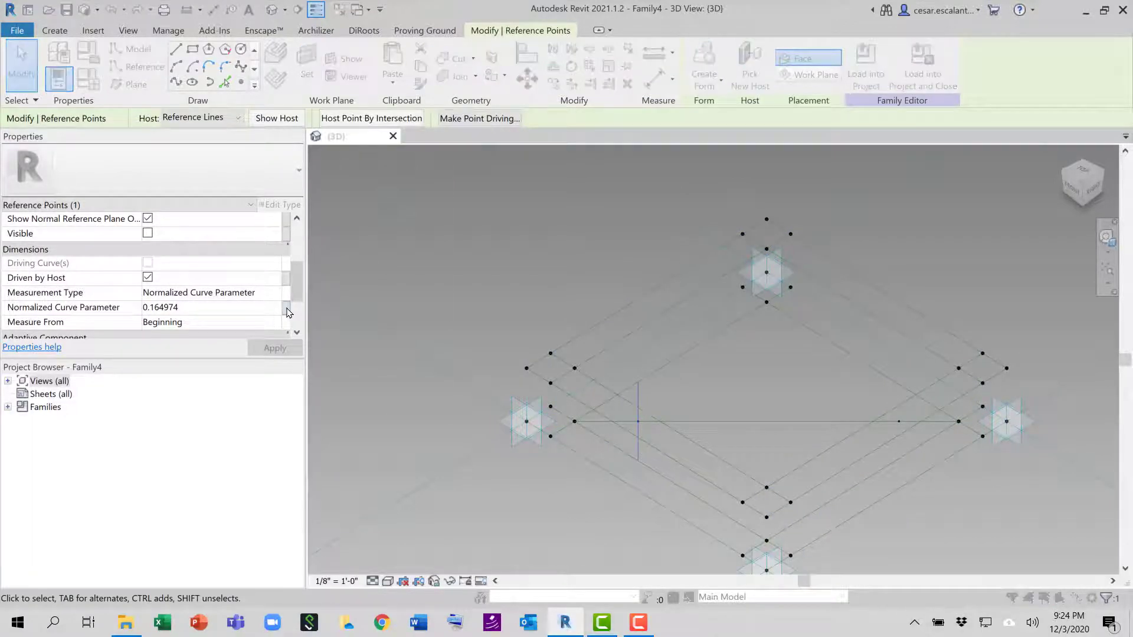
{"action": "left_click", "coordinate": [459, 402]}
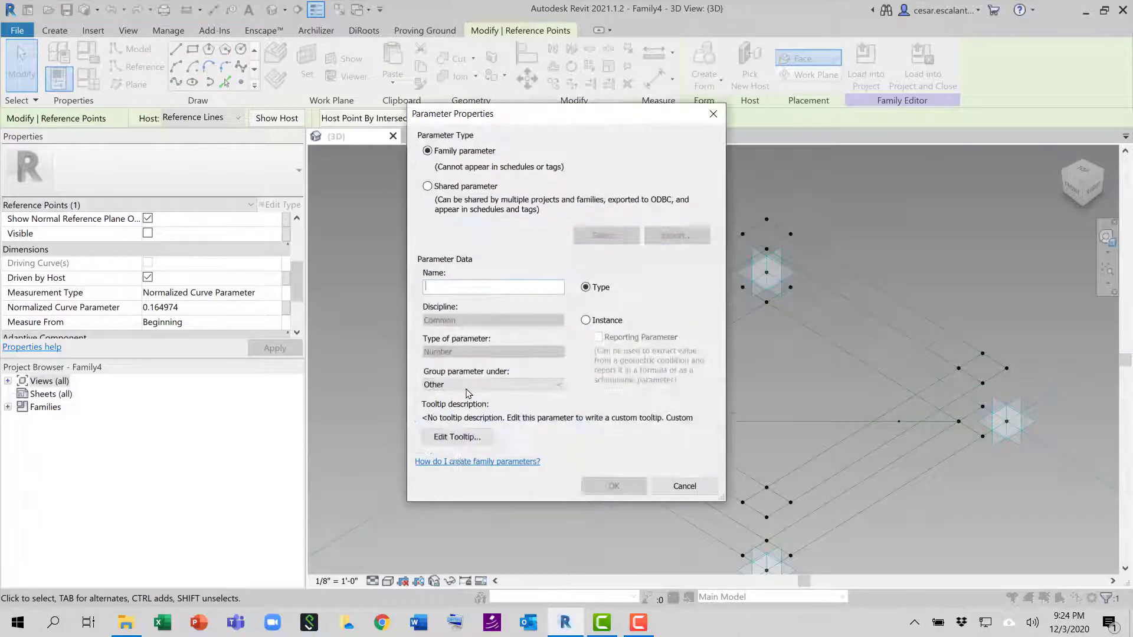
{"action": "type", "text": "ratio"}
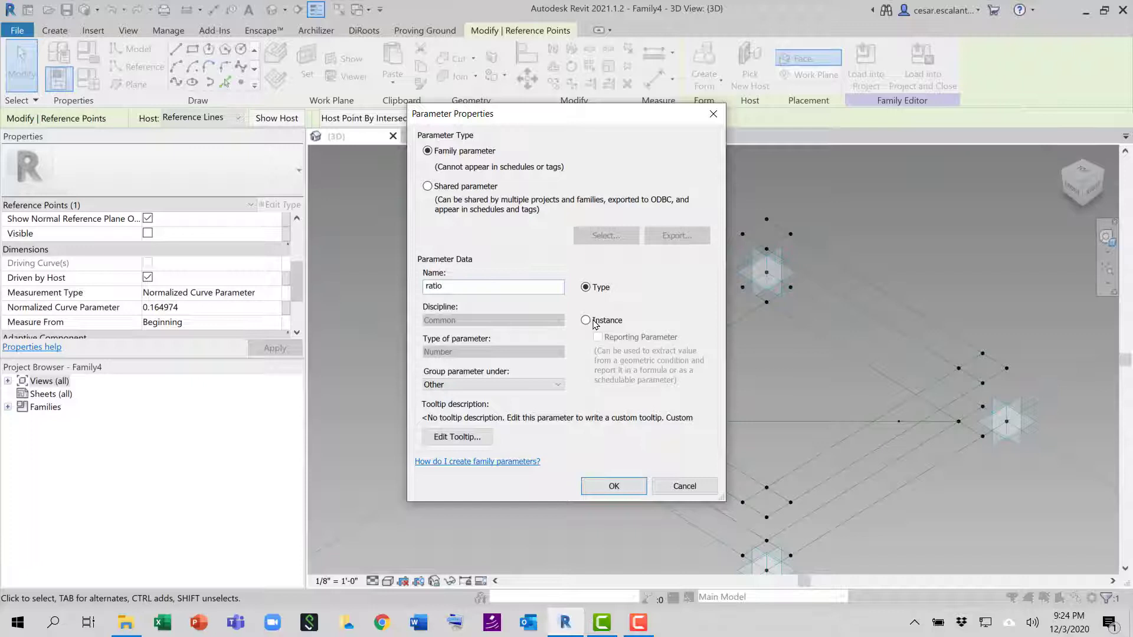
{"action": "left_click", "coordinate": [622, 493]}
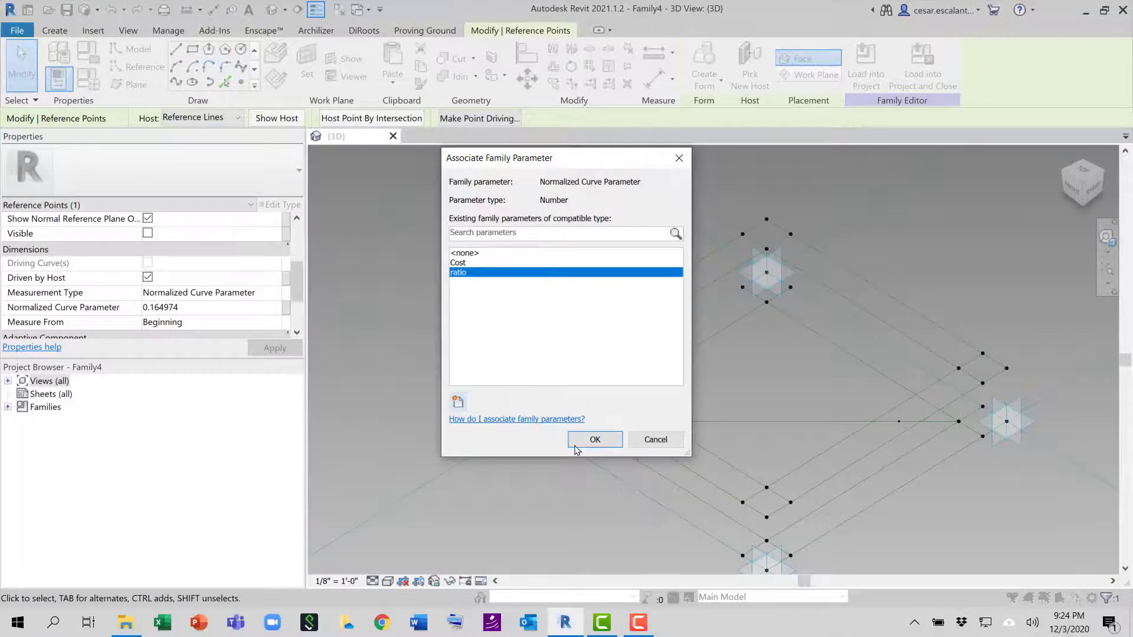
{"action": "left_click", "coordinate": [577, 444]}
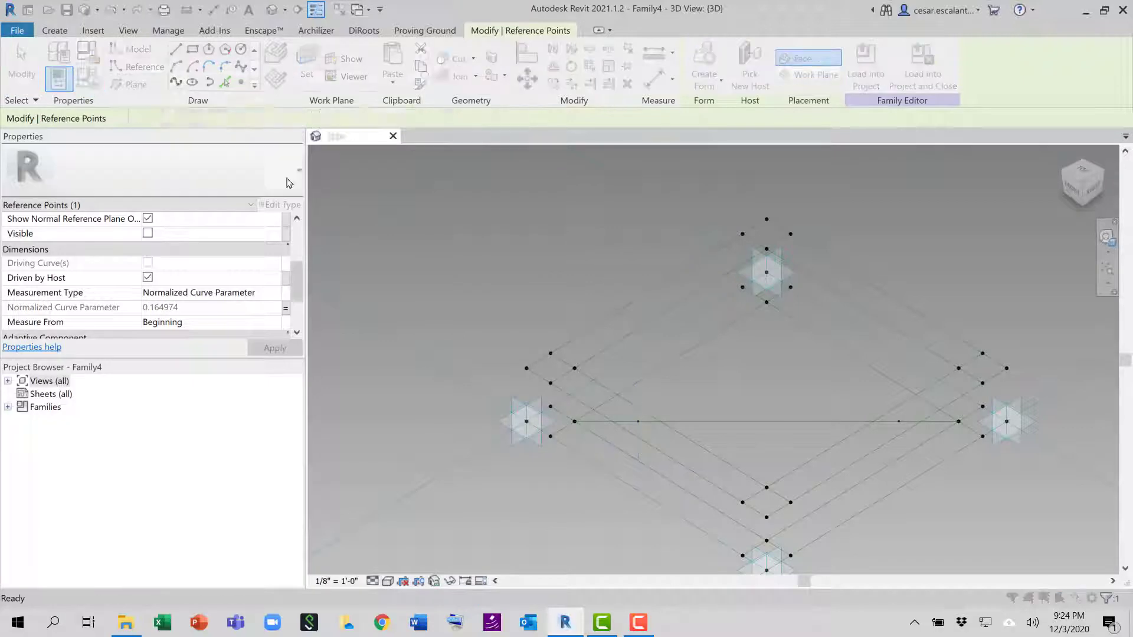
Set ratio to 0.2 in Family Types and apply it.
{"action": "key", "text": "f"}
{"action": "key", "text": "t"}
{"action": "left_click", "coordinate": [301, 205]}
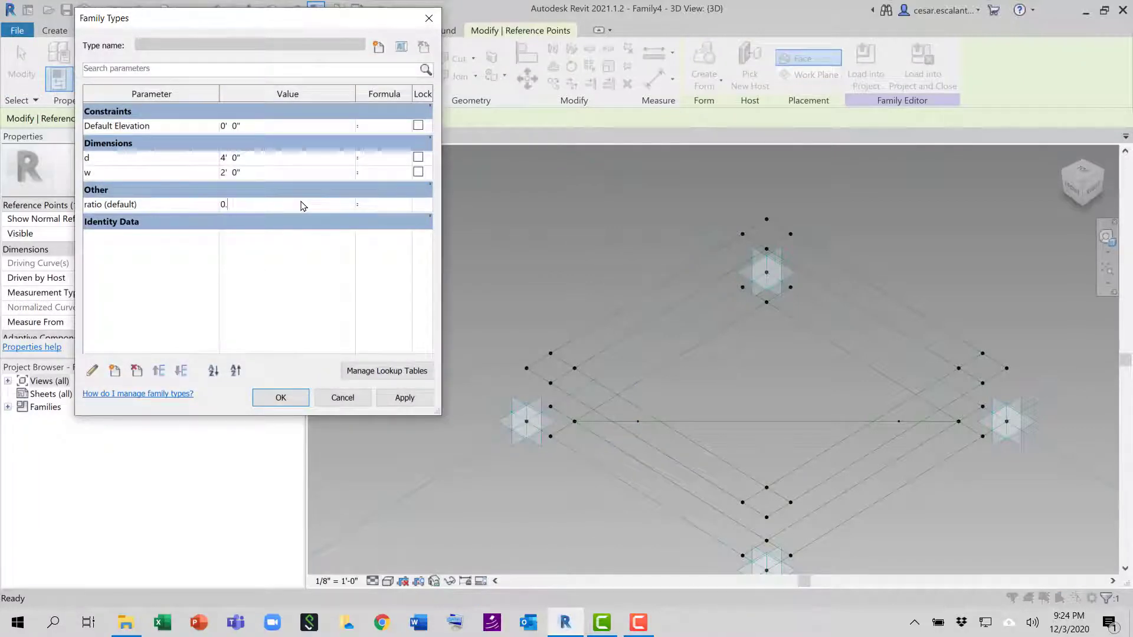
{"action": "type", "text": "0.2"}
{"action": "left_click", "coordinate": [405, 398]}
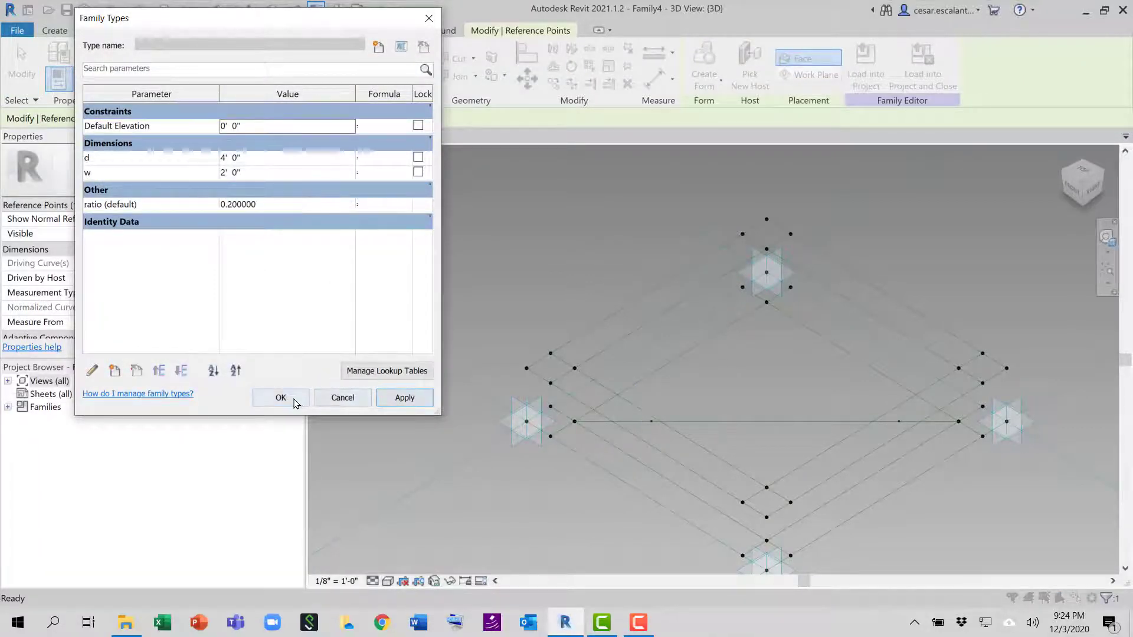
{"action": "left_click", "coordinate": [284, 398]}
{"action": "left_click", "coordinate": [454, 531]}
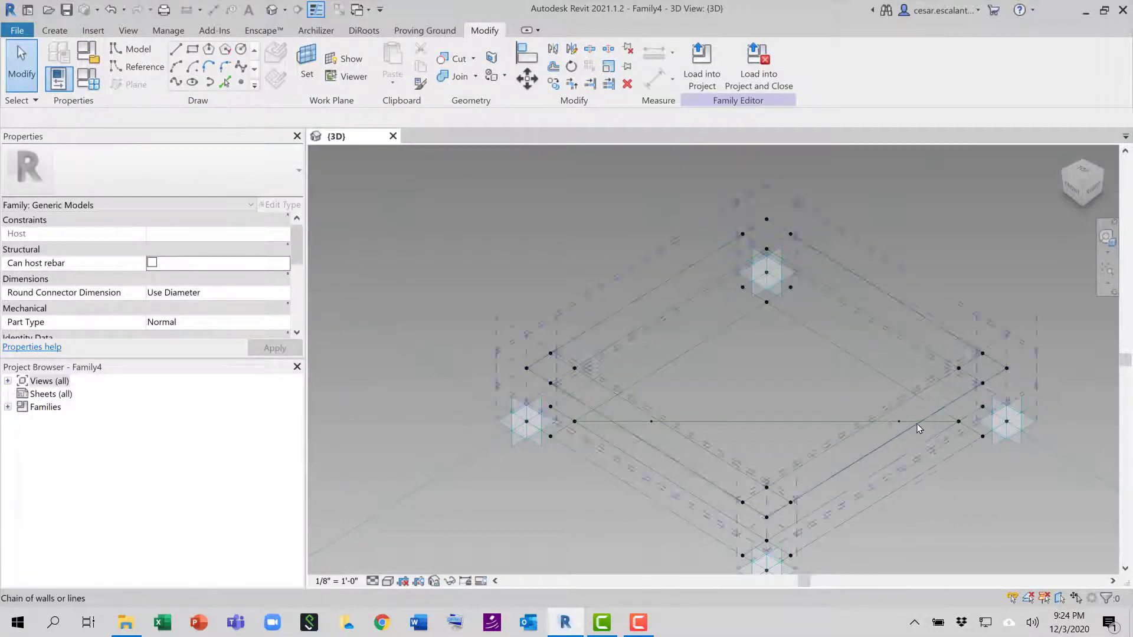
Make the right line point measure from End and link its normalized parameter to ratio.
{"action": "scroll", "coordinate": [917, 424], "scroll_direction": "up", "scroll_amount": 3}
{"action": "left_click", "coordinate": [886, 420]}
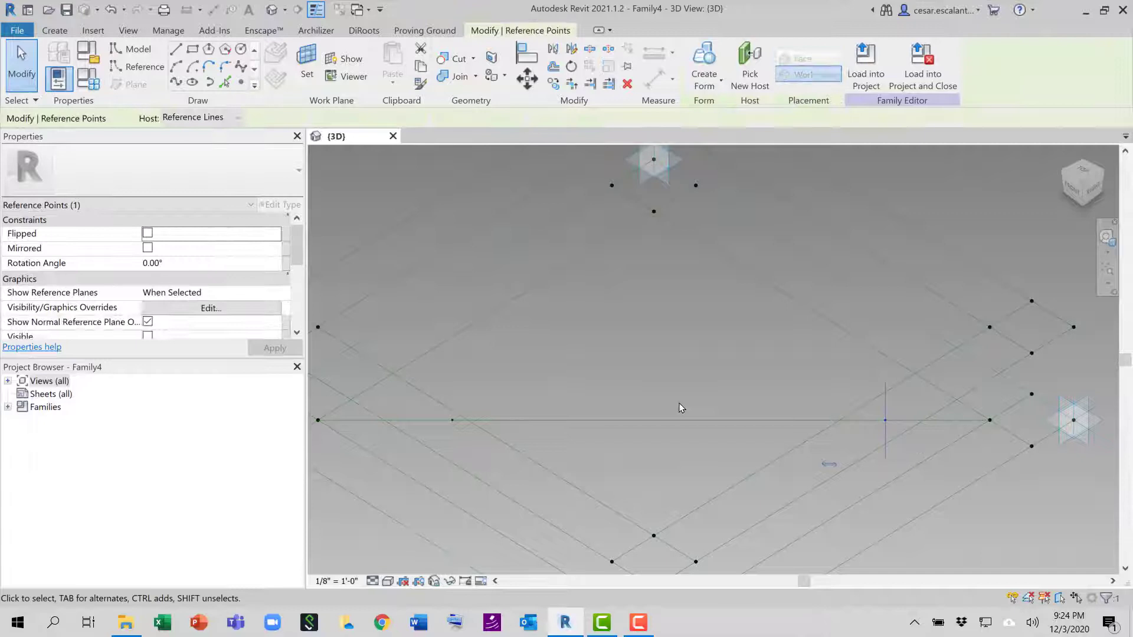
{"action": "left_click_drag", "start_coordinate": [297, 236], "coordinate": [296, 298]}
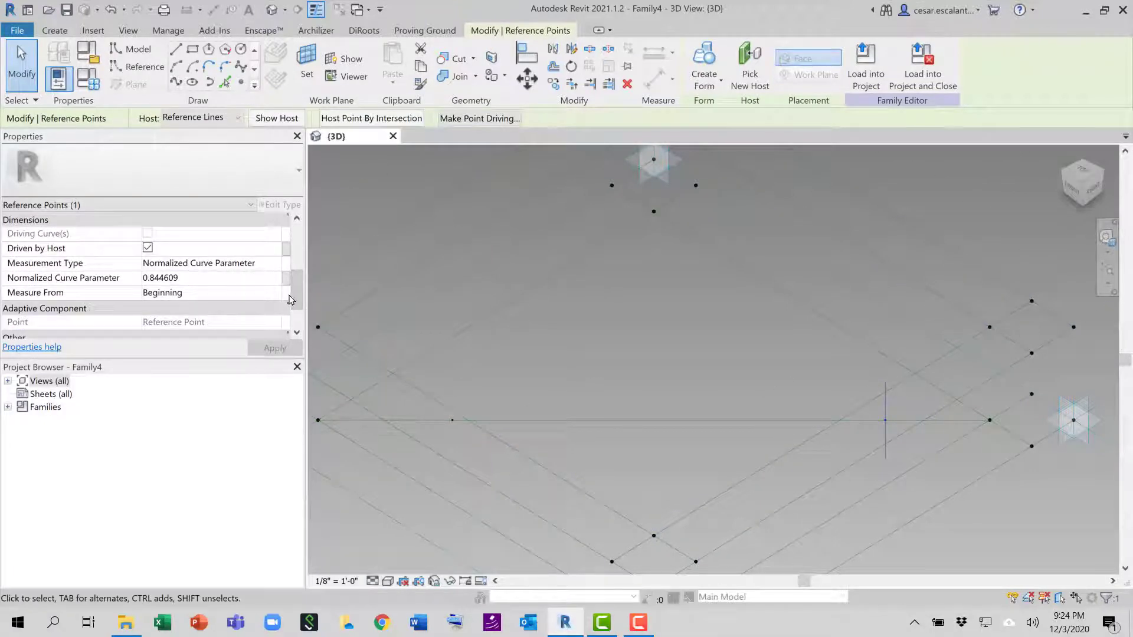
{"action": "left_click", "coordinate": [283, 292]}
{"action": "left_click", "coordinate": [151, 320]}
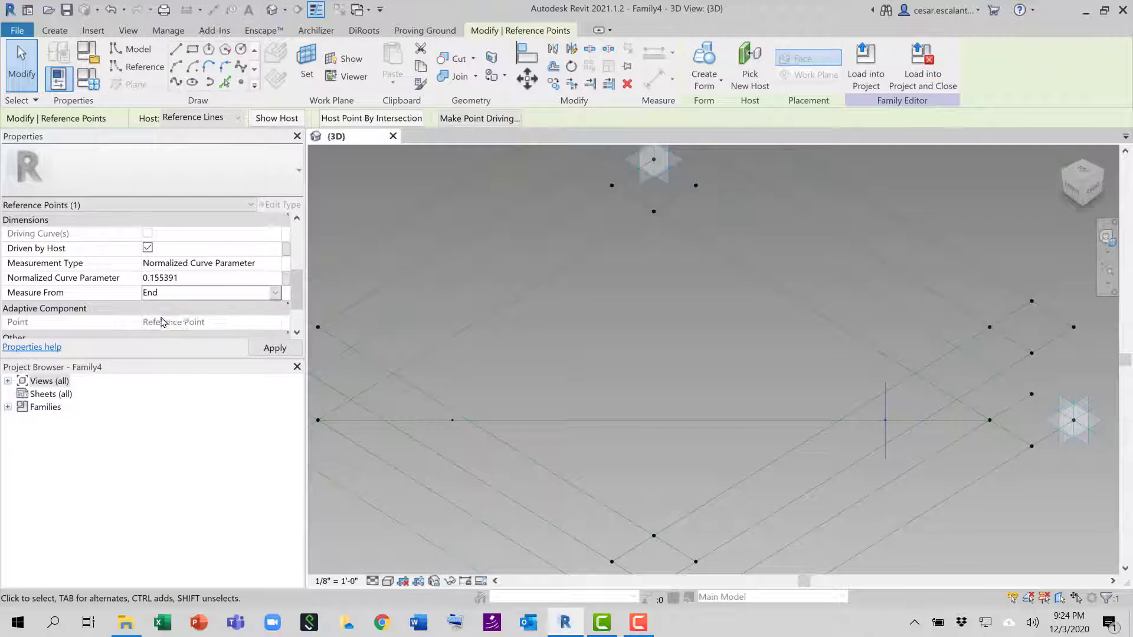
{"action": "left_click", "coordinate": [285, 280]}
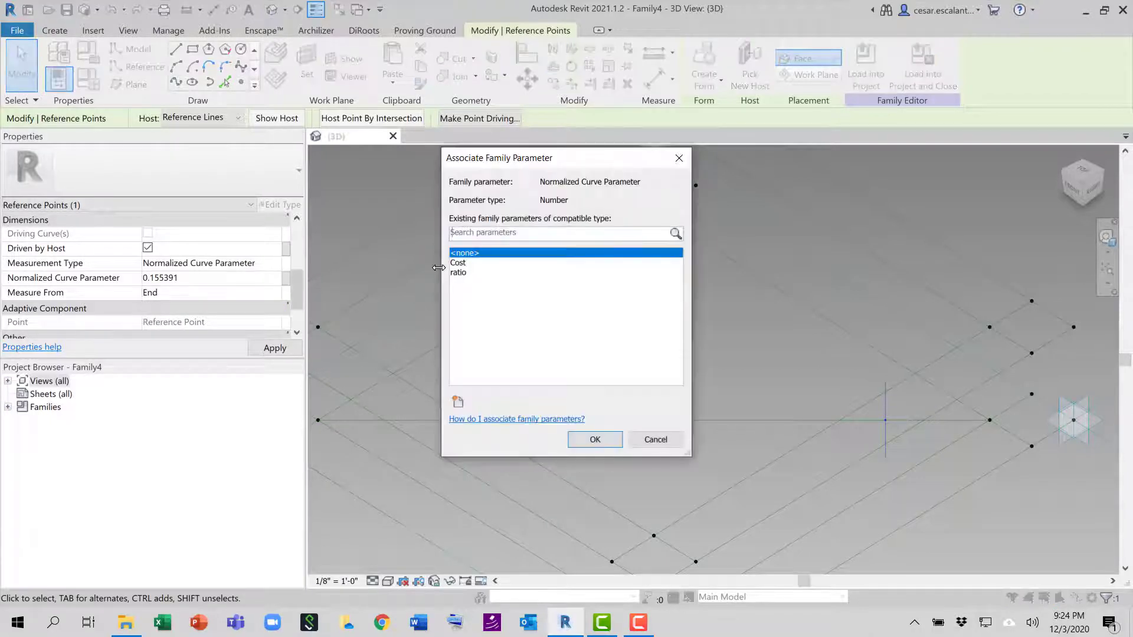
{"action": "left_click", "coordinate": [463, 274]}
{"action": "left_click", "coordinate": [595, 439]}
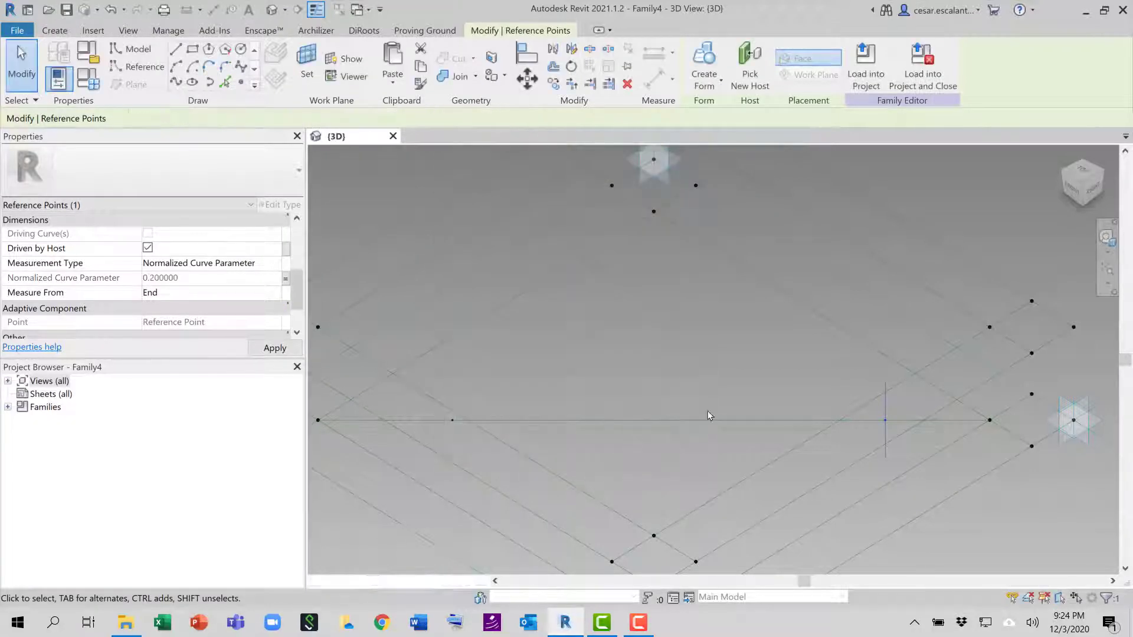
{"action": "left_click", "coordinate": [733, 363]}
{"action": "middle_click_drag", "start_coordinate": [687, 373], "coordinate": [738, 473], "text": "shift"}
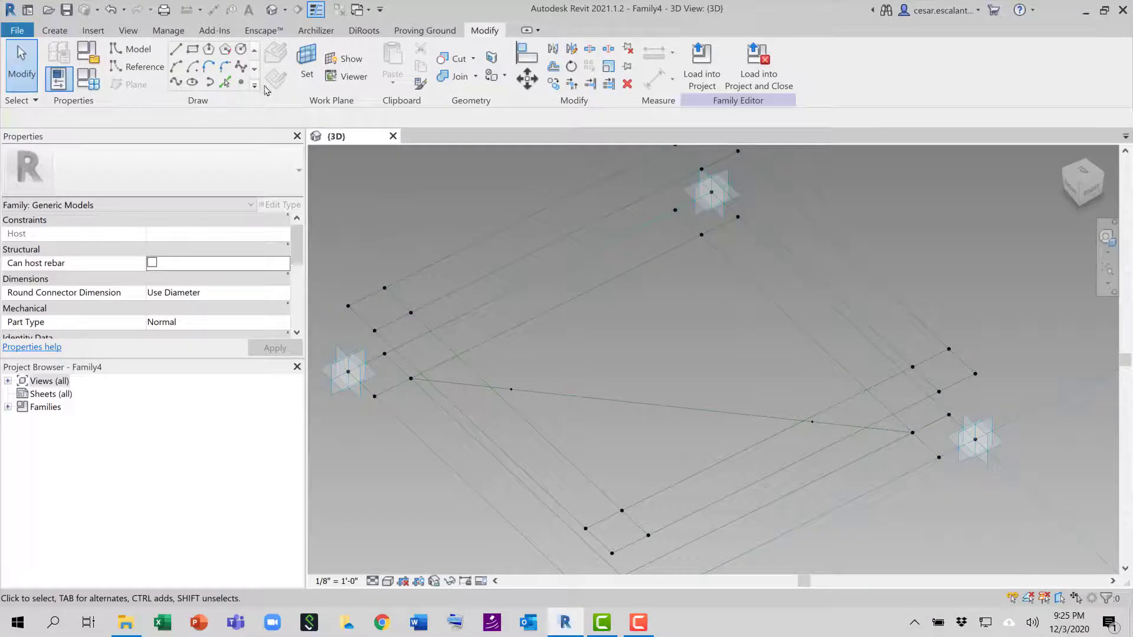
Set the work plane to the line's point and place a new reference point on it.
{"action": "left_click", "coordinate": [307, 64]}
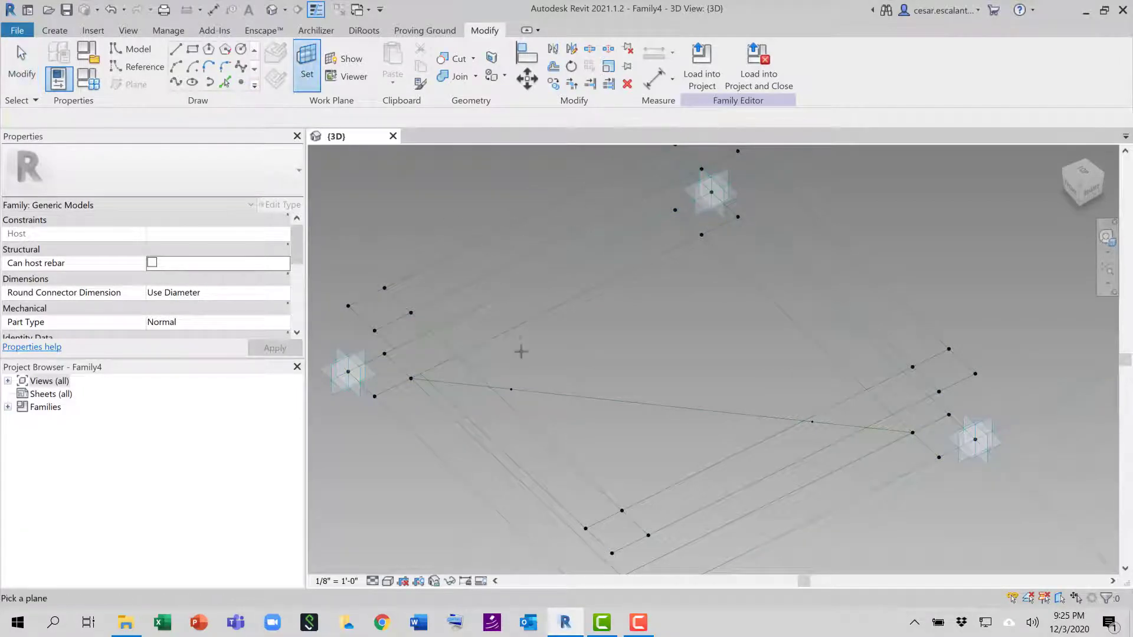
{"action": "left_click", "coordinate": [512, 387]}
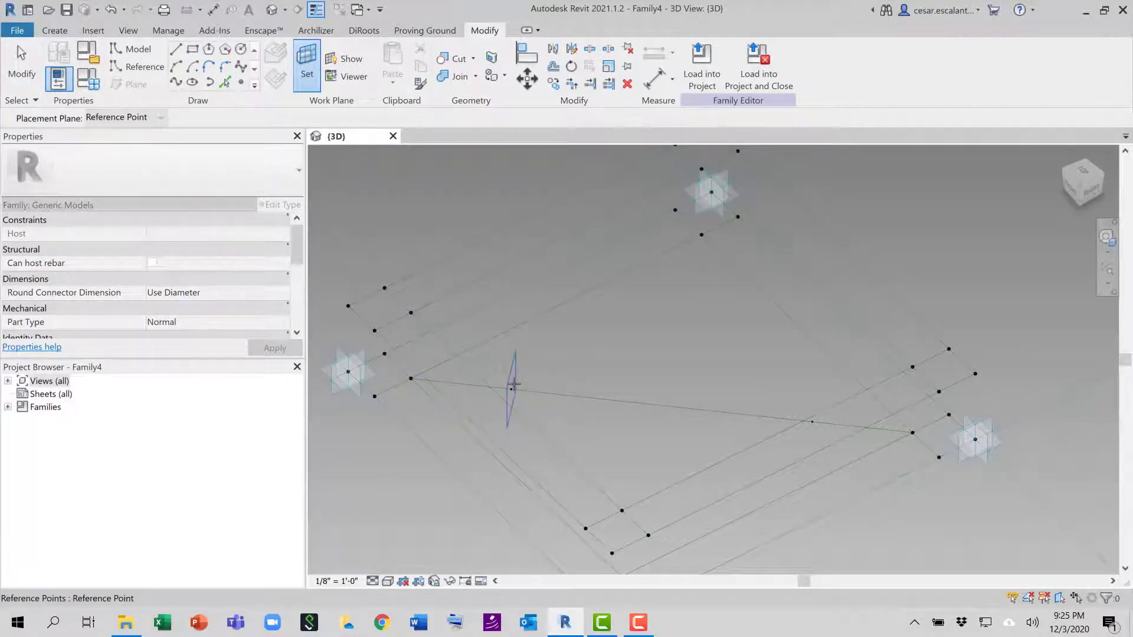
{"action": "left_click", "coordinate": [512, 386]}
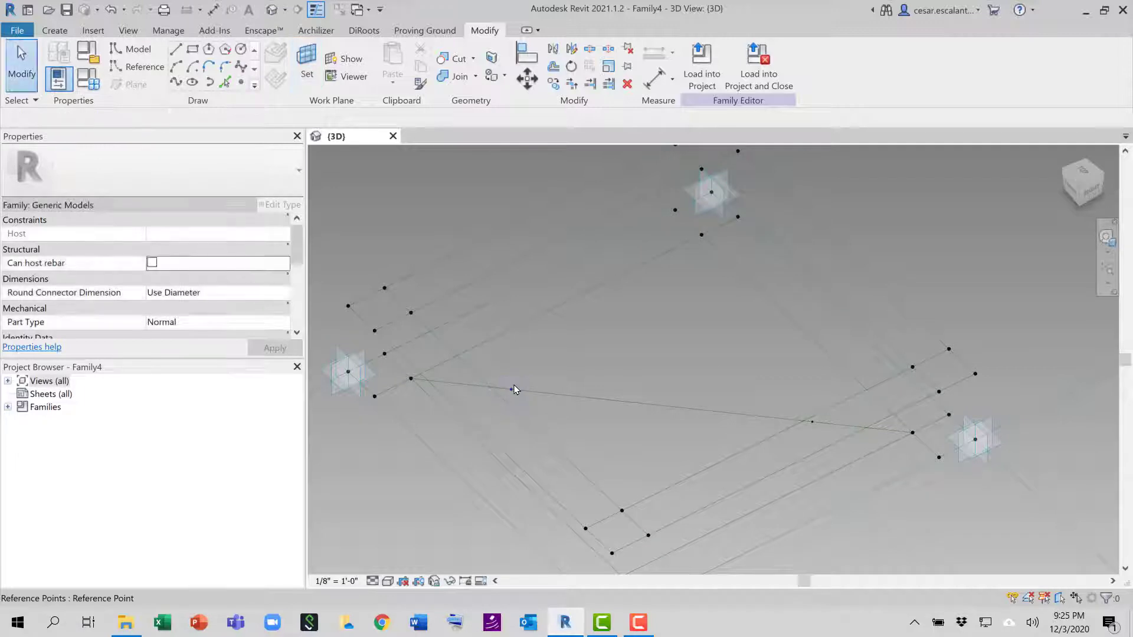
{"action": "left_click", "coordinate": [241, 83]}
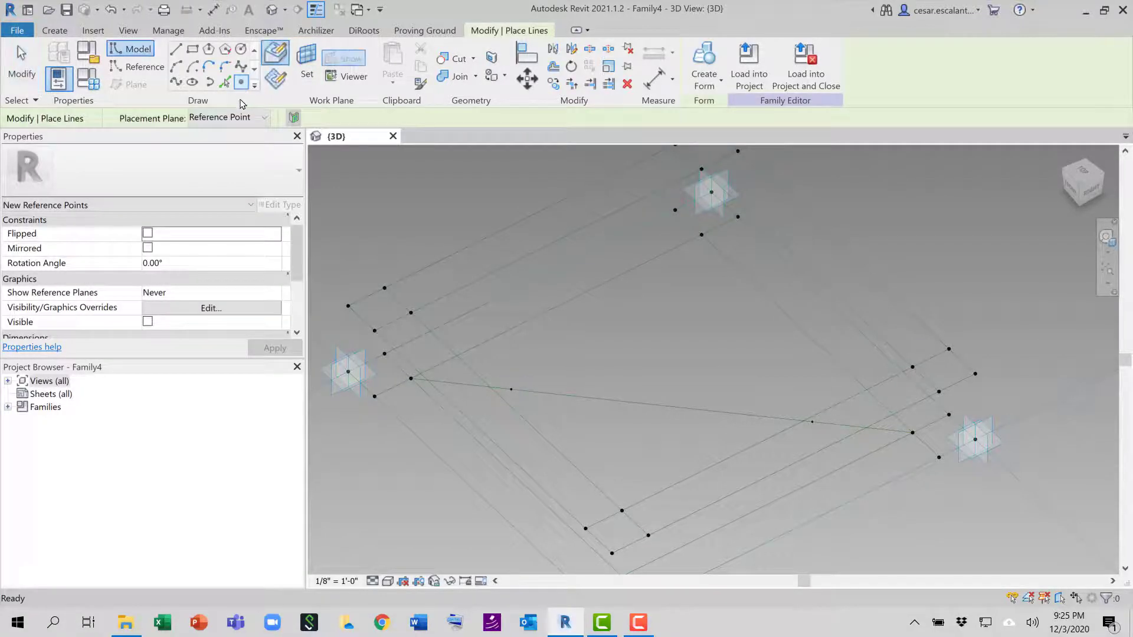
{"action": "left_click", "coordinate": [275, 86]}
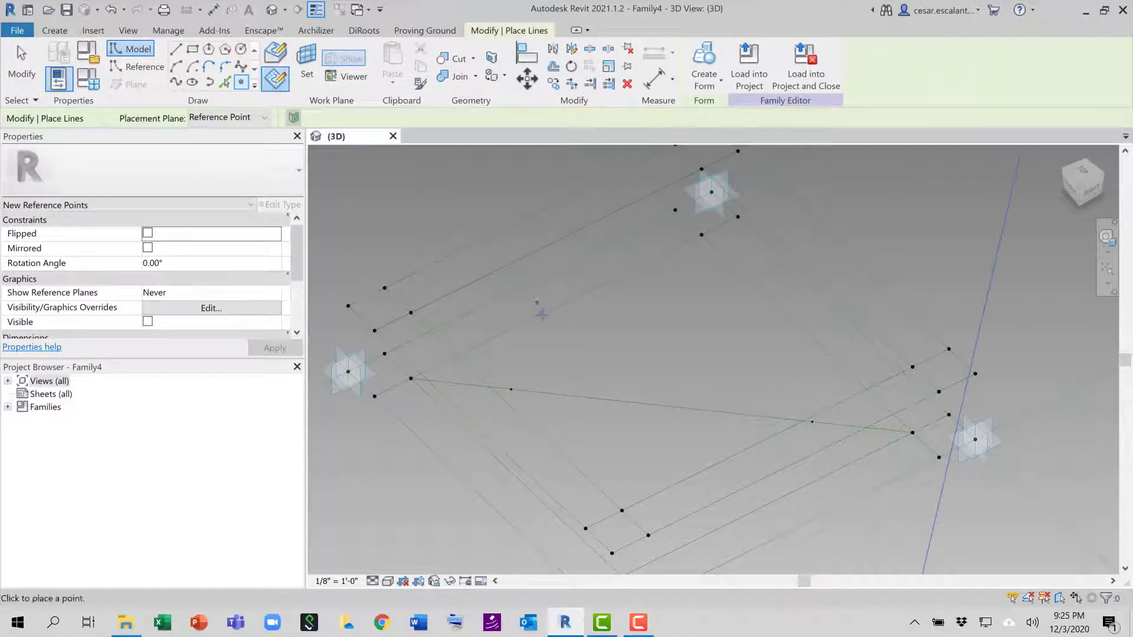
{"action": "left_click", "coordinate": [511, 390]}
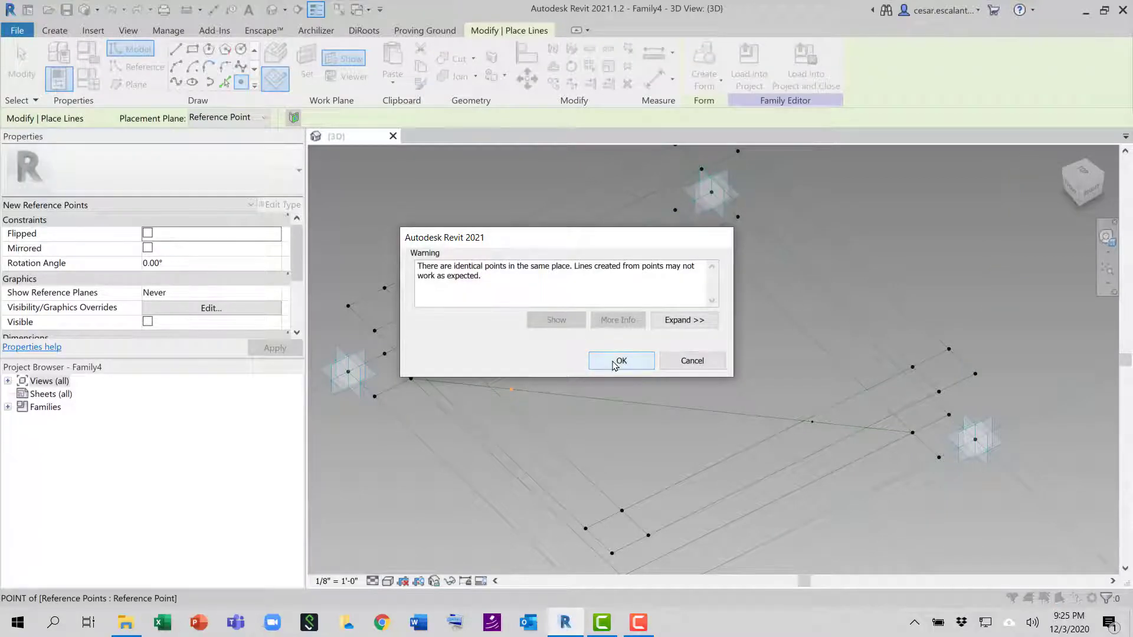
{"action": "left_click", "coordinate": [619, 361]}
{"action": "key", "text": "Escape"}
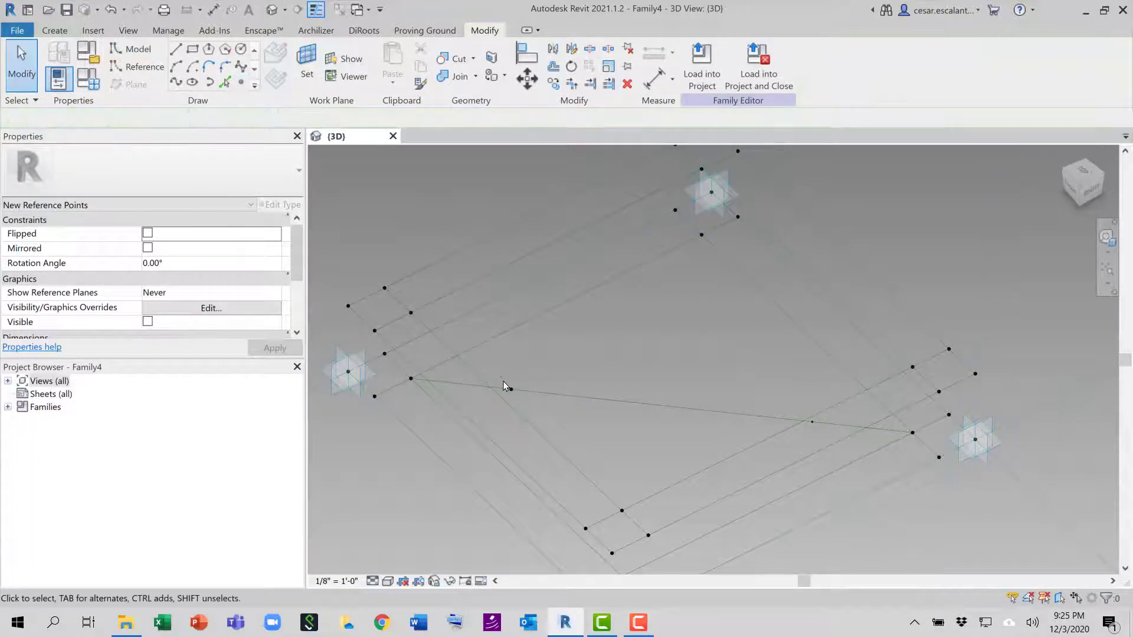
Drive the new point's Offset with new type parameter d_2 using formula -d/2.
{"action": "left_click", "coordinate": [510, 389]}
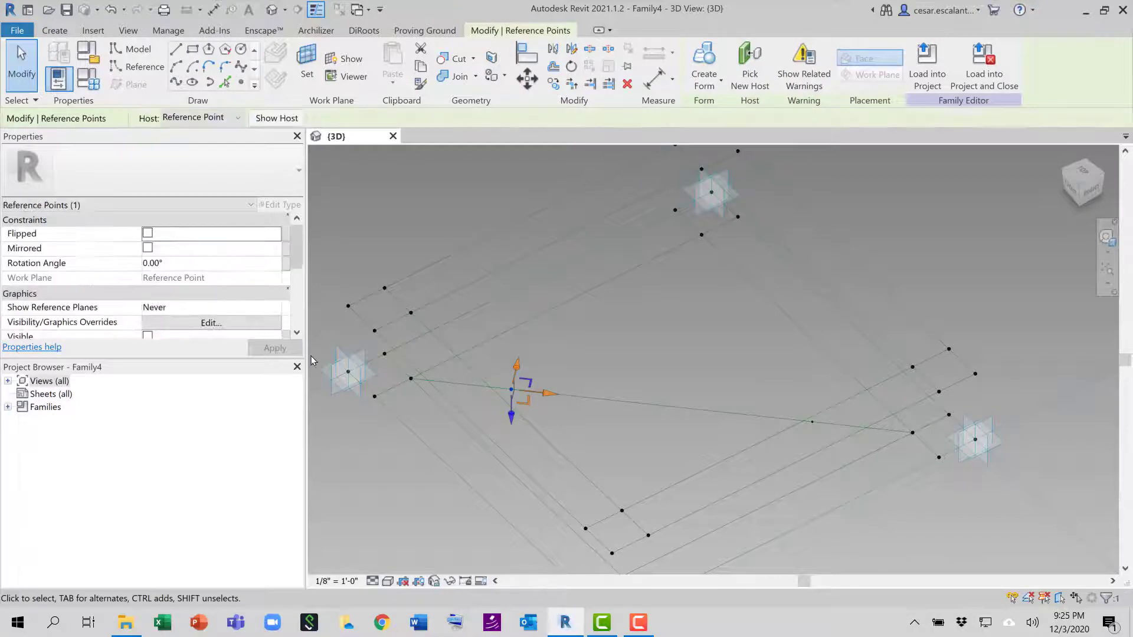
{"action": "scroll", "coordinate": [286, 259], "scroll_direction": "down", "scroll_amount": 5}
{"action": "scroll", "coordinate": [235, 298], "scroll_direction": "up", "scroll_amount": 1}
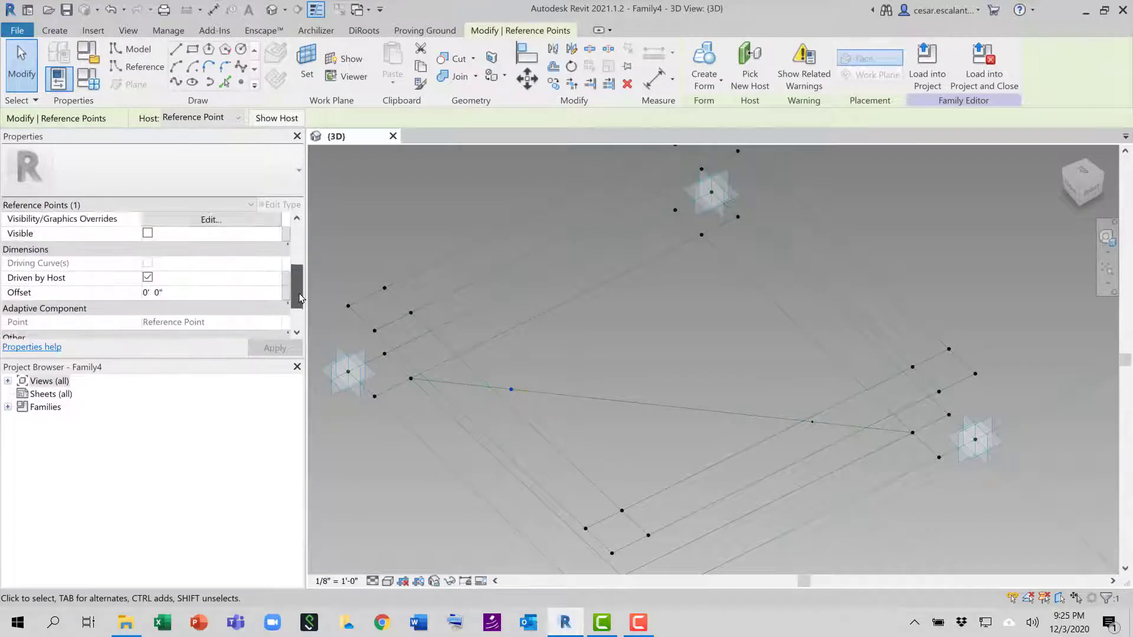
{"action": "left_click", "coordinate": [285, 295]}
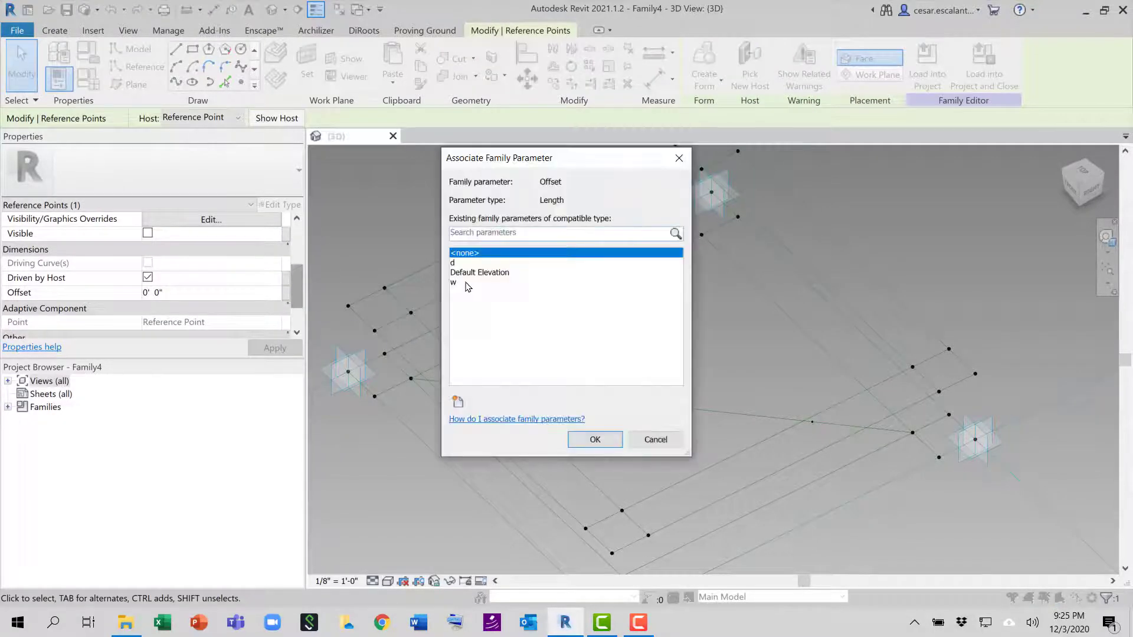
{"action": "left_click", "coordinate": [458, 401]}
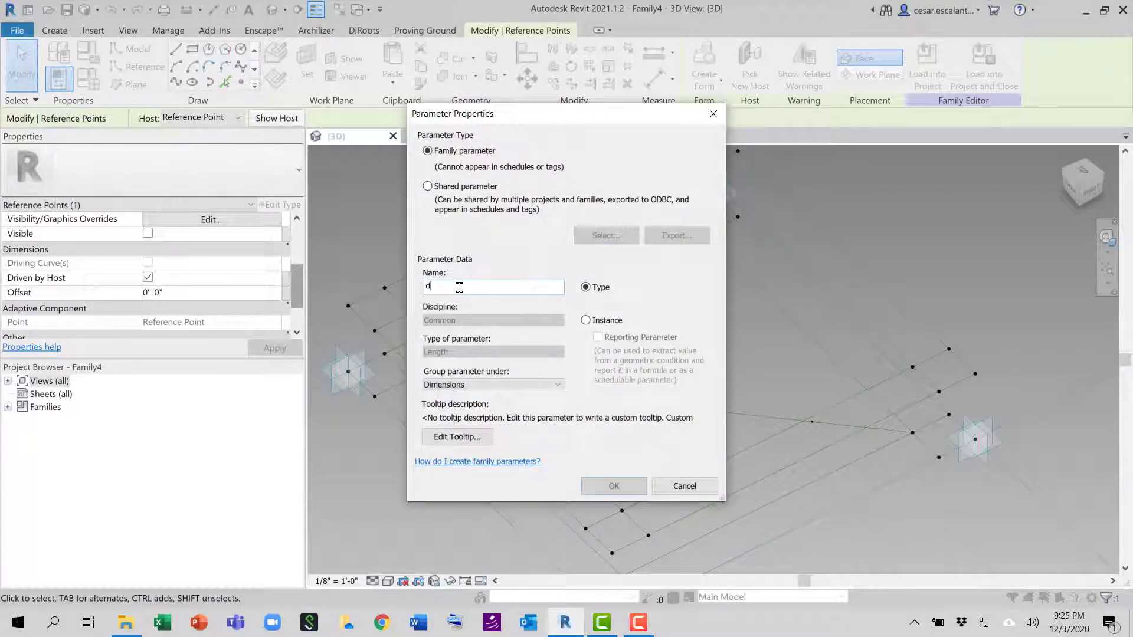
{"action": "type", "text": "d"}
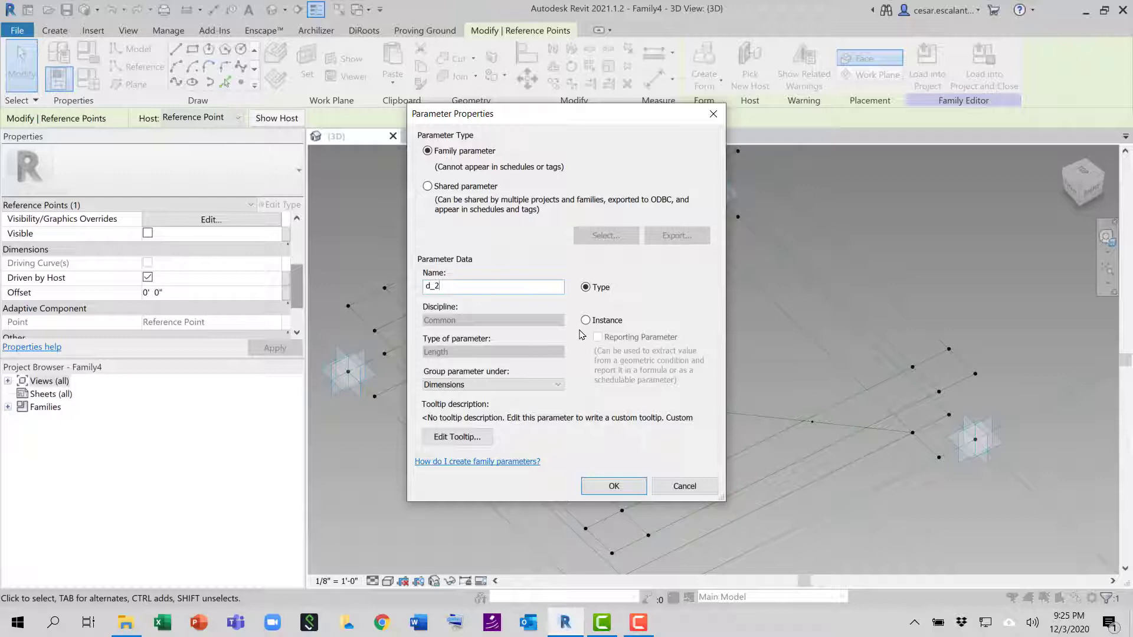
{"action": "left_click", "coordinate": [616, 485]}
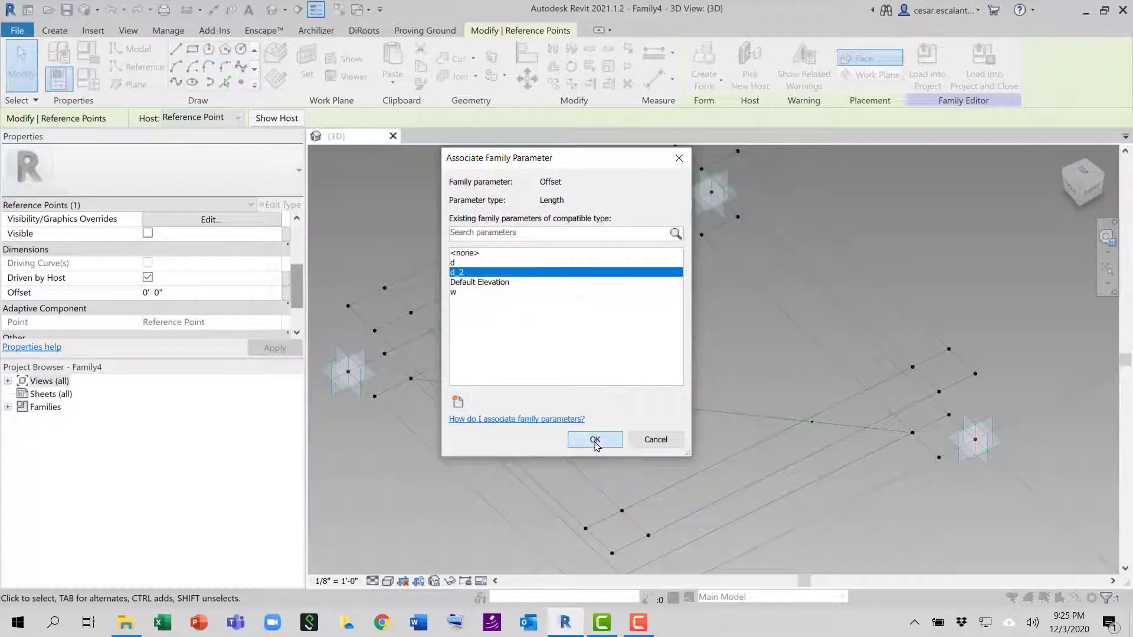
{"action": "left_click", "coordinate": [594, 440]}
{"action": "left_click", "coordinate": [58, 79]}
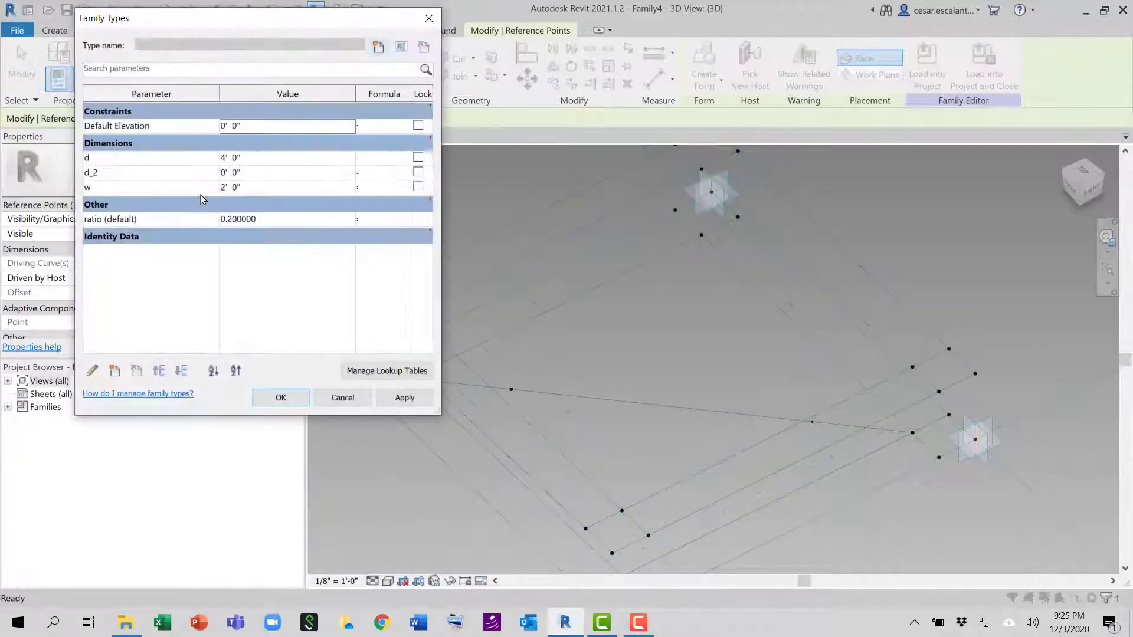
{"action": "left_click", "coordinate": [382, 173]}
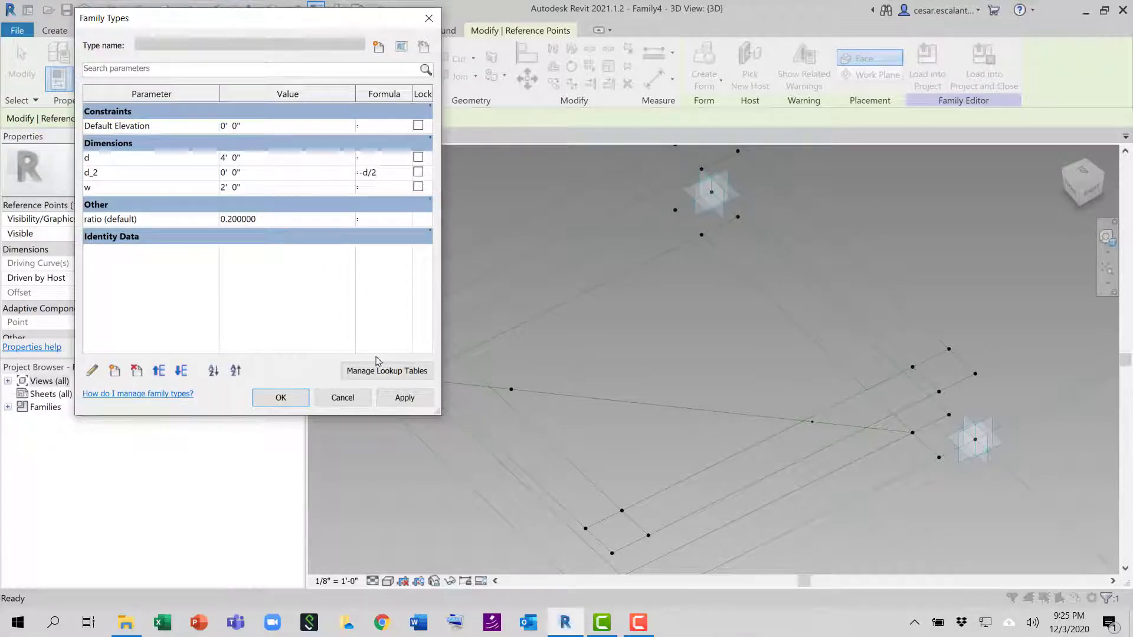
{"action": "left_click", "coordinate": [403, 398]}
Place a new reference point on the work plane of the other line point.
{"action": "left_click", "coordinate": [282, 398]}
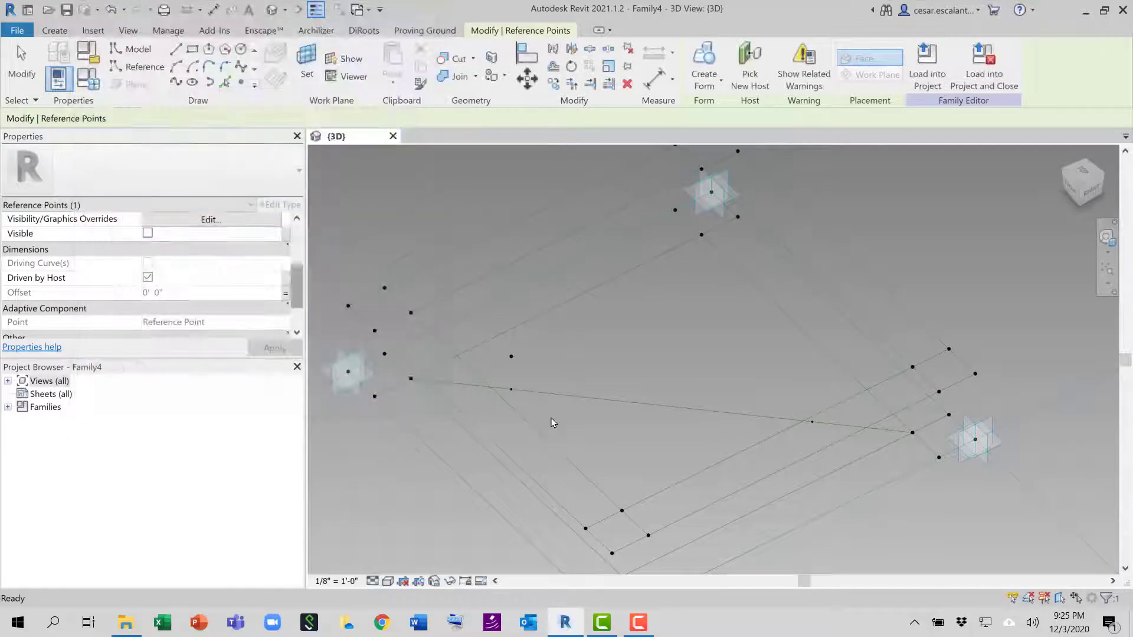
{"action": "key", "text": "Escape"}
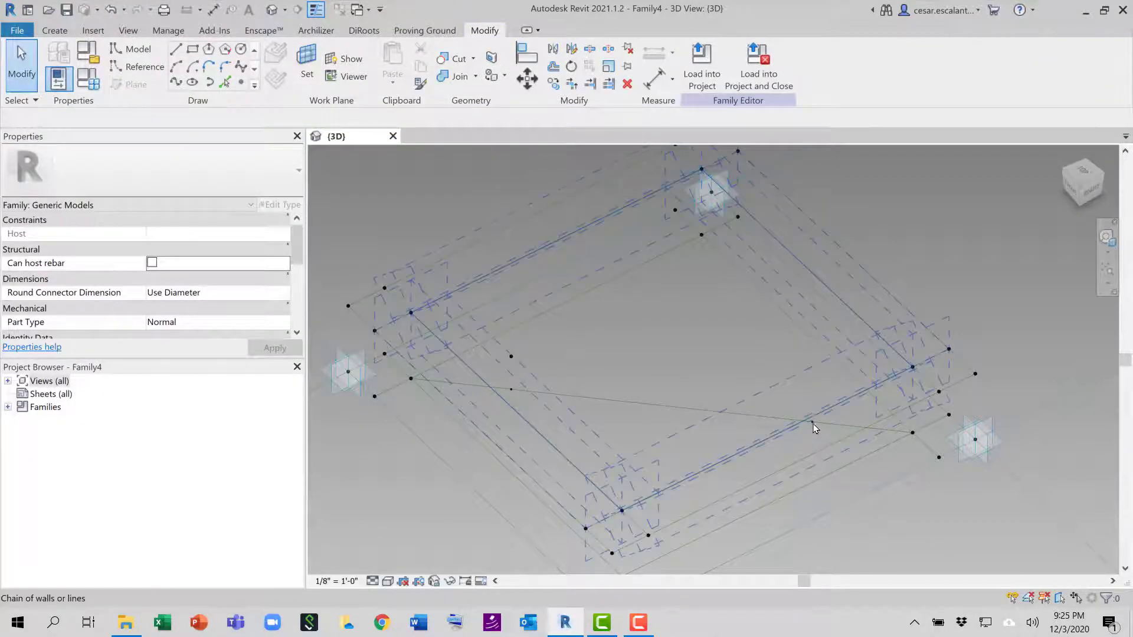
{"action": "scroll", "coordinate": [815, 427], "scroll_direction": "up", "scroll_amount": 2}
{"action": "left_click", "coordinate": [813, 420]}
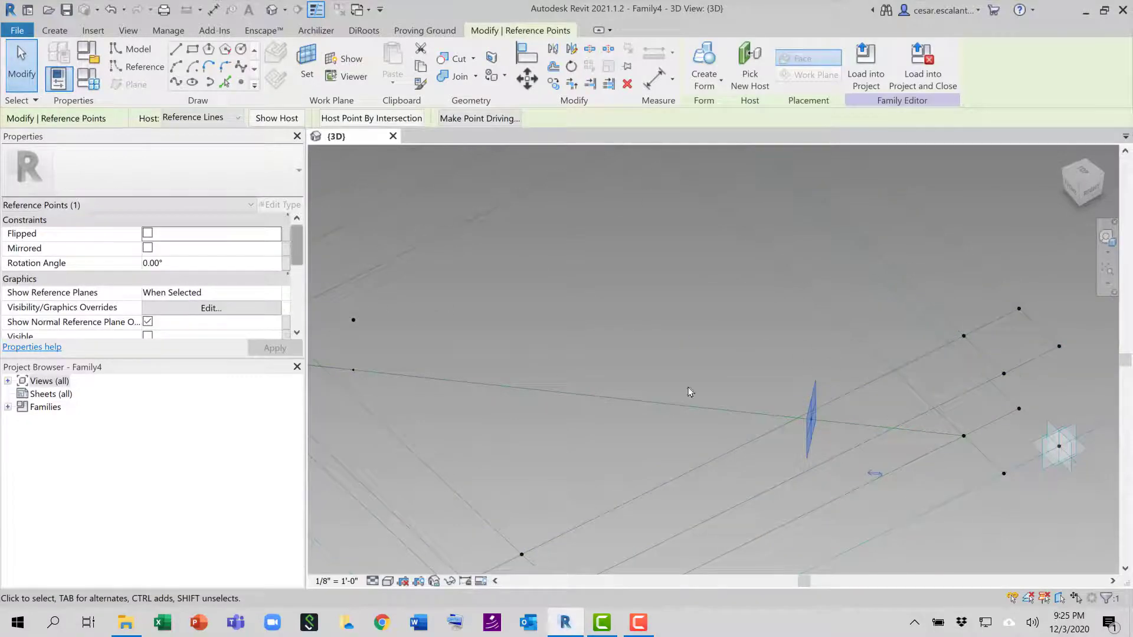
{"action": "left_click", "coordinate": [306, 65]}
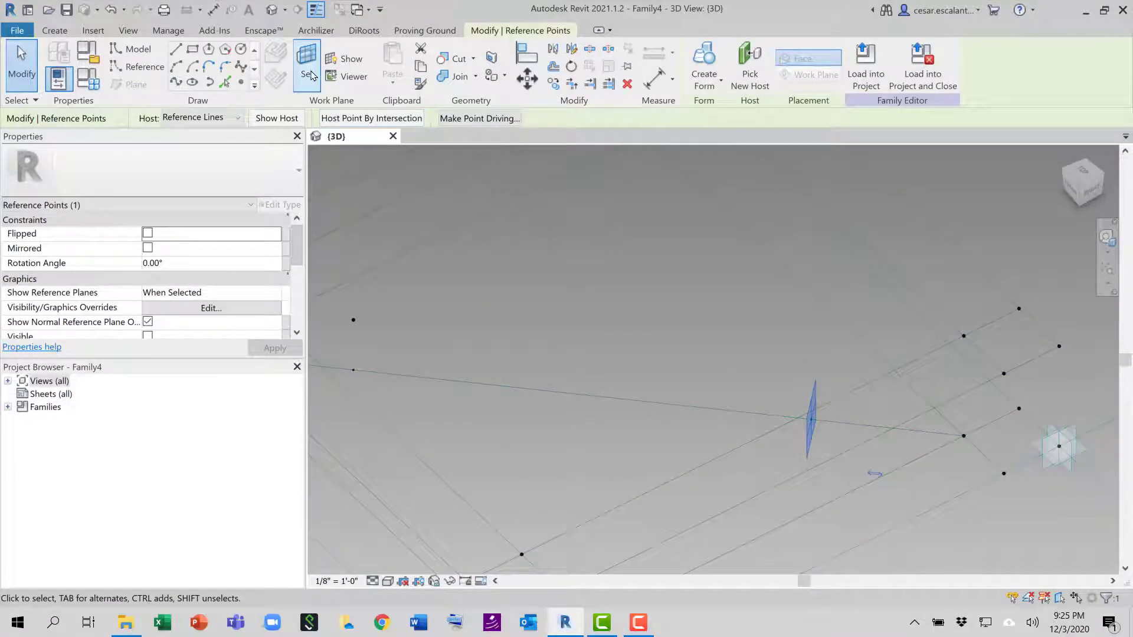
{"action": "left_click", "coordinate": [811, 422]}
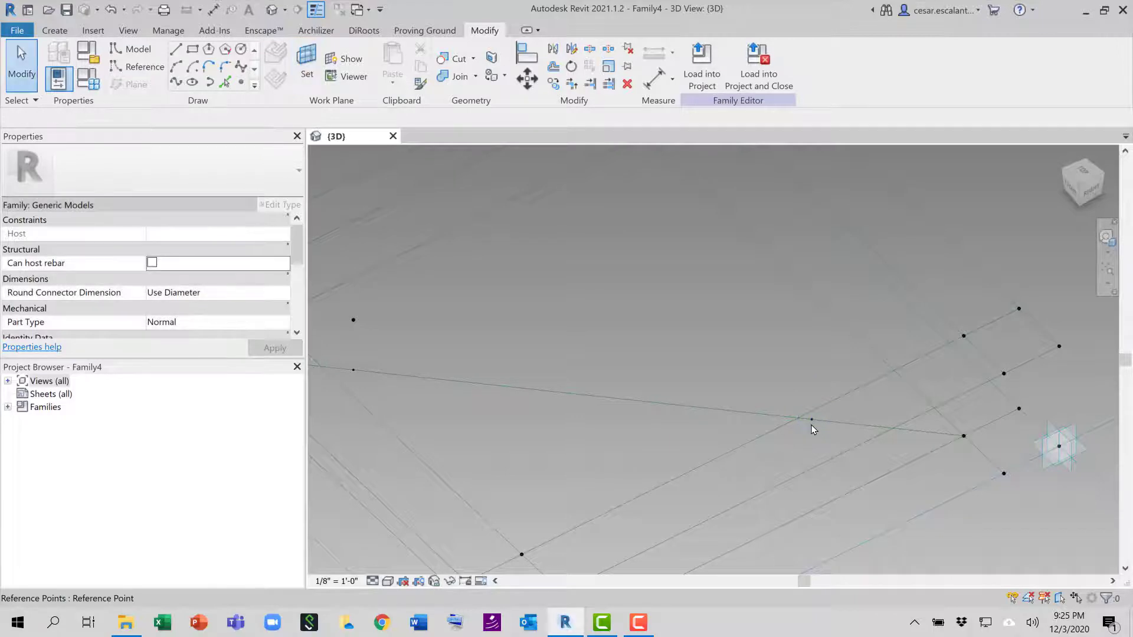
{"action": "left_click", "coordinate": [242, 82]}
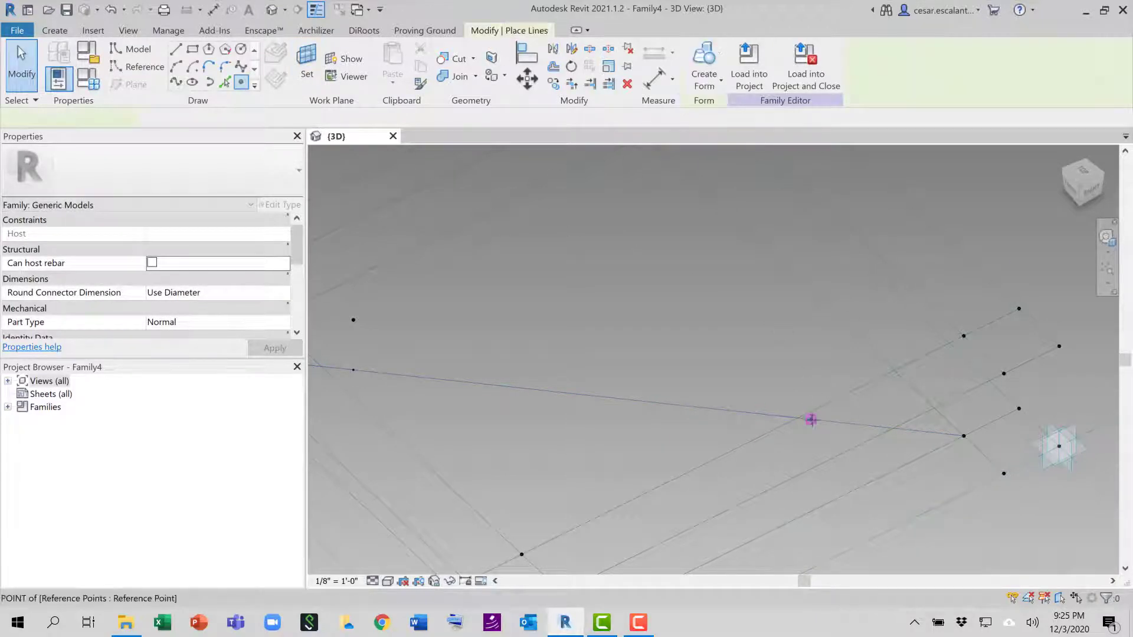
{"action": "left_click", "coordinate": [811, 419]}
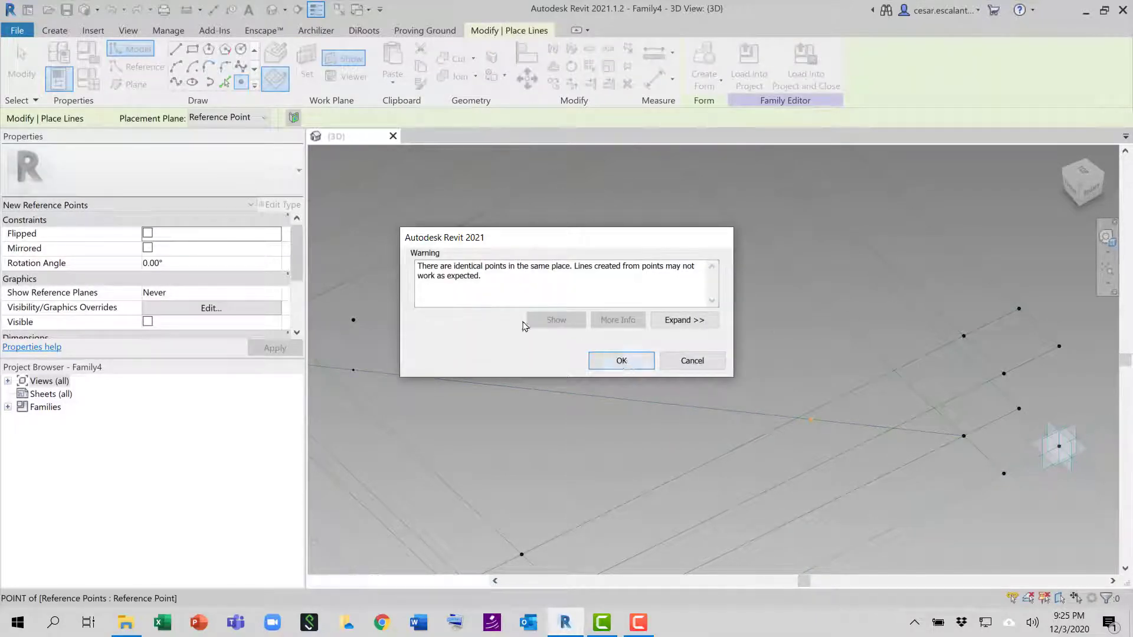
{"action": "left_click", "coordinate": [613, 360]}
{"action": "key", "text": "Escape"}
{"action": "key", "text": "Escape"}
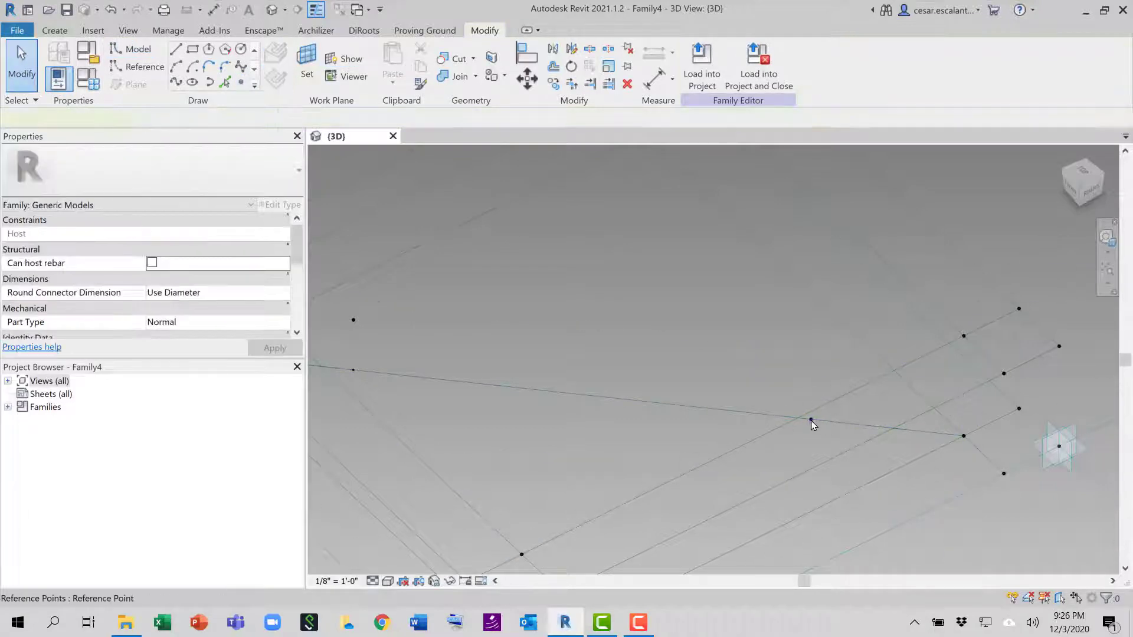
Link the new point's Offset to d_2 so it reads -2' 0", then orbit to the side.
{"action": "left_click", "coordinate": [811, 419]}
{"action": "scroll", "coordinate": [301, 283], "scroll_direction": "down", "scroll_amount": 3}
{"action": "scroll", "coordinate": [301, 283], "scroll_direction": "down", "scroll_amount": 1}
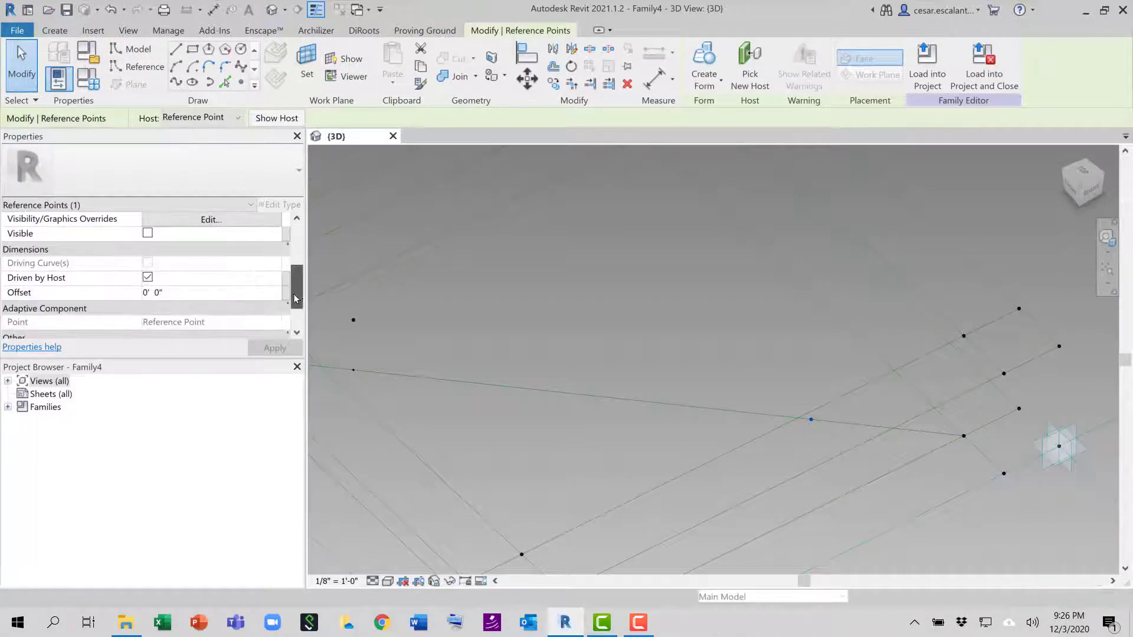
{"action": "left_click", "coordinate": [286, 292]}
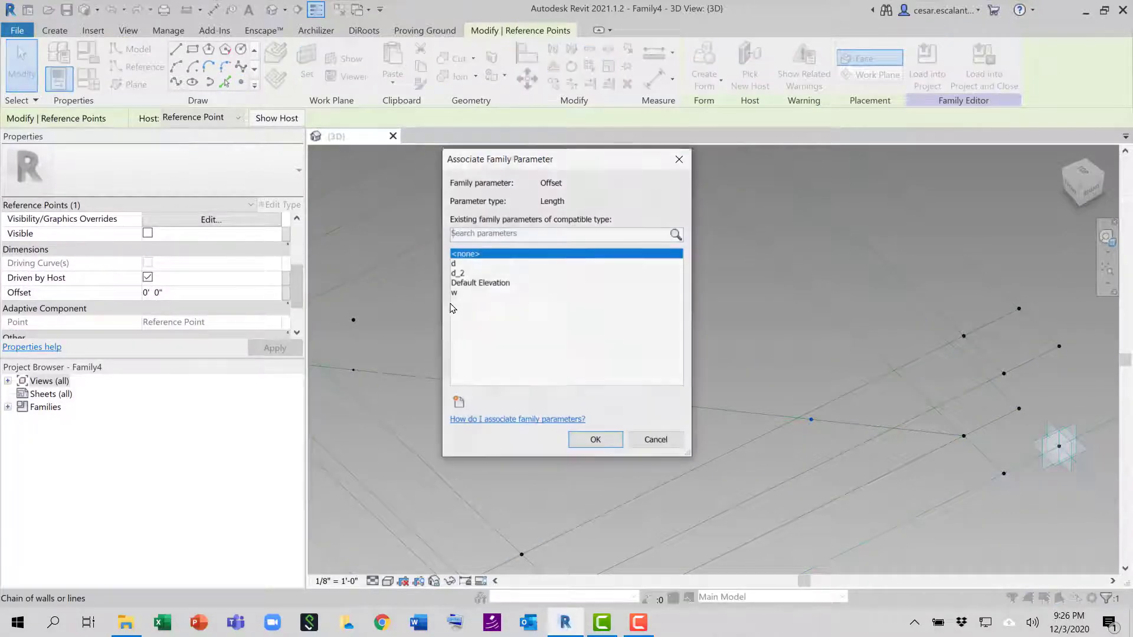
{"action": "left_click", "coordinate": [458, 272]}
{"action": "left_click", "coordinate": [595, 438]}
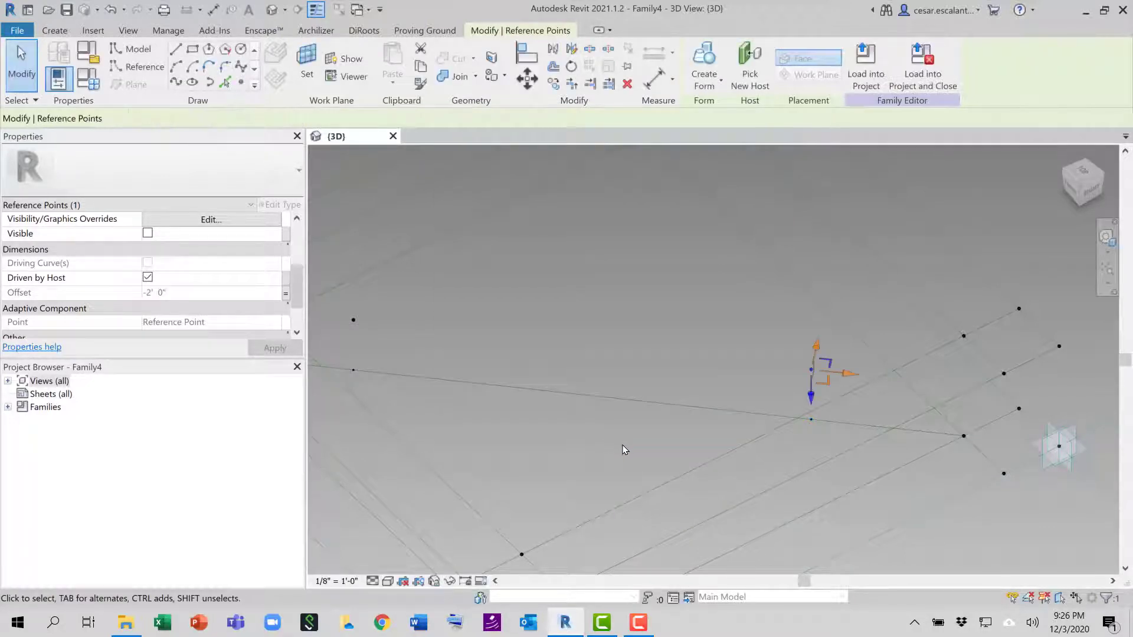
{"action": "left_click", "coordinate": [622, 445]}
{"action": "middle_click_drag", "start_coordinate": [614, 447], "coordinate": [676, 442], "text": "shift"}
Orbit and lower the 3D view to review the nested reference-line frames.
{"action": "middle_click_drag", "start_coordinate": [714, 386], "coordinate": [661, 429]}
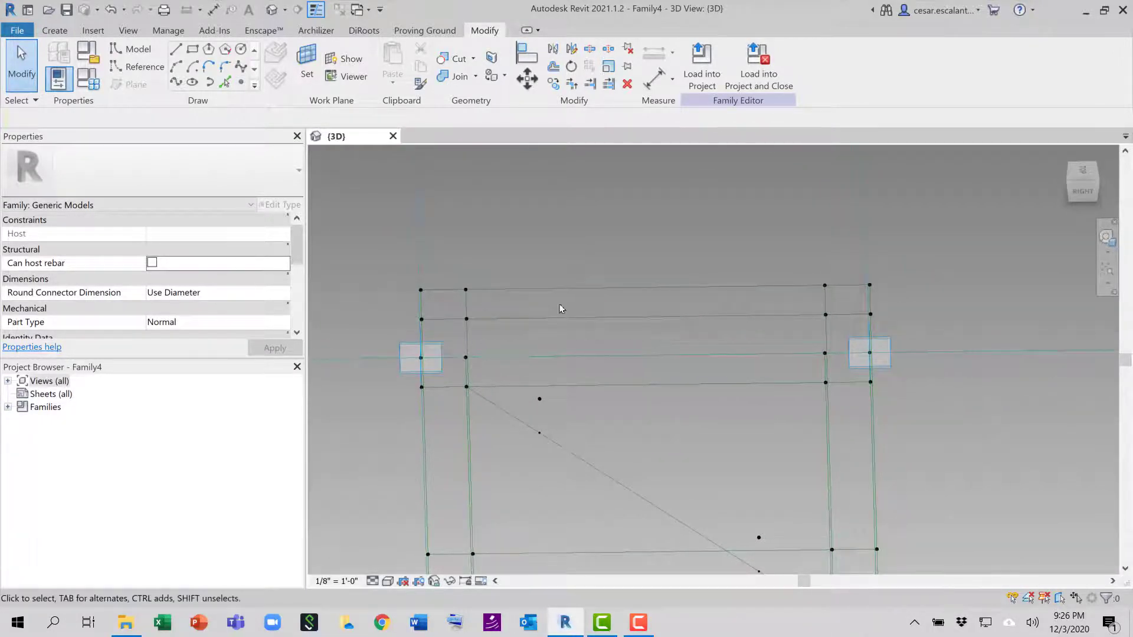
With Chain off, draw work-plane reference lines from the frame points to the right reference points.
{"action": "left_click", "coordinate": [143, 67]}
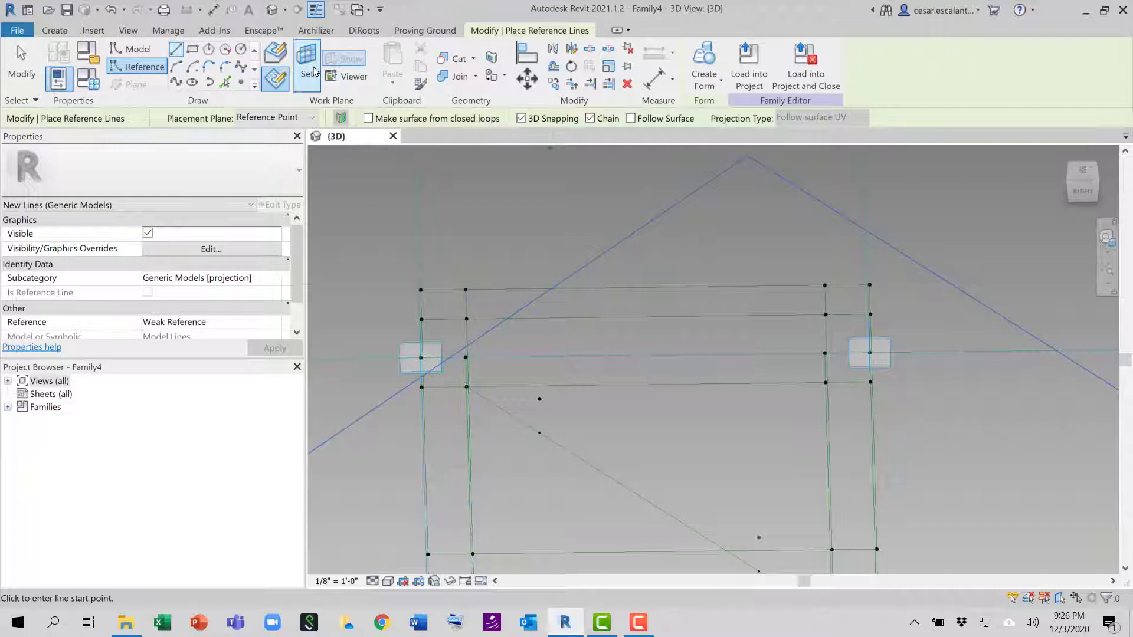
{"action": "left_click", "coordinate": [282, 56]}
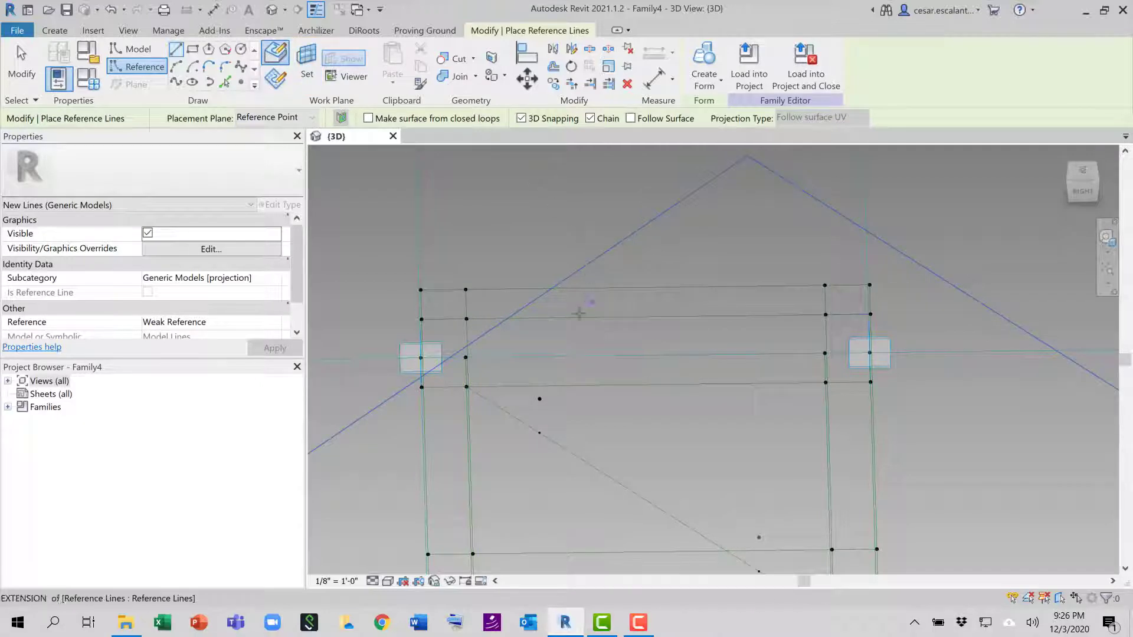
{"action": "left_click", "coordinate": [466, 319]}
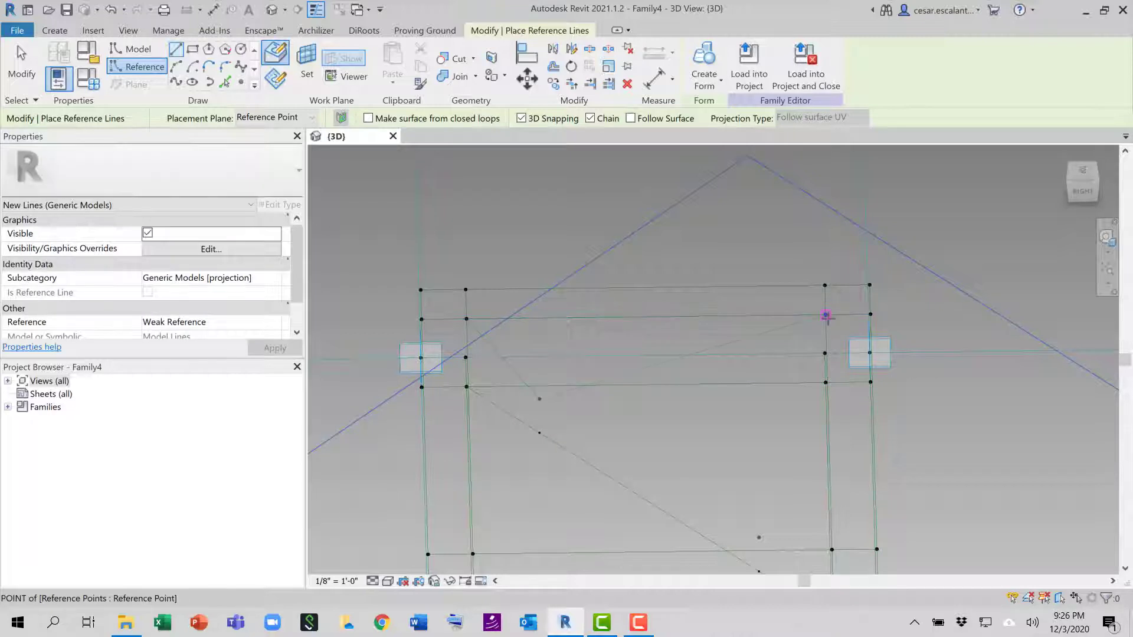
{"action": "left_click", "coordinate": [827, 316]}
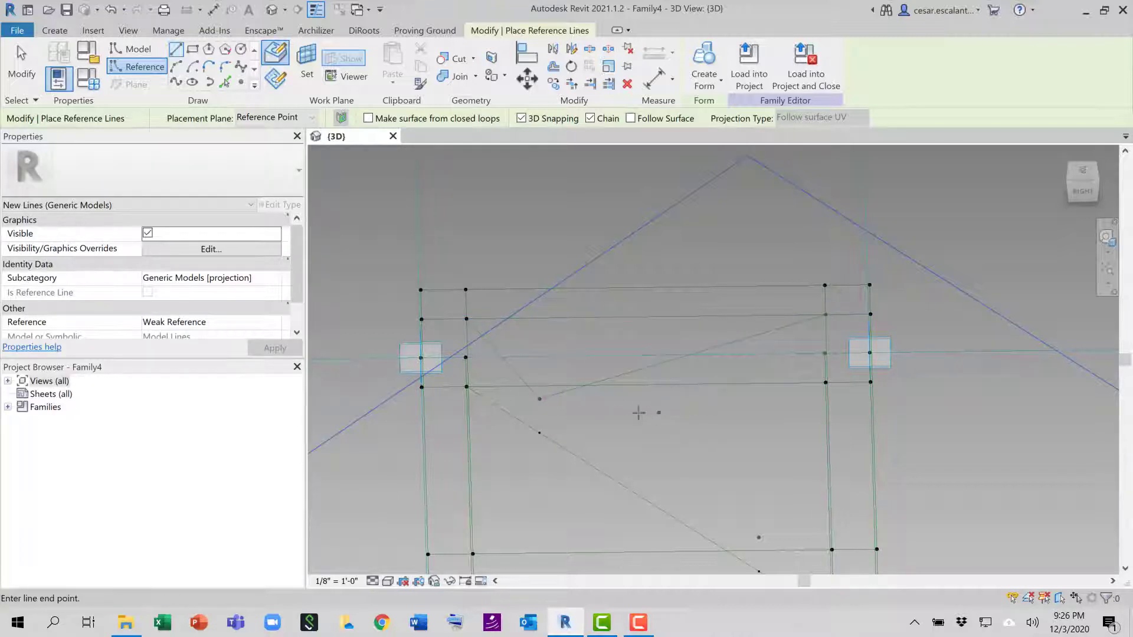
{"action": "left_click", "coordinate": [590, 118]}
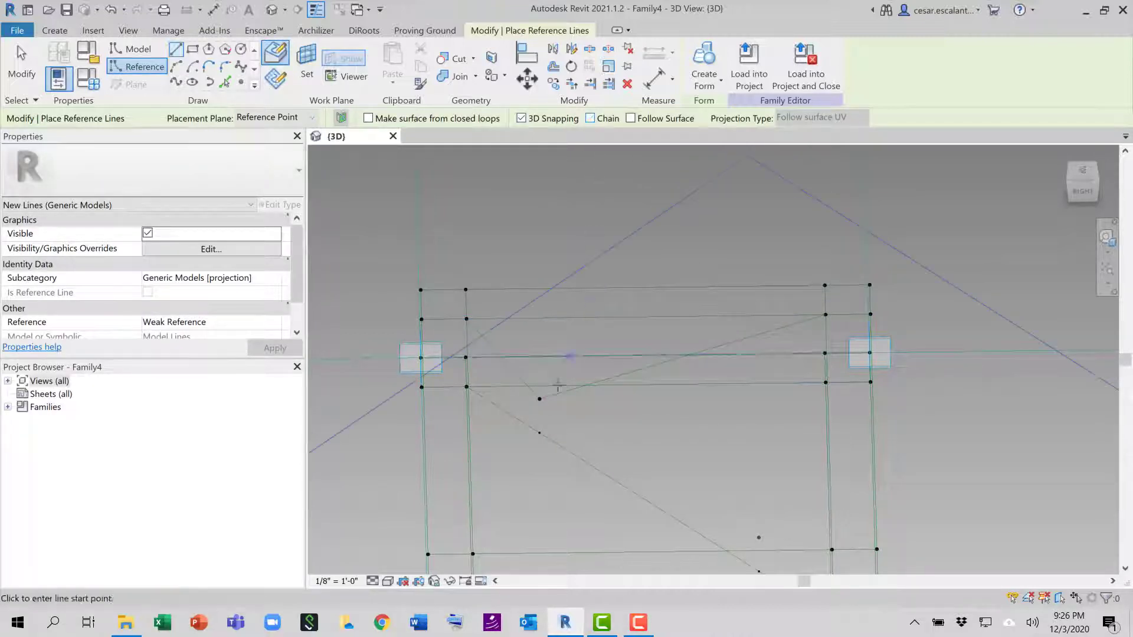
{"action": "left_click", "coordinate": [539, 400]}
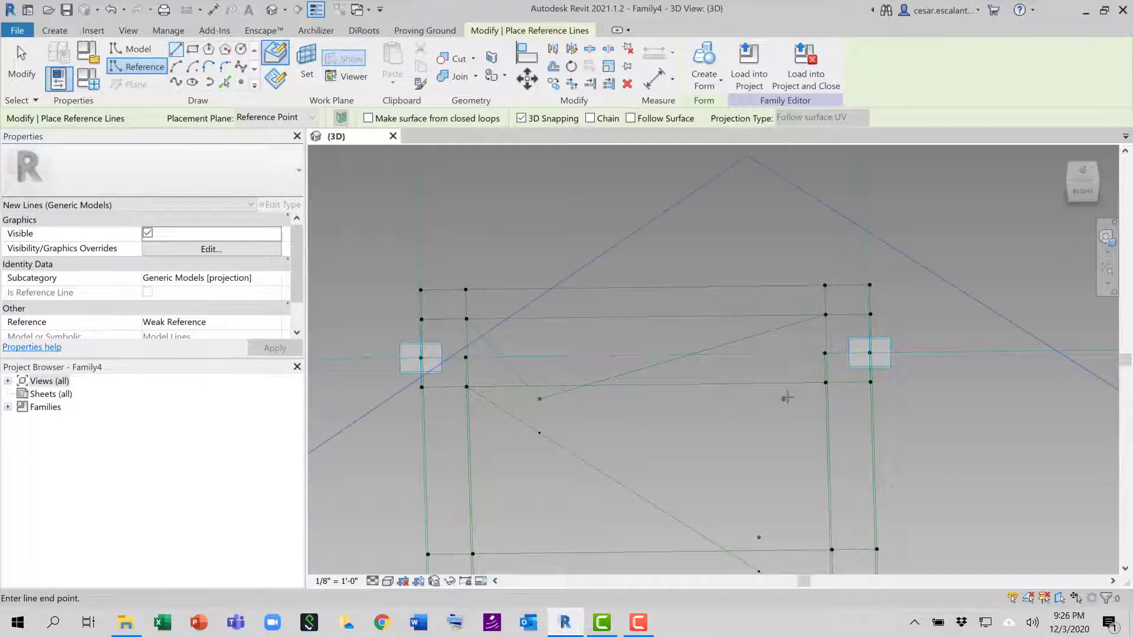
{"action": "middle_click_drag", "start_coordinate": [787, 398], "coordinate": [804, 417], "text": "shift"}
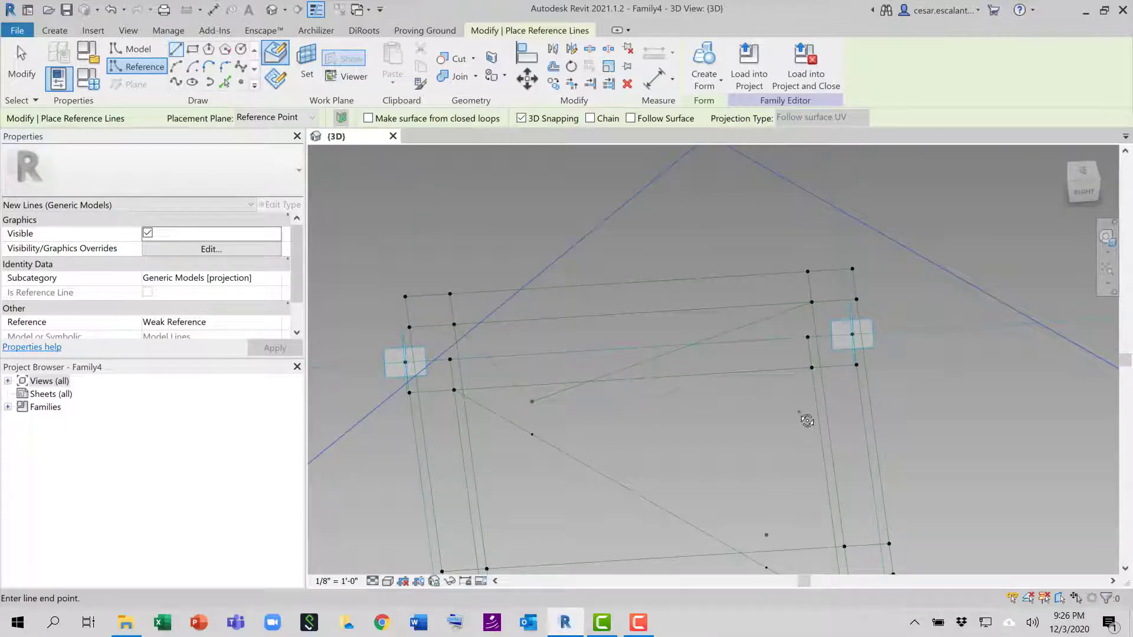
{"action": "left_click", "coordinate": [812, 369]}
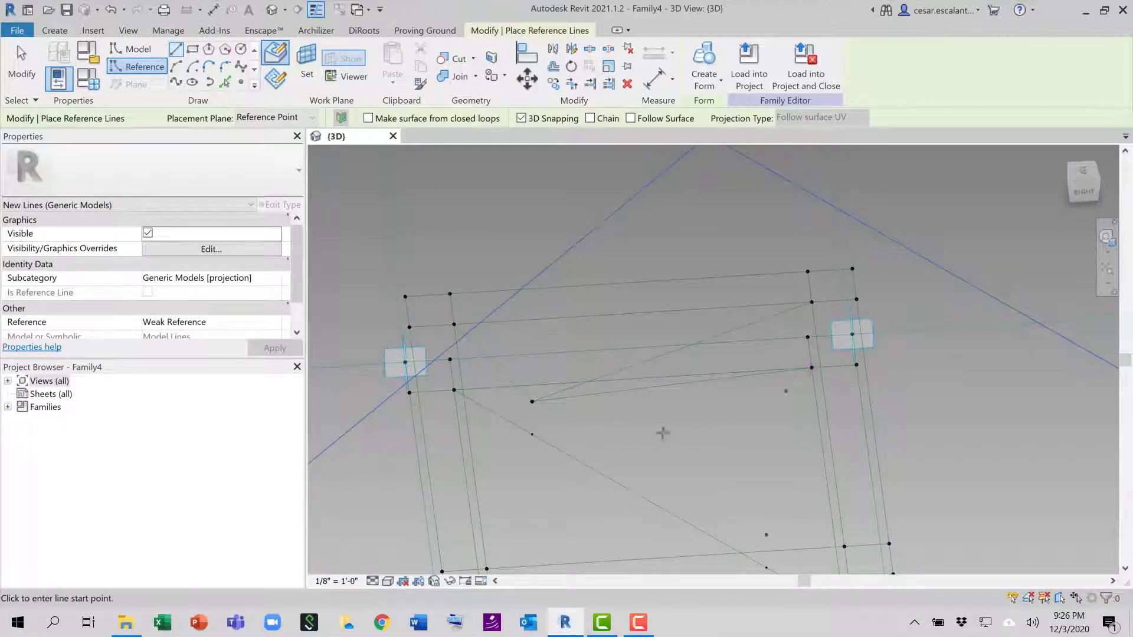
Draw two more reference lines ending at the left reference point, orbiting to reach them.
{"action": "left_click", "coordinate": [516, 401]}
{"action": "left_click", "coordinate": [454, 390]}
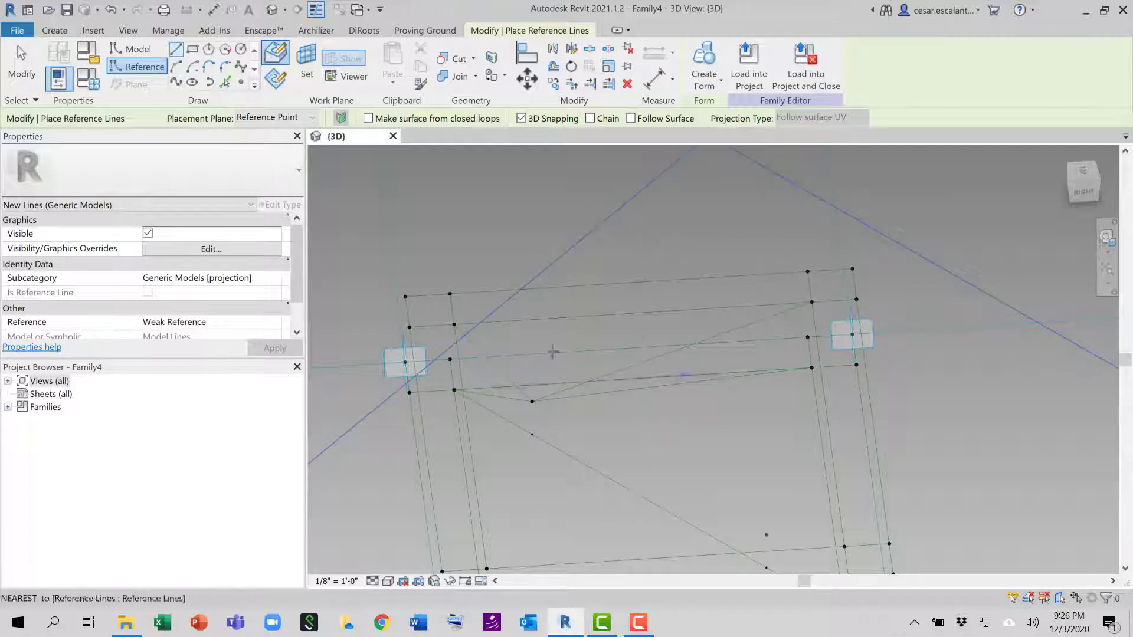
{"action": "middle_click_drag", "start_coordinate": [721, 428], "coordinate": [731, 352]}
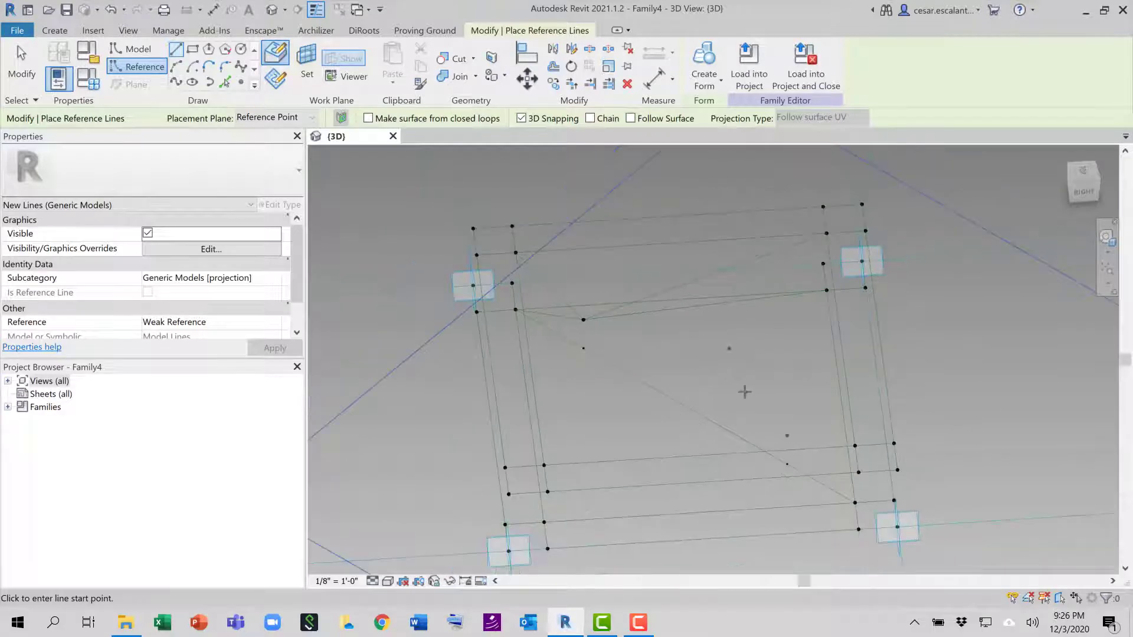
{"action": "middle_click_drag", "start_coordinate": [745, 392], "coordinate": [665, 423], "text": "shift"}
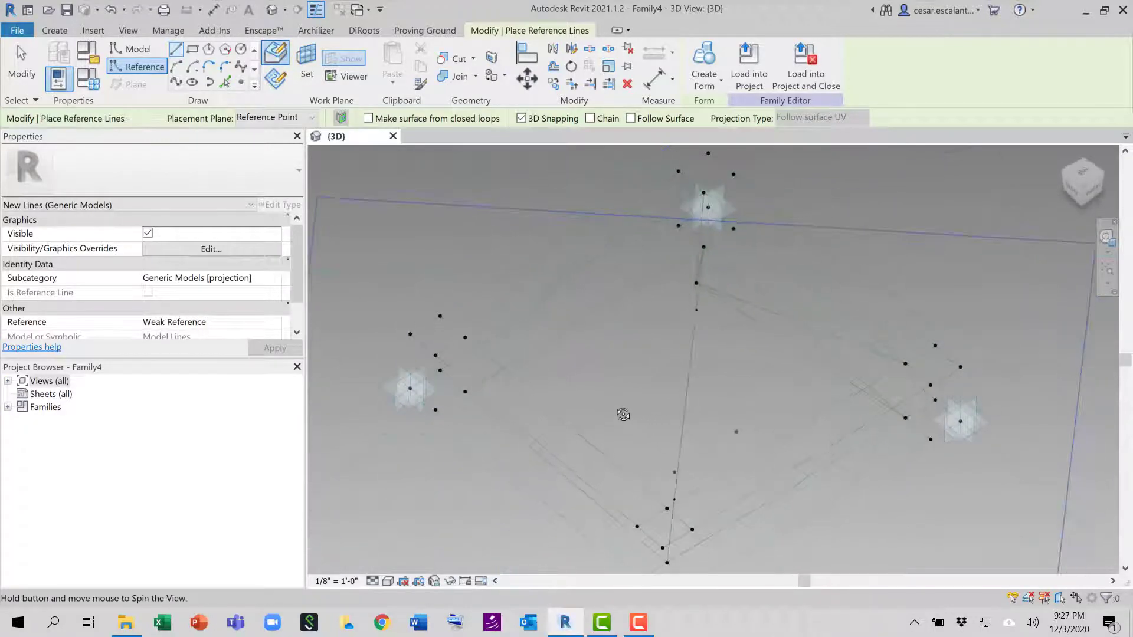
{"action": "middle_click_drag", "start_coordinate": [623, 415], "coordinate": [609, 411], "text": "shift"}
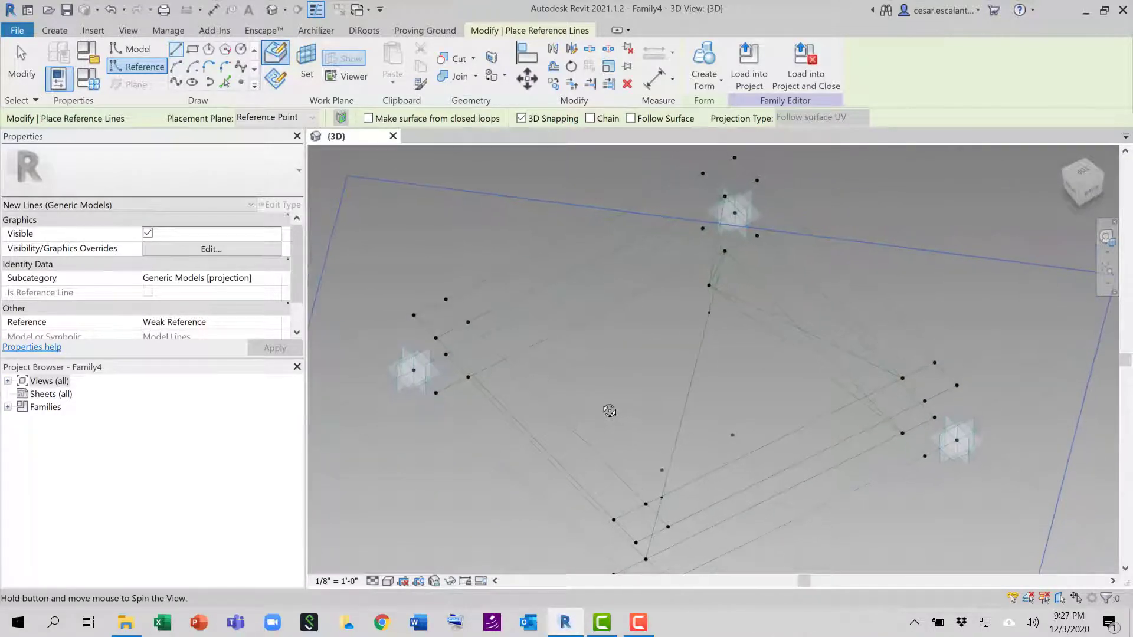
{"action": "left_click", "coordinate": [708, 285]}
{"action": "left_click", "coordinate": [468, 321]}
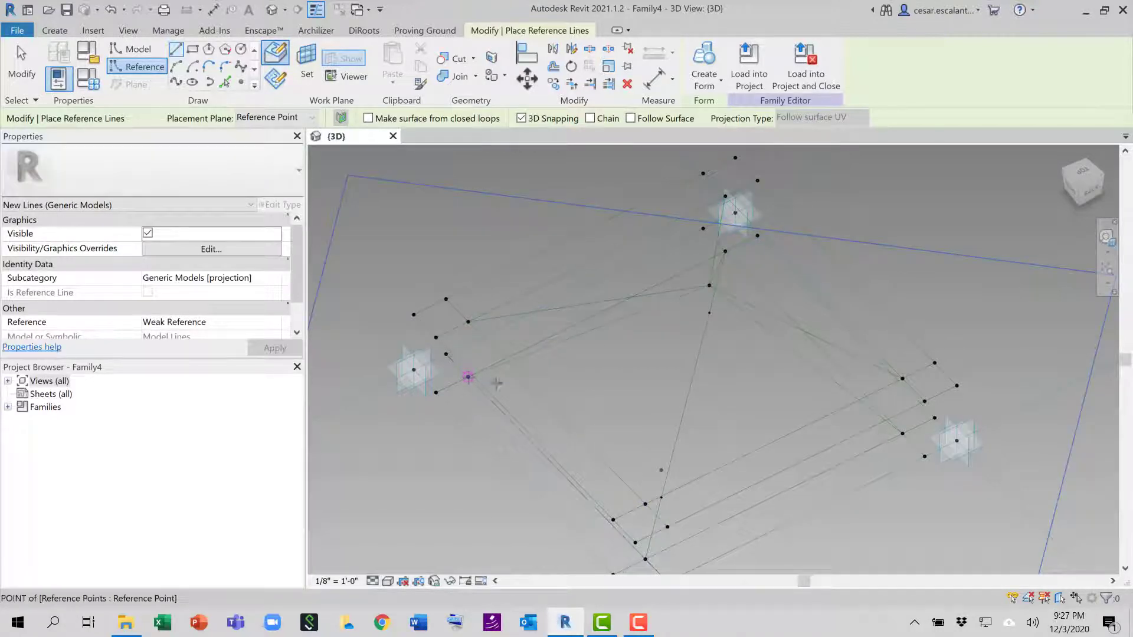
{"action": "middle_click_drag", "start_coordinate": [678, 428], "coordinate": [694, 436], "text": "shift"}
{"action": "middle_click_drag", "start_coordinate": [764, 410], "coordinate": [1041, 388], "text": "shift"}
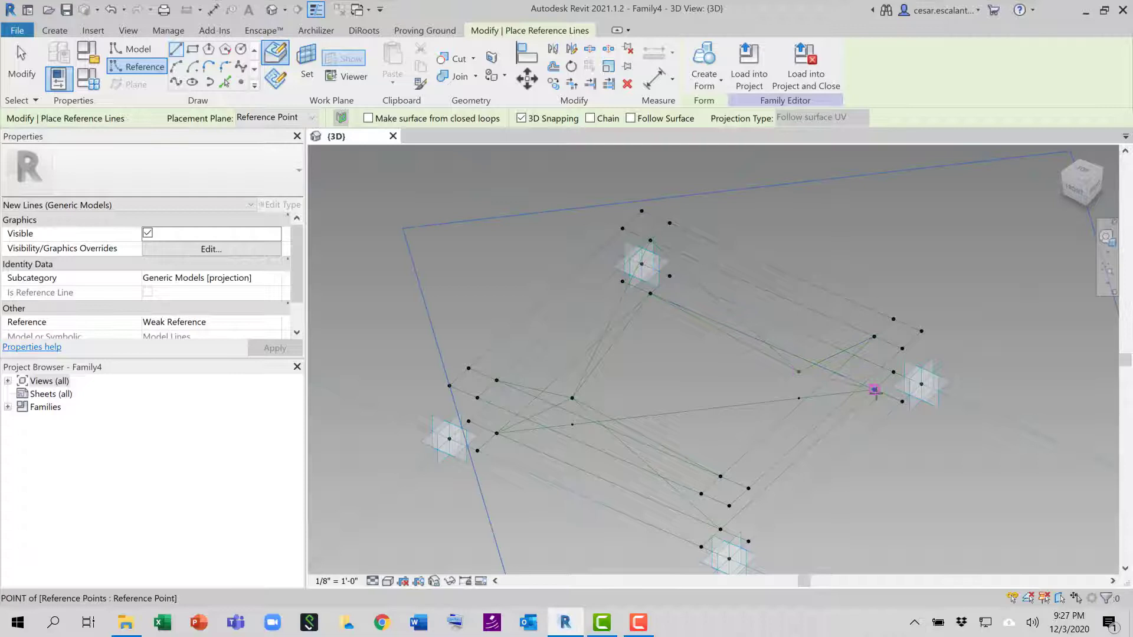
Draw a reference line from the right reference point to the upper middle point.
{"action": "middle_click_drag", "start_coordinate": [805, 488], "coordinate": [1017, 470], "text": "shift"}
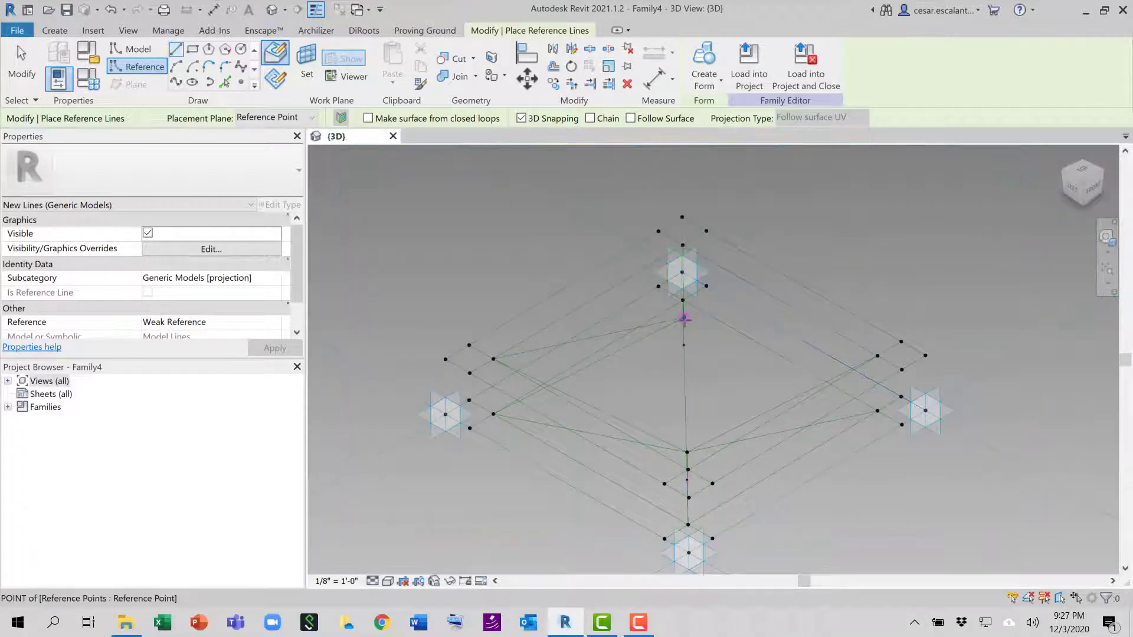
{"action": "left_click", "coordinate": [878, 355]}
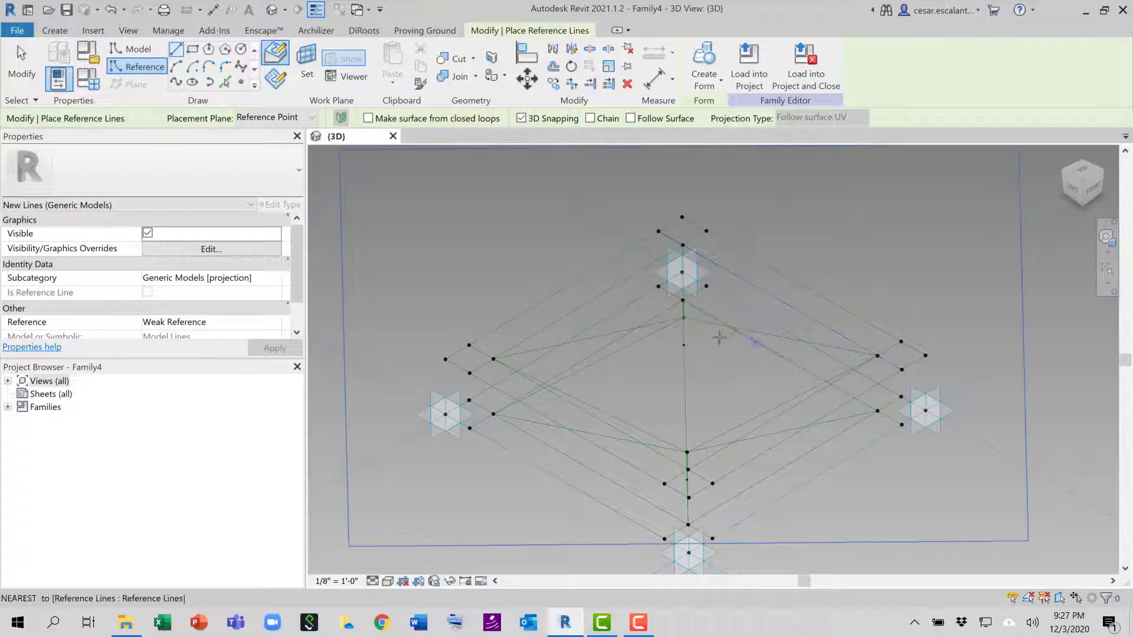
{"action": "left_click", "coordinate": [684, 318]}
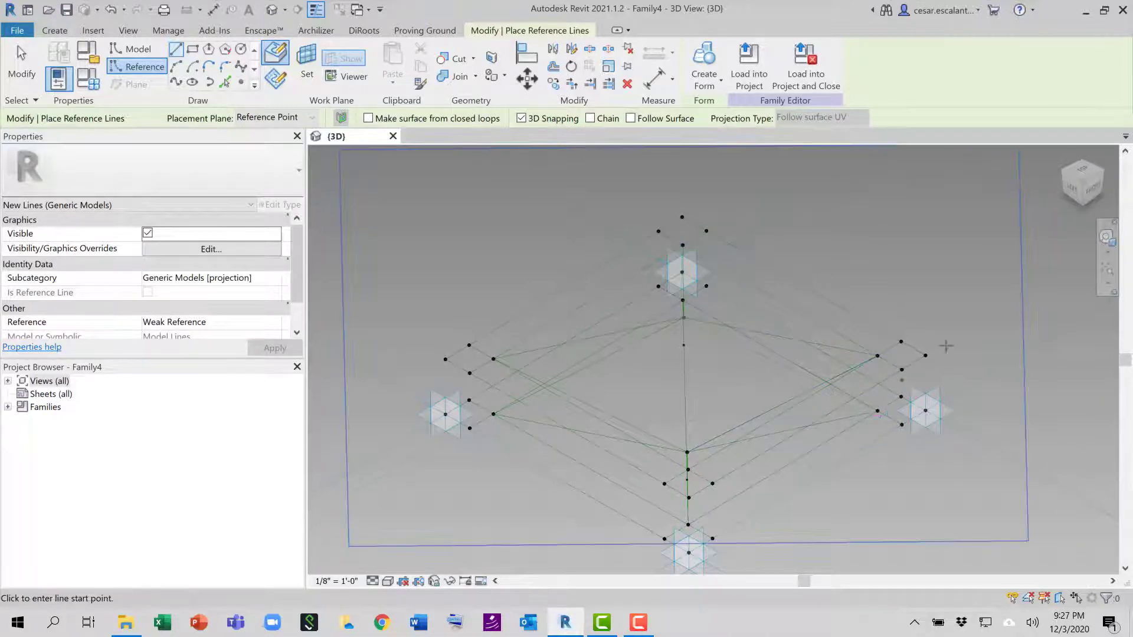
{"action": "middle_click_drag", "start_coordinate": [847, 481], "coordinate": [876, 427], "text": "shift"}
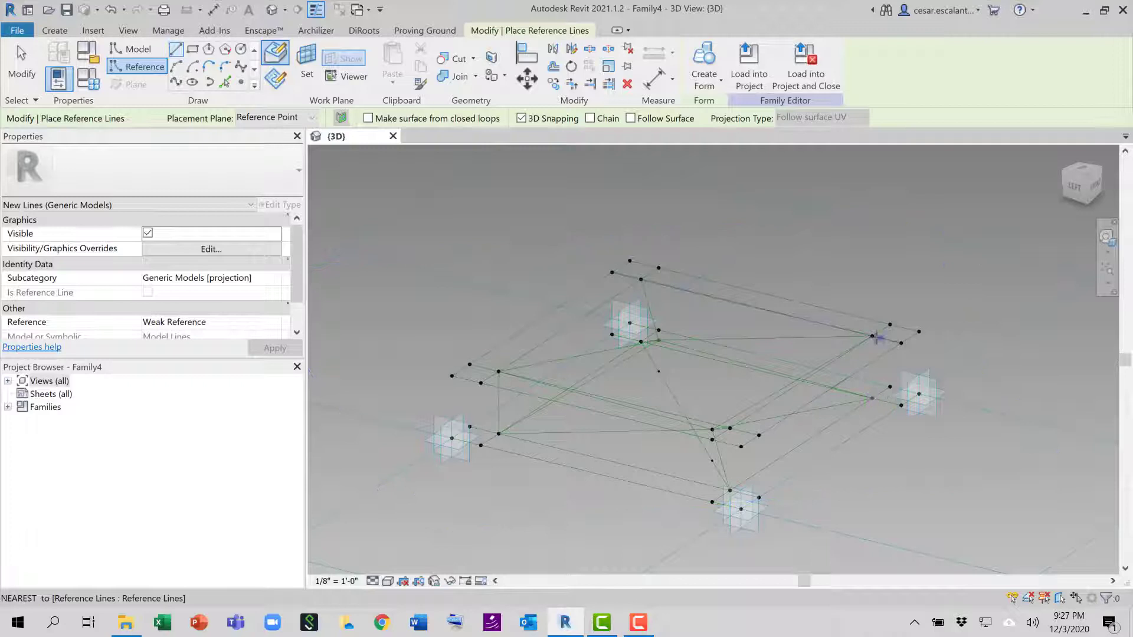
Inspect the diagonal web of reference lines from several angles and exit the Reference Line tool.
{"action": "middle_click_drag", "start_coordinate": [817, 503], "coordinate": [911, 506], "text": "shift"}
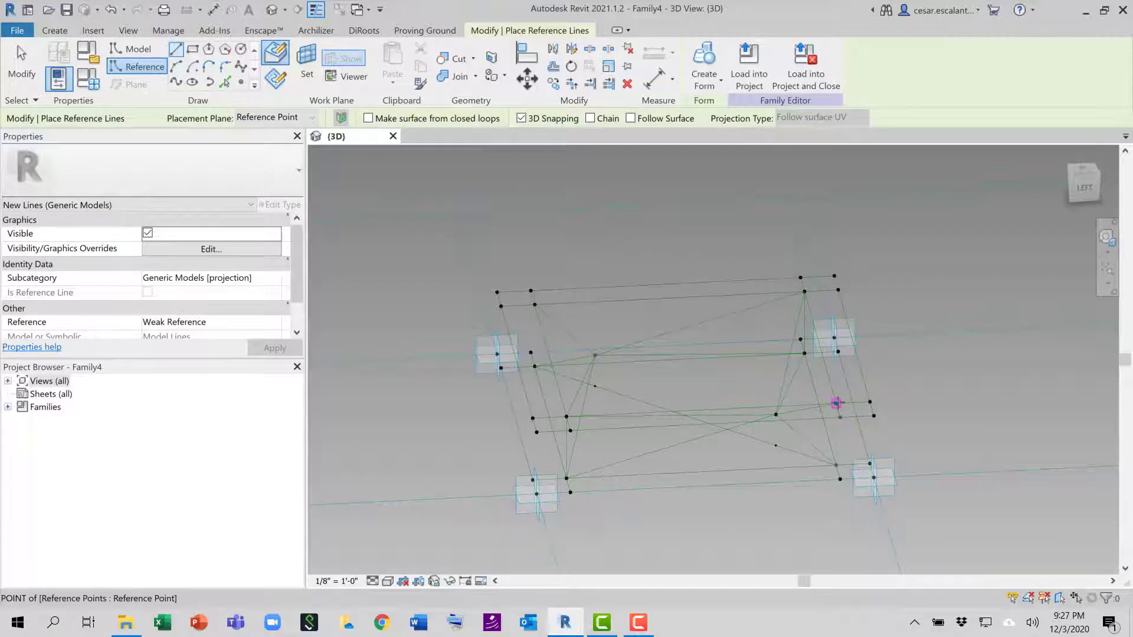
{"action": "middle_click_drag", "start_coordinate": [836, 403], "coordinate": [834, 393], "text": "shift"}
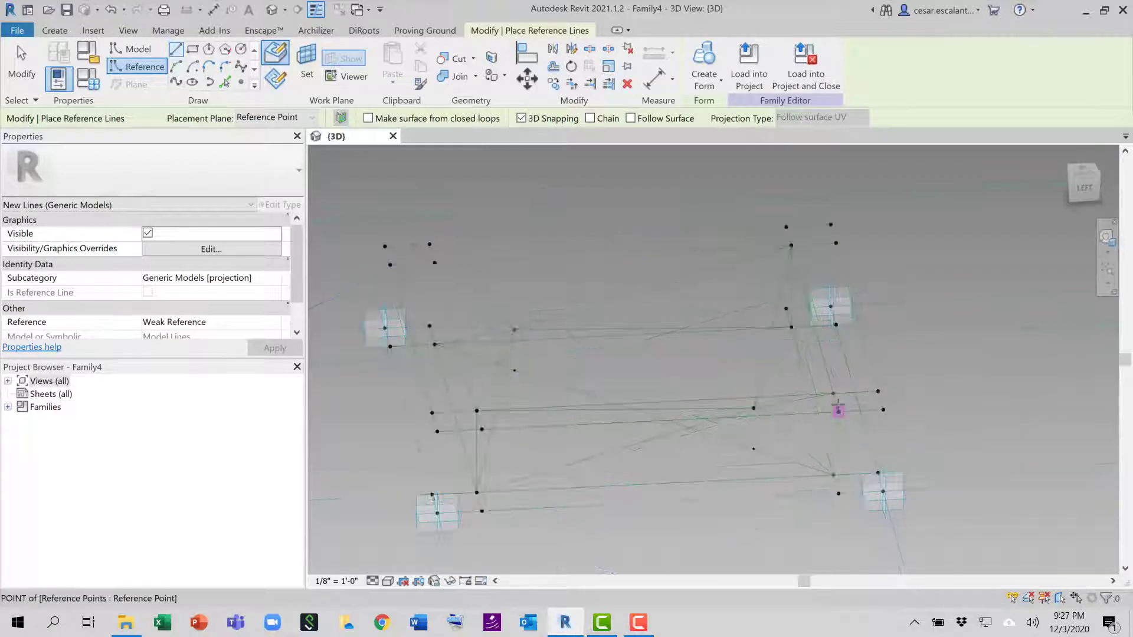
{"action": "middle_click_drag", "start_coordinate": [915, 458], "coordinate": [724, 483], "text": "shift"}
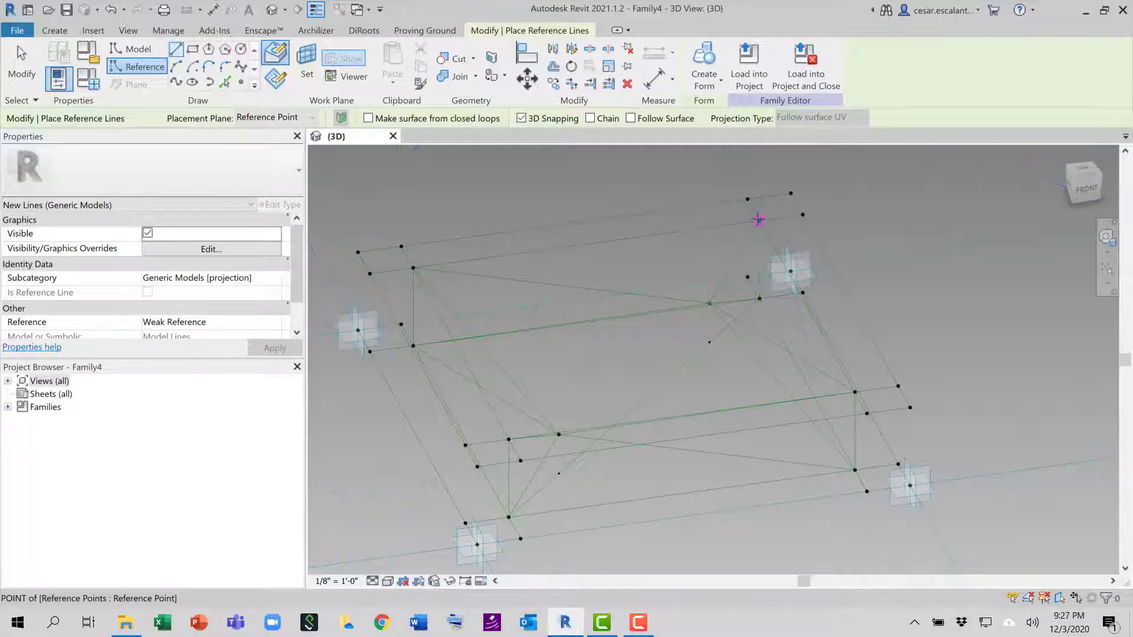
{"action": "key", "text": "Escape"}
{"action": "key", "text": "Escape"}
{"action": "middle_click_drag", "start_coordinate": [613, 487], "coordinate": [770, 471], "text": "shift"}
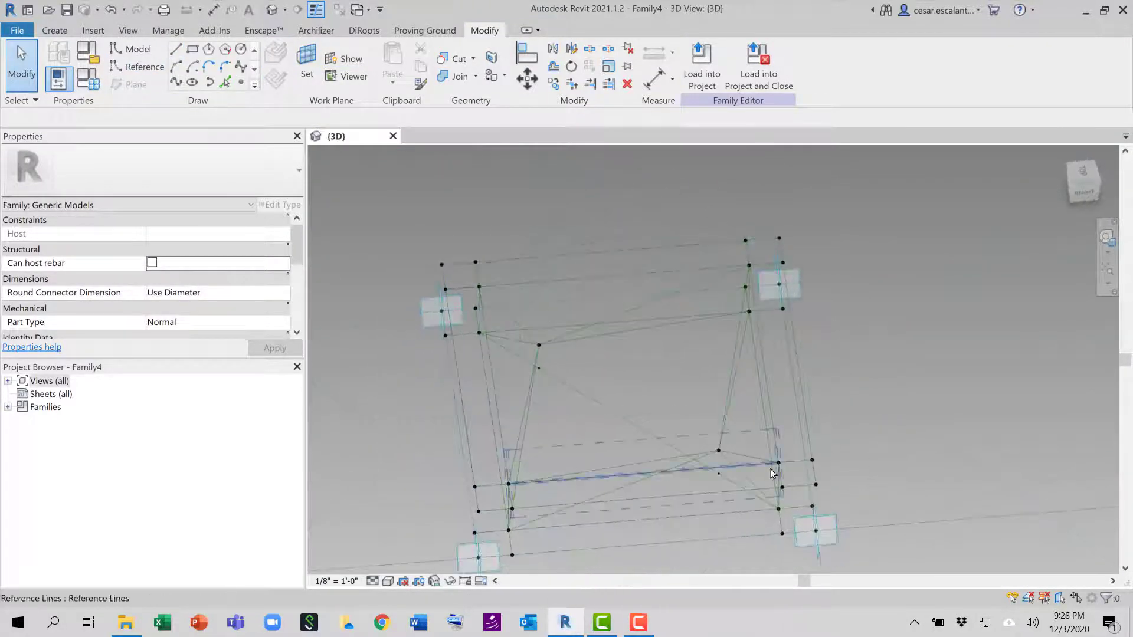
Build a flat triangular solid form from three selected reference lines.
{"action": "middle_click_drag", "start_coordinate": [651, 400], "coordinate": [637, 423], "text": "shift"}
{"action": "left_click", "coordinate": [535, 375]}
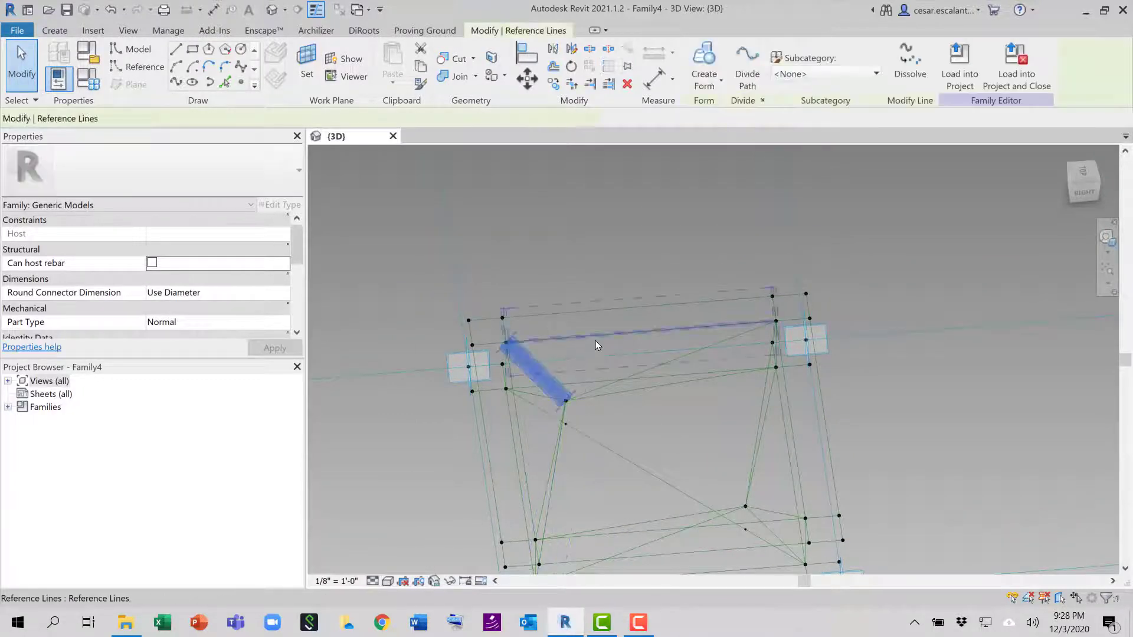
{"action": "scroll", "coordinate": [658, 363], "scroll_direction": "up", "scroll_amount": 2}
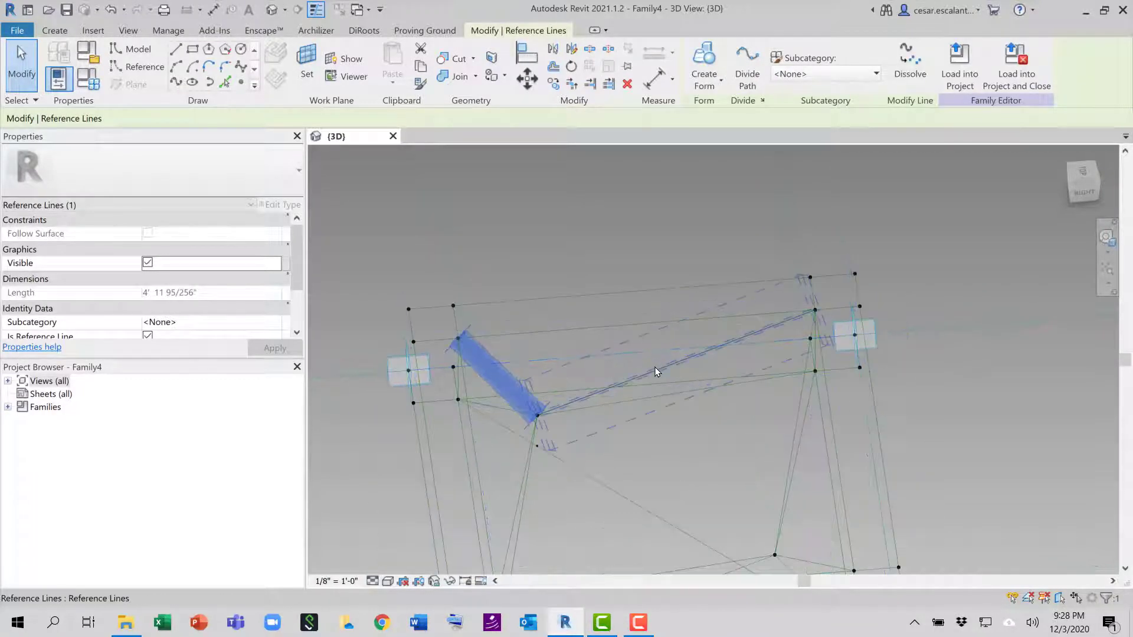
{"action": "left_click", "coordinate": [558, 334], "text": "ctrl"}
{"action": "left_click", "coordinate": [649, 291], "text": "ctrl"}
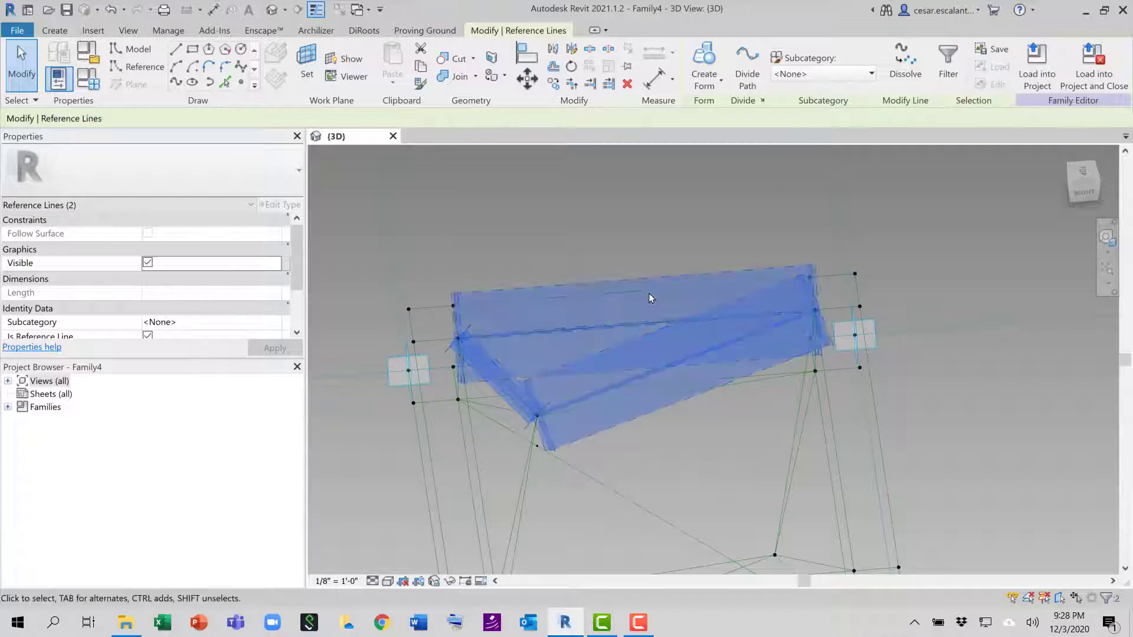
{"action": "left_click", "coordinate": [704, 79]}
{"action": "left_click", "coordinate": [699, 107]}
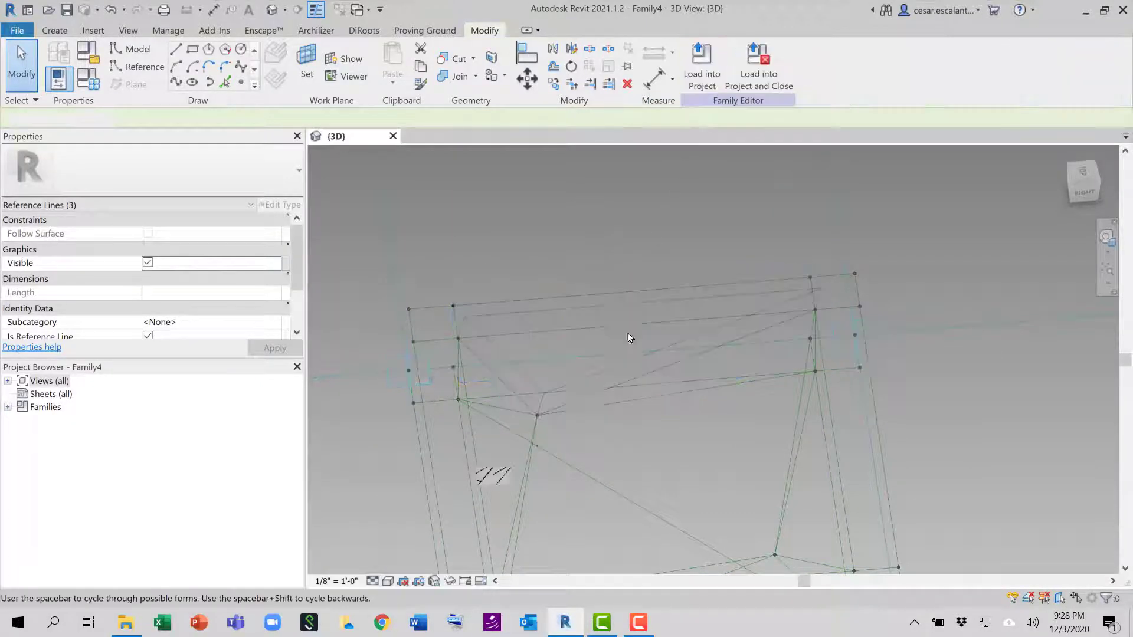
{"action": "left_click", "coordinate": [505, 475]}
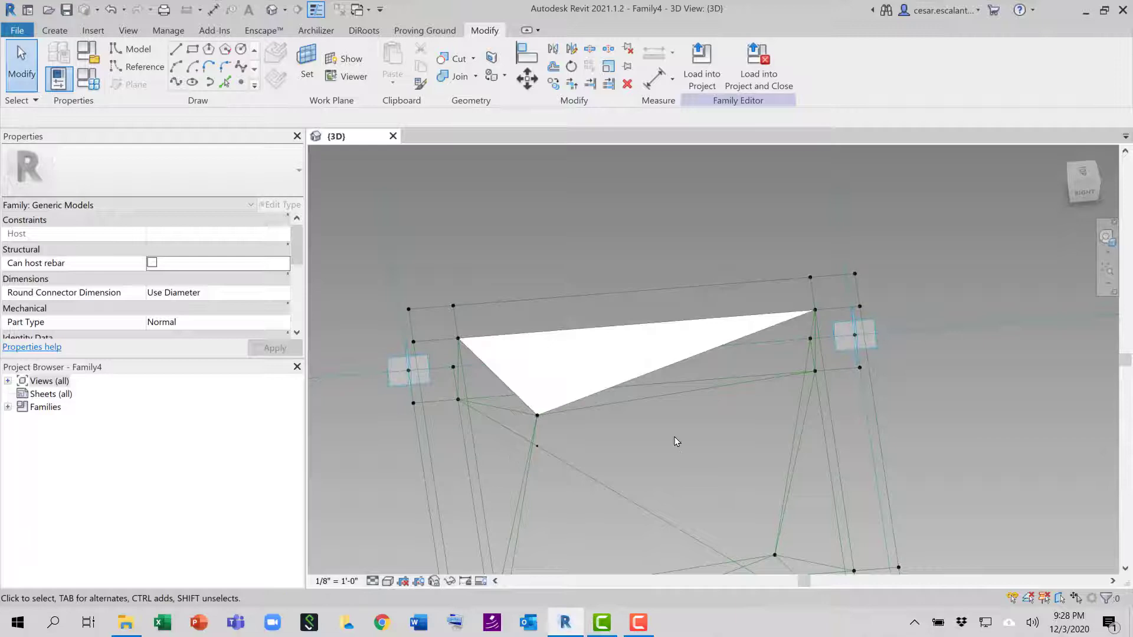
Create a second solid form from the vertical and diagonal reference lines.
{"action": "middle_click_drag", "start_coordinate": [747, 442], "coordinate": [799, 435], "text": "shift"}
{"action": "middle_click_drag", "start_coordinate": [747, 358], "coordinate": [741, 331], "text": "shift"}
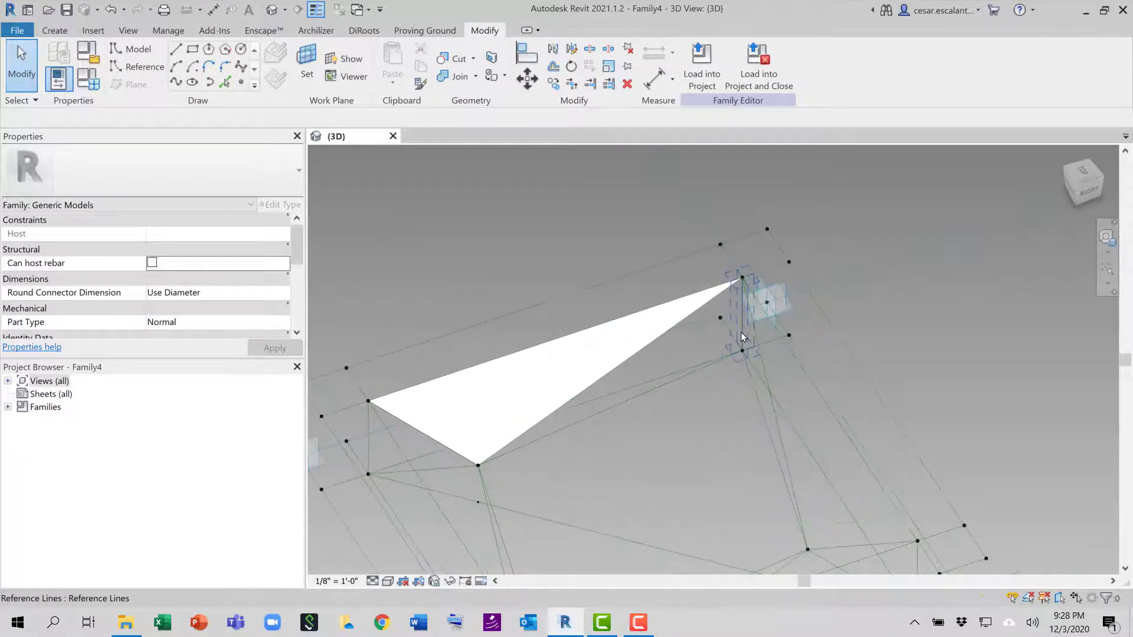
{"action": "left_click", "coordinate": [741, 331]}
{"action": "key", "text": "Caps_Lock"}
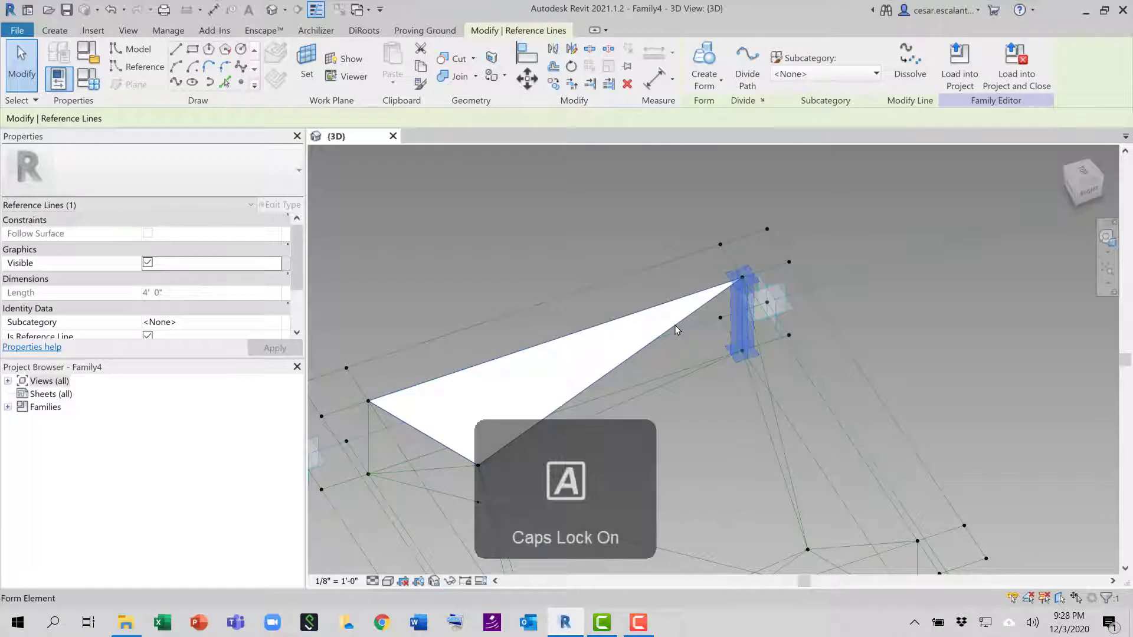
{"action": "key", "text": "Caps_Lock"}
{"action": "key", "text": "Caps_Lock"}
{"action": "key", "text": "Tab"}
{"action": "left_click", "coordinate": [675, 325], "text": "ctrl"}
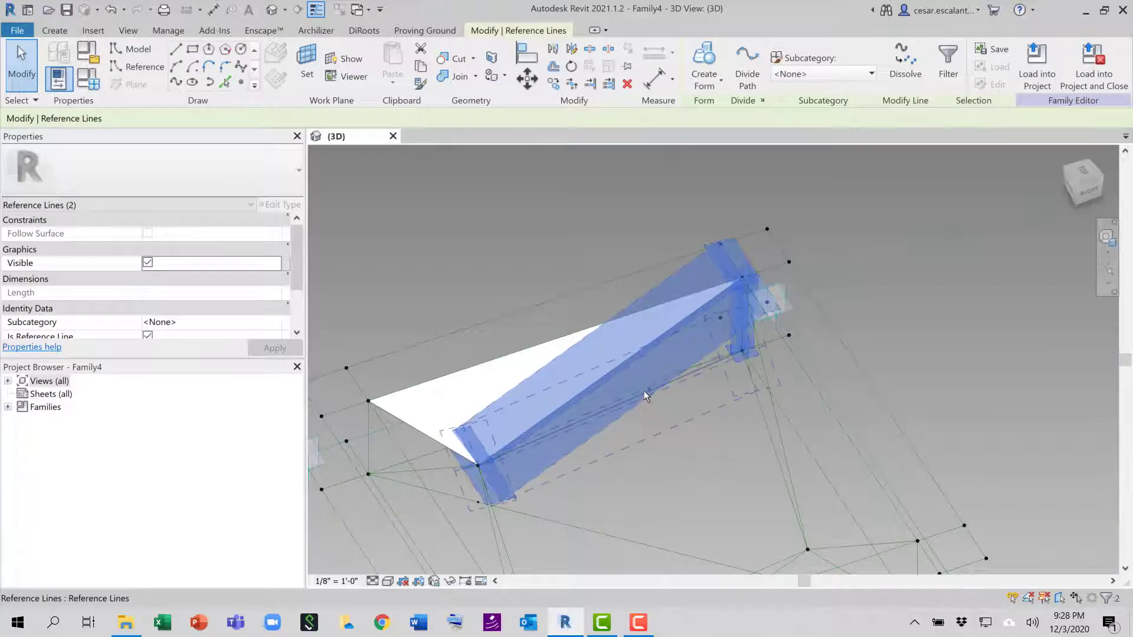
{"action": "left_click", "coordinate": [704, 65]}
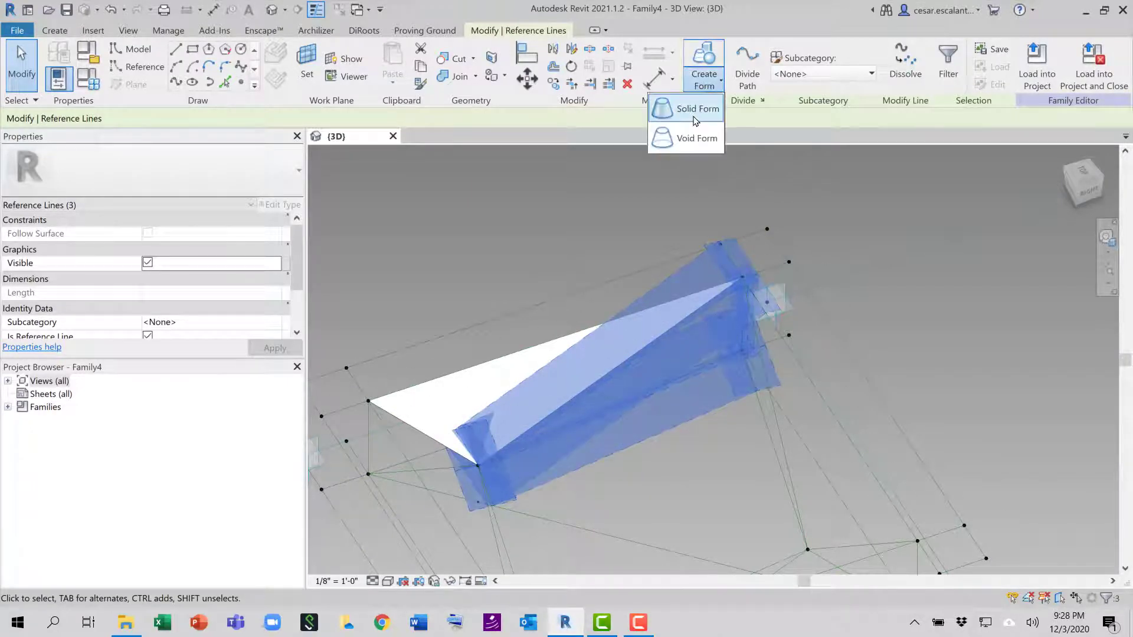
{"action": "left_click", "coordinate": [698, 106]}
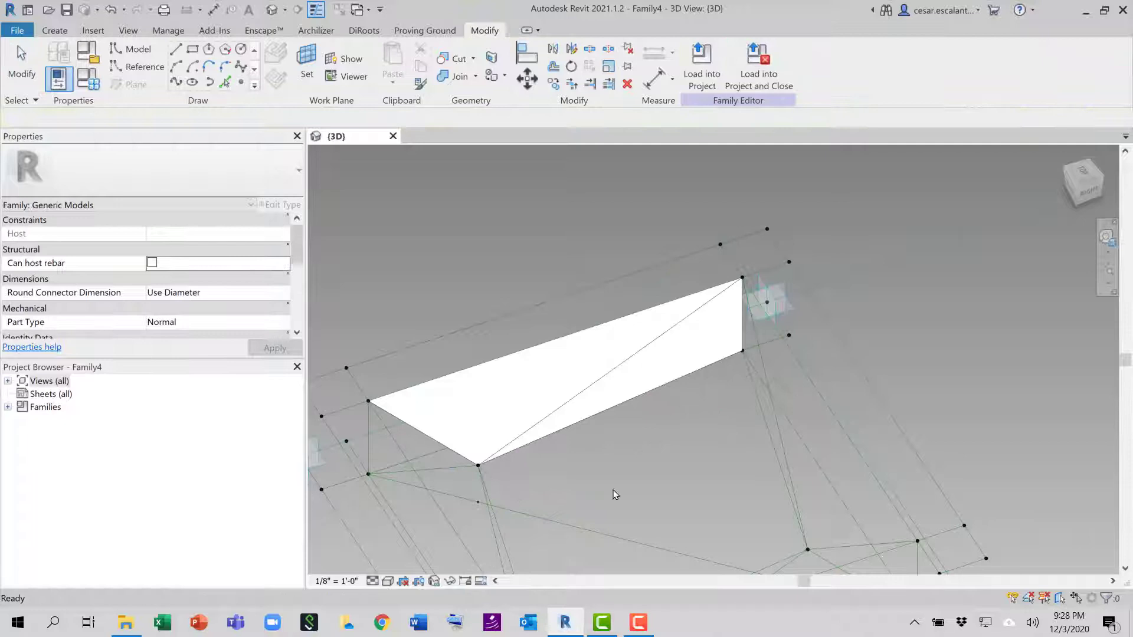
Create a solid form from two lower-edge lines, then undo it as unwanted.
{"action": "middle_click_drag", "start_coordinate": [629, 483], "coordinate": [596, 326], "text": "shift"}
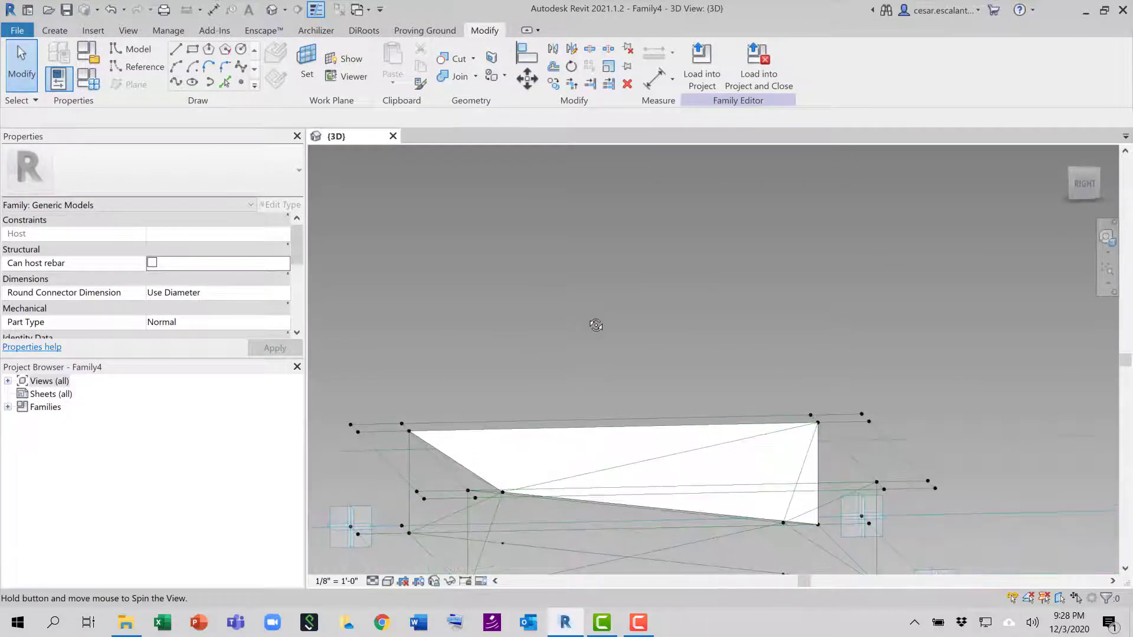
{"action": "left_click", "coordinate": [605, 535]}
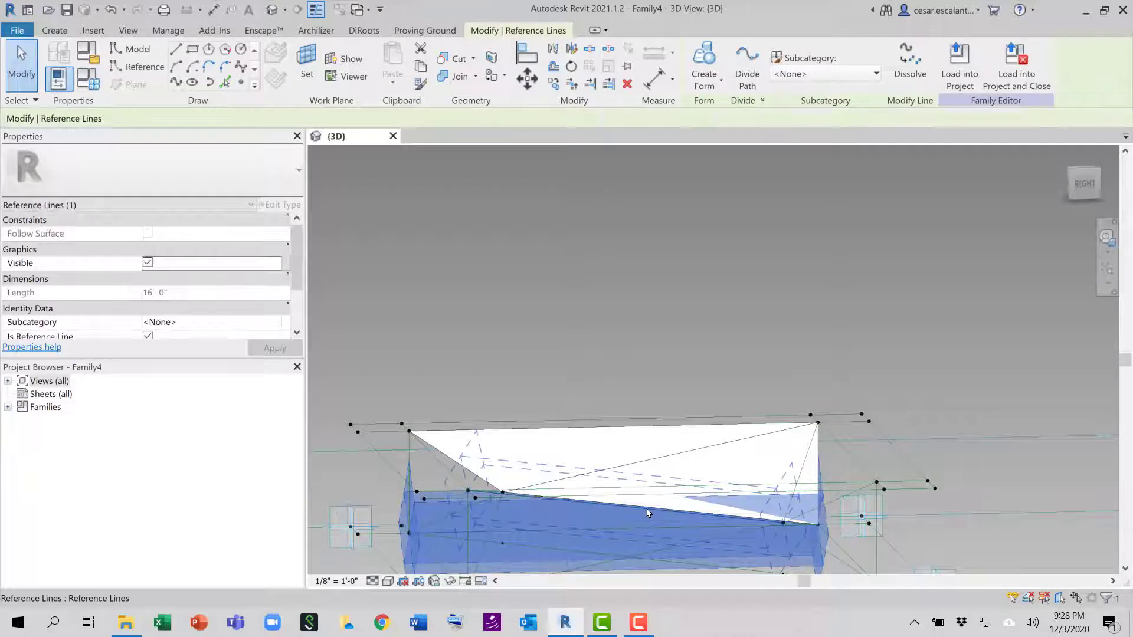
{"action": "left_click", "coordinate": [466, 542], "text": "ctrl"}
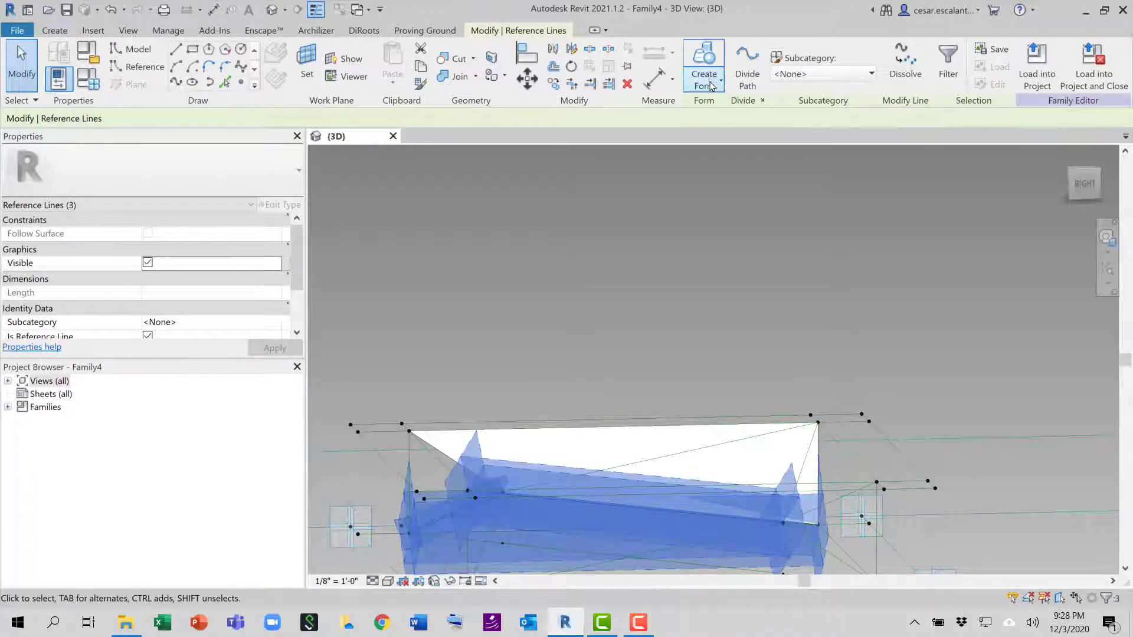
{"action": "left_click", "coordinate": [712, 86]}
{"action": "left_click", "coordinate": [678, 112]}
{"action": "left_click", "coordinate": [448, 544]}
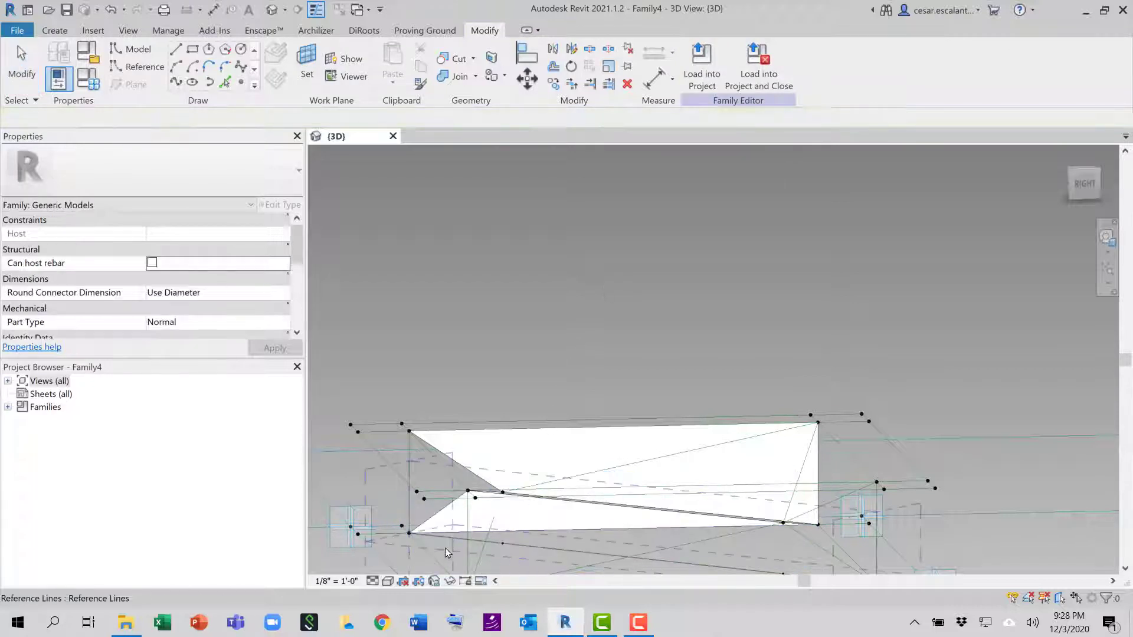
{"action": "middle_click_drag", "start_coordinate": [640, 531], "coordinate": [590, 449], "text": "shift"}
{"action": "left_click", "coordinate": [115, 11]}
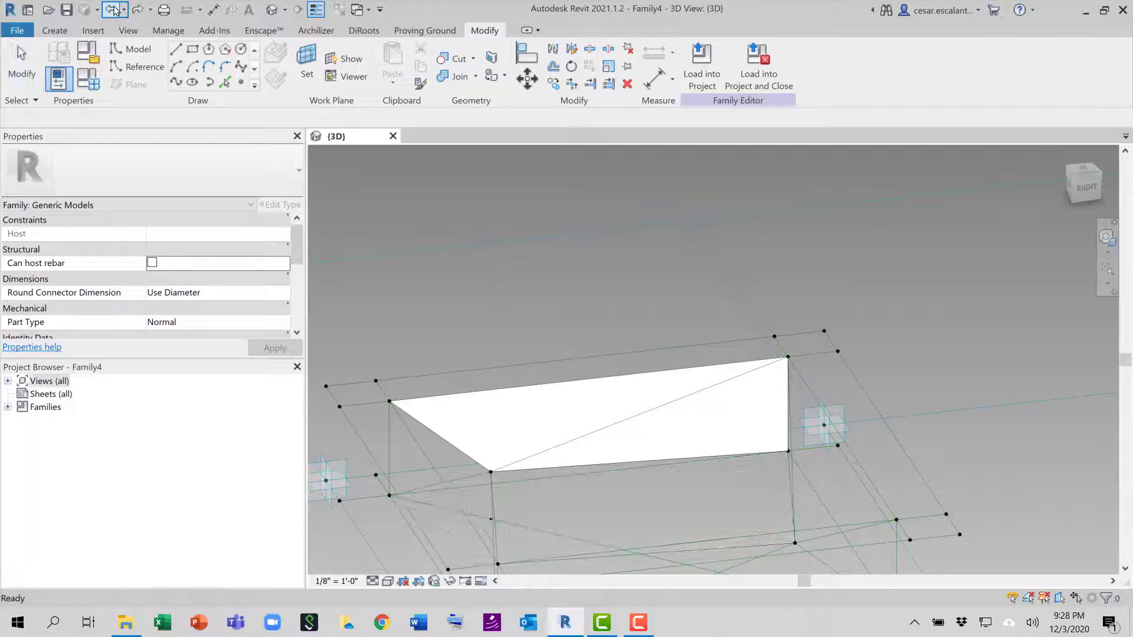
Make a flat solid surface from three reference lines at the form's left end.
{"action": "middle_click_drag", "start_coordinate": [619, 407], "coordinate": [670, 278], "text": "shift"}
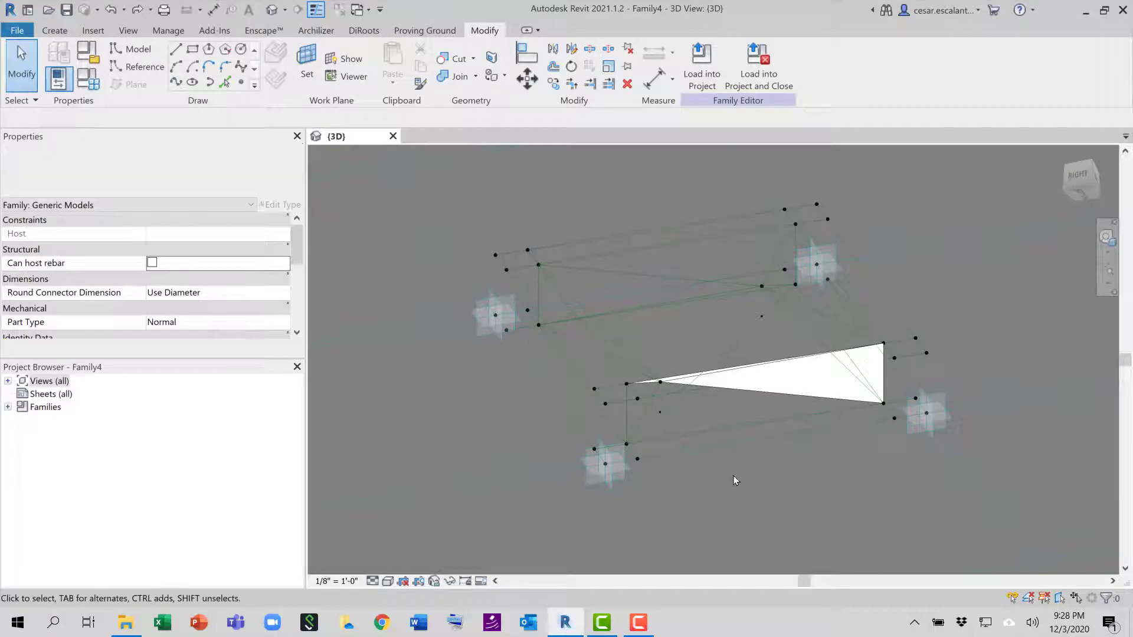
{"action": "scroll", "coordinate": [733, 460], "scroll_direction": "up", "scroll_amount": 3}
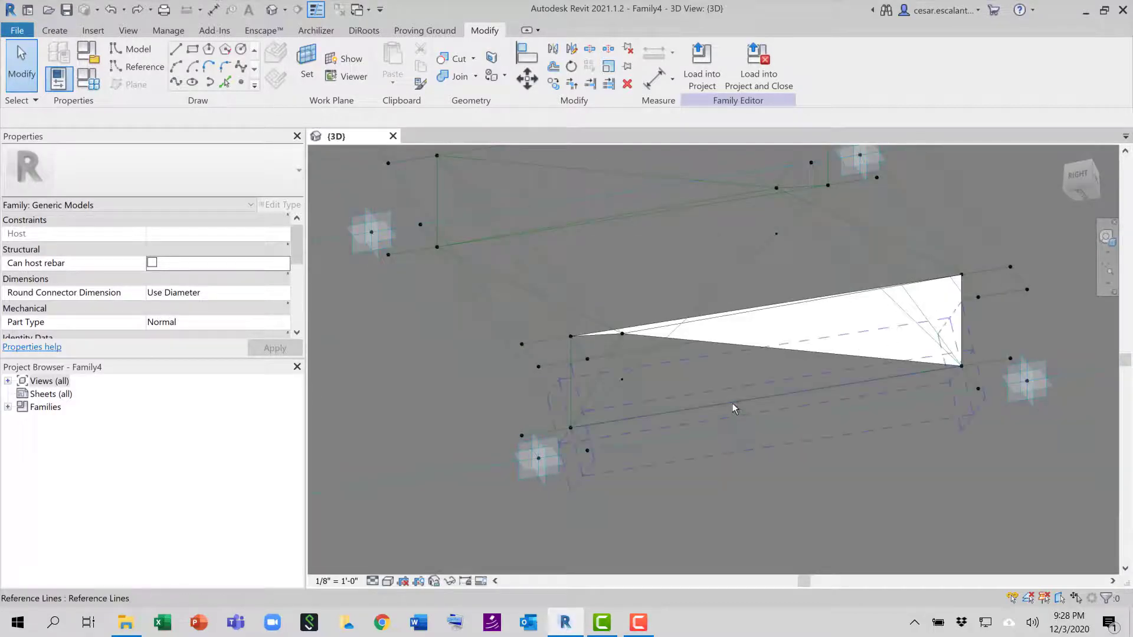
{"action": "left_click", "coordinate": [731, 404]}
{"action": "key", "text": "Caps_Lock"}
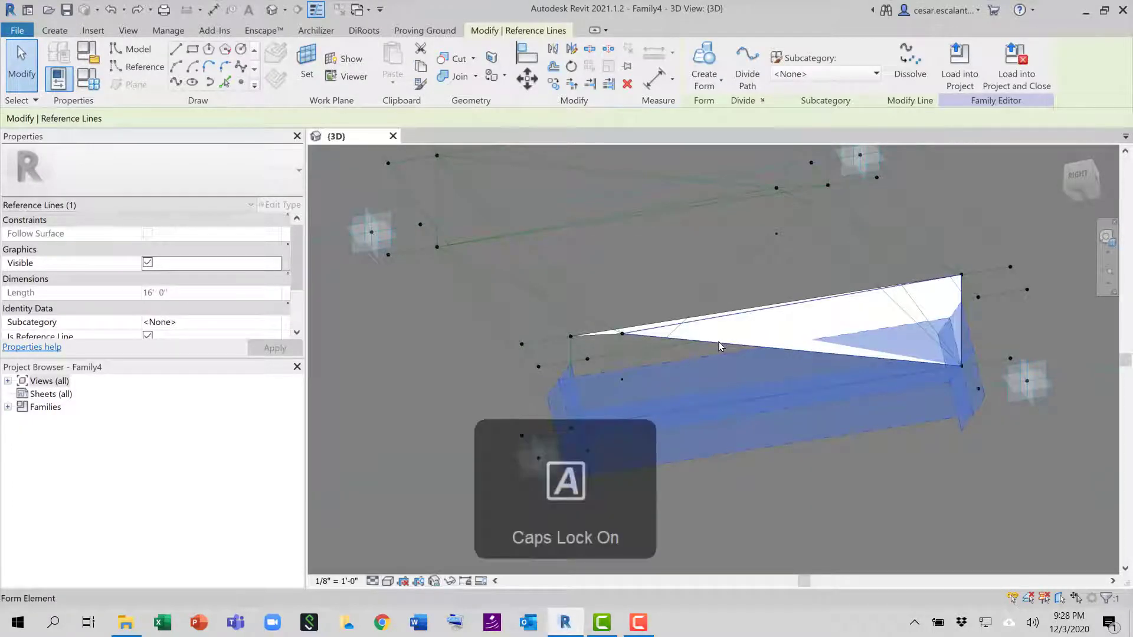
{"action": "left_click", "coordinate": [609, 365], "text": "ctrl"}
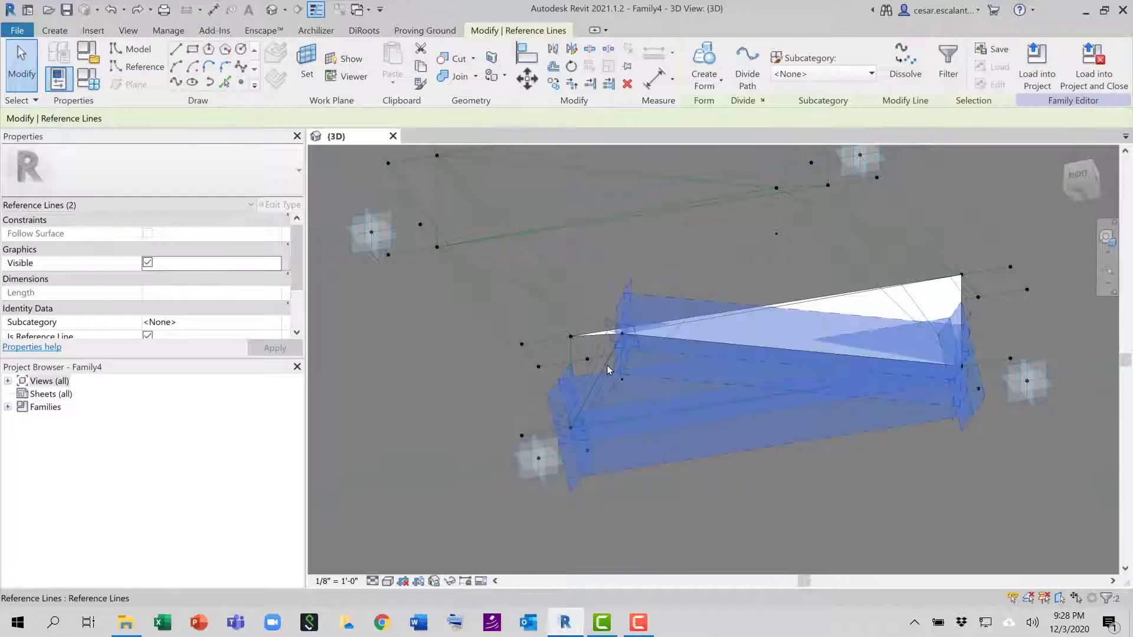
{"action": "left_click", "coordinate": [617, 333], "text": "ctrl"}
{"action": "left_click", "coordinate": [704, 81]}
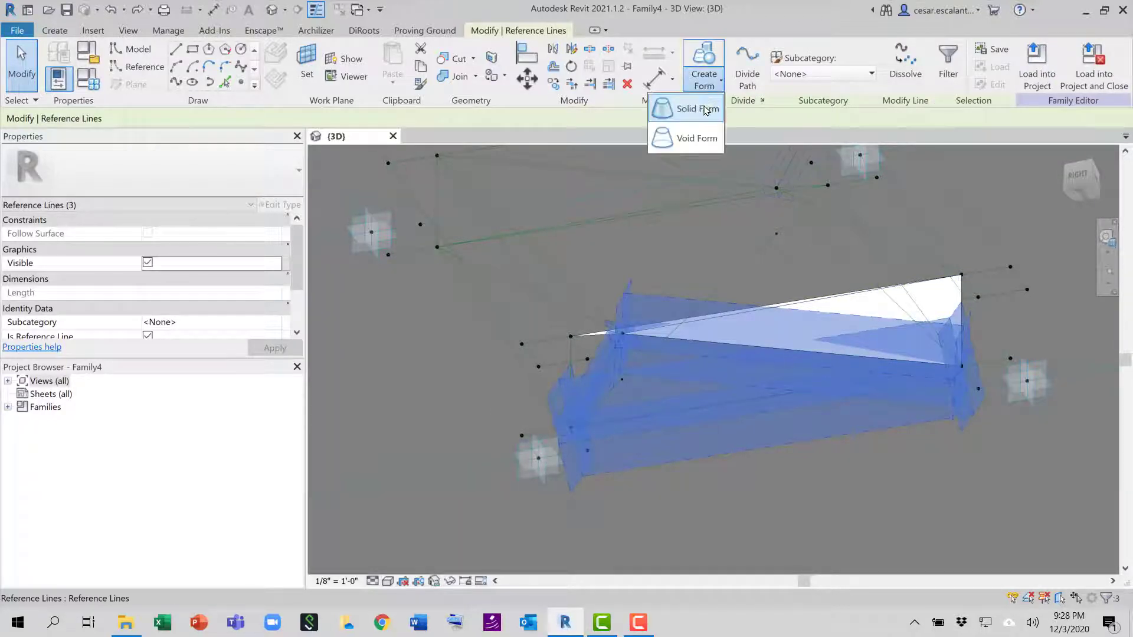
{"action": "left_click", "coordinate": [706, 111]}
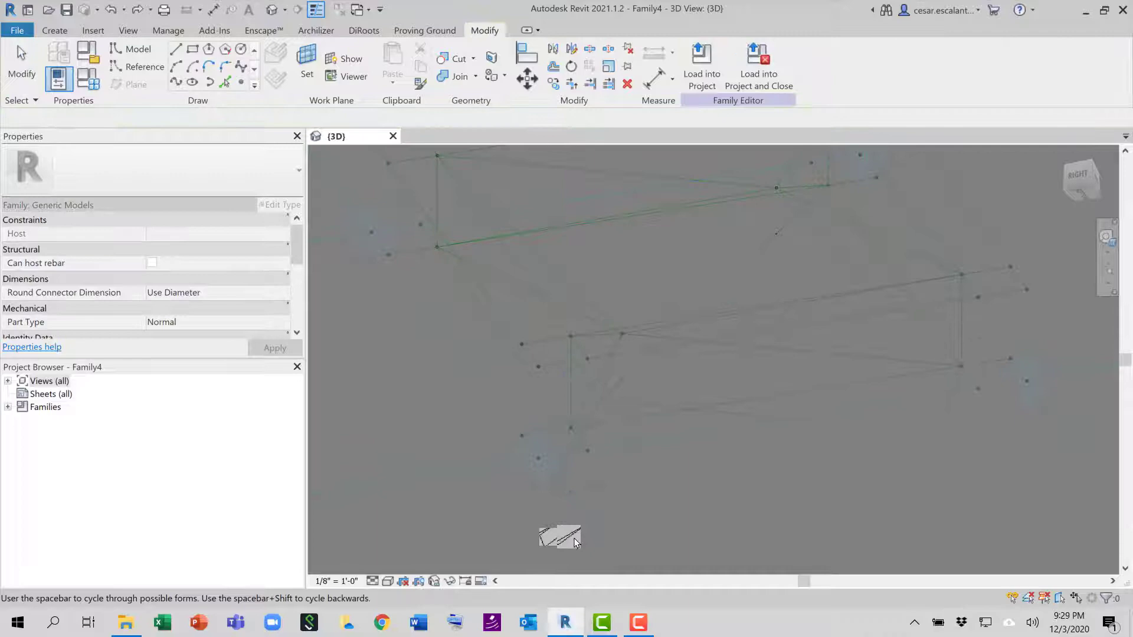
{"action": "left_click", "coordinate": [569, 539]}
Create a solid form from three reference lines, including the 16' 0" diagonal.
{"action": "middle_click_drag", "start_coordinate": [674, 483], "coordinate": [720, 521], "text": "shift"}
{"action": "middle_click_drag", "start_coordinate": [729, 324], "coordinate": [730, 428]}
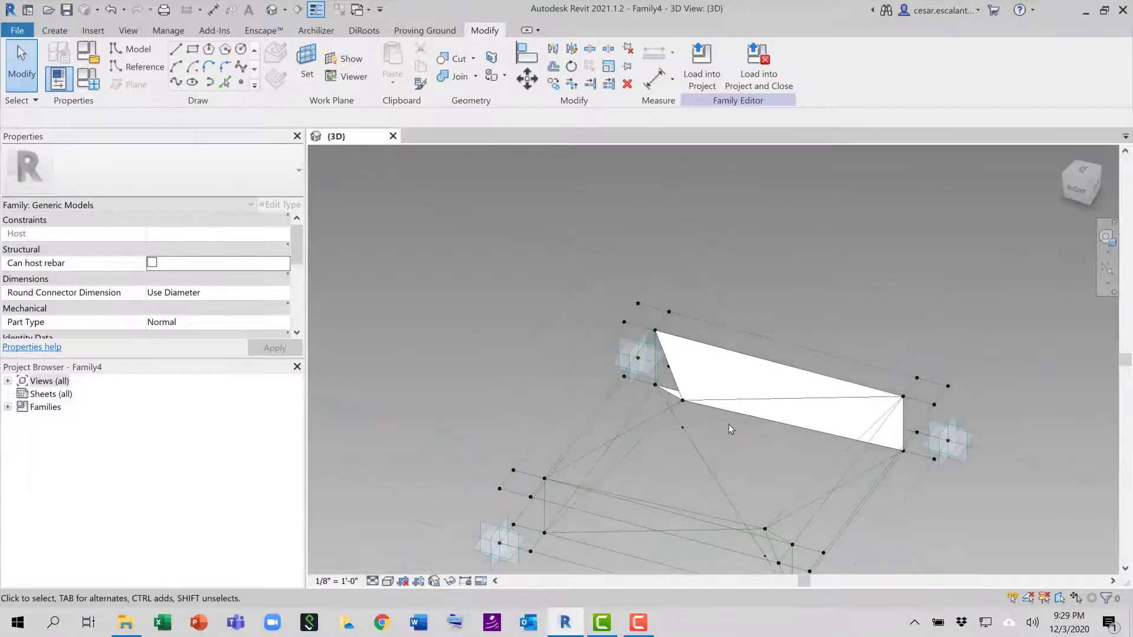
{"action": "left_click", "coordinate": [672, 373]}
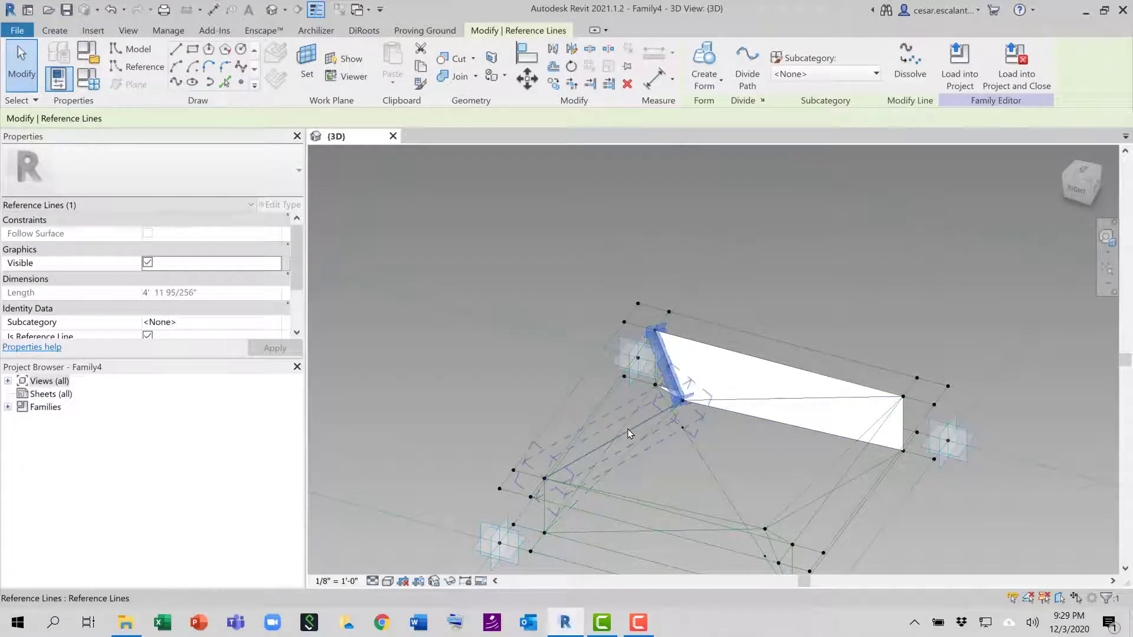
{"action": "scroll", "coordinate": [600, 440], "scroll_direction": "up", "scroll_amount": 2}
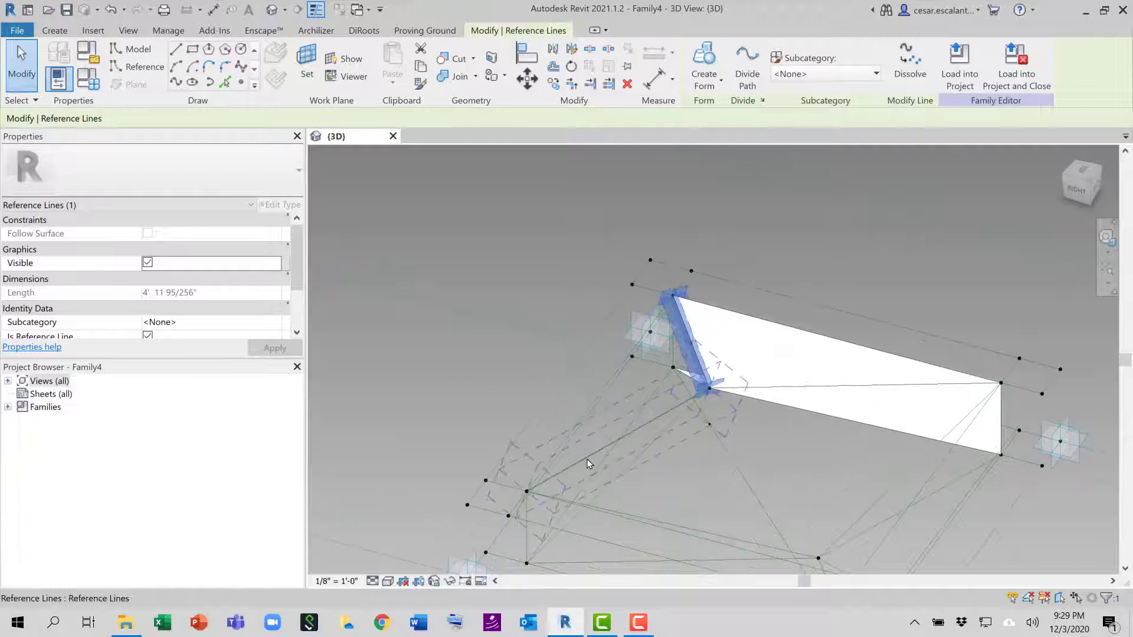
{"action": "key", "text": "Caps_Lock"}
{"action": "key", "text": "Caps_Lock"}
{"action": "left_click", "coordinate": [593, 458]}
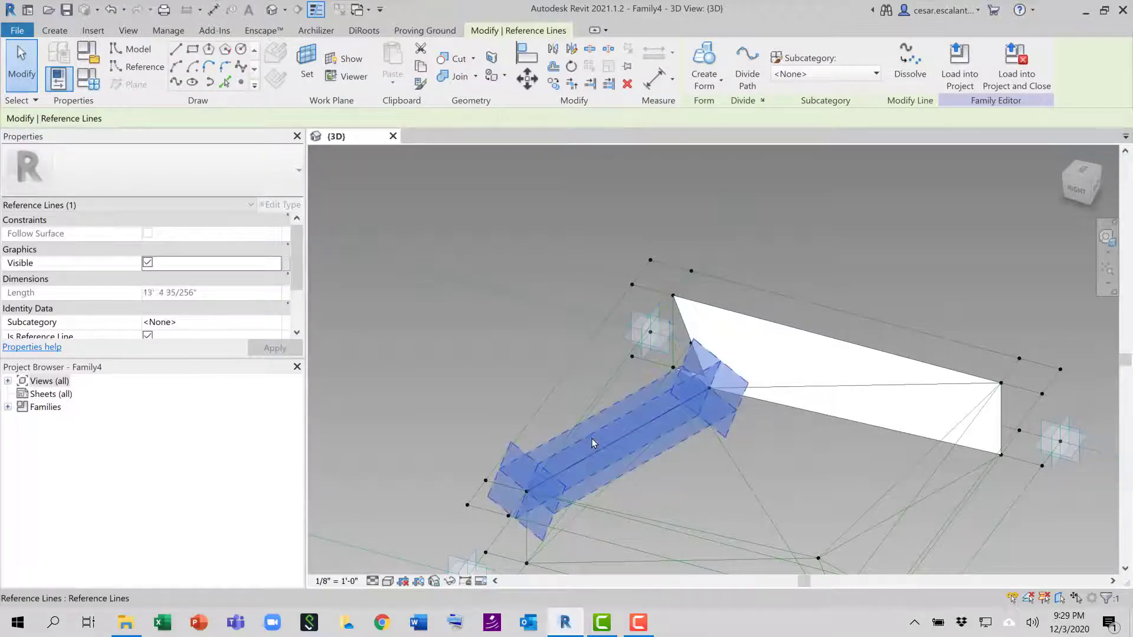
{"action": "left_click", "coordinate": [596, 391]}
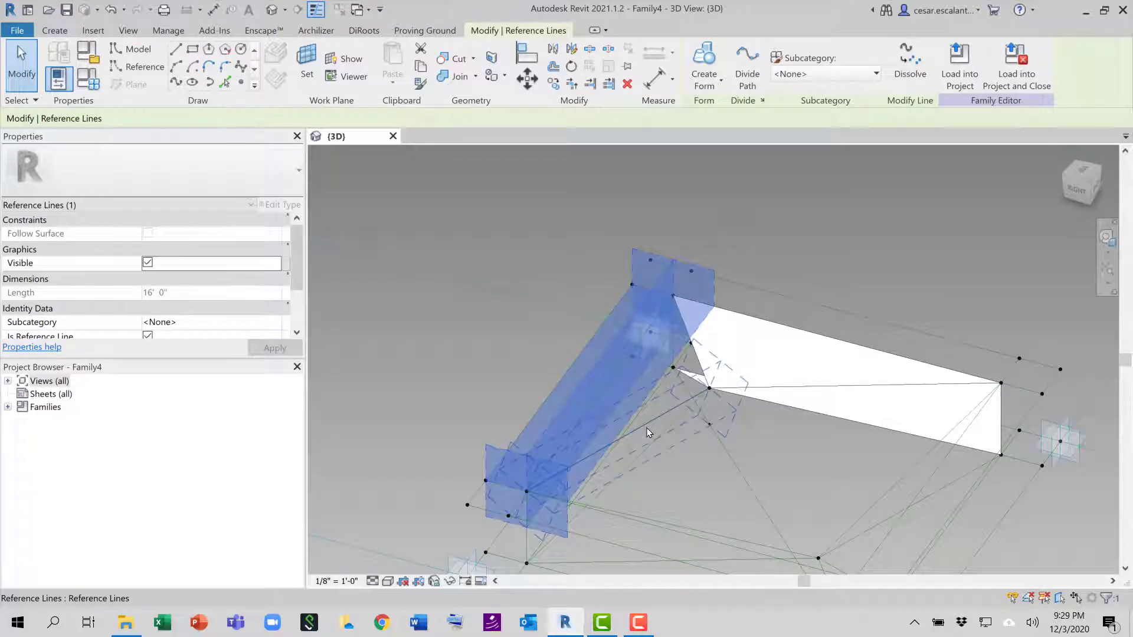
{"action": "left_click", "coordinate": [646, 427], "text": "ctrl"}
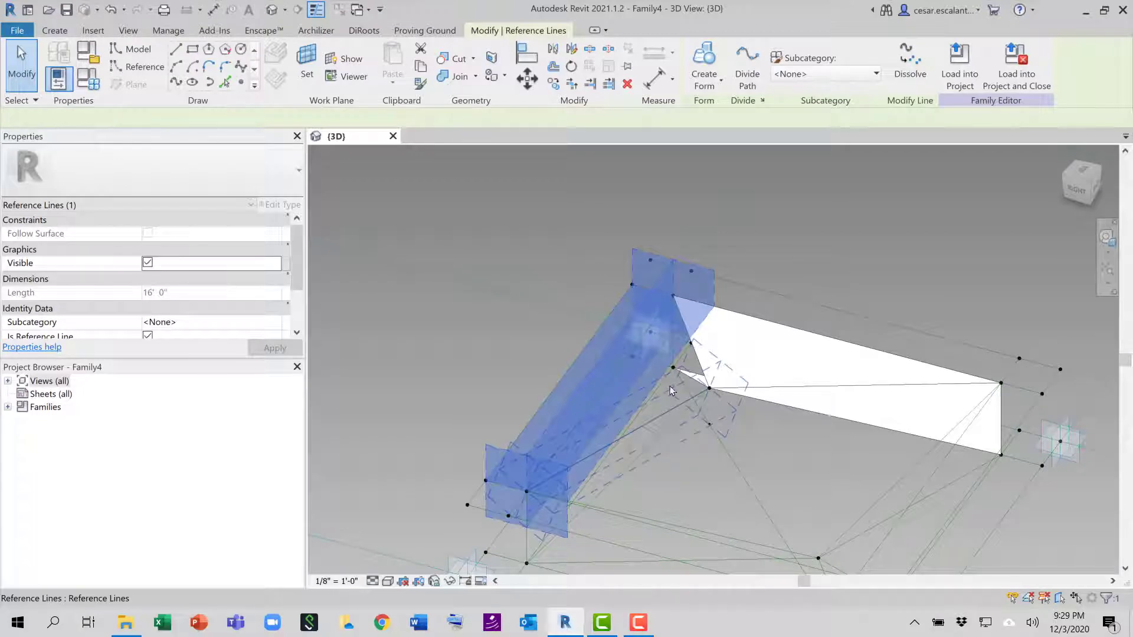
{"action": "left_click", "coordinate": [695, 350], "text": "ctrl"}
{"action": "left_click", "coordinate": [703, 83]}
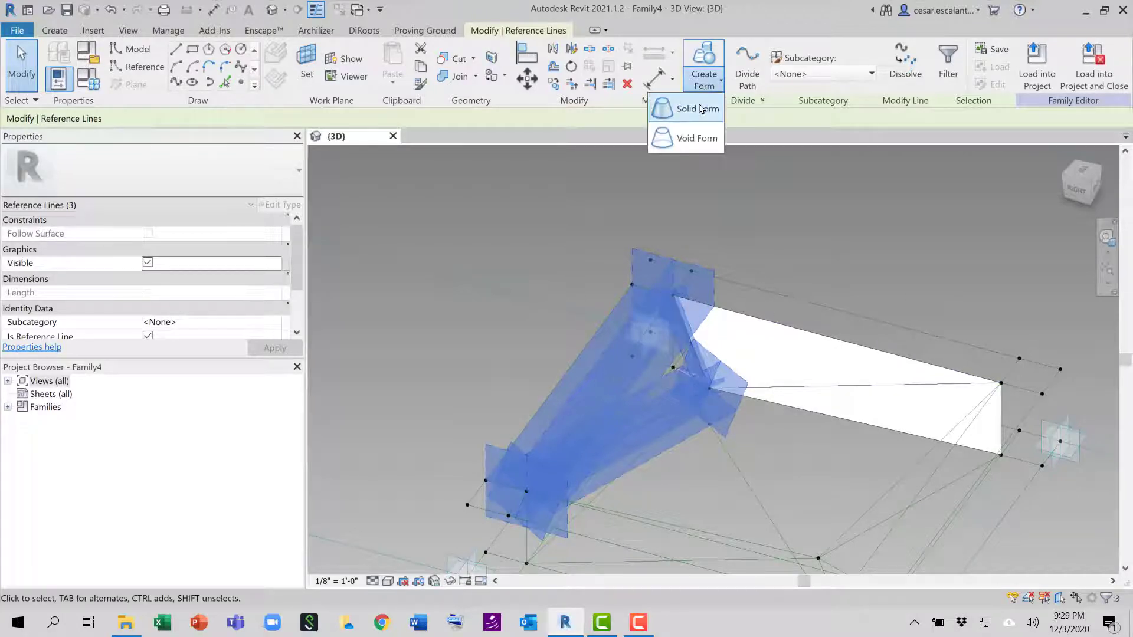
{"action": "left_click", "coordinate": [690, 106]}
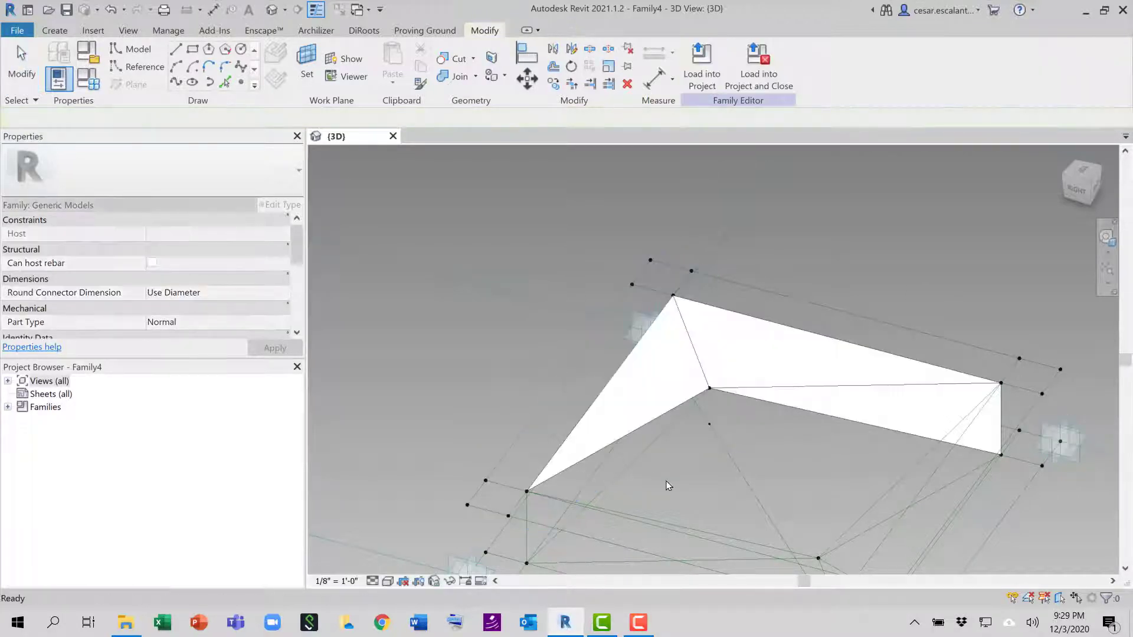
Create another form from two reference lines at the panel's corner.
{"action": "middle_click_drag", "start_coordinate": [730, 474], "coordinate": [684, 454], "text": "shift"}
{"action": "left_click", "coordinate": [672, 437]}
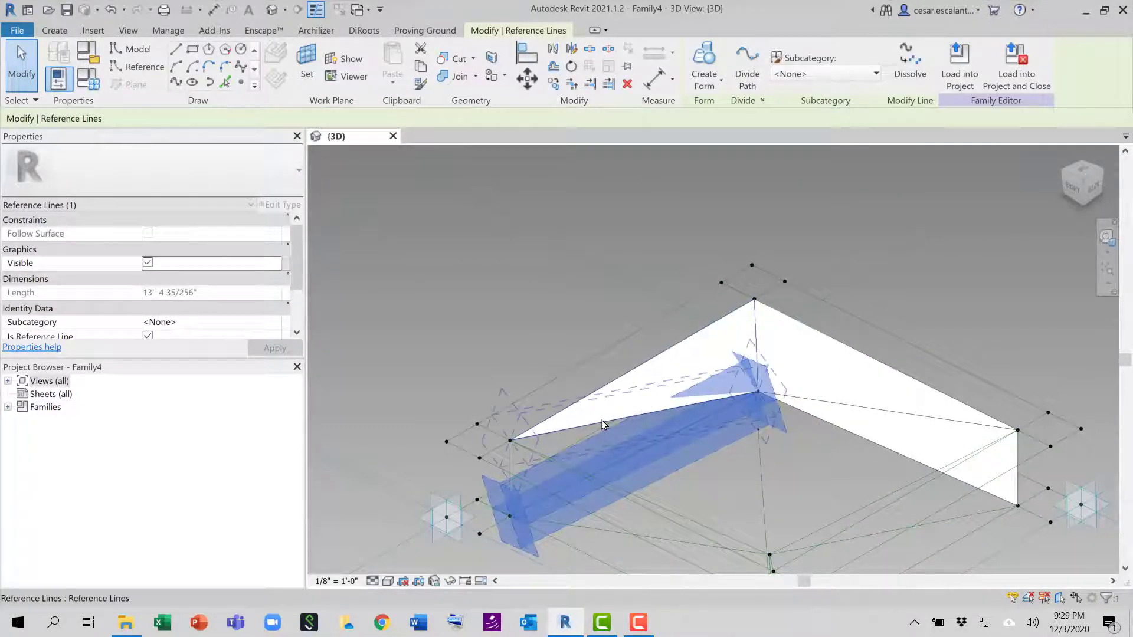
{"action": "left_click", "coordinate": [602, 420], "text": "ctrl"}
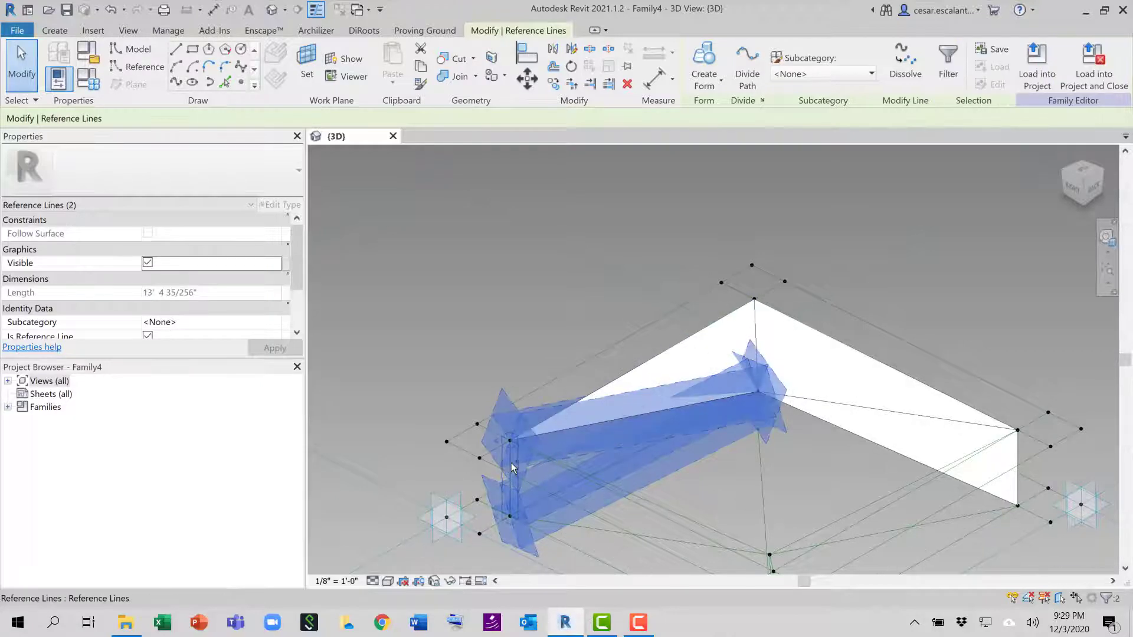
{"action": "left_click", "coordinate": [706, 87]}
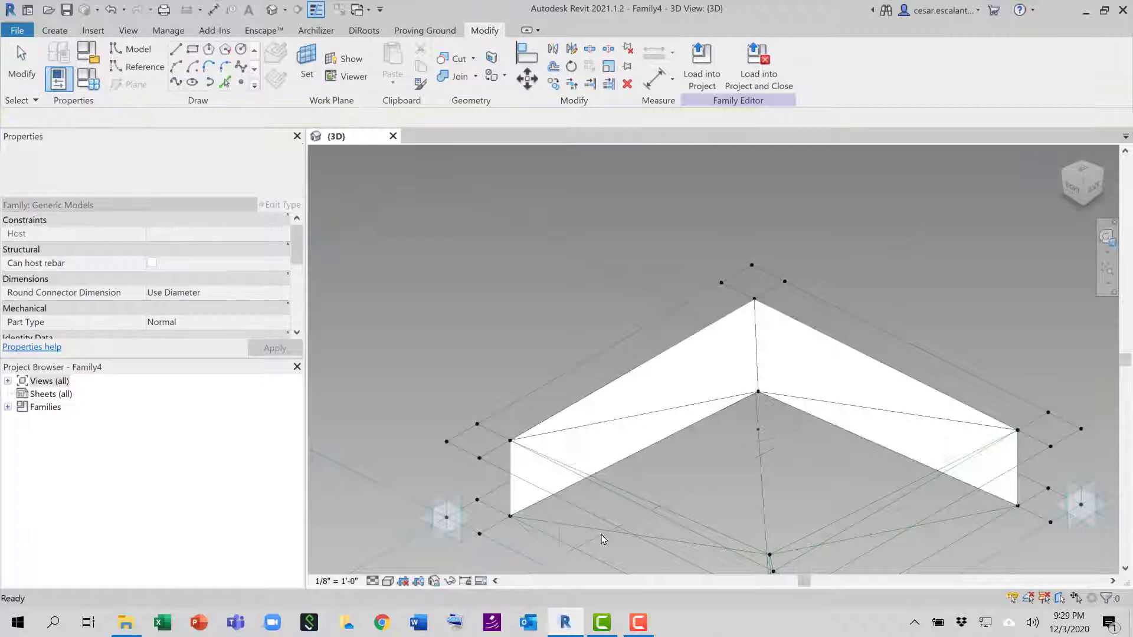
Select the connected chain of lower-edge reference lines for a new solid form.
{"action": "middle_click_drag", "start_coordinate": [790, 495], "coordinate": [757, 196], "text": "shift"}
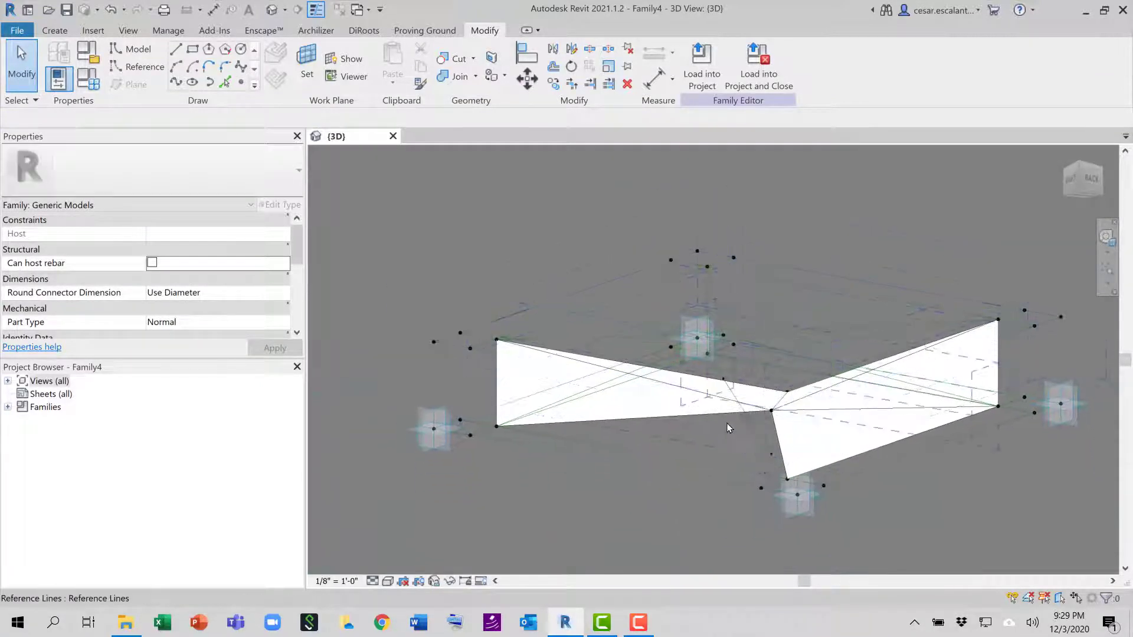
{"action": "left_click", "coordinate": [653, 453]}
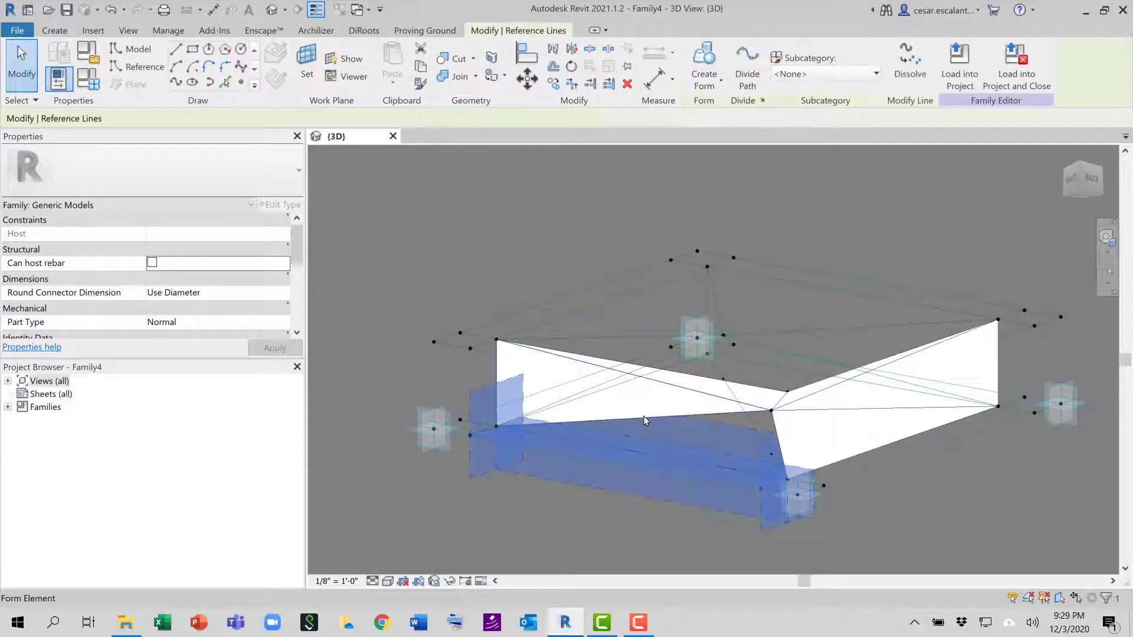
{"action": "key", "text": "Tab"}
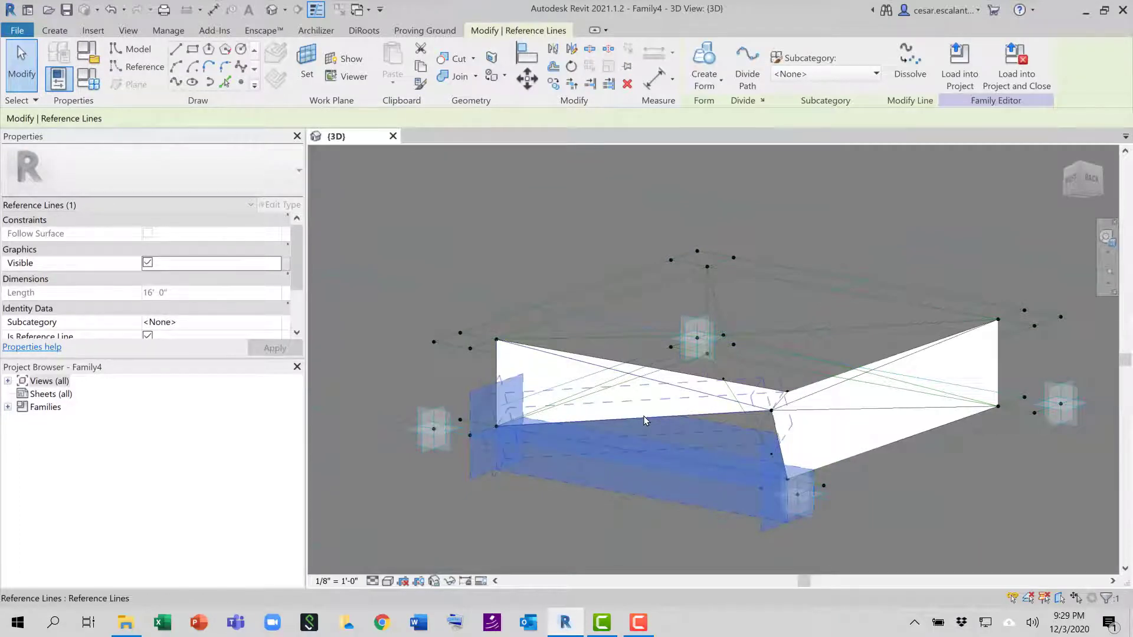
{"action": "left_click", "coordinate": [643, 415]}
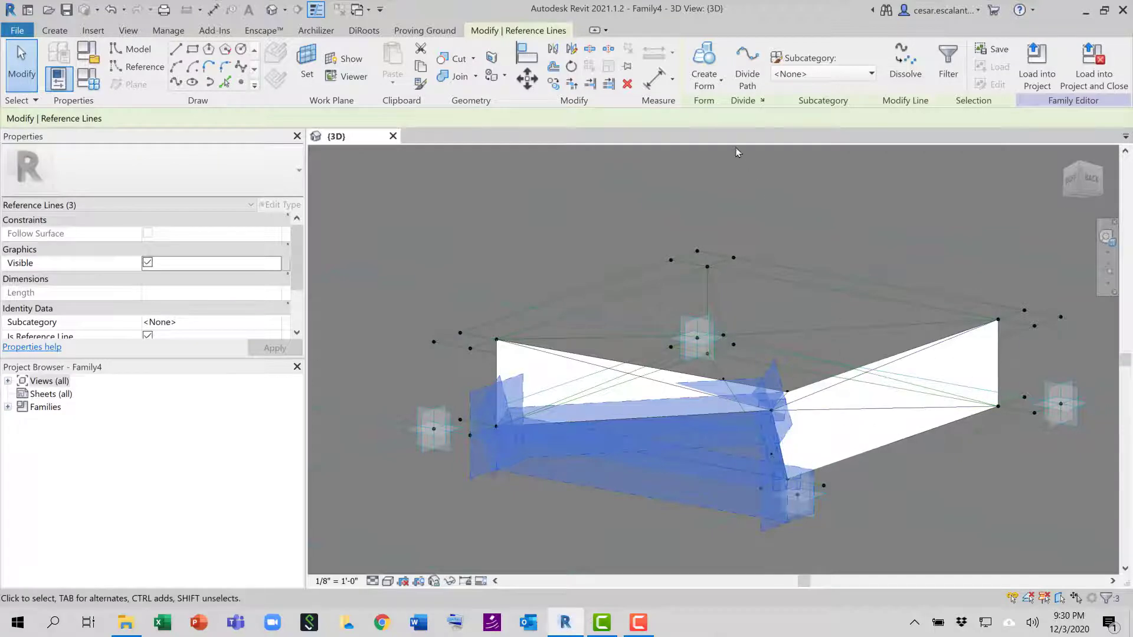
{"action": "left_click", "coordinate": [703, 89]}
Turn the selected chain and two far-side lines into solid surfaces.
{"action": "left_click", "coordinate": [698, 109]}
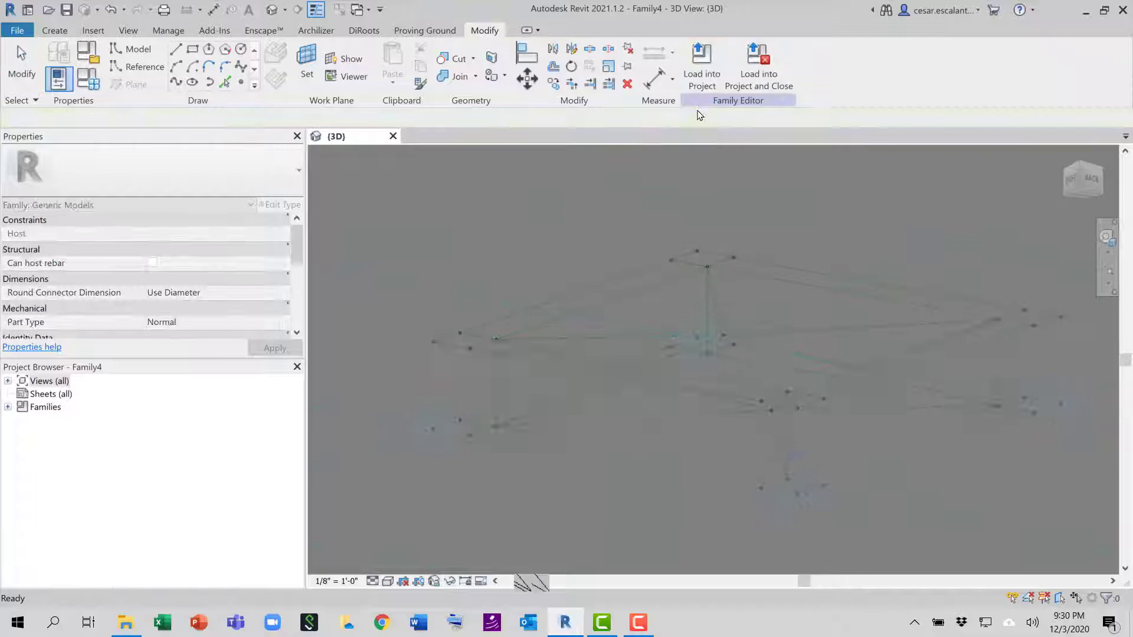
{"action": "middle_click_drag", "start_coordinate": [621, 519], "coordinate": [1021, 527], "text": "shift"}
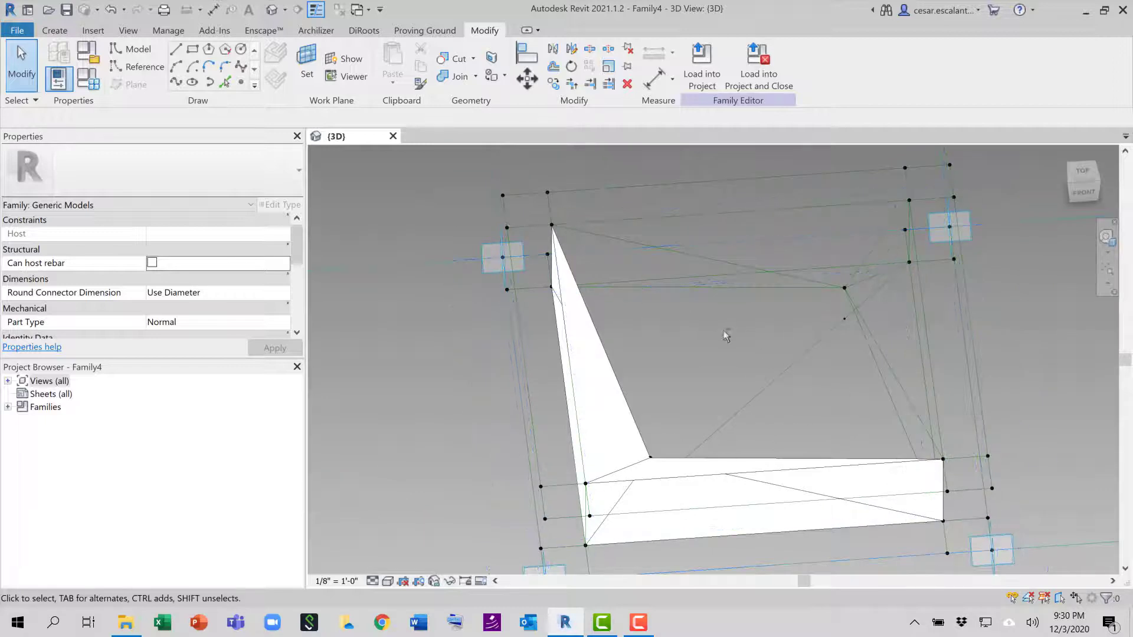
{"action": "middle_click_drag", "start_coordinate": [725, 335], "coordinate": [660, 316], "text": "shift"}
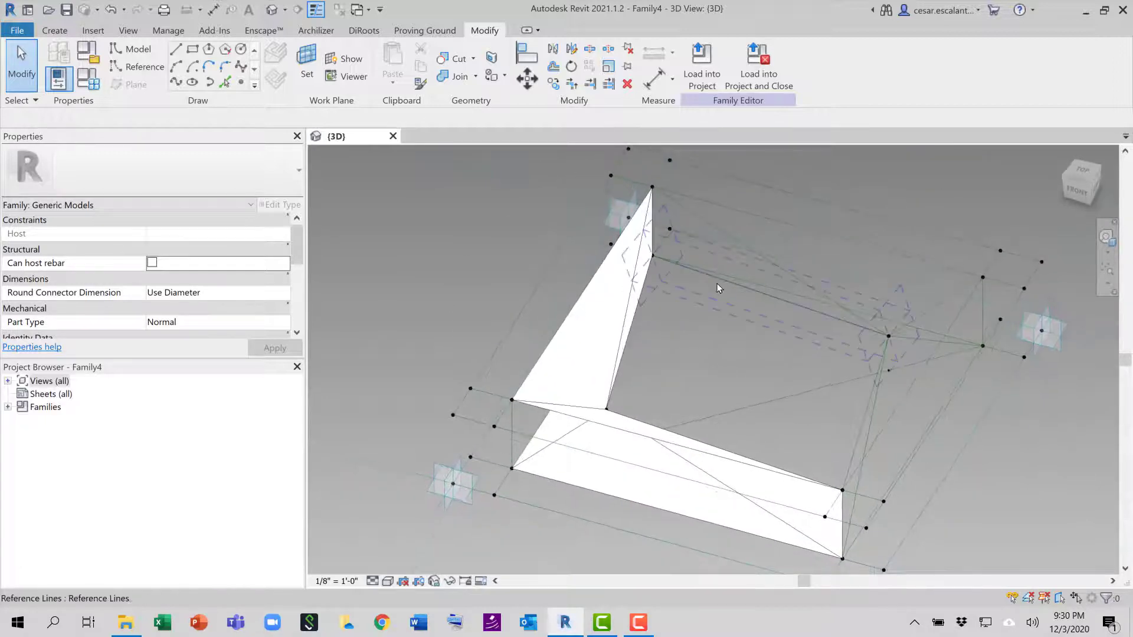
{"action": "left_click", "coordinate": [717, 266]}
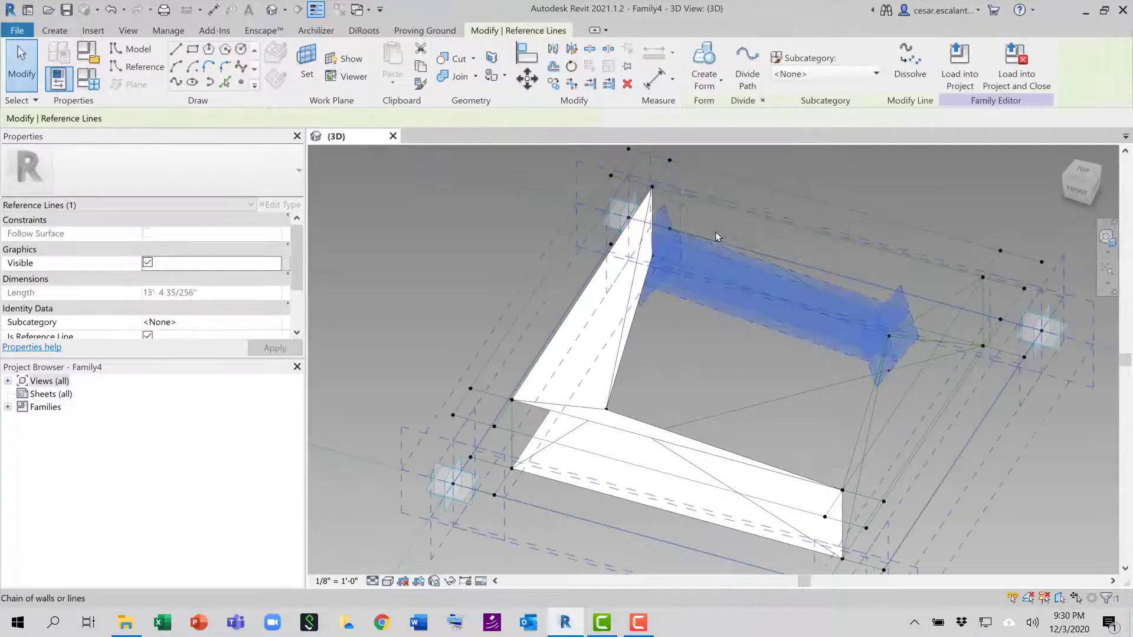
{"action": "left_click", "coordinate": [677, 260], "text": "ctrl"}
{"action": "middle_click_drag", "start_coordinate": [744, 357], "coordinate": [707, 228], "text": "shift"}
{"action": "scroll", "coordinate": [708, 228], "scroll_direction": "up", "scroll_amount": 2}
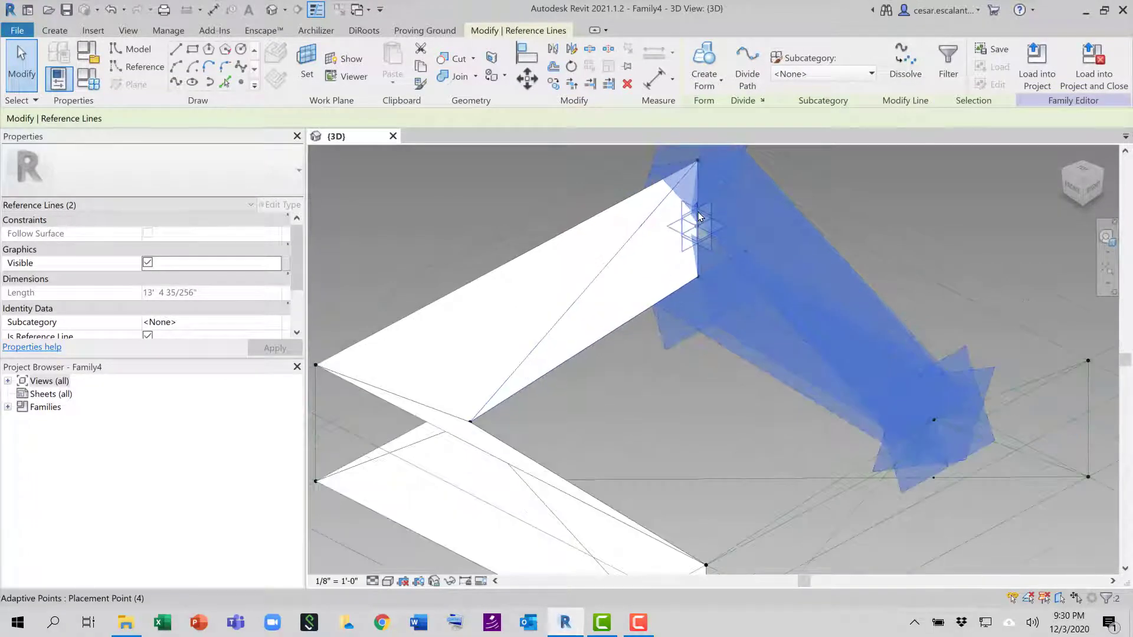
{"action": "left_click", "coordinate": [704, 90]}
{"action": "left_click", "coordinate": [701, 110]}
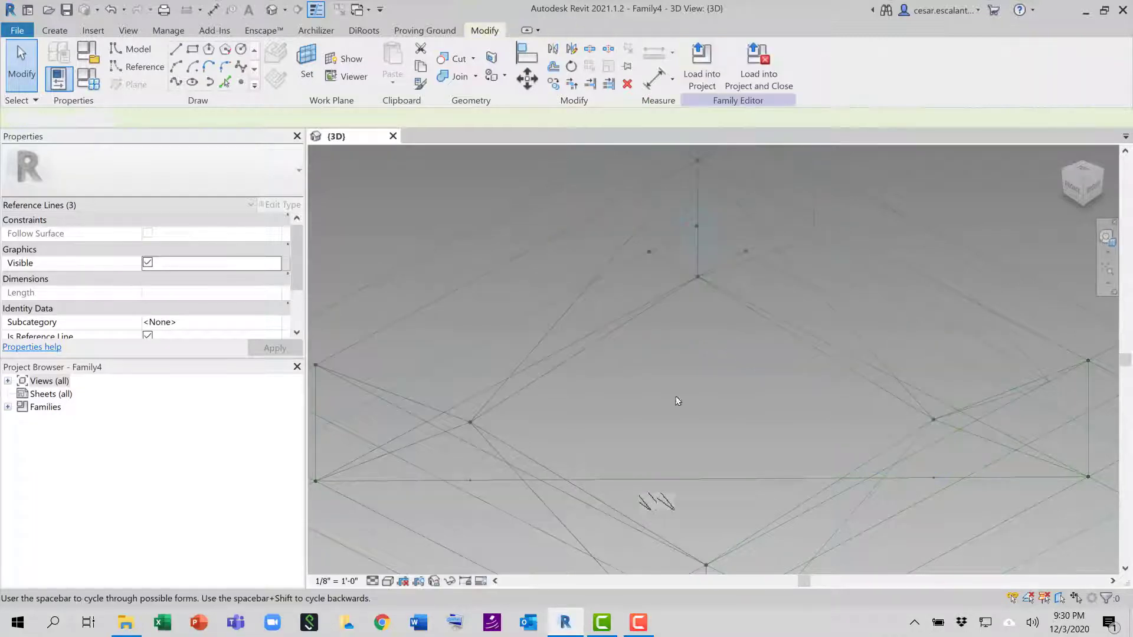
{"action": "left_click", "coordinate": [664, 502]}
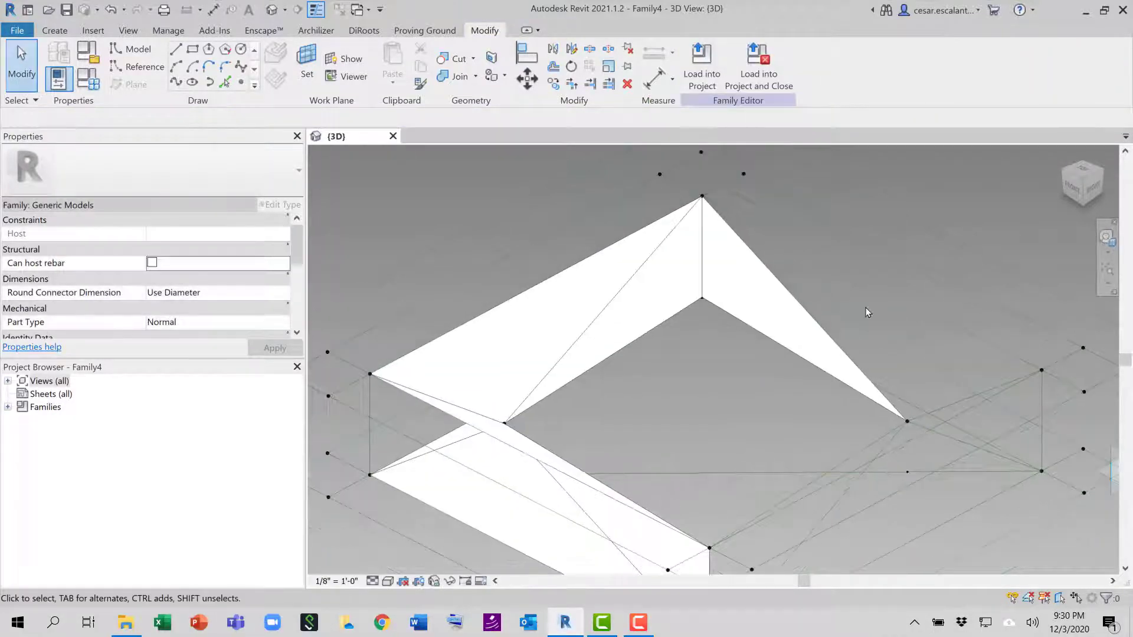
Close the panel's right side with a triangular solid surface from three edge lines.
{"action": "left_click", "coordinate": [961, 440]}
{"action": "key", "text": "Caps_Lock"}
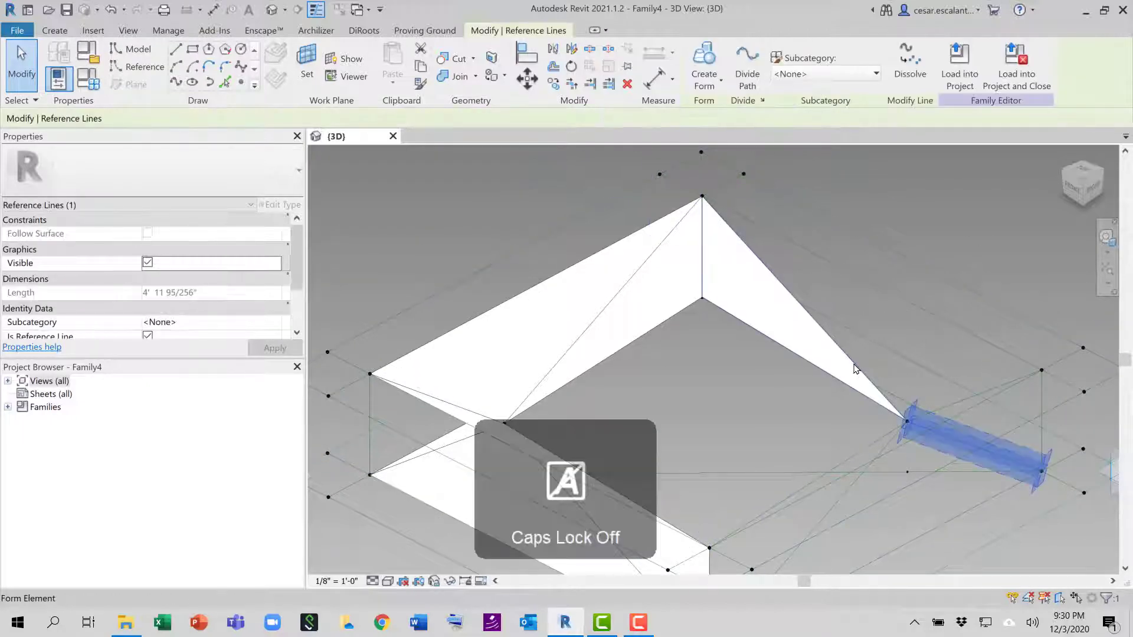
{"action": "left_click", "coordinate": [915, 309], "text": "ctrl"}
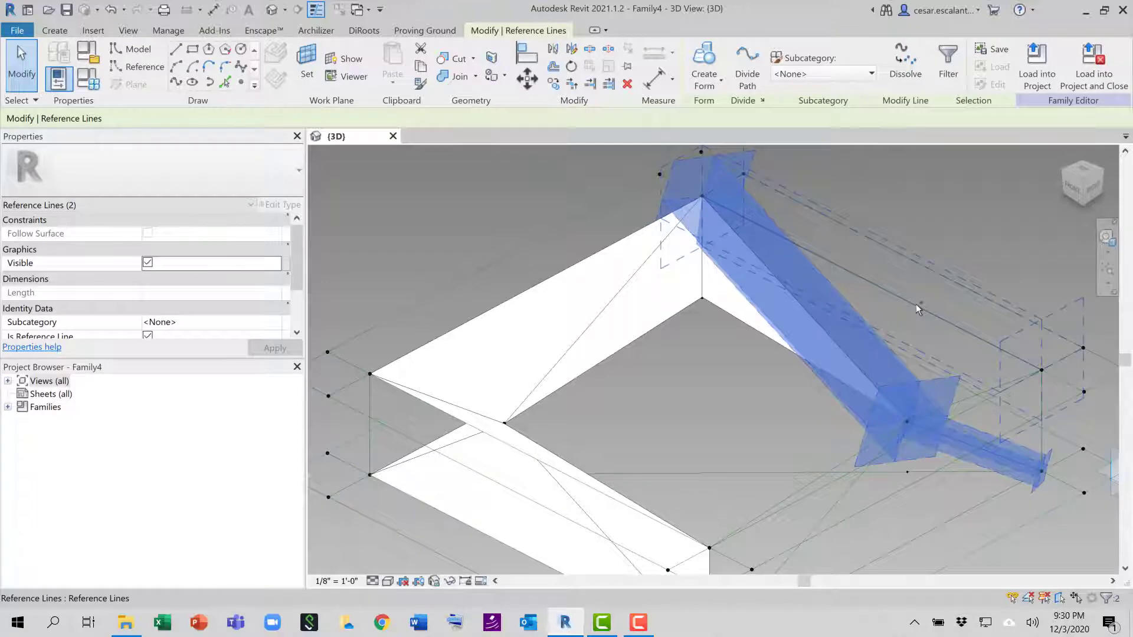
{"action": "key", "text": "Escape"}
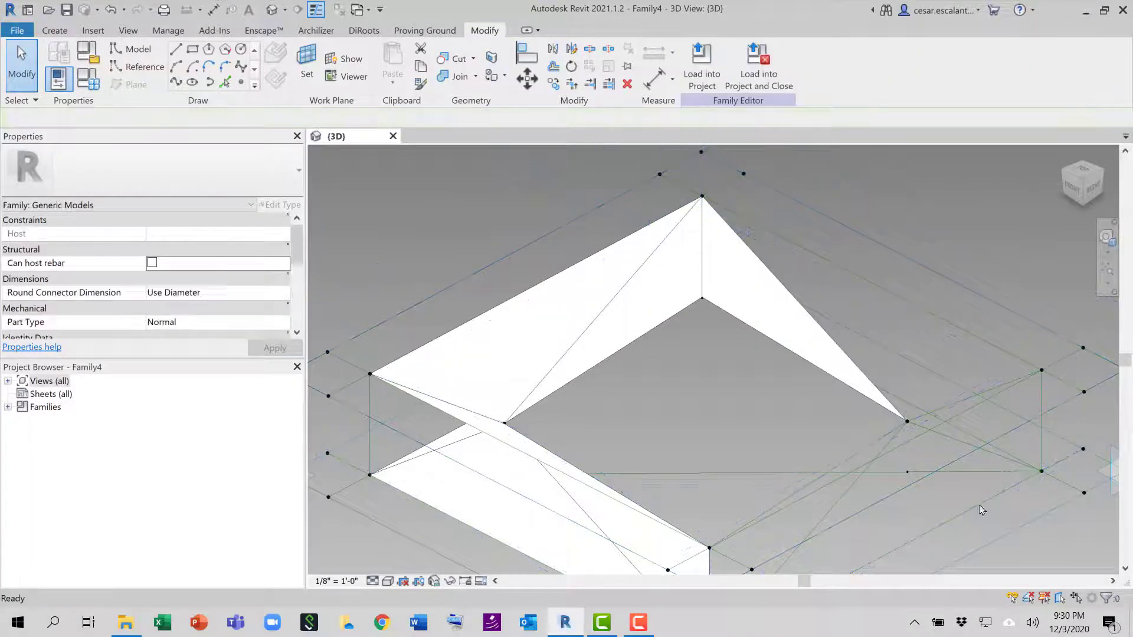
{"action": "middle_click_drag", "start_coordinate": [1026, 472], "coordinate": [1011, 387], "text": "shift"}
{"action": "left_click", "coordinate": [1011, 380]}
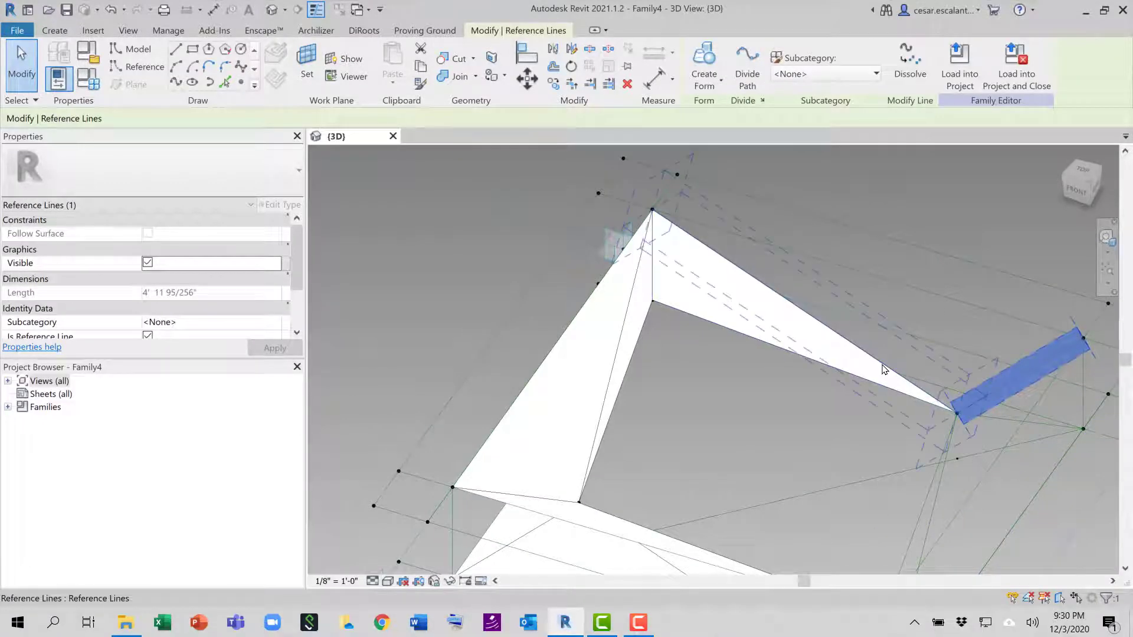
{"action": "left_click", "coordinate": [948, 299], "text": "ctrl"}
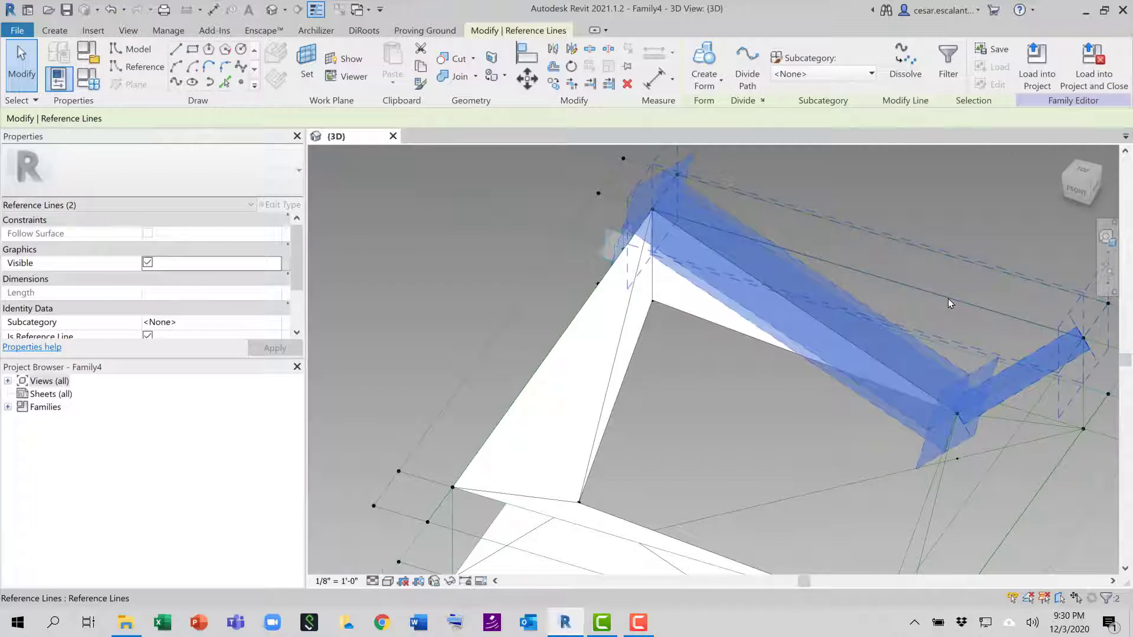
{"action": "left_click", "coordinate": [948, 299], "text": "ctrl"}
{"action": "left_click", "coordinate": [720, 86]}
{"action": "left_click", "coordinate": [706, 153]}
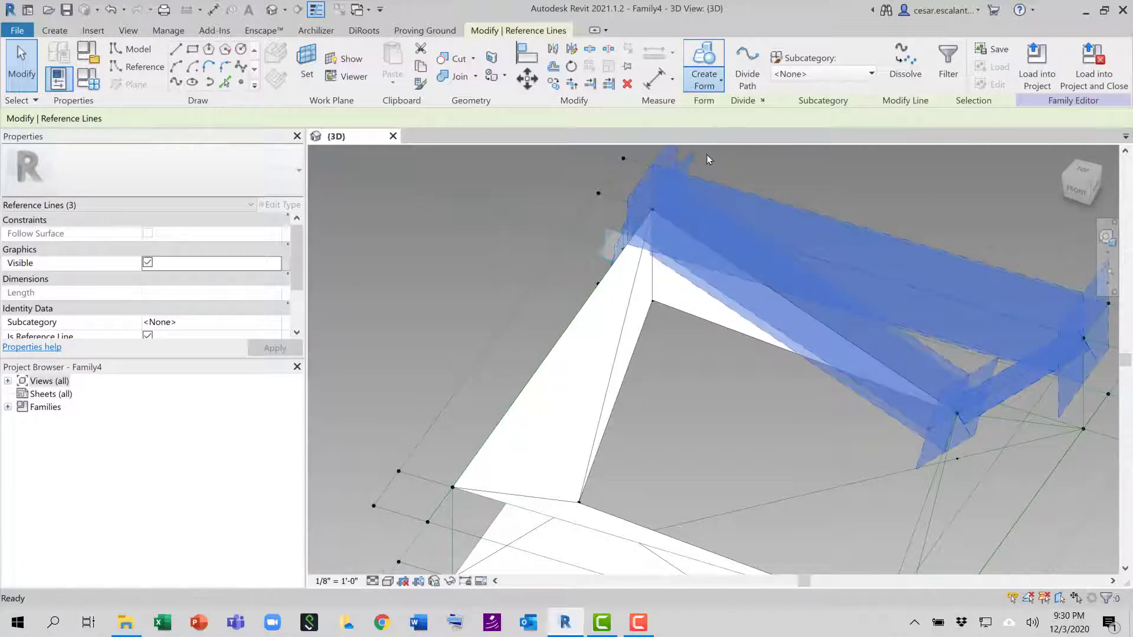
{"action": "left_click", "coordinate": [722, 463]}
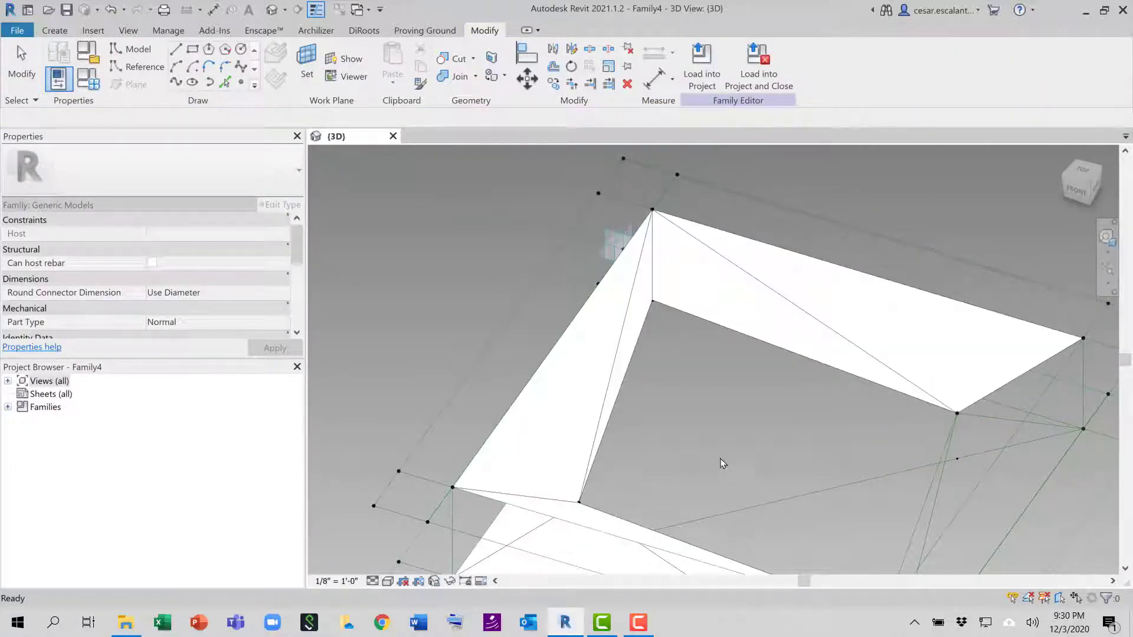
Fill the panel's open side with a solid form from three reference lines.
{"action": "middle_click_drag", "start_coordinate": [906, 452], "coordinate": [869, 306], "text": "shift"}
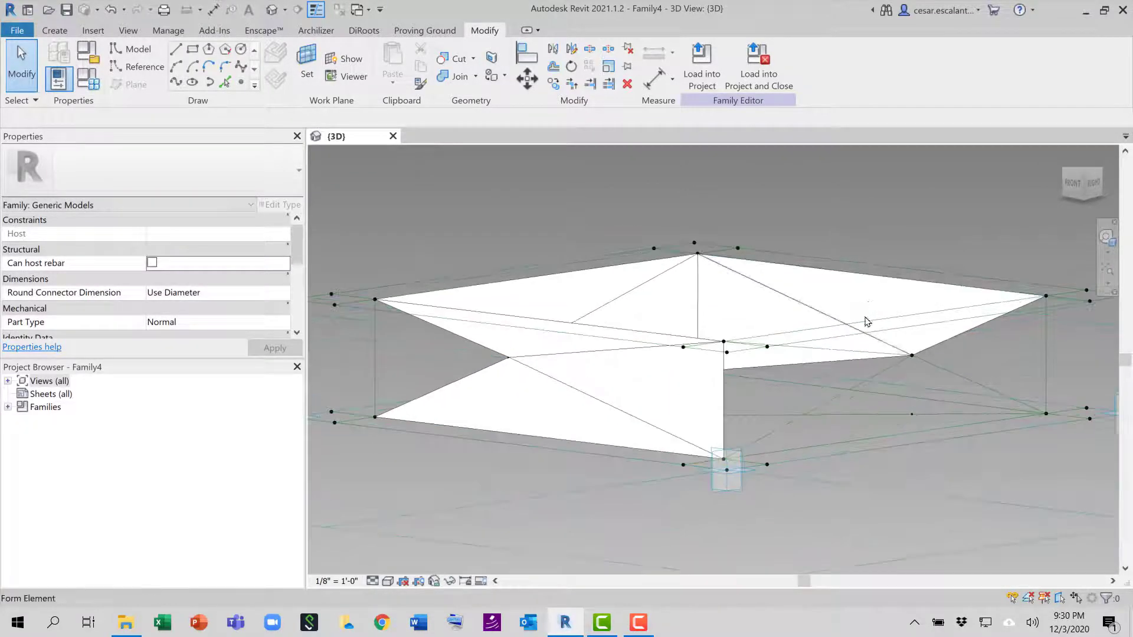
{"action": "left_click", "coordinate": [933, 402]}
{"action": "left_click", "coordinate": [853, 365], "text": "ctrl"}
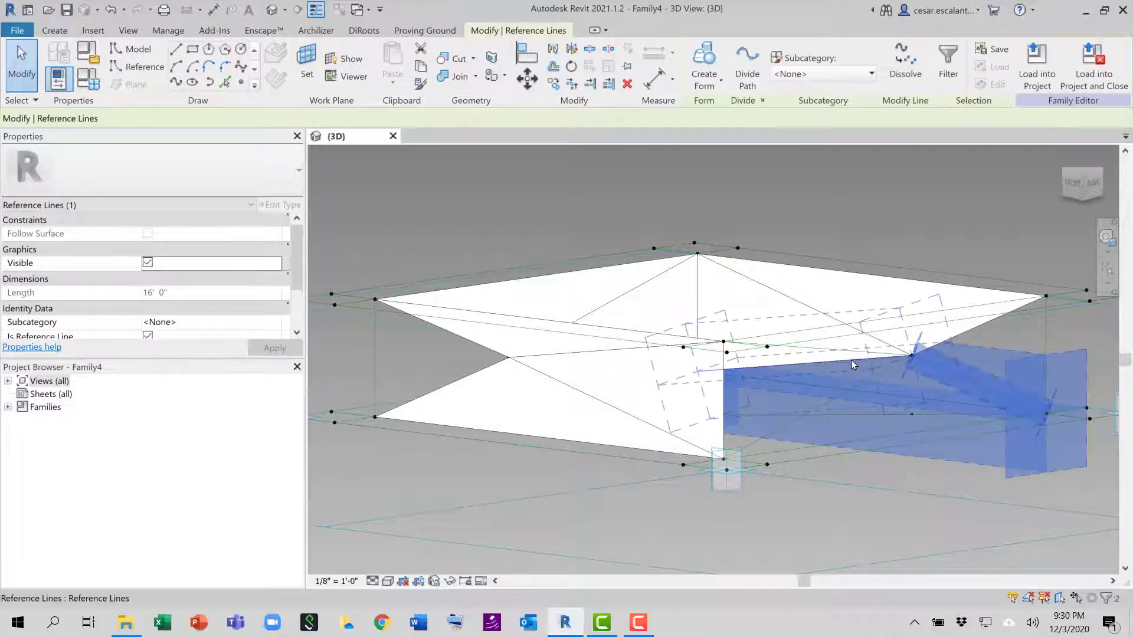
{"action": "left_click", "coordinate": [851, 358], "text": "ctrl"}
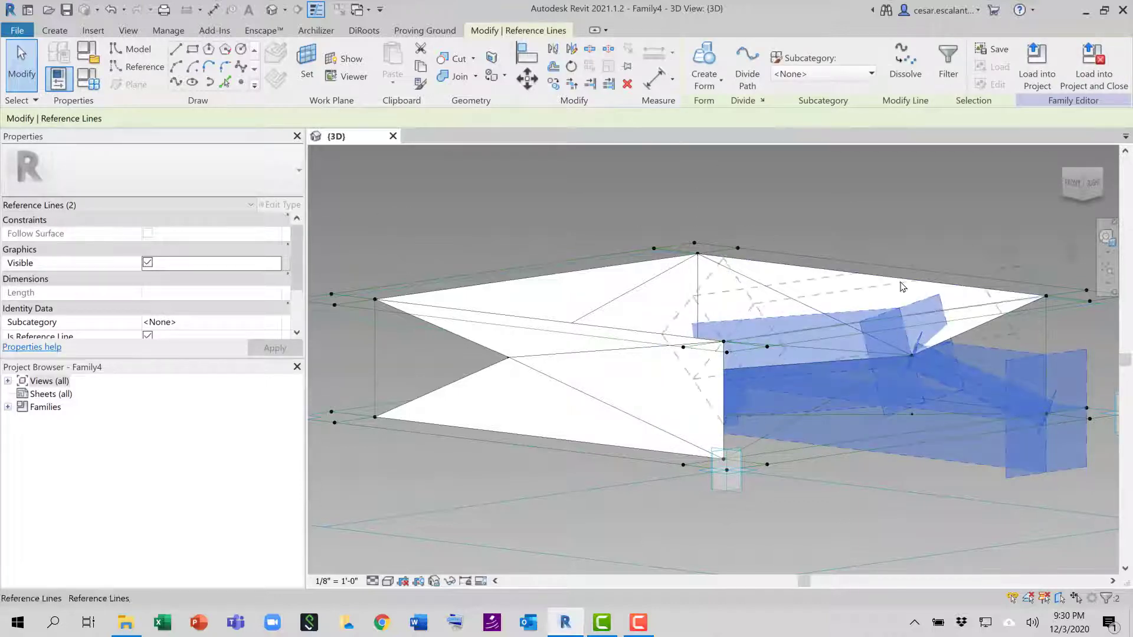
{"action": "left_click", "coordinate": [705, 80]}
{"action": "left_click", "coordinate": [708, 112]}
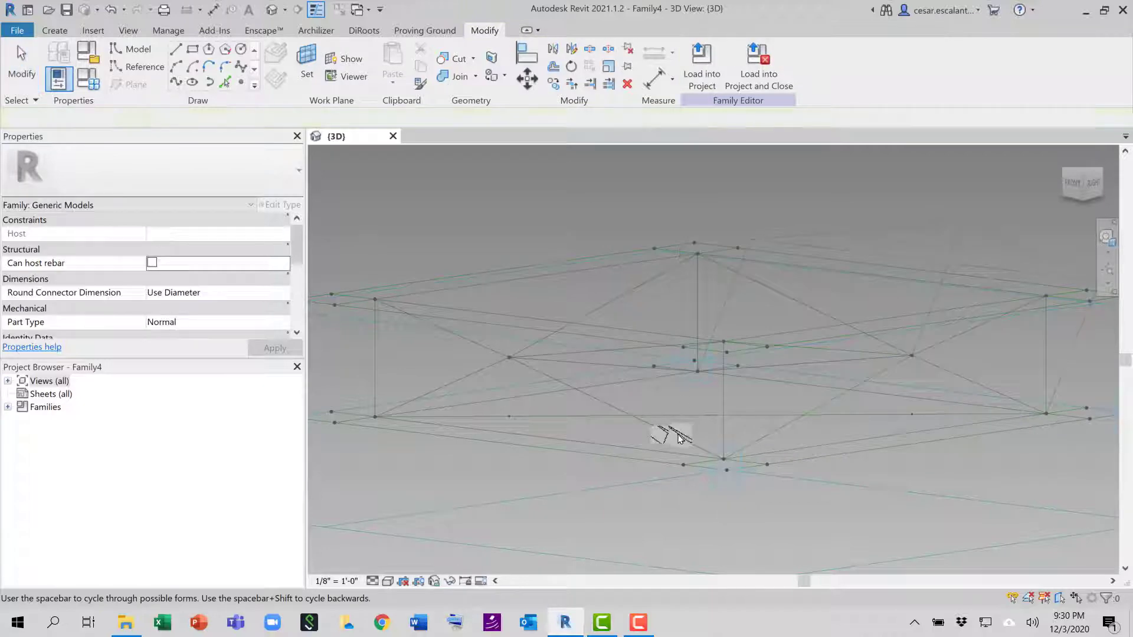
Fill the next gap with a solid form including the vertical reference line.
{"action": "middle_click_drag", "start_coordinate": [855, 493], "coordinate": [752, 386], "text": "shift"}
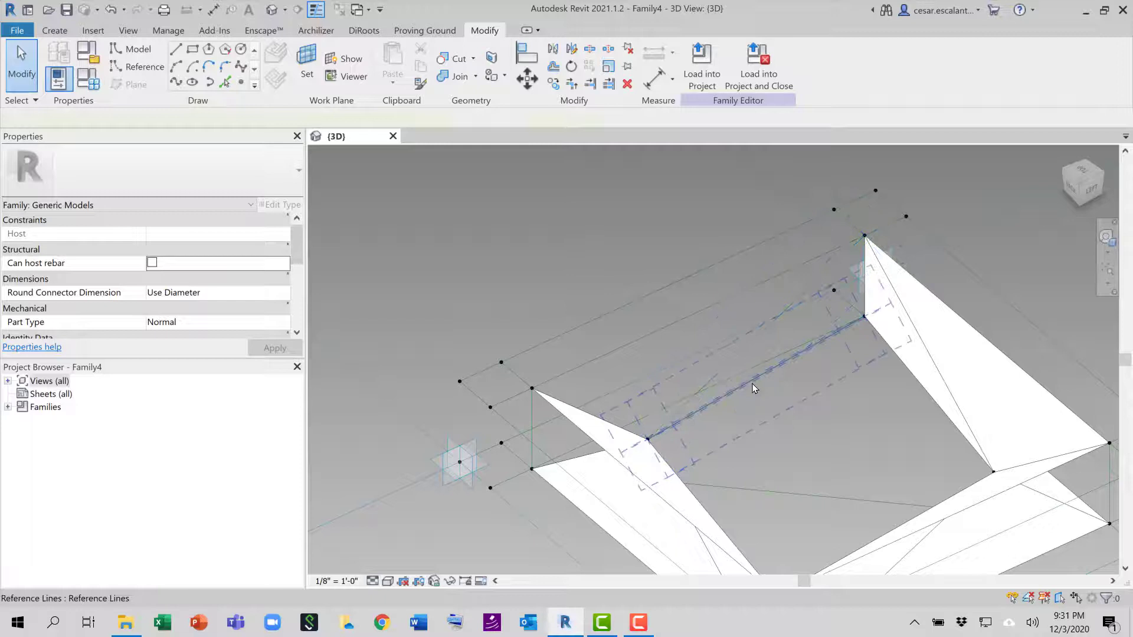
{"action": "left_click", "coordinate": [752, 385]}
{"action": "left_click", "coordinate": [861, 269], "text": "ctrl"}
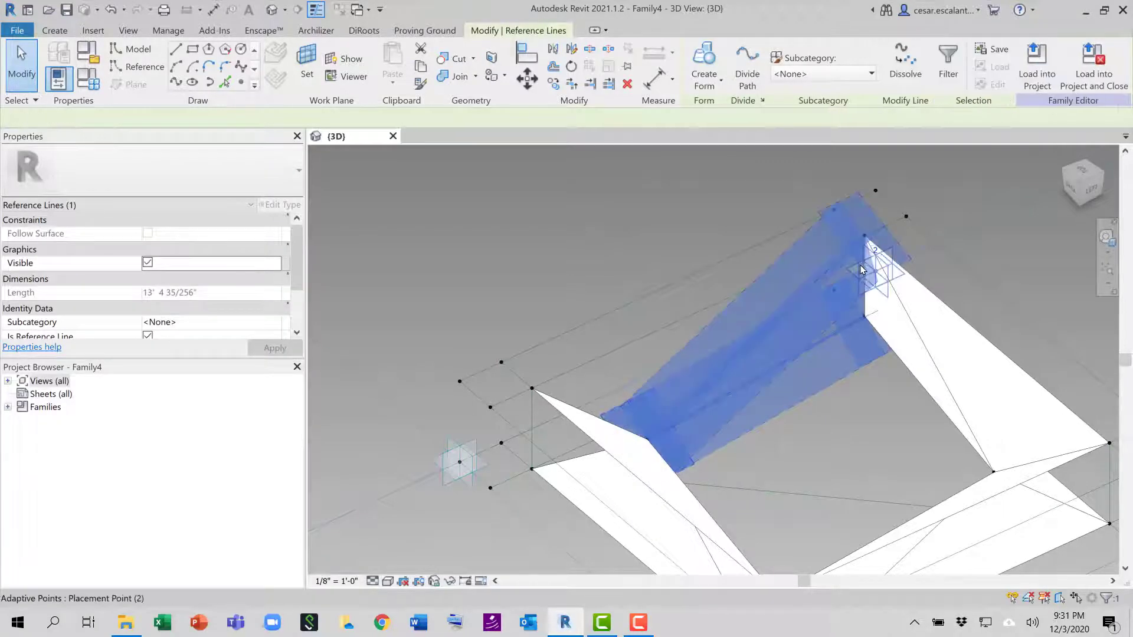
{"action": "left_click", "coordinate": [870, 310], "text": "ctrl"}
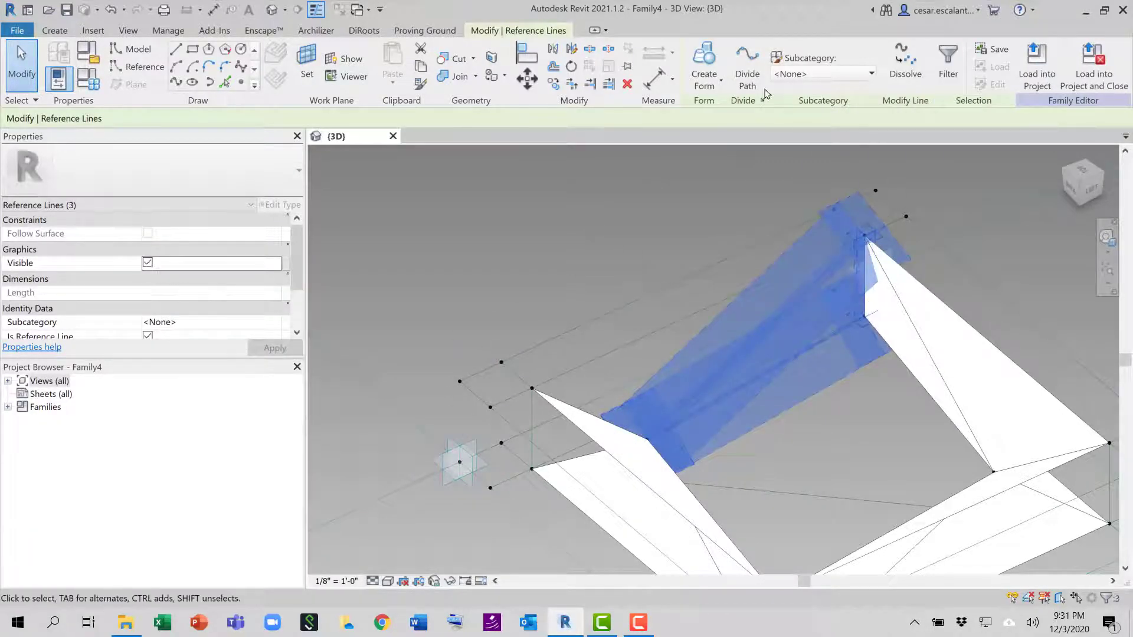
{"action": "left_click", "coordinate": [704, 68]}
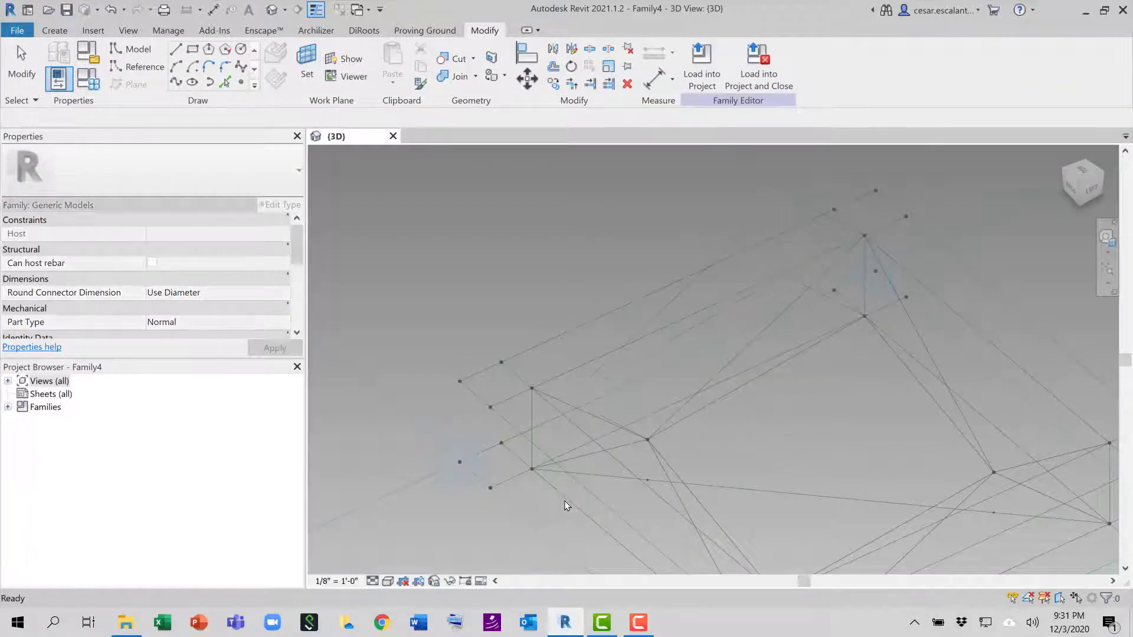
{"action": "key", "text": "Escape"}
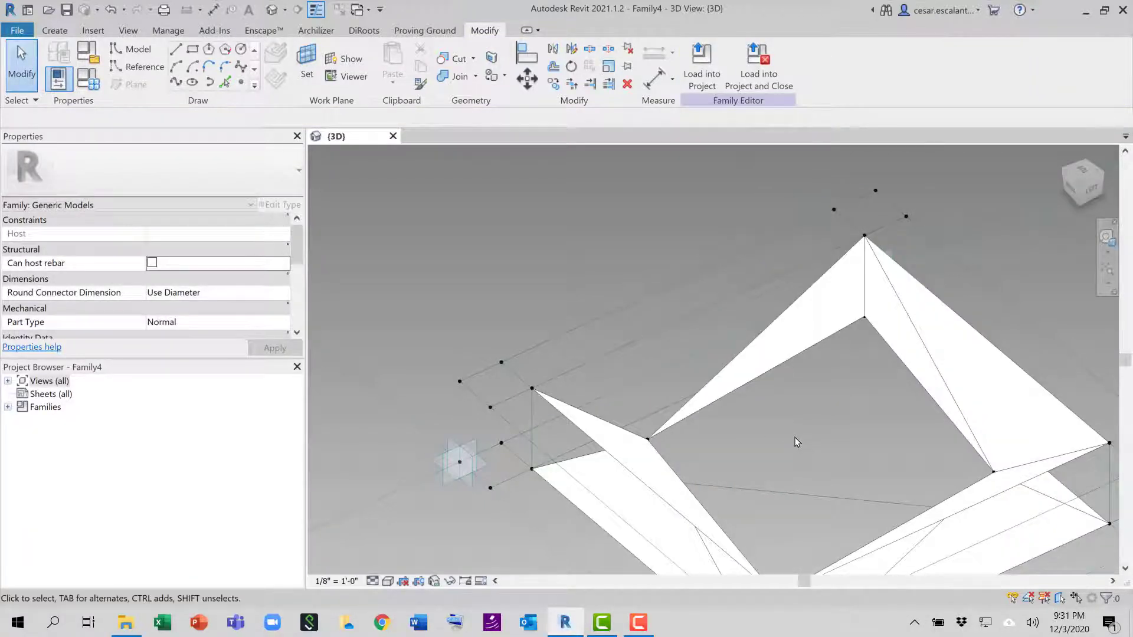
Close the upper side with a solid surface from the upper edge and two lines.
{"action": "left_click", "coordinate": [675, 323]}
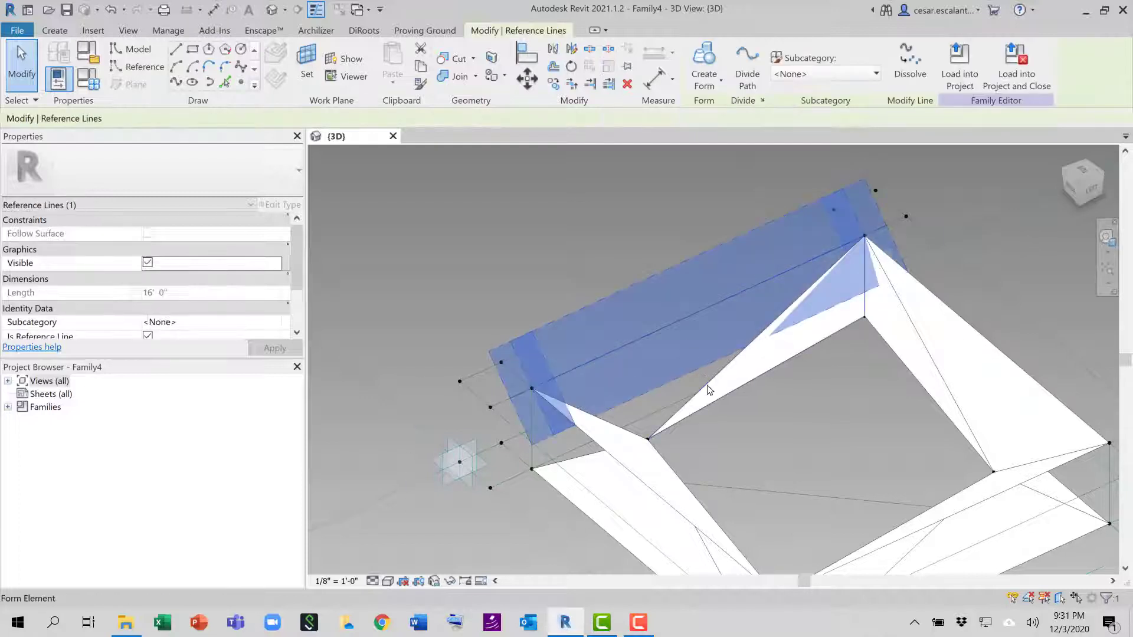
{"action": "left_click", "coordinate": [589, 412], "text": "ctrl"}
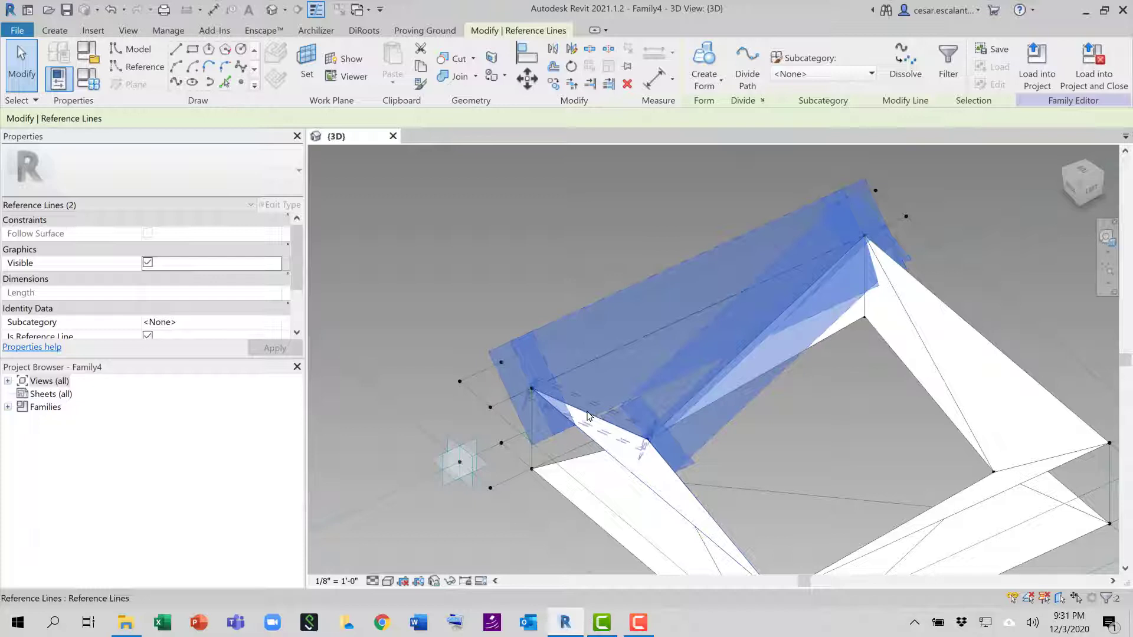
{"action": "left_click", "coordinate": [588, 415], "text": "ctrl"}
{"action": "left_click", "coordinate": [704, 79]}
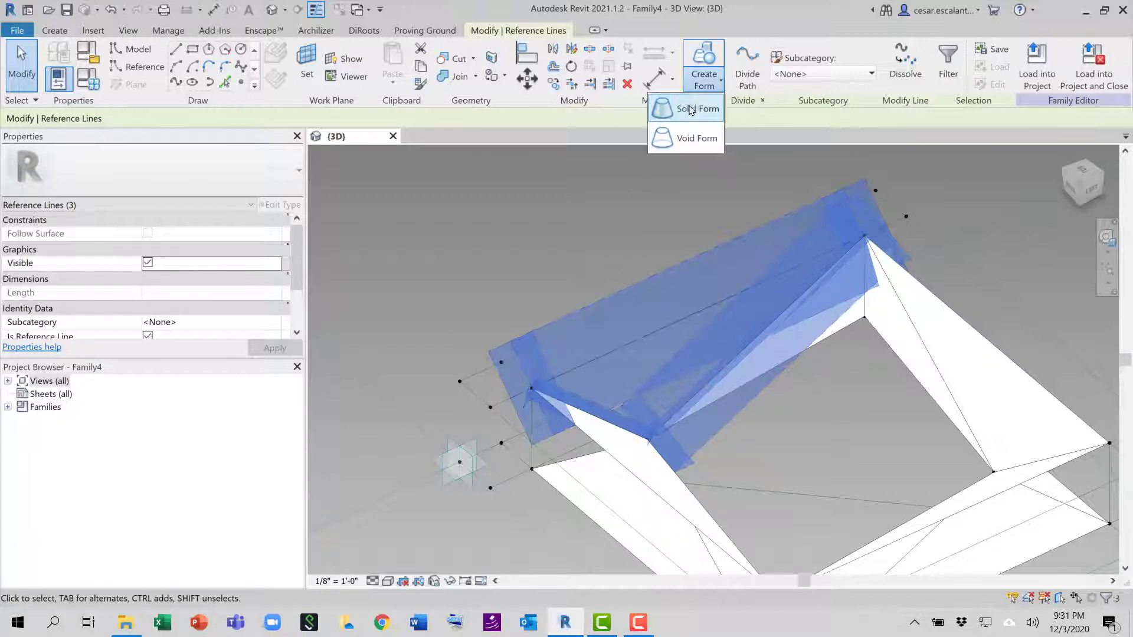
{"action": "left_click", "coordinate": [702, 109]}
{"action": "left_click", "coordinate": [690, 166]}
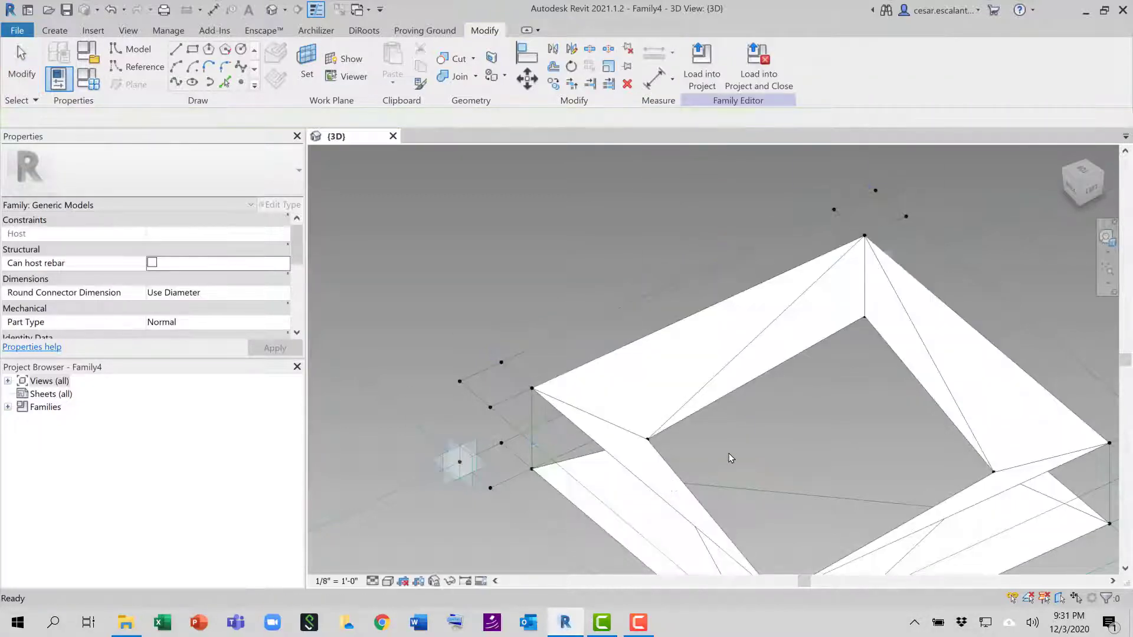
Close the lower side with a solid form from three lower-edge reference lines.
{"action": "middle_click_drag", "start_coordinate": [766, 501], "coordinate": [809, 348], "text": "shift"}
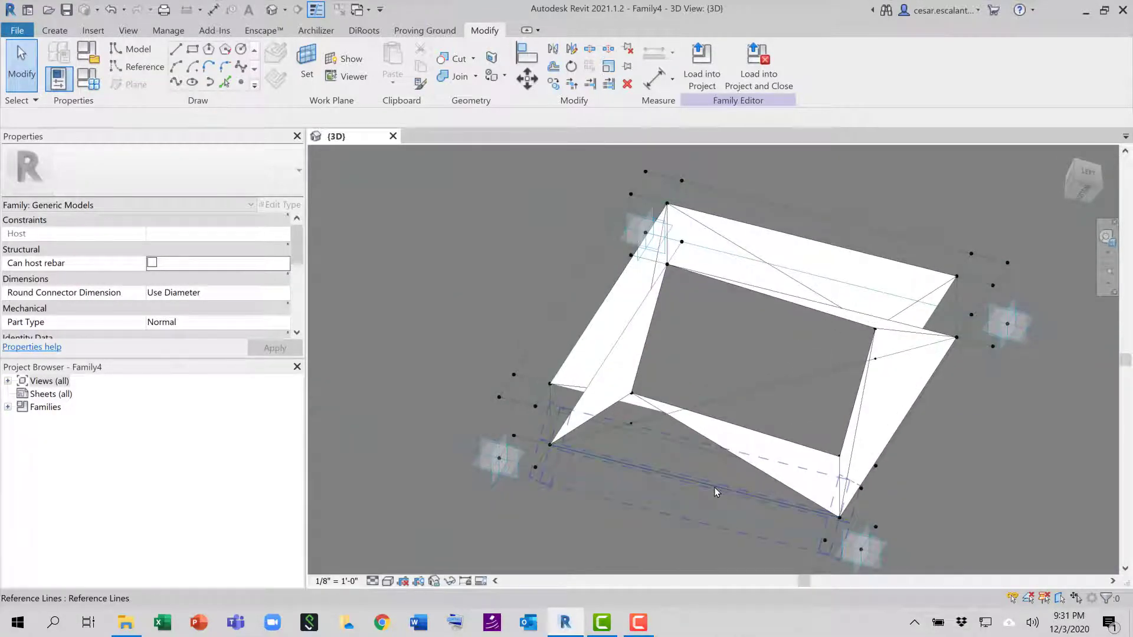
{"action": "left_click", "coordinate": [714, 486]}
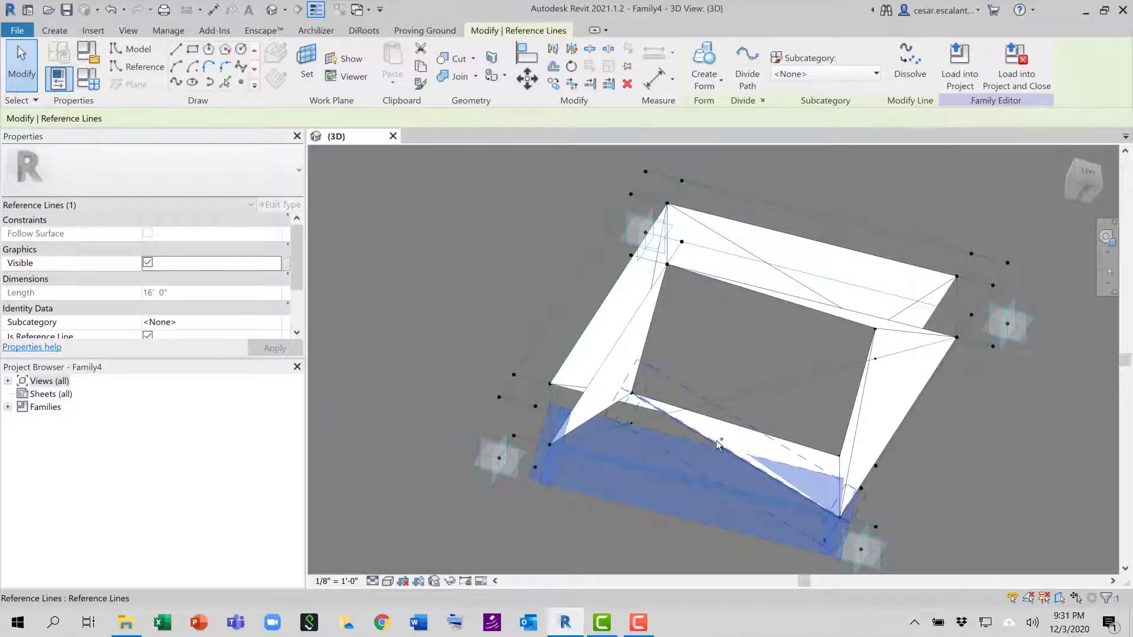
{"action": "left_click", "coordinate": [600, 423], "text": "ctrl"}
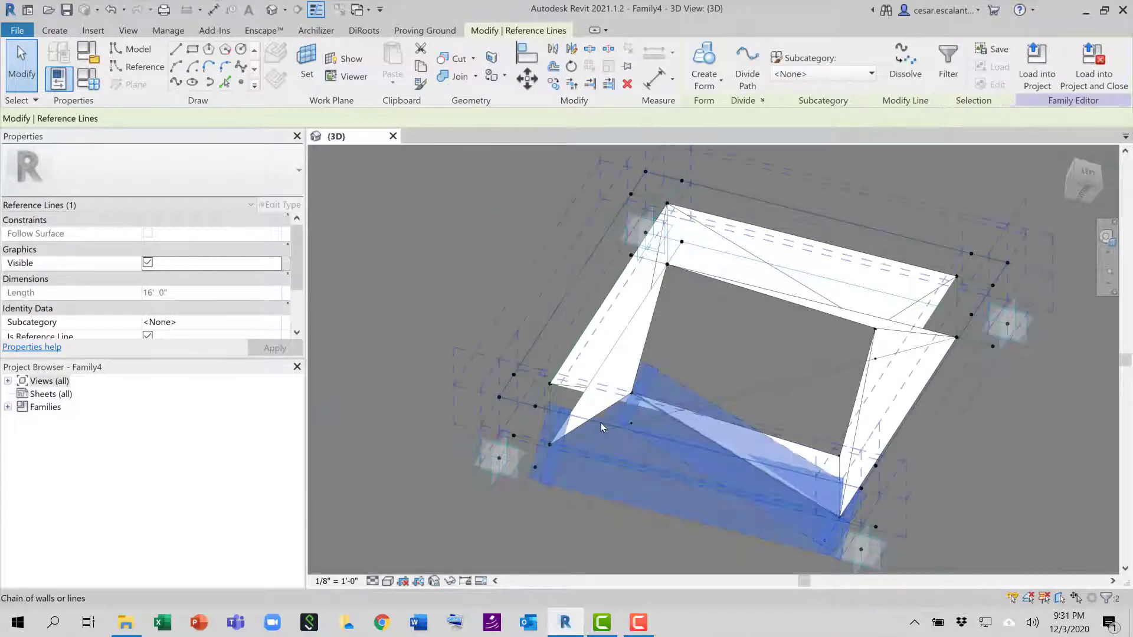
{"action": "left_click", "coordinate": [615, 391], "text": "ctrl"}
{"action": "left_click", "coordinate": [704, 86]}
{"action": "left_click", "coordinate": [698, 107]}
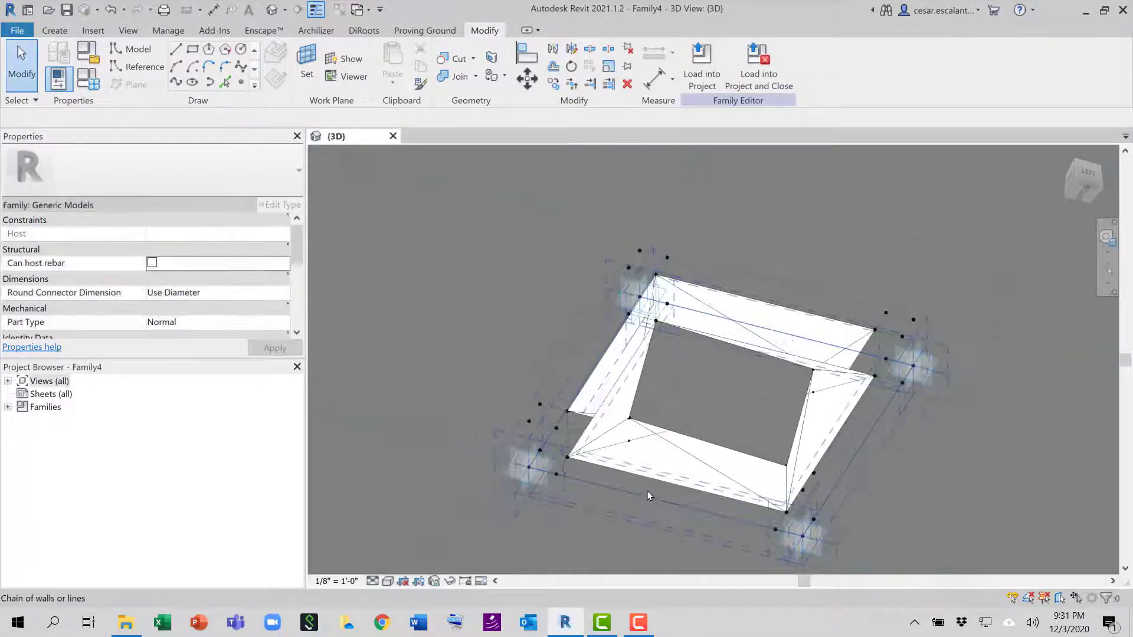
{"action": "middle_click_drag", "start_coordinate": [646, 491], "coordinate": [603, 330], "text": "shift"}
Toggle the Properties palette and bring up the Family Types dialog.
{"action": "left_click", "coordinate": [68, 81]}
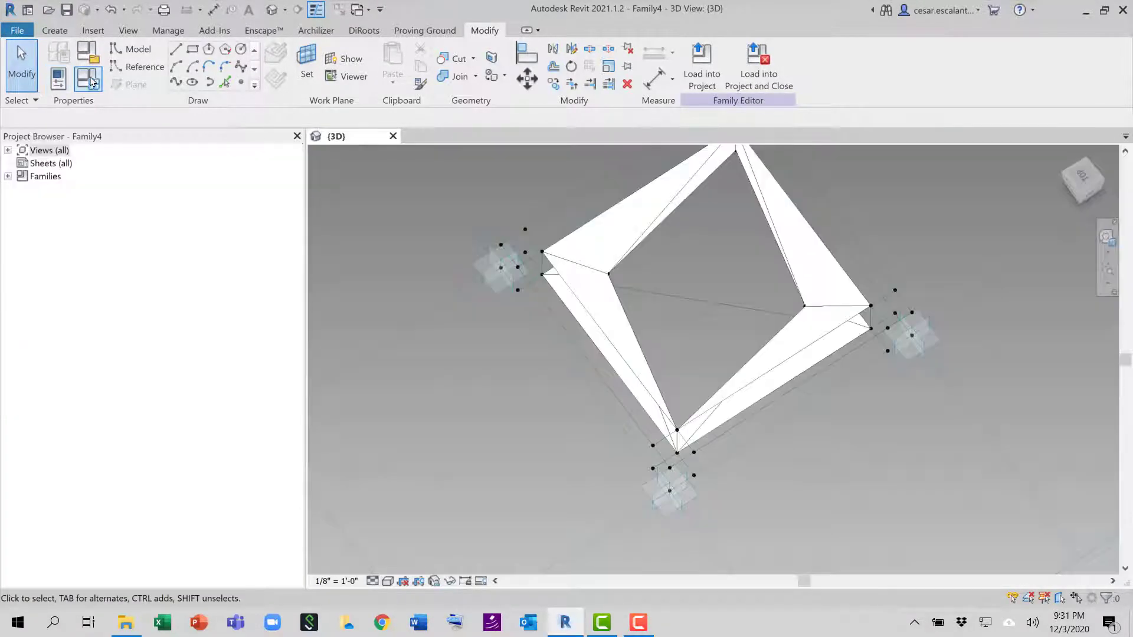
{"action": "left_click", "coordinate": [68, 85]}
{"action": "left_click", "coordinate": [88, 77]}
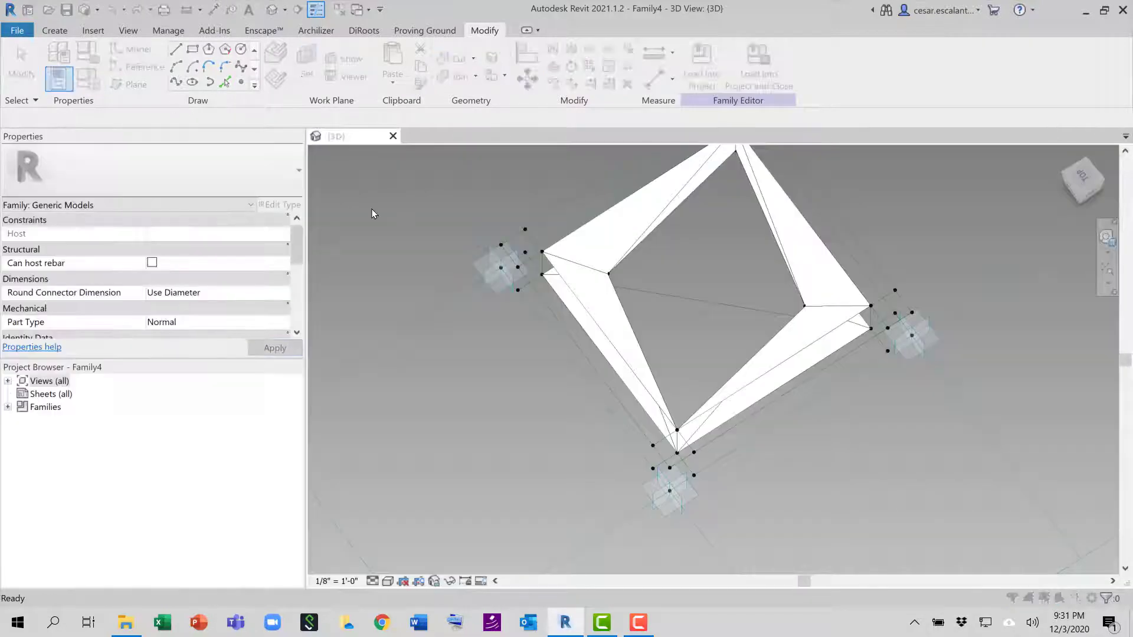
Preview ratio values such as 0.45, then apply ratio 0.15 and close Family Types.
{"action": "left_click", "coordinate": [273, 220]}
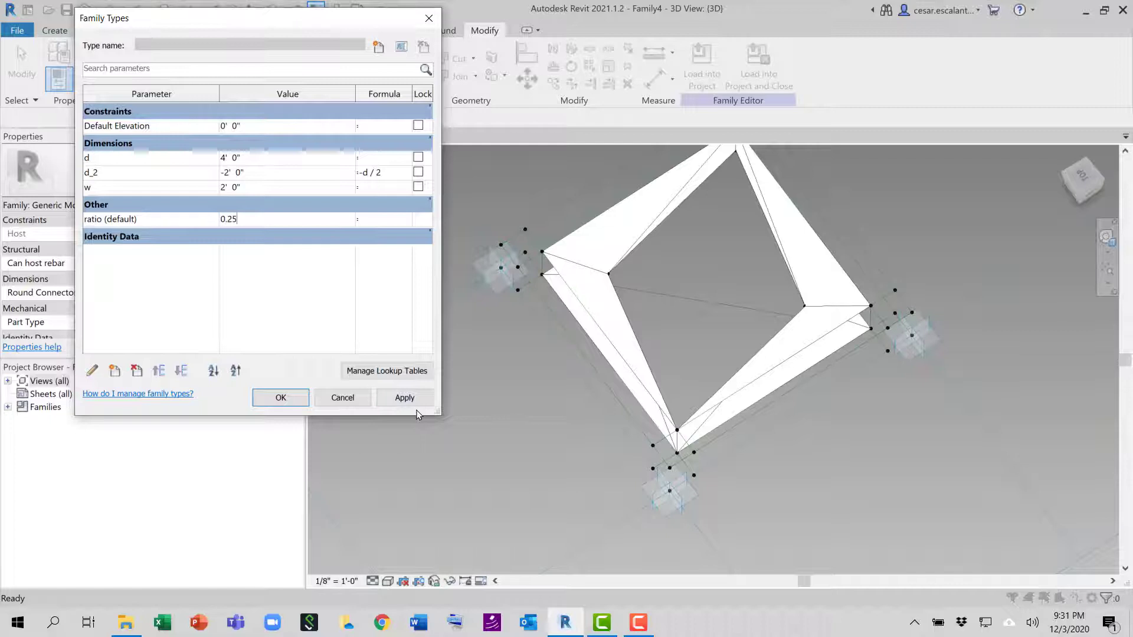
{"action": "left_click", "coordinate": [404, 397]}
{"action": "left_click", "coordinate": [264, 223]}
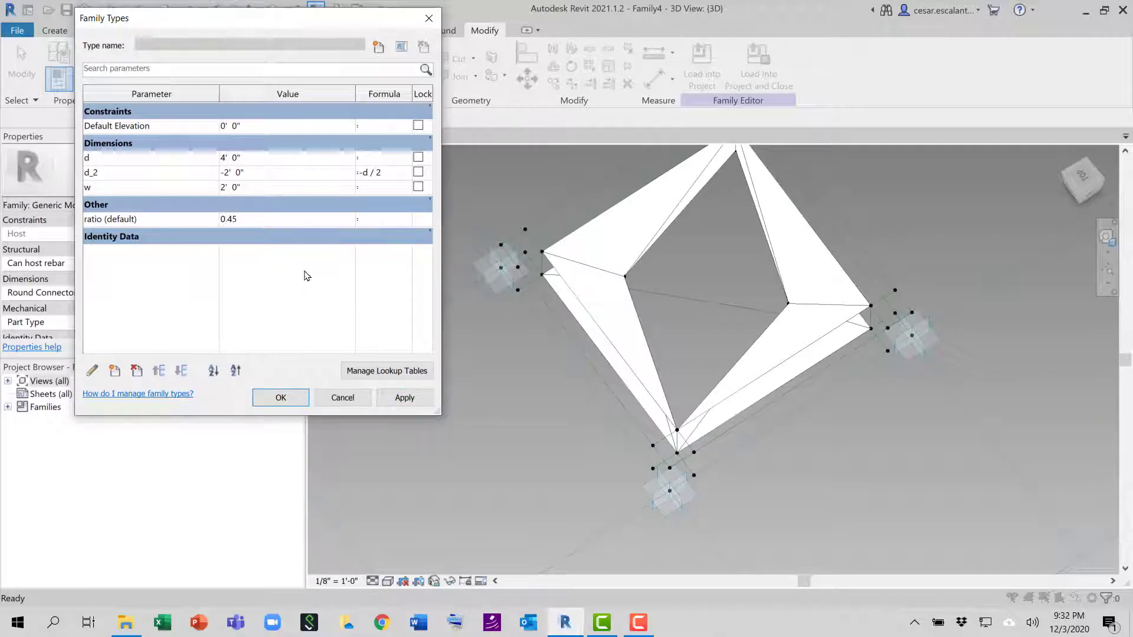
{"action": "left_click", "coordinate": [382, 396]}
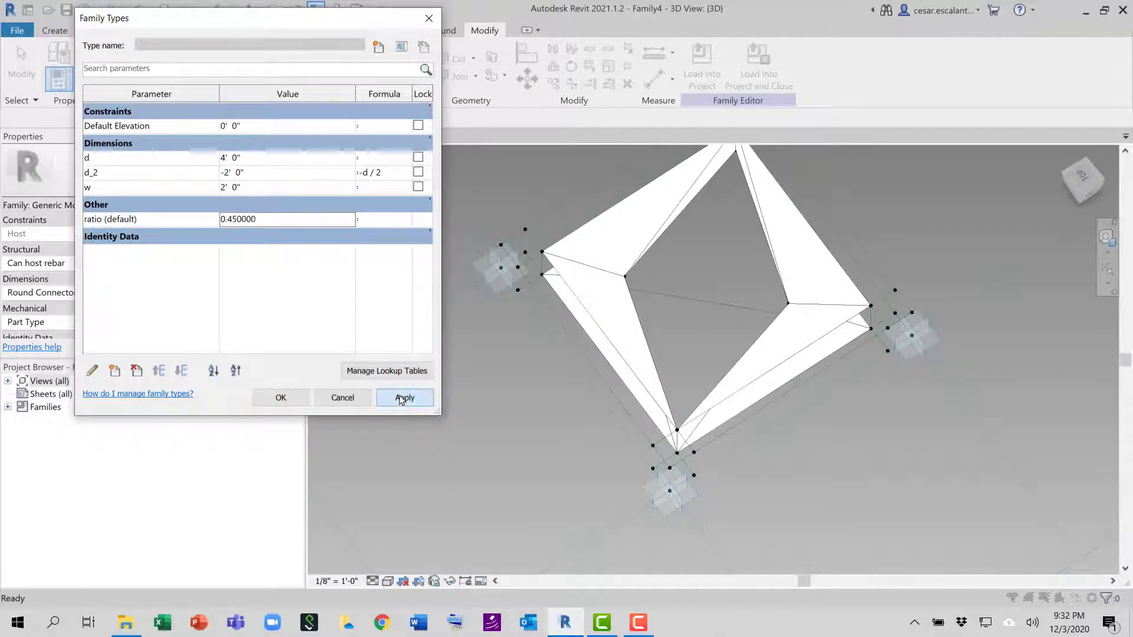
{"action": "left_click", "coordinate": [282, 217]}
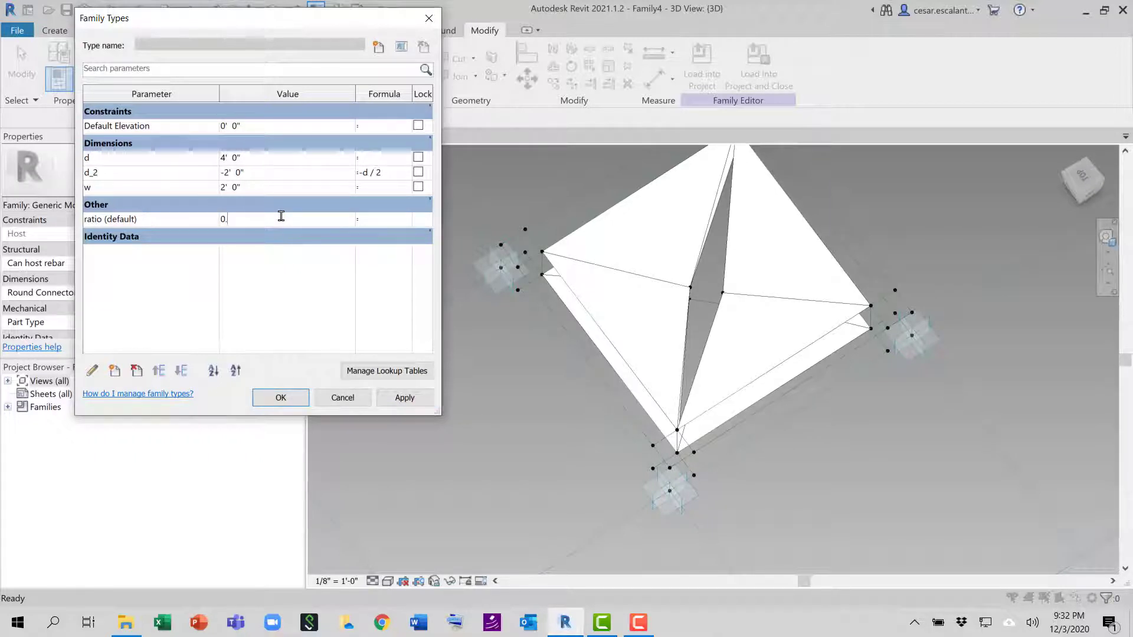
{"action": "left_click", "coordinate": [400, 400]}
{"action": "left_click", "coordinate": [280, 398]}
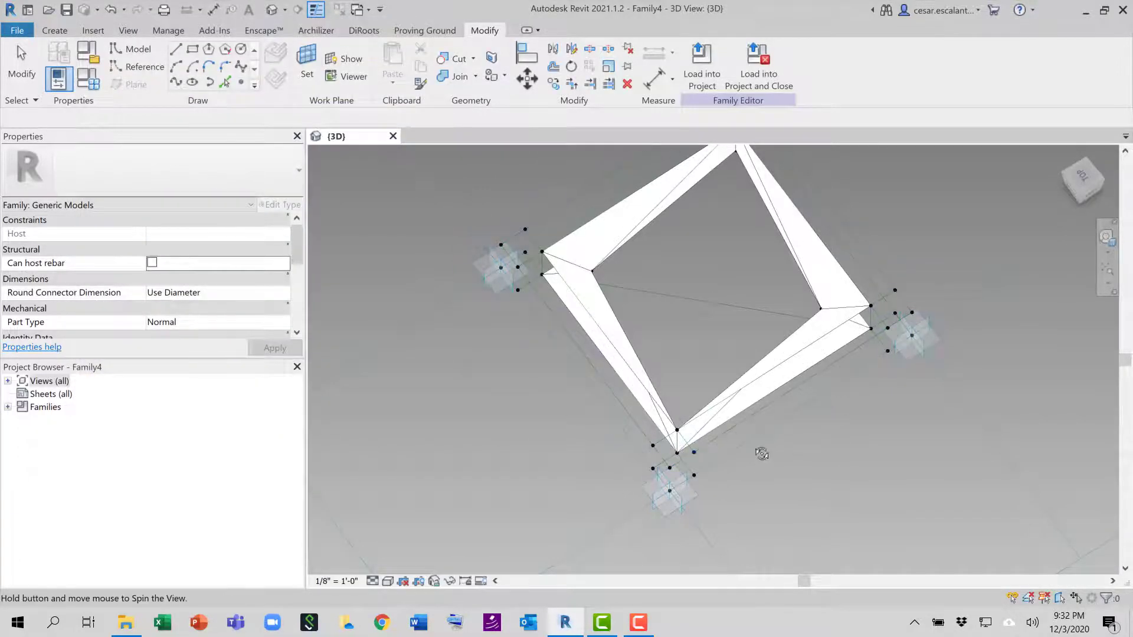
{"action": "middle_click_drag", "start_coordinate": [759, 455], "coordinate": [711, 475], "text": "shift"}
Draw a reference line from the left corner point to the right corner point.
{"action": "middle_click_drag", "start_coordinate": [945, 485], "coordinate": [811, 526]}
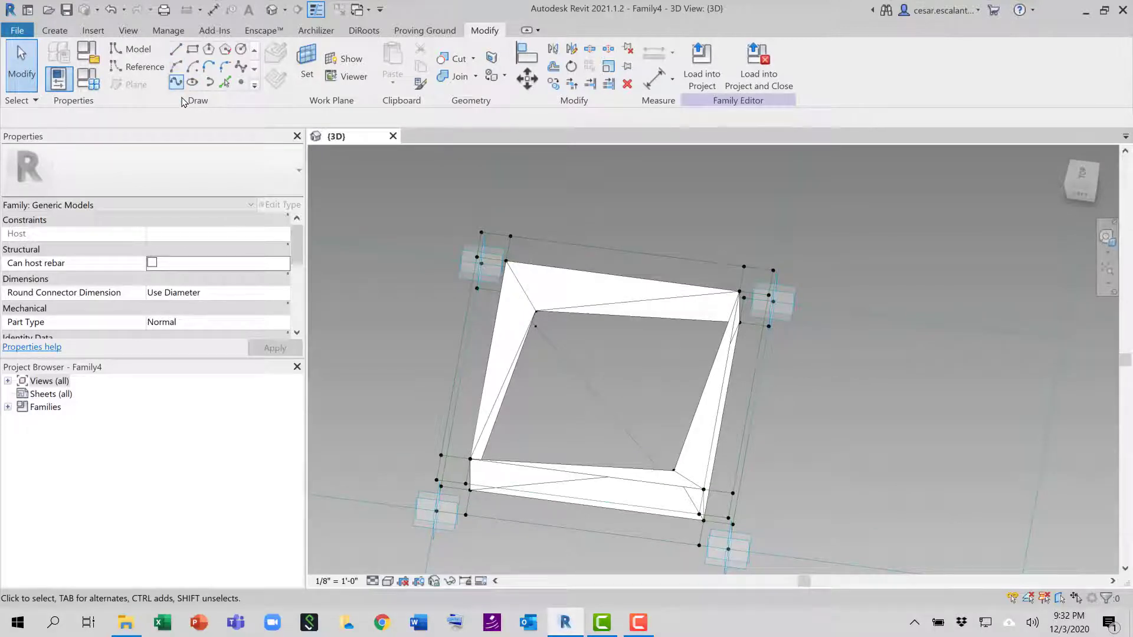
{"action": "left_click", "coordinate": [137, 66]}
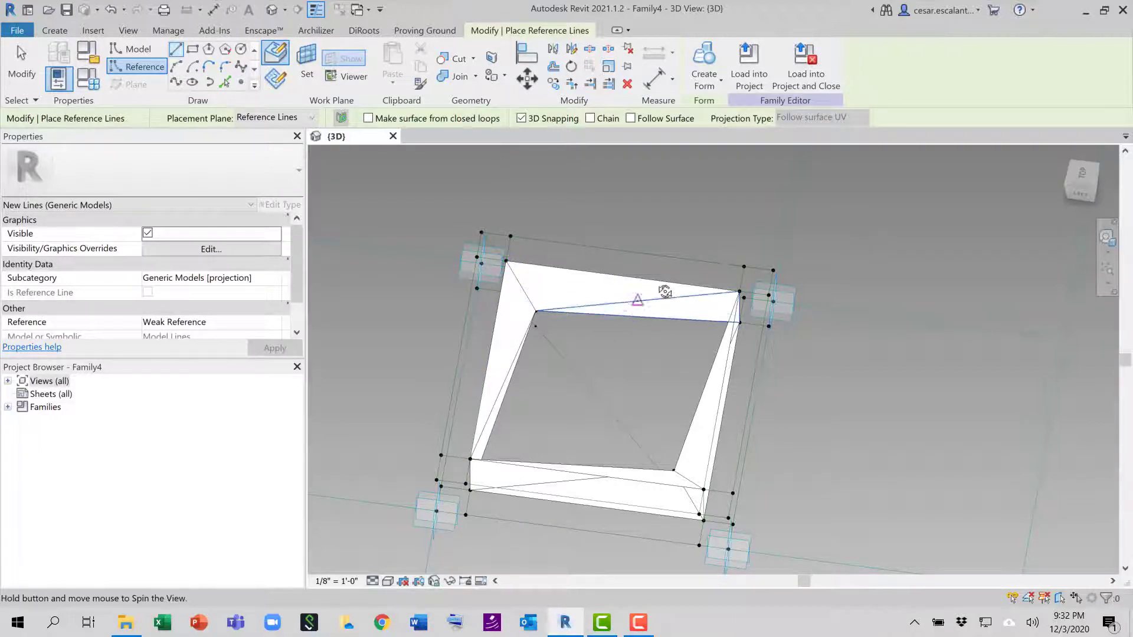
{"action": "middle_click_drag", "start_coordinate": [663, 290], "coordinate": [733, 185], "text": "shift"}
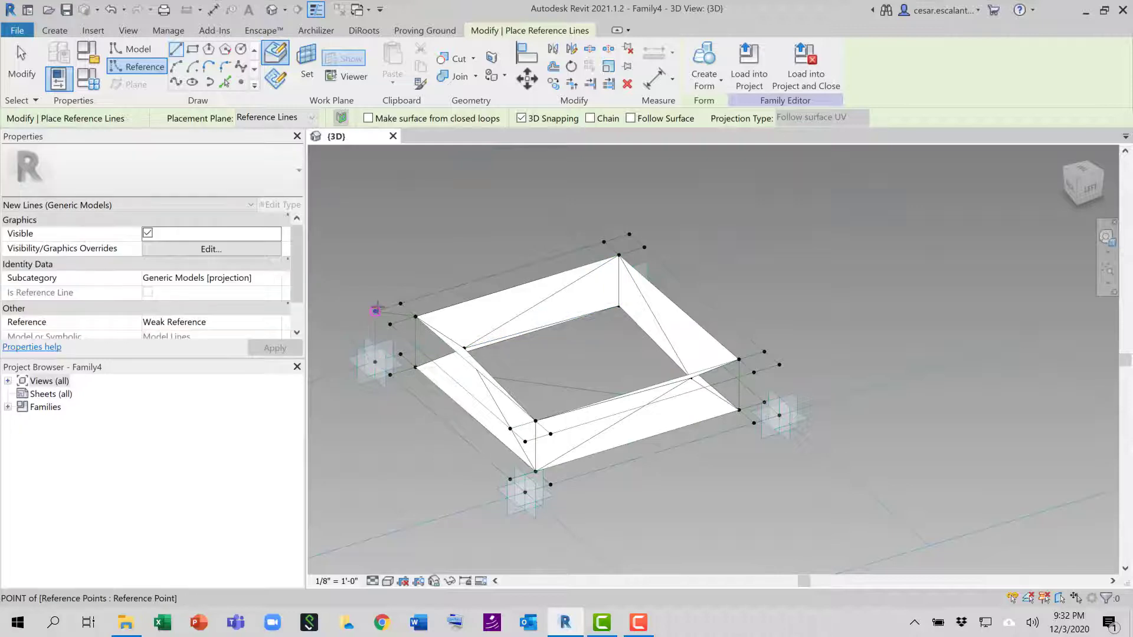
{"action": "middle_click_drag", "start_coordinate": [532, 523], "coordinate": [455, 531], "text": "shift"}
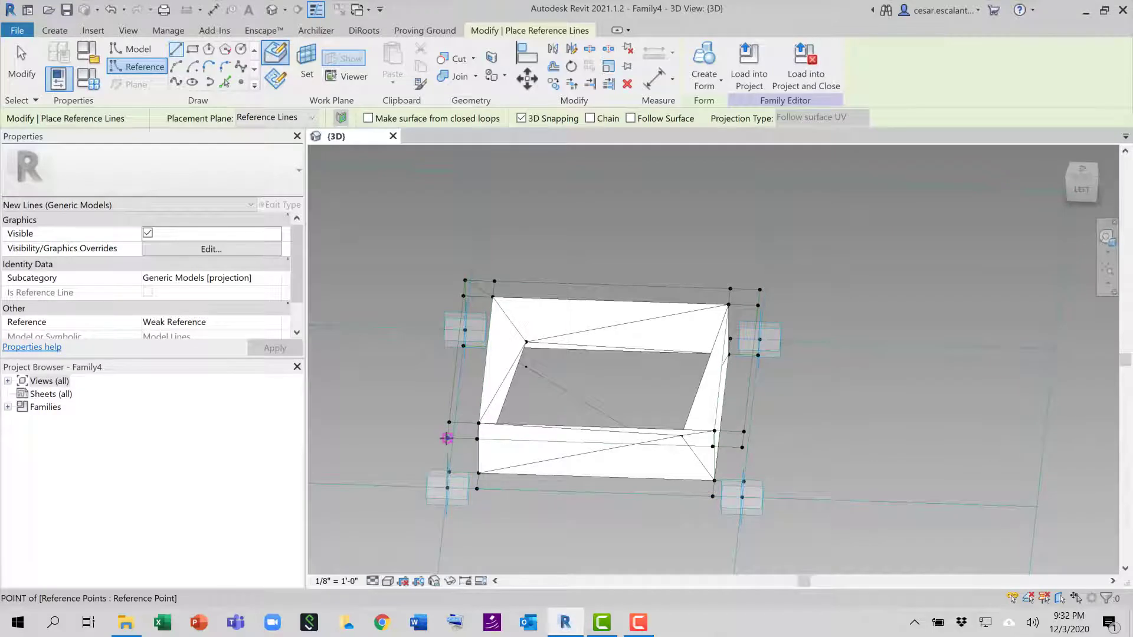
{"action": "middle_click_drag", "start_coordinate": [504, 529], "coordinate": [498, 557], "text": "shift"}
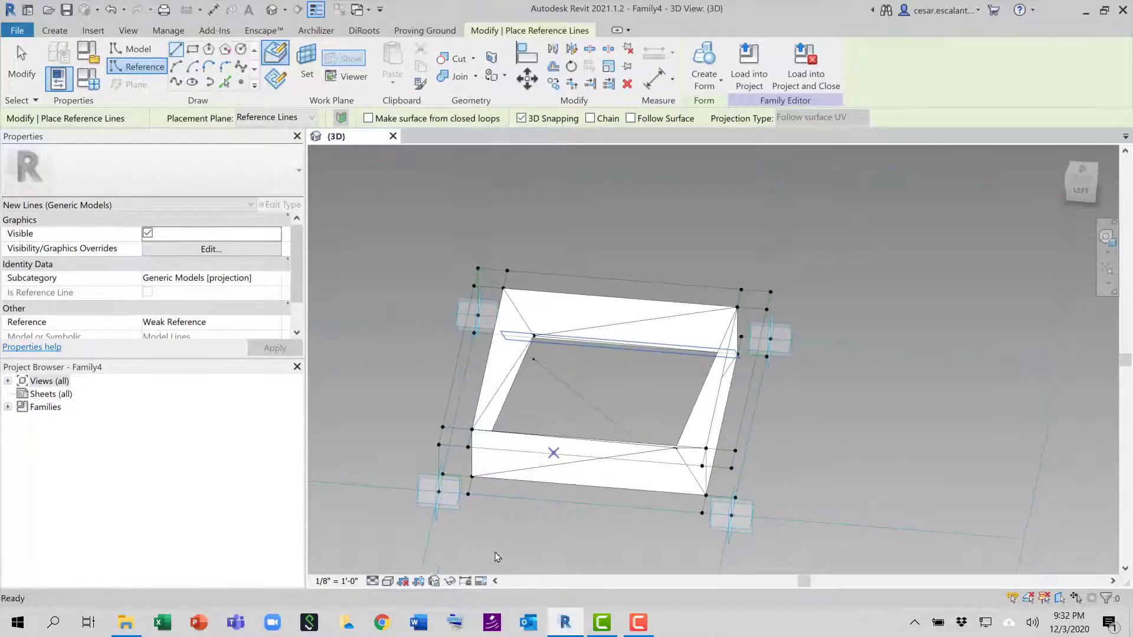
{"action": "left_click", "coordinate": [438, 445]}
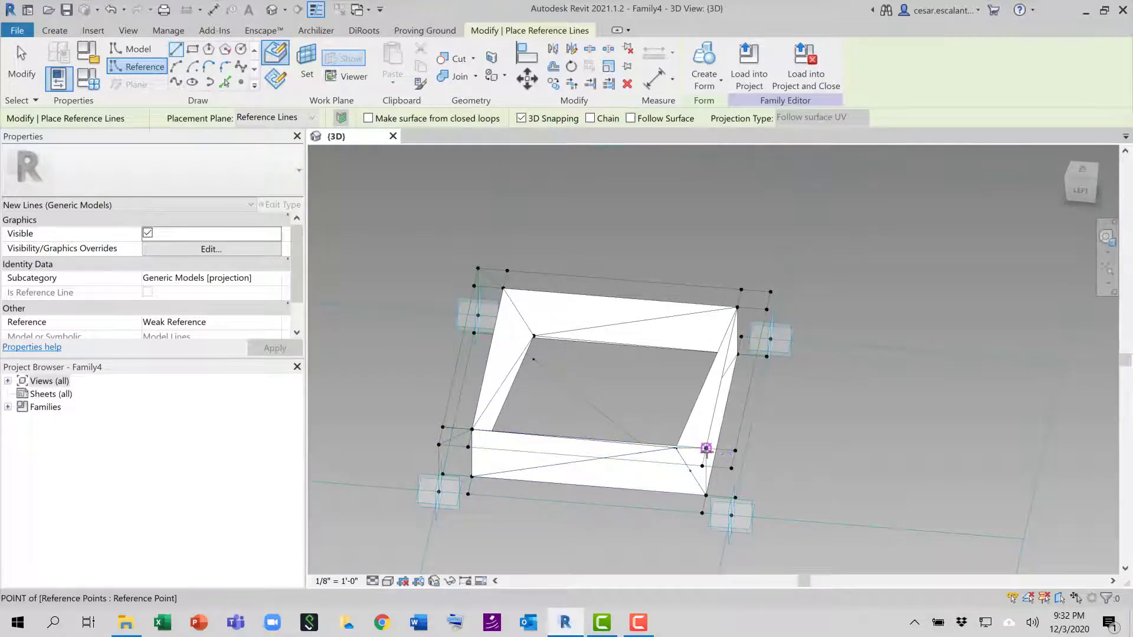
{"action": "left_click", "coordinate": [706, 449]}
Add a reference line from the lower-right to the upper-right point, then exit.
{"action": "left_click", "coordinate": [731, 468]}
{"action": "left_click", "coordinate": [770, 291]}
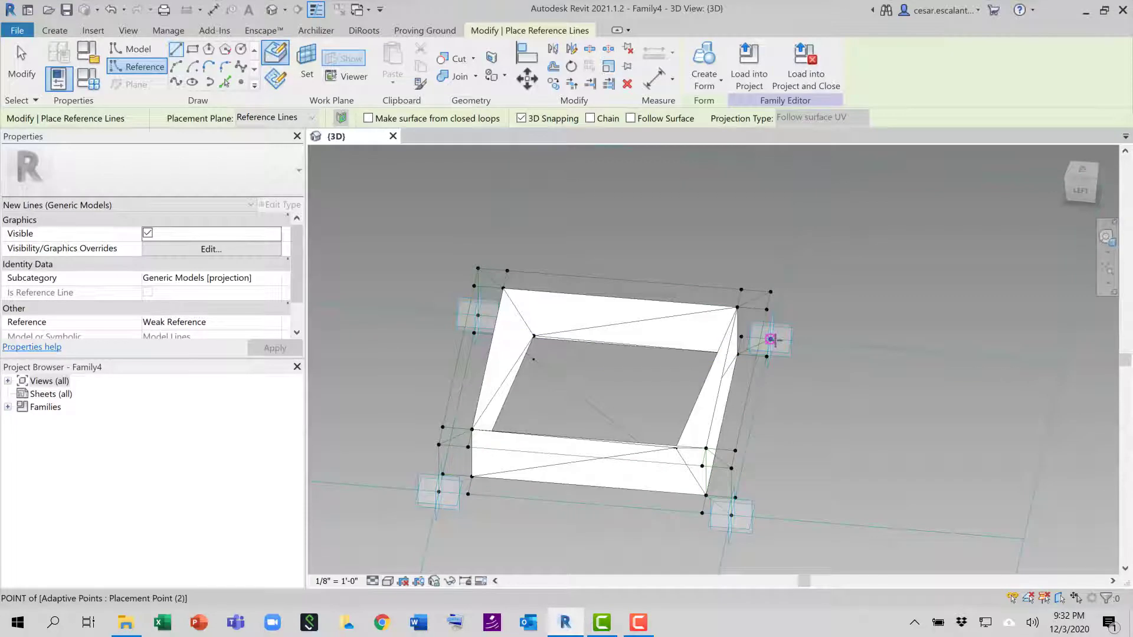
{"action": "key", "text": "Escape"}
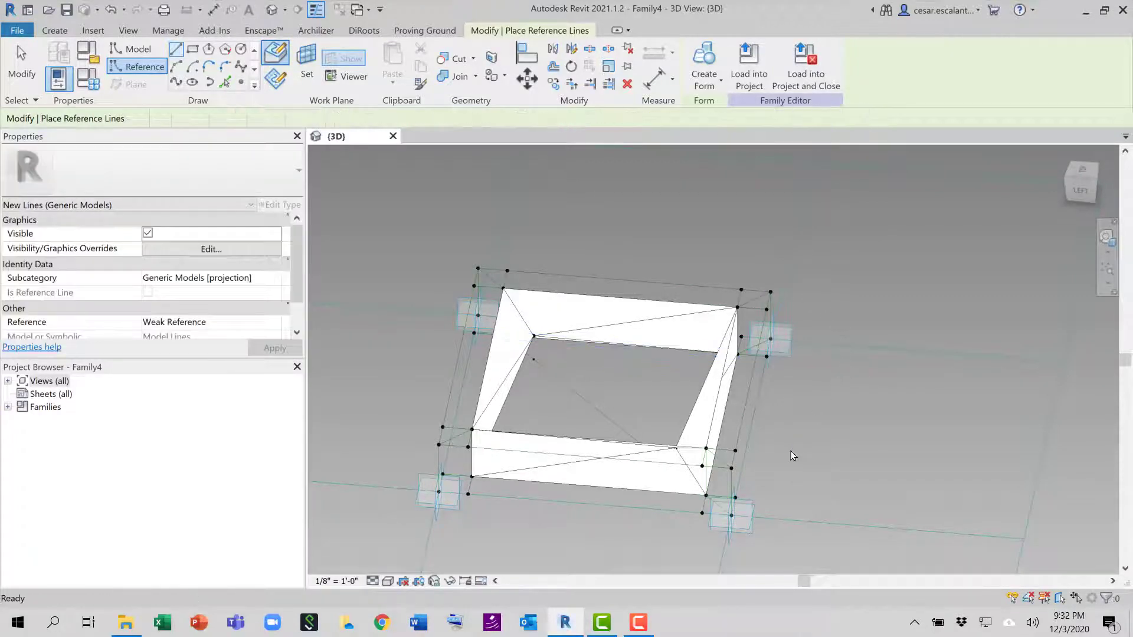
{"action": "key", "text": "Escape"}
{"action": "middle_click_drag", "start_coordinate": [791, 455], "coordinate": [670, 319], "text": "shift"}
Pick reference lines at the left and front corners, then clear the selection to start over.
{"action": "scroll", "coordinate": [496, 477], "scroll_direction": "up", "scroll_amount": 3}
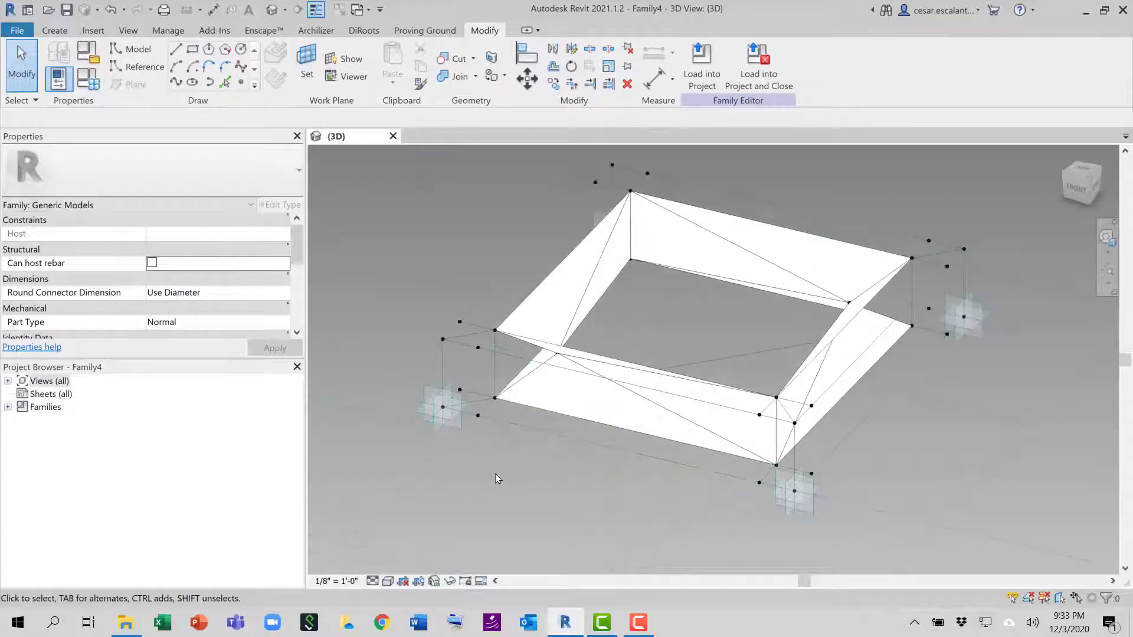
{"action": "left_click", "coordinate": [493, 371]}
{"action": "left_click", "coordinate": [468, 334], "text": "ctrl"}
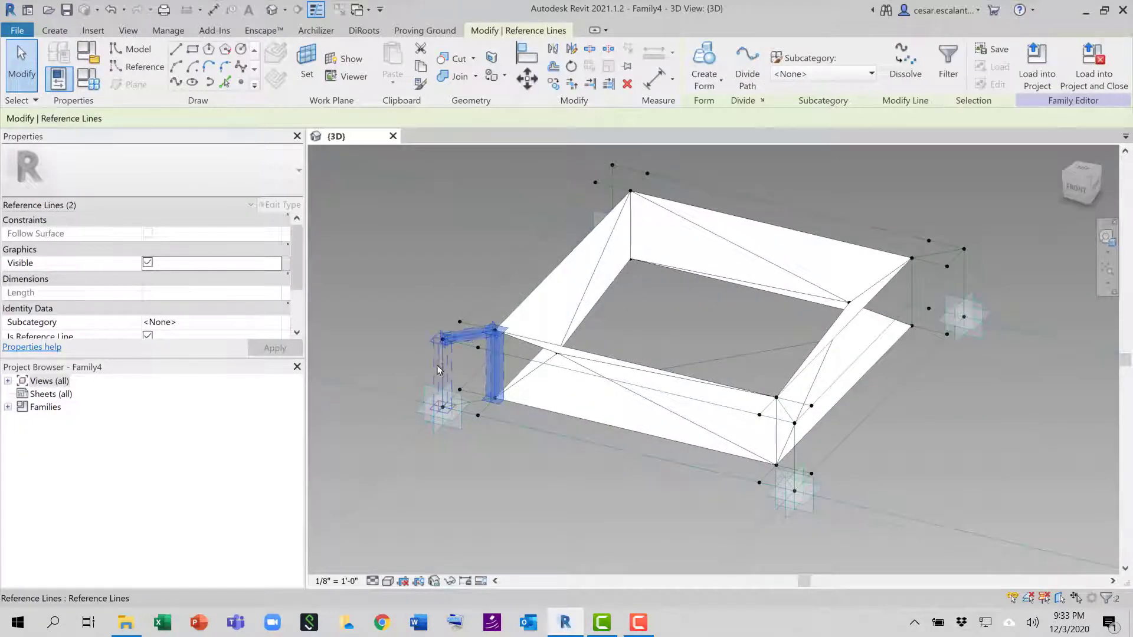
{"action": "left_click", "coordinate": [437, 370], "text": "ctrl"}
{"action": "left_click", "coordinate": [473, 397], "text": "ctrl"}
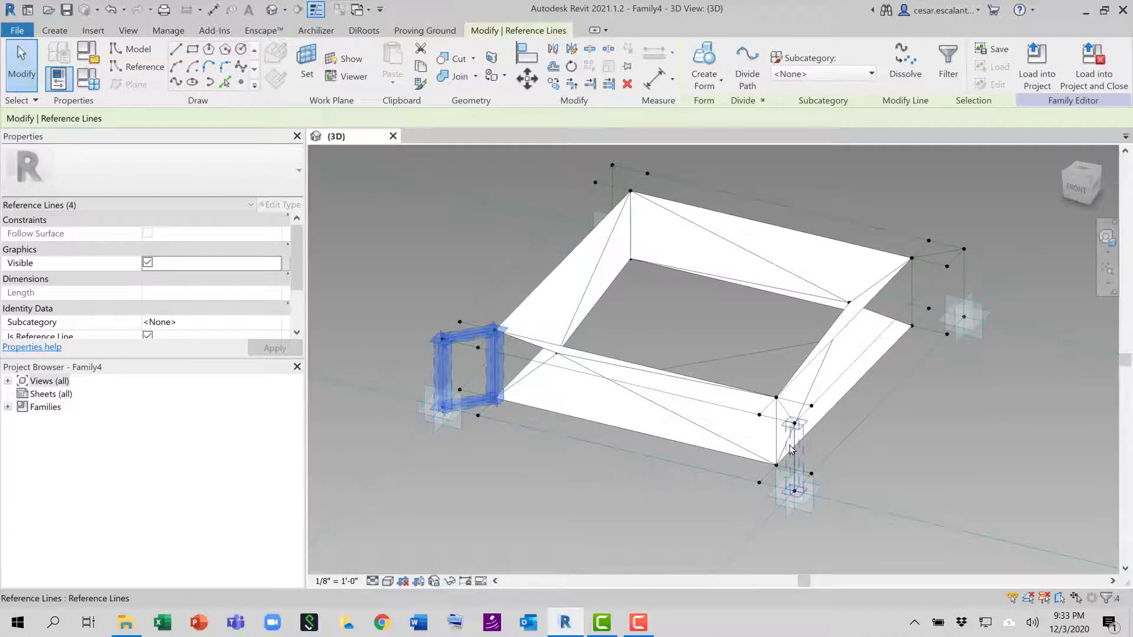
{"action": "left_click", "coordinate": [793, 420], "text": "ctrl"}
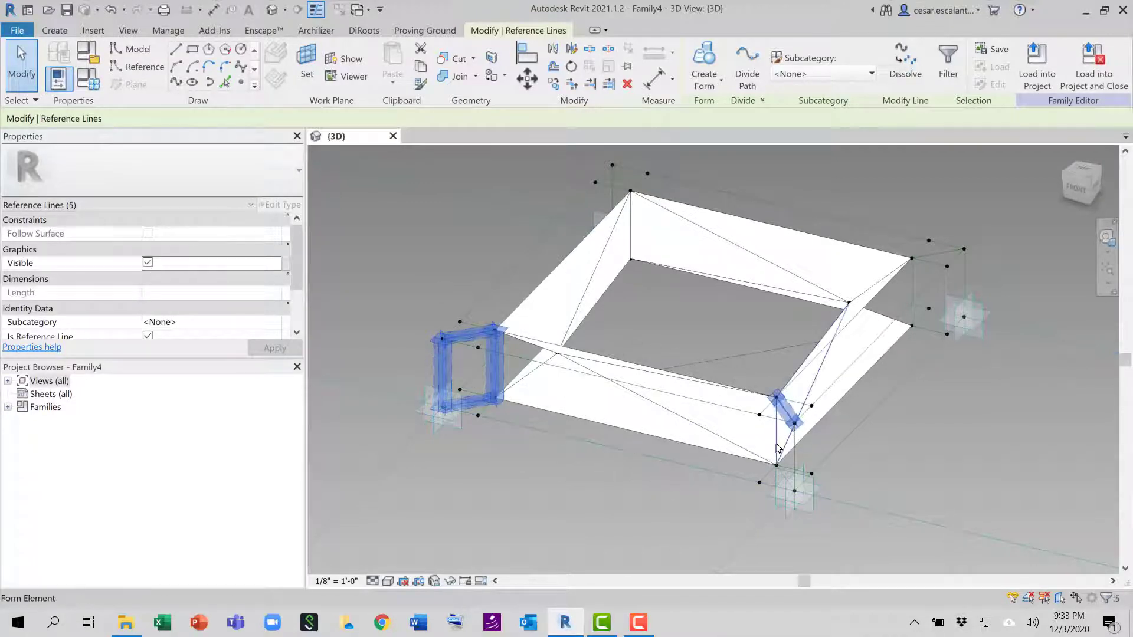
{"action": "key", "text": "Caps_Lock"}
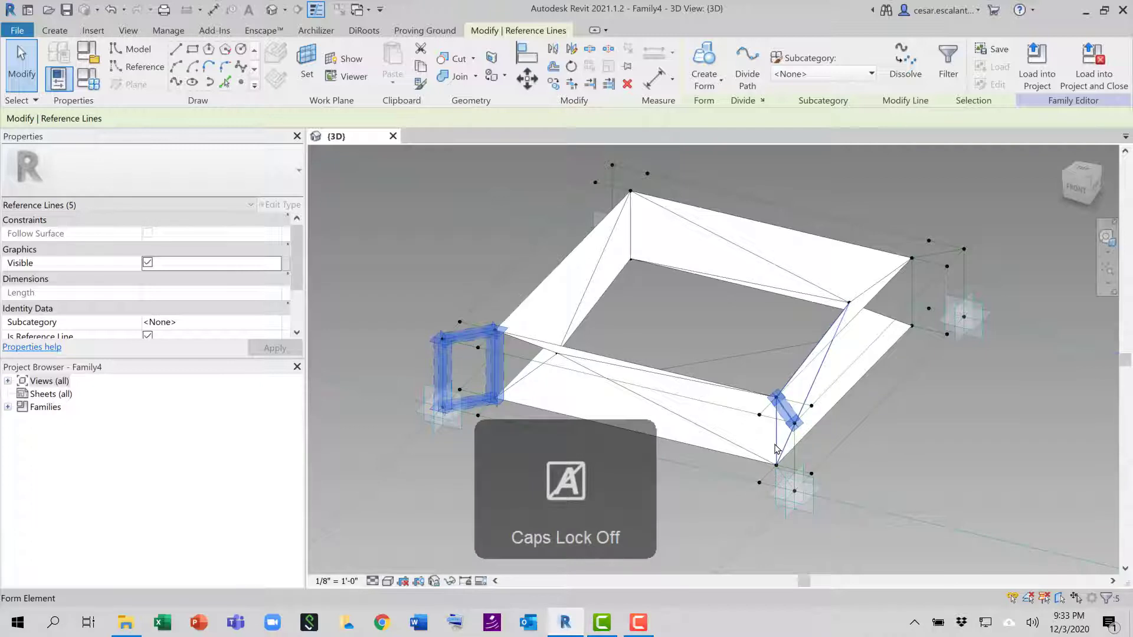
{"action": "left_click", "coordinate": [794, 452], "text": "ctrl"}
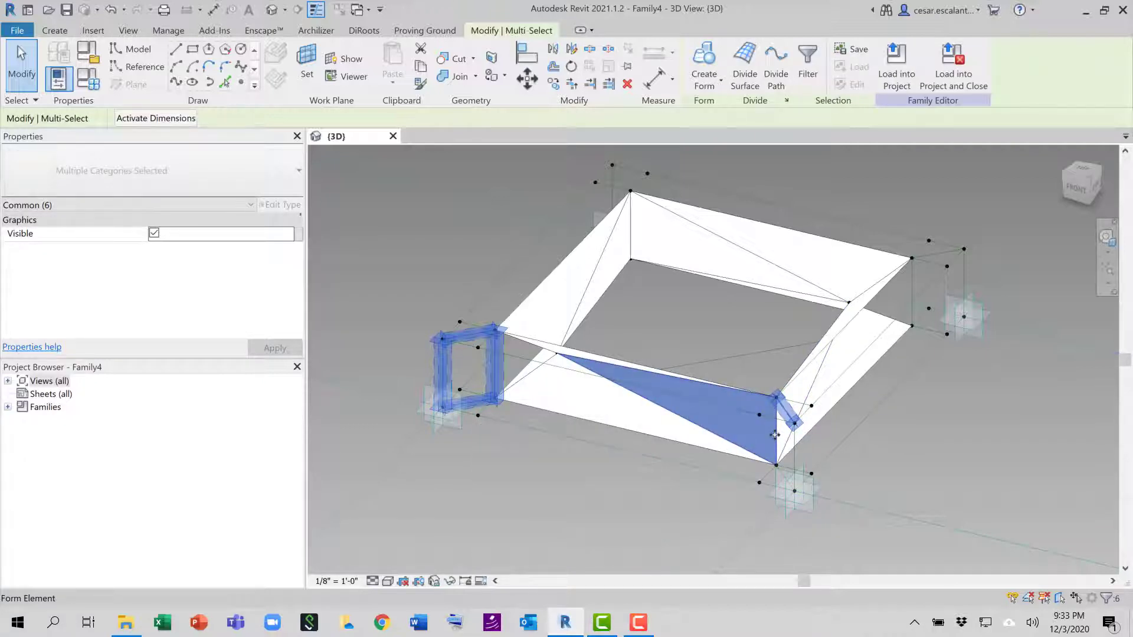
{"action": "key", "text": "Escape"}
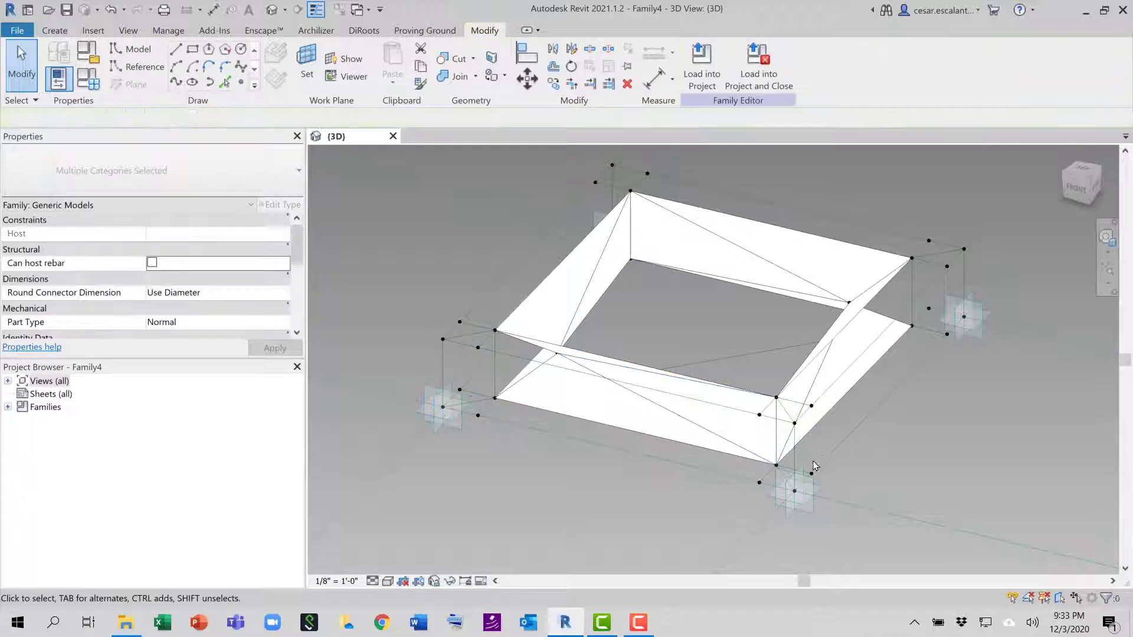
Select the eight reference lines at both front corners and create a solid form from them.
{"action": "left_click", "coordinate": [498, 367]}
{"action": "left_click", "coordinate": [472, 332], "text": "ctrl"}
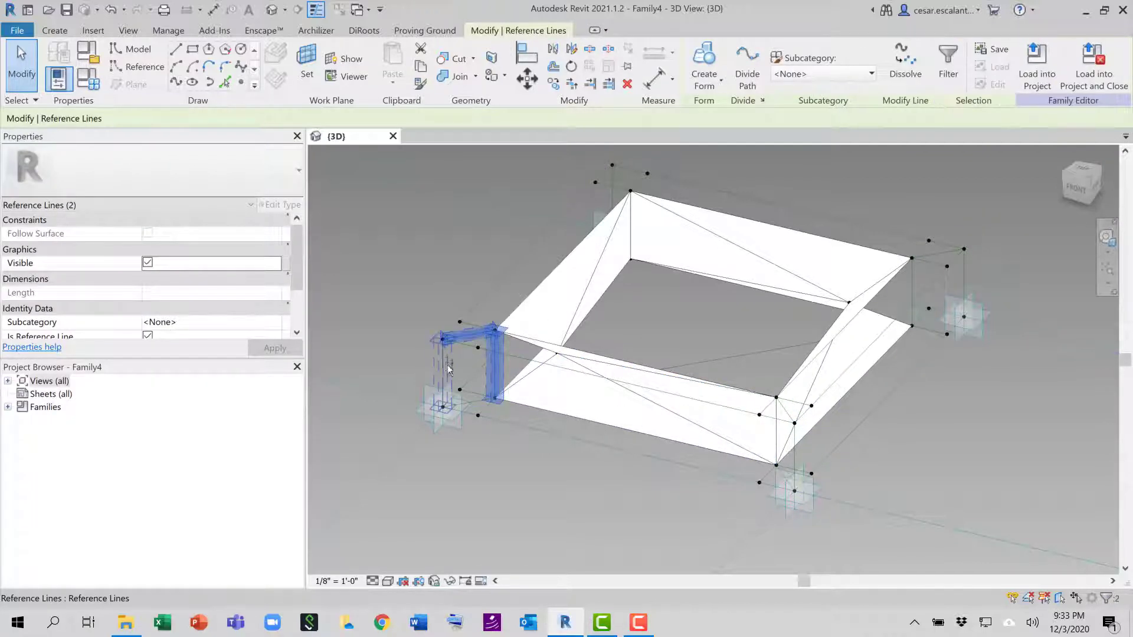
{"action": "left_click", "coordinate": [475, 402], "text": "ctrl"}
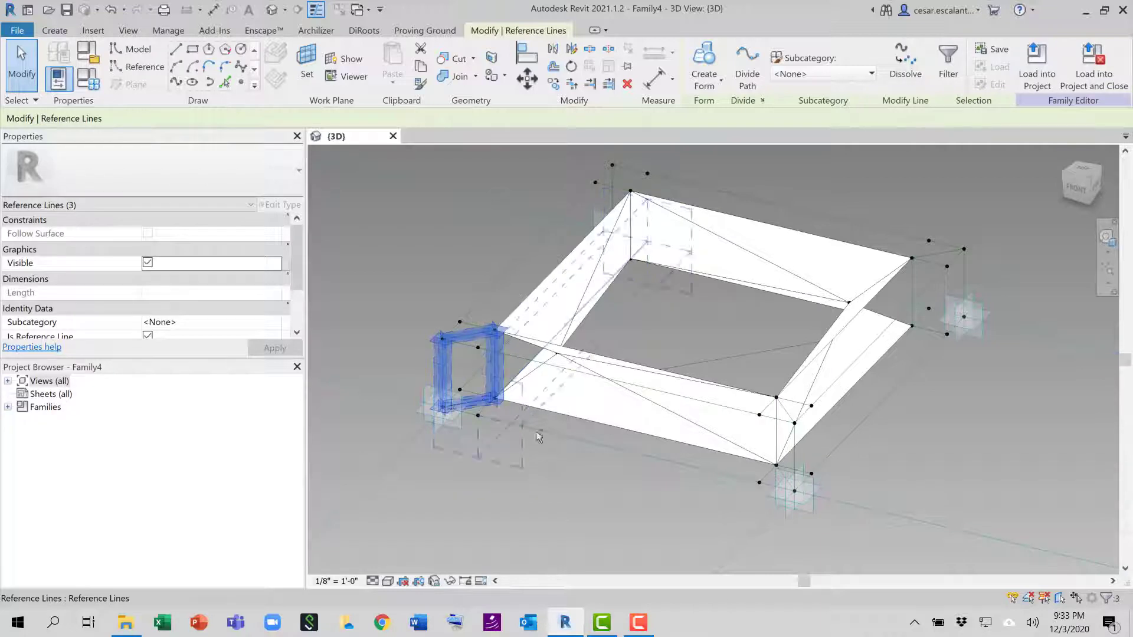
{"action": "left_click", "coordinate": [793, 487], "text": "ctrl"}
{"action": "middle_click_drag", "start_coordinate": [790, 490], "coordinate": [841, 525], "text": "shift"}
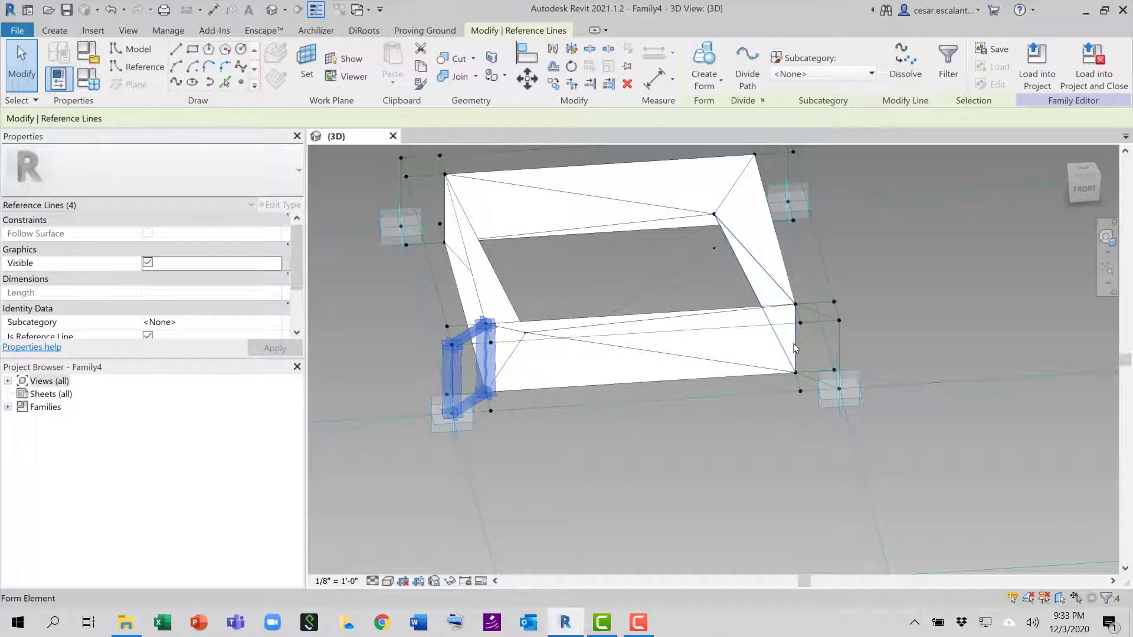
{"action": "key", "text": "Tab"}
{"action": "key", "text": "Tab"}
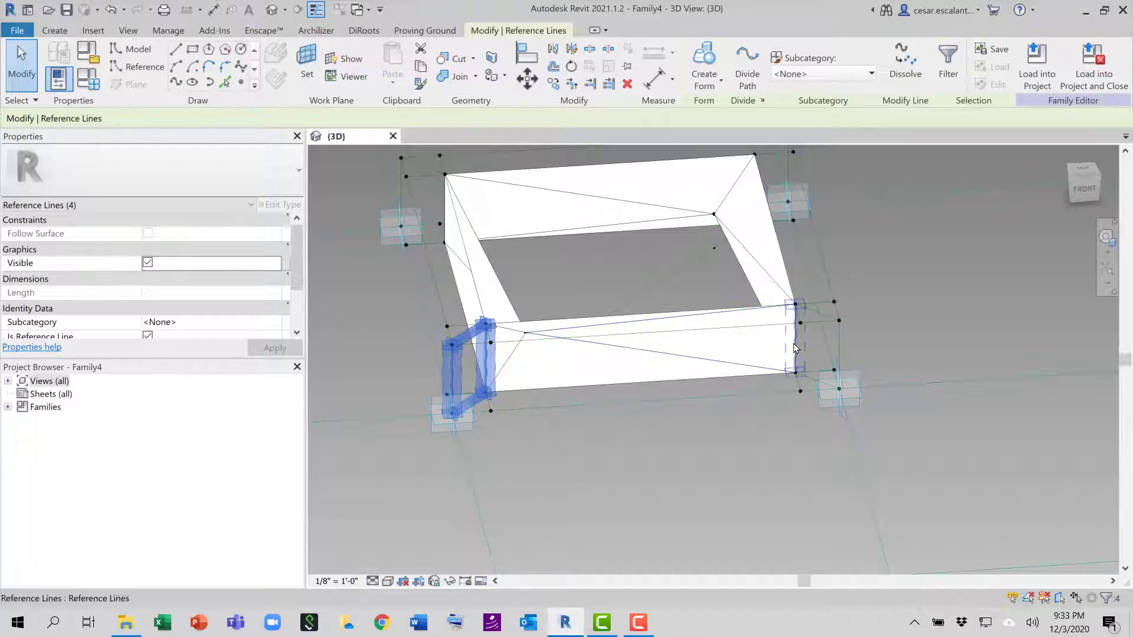
{"action": "left_click", "coordinate": [794, 343], "text": "ctrl"}
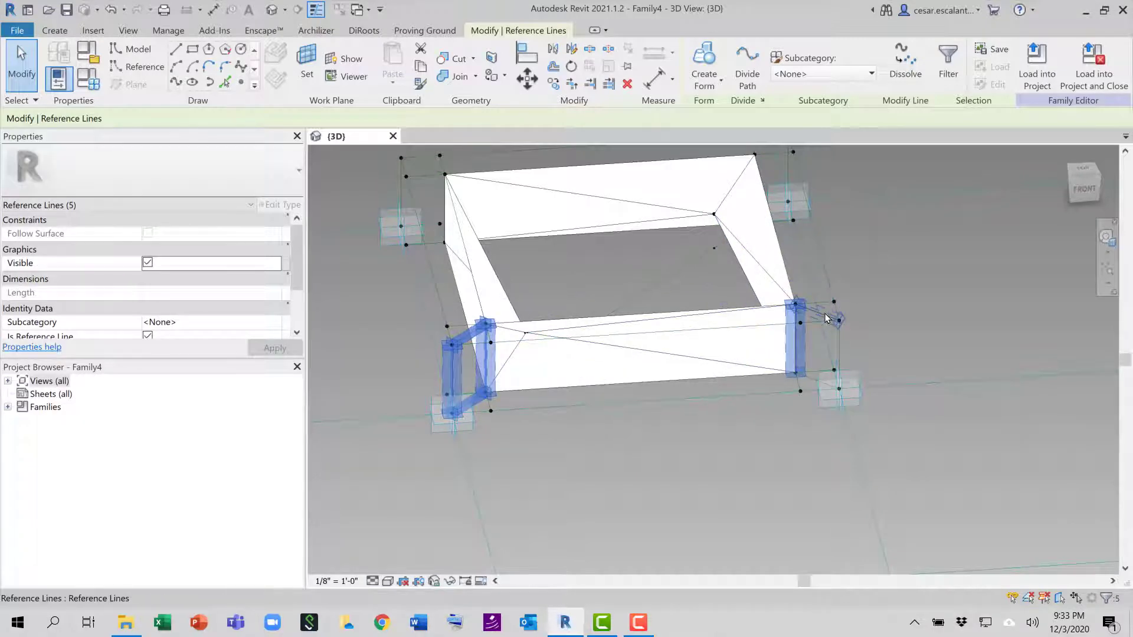
{"action": "left_click", "coordinate": [829, 316], "text": "ctrl"}
{"action": "left_click", "coordinate": [835, 349], "text": "ctrl"}
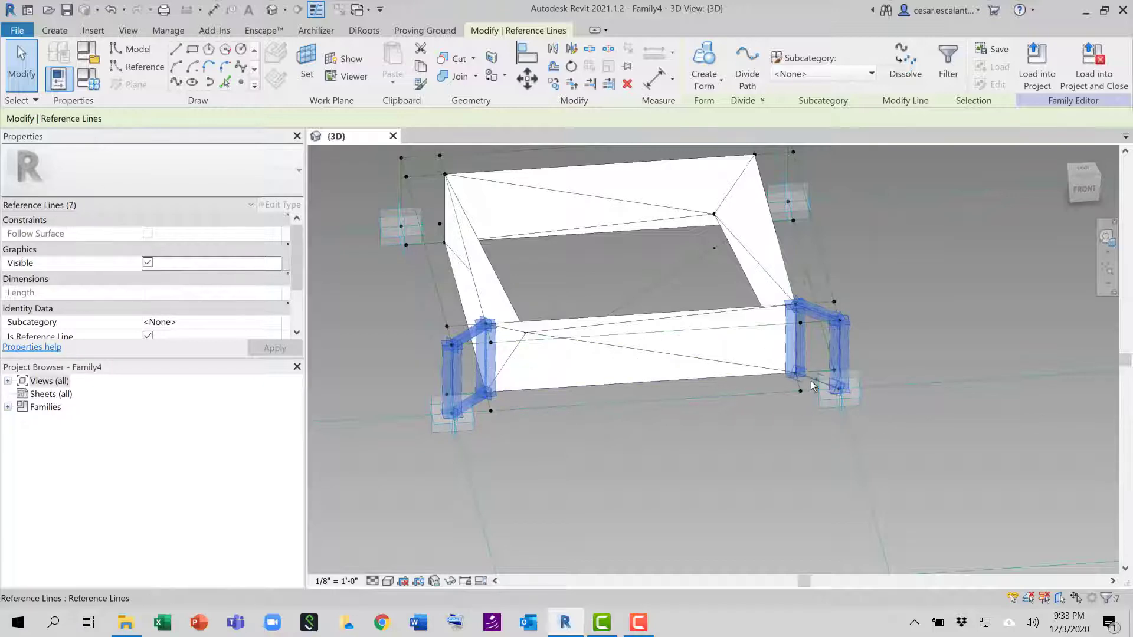
{"action": "left_click", "coordinate": [810, 381], "text": "ctrl"}
{"action": "left_click", "coordinate": [703, 83]}
{"action": "left_click", "coordinate": [697, 107]}
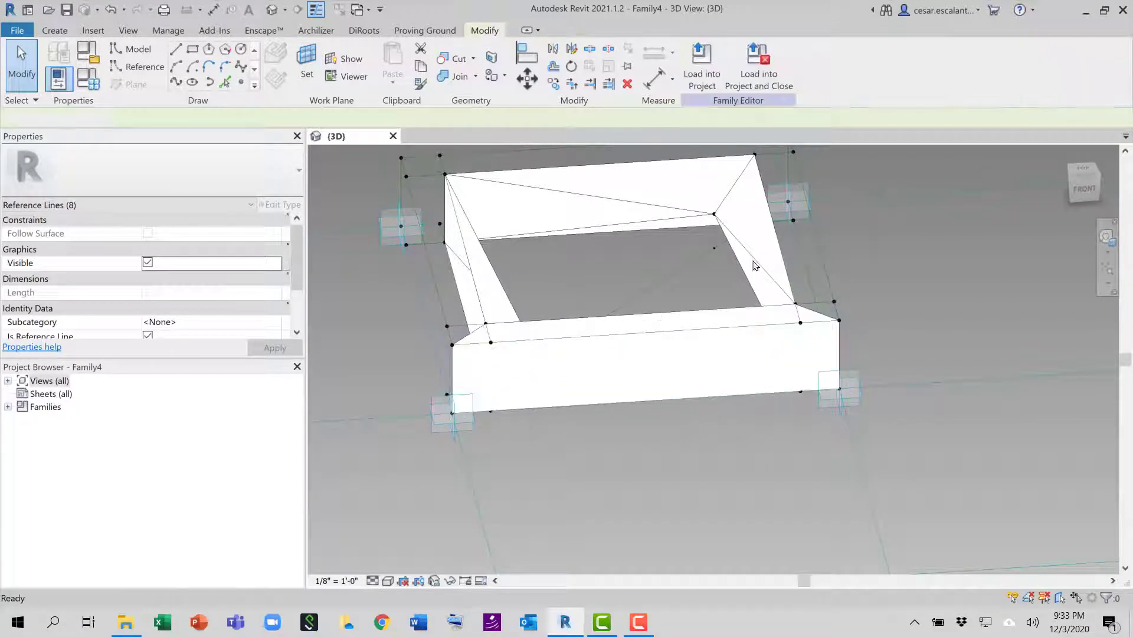
Select the short and vertical reference lines at the left and right front corners.
{"action": "key", "text": "Escape"}
{"action": "middle_click_drag", "start_coordinate": [863, 435], "coordinate": [635, 251], "text": "shift"}
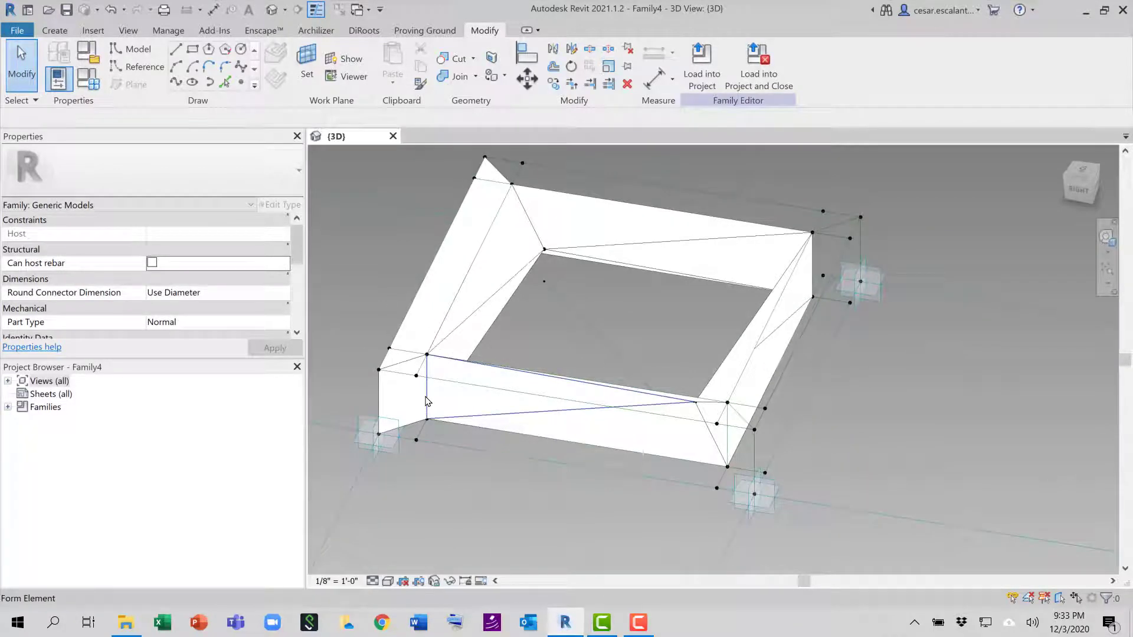
{"action": "key", "text": "Tab"}
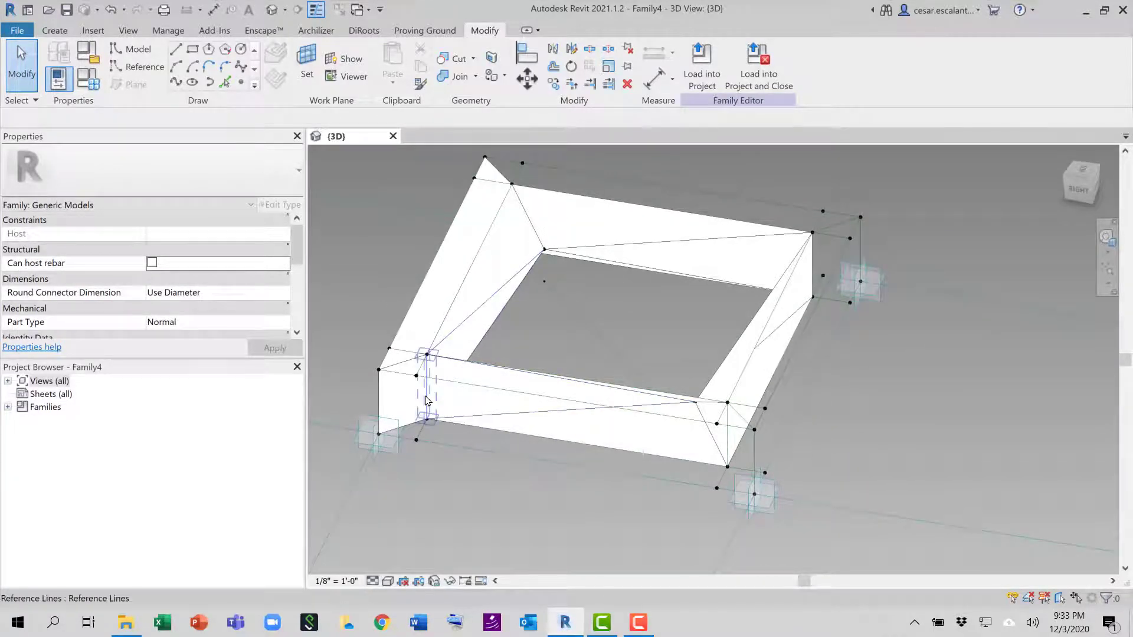
{"action": "left_click", "coordinate": [421, 391]}
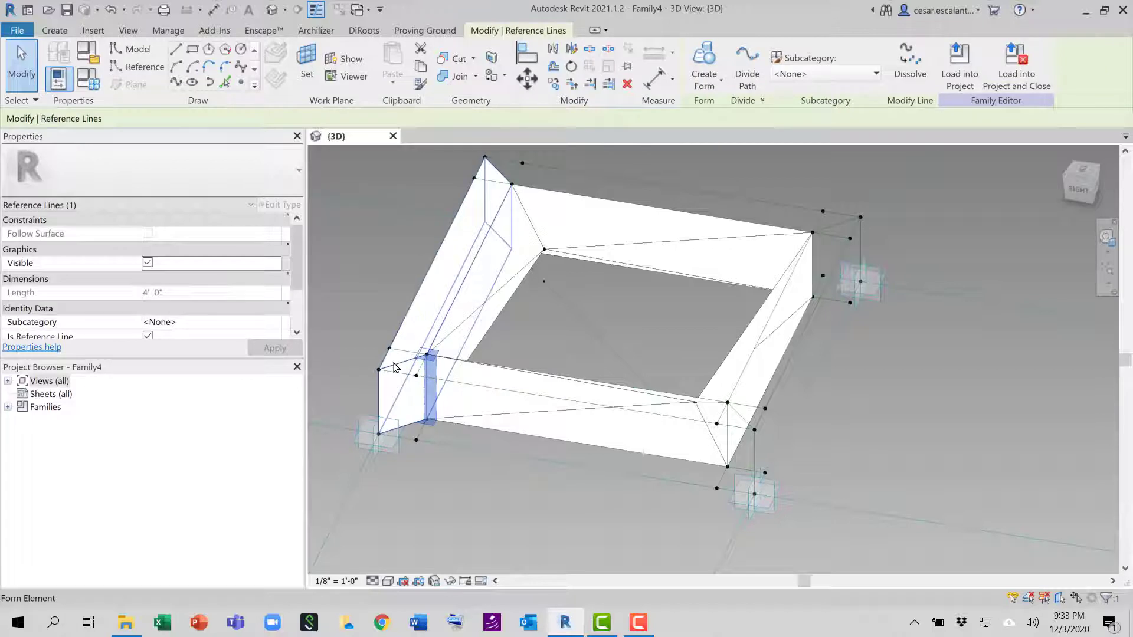
{"action": "key", "text": "Tab"}
{"action": "left_click", "coordinate": [381, 397], "text": "ctrl"}
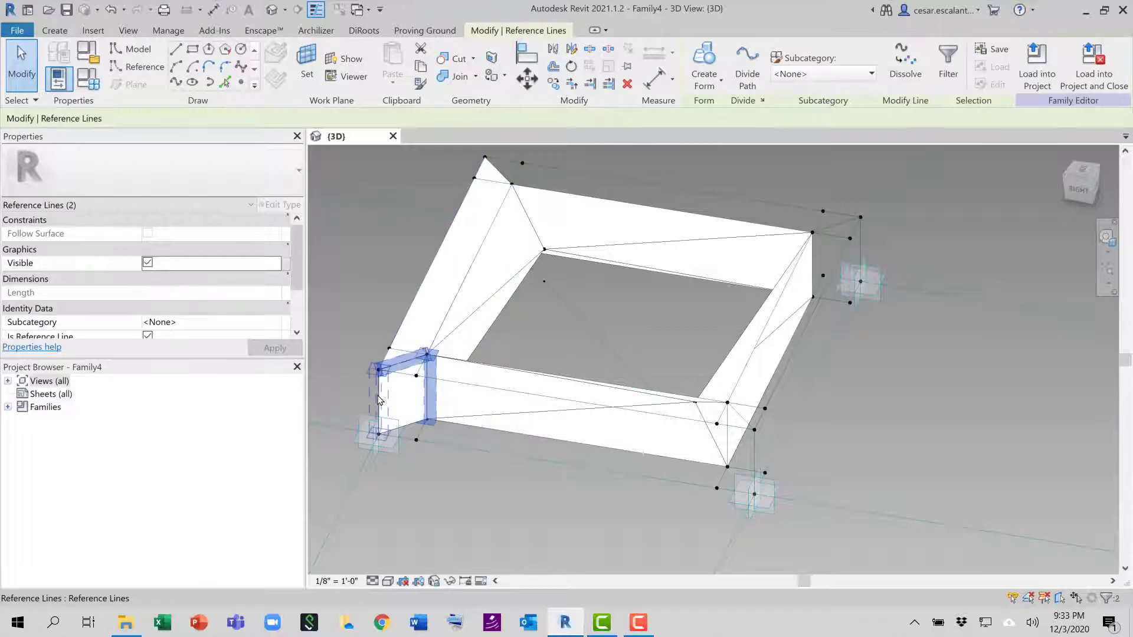
{"action": "left_click", "coordinate": [379, 399], "text": "ctrl"}
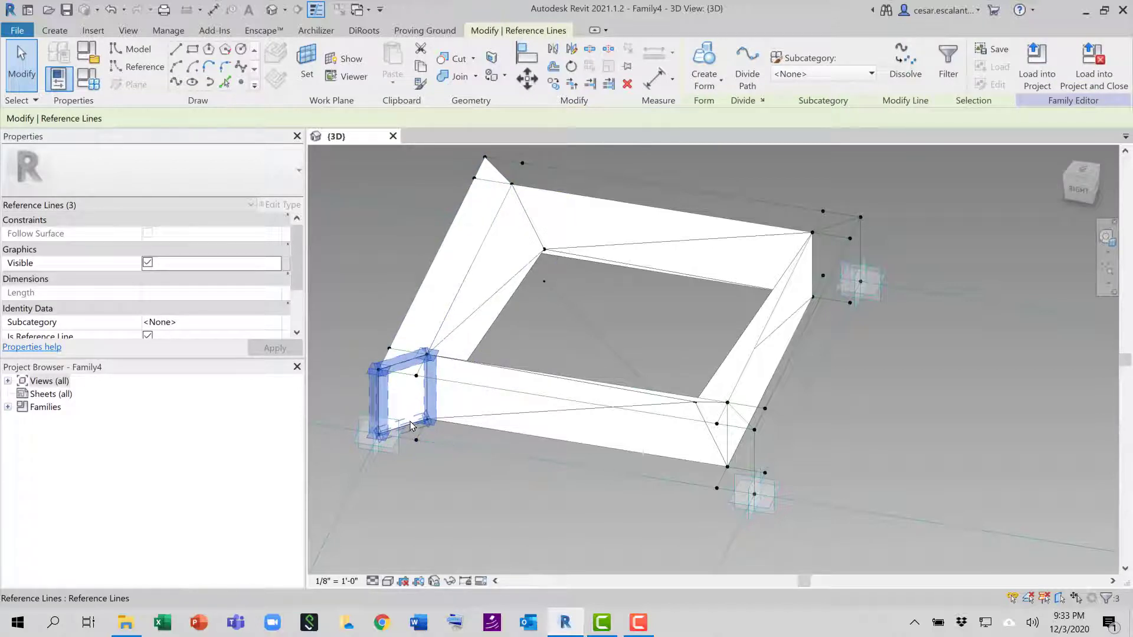
{"action": "left_click", "coordinate": [740, 417], "text": "ctrl"}
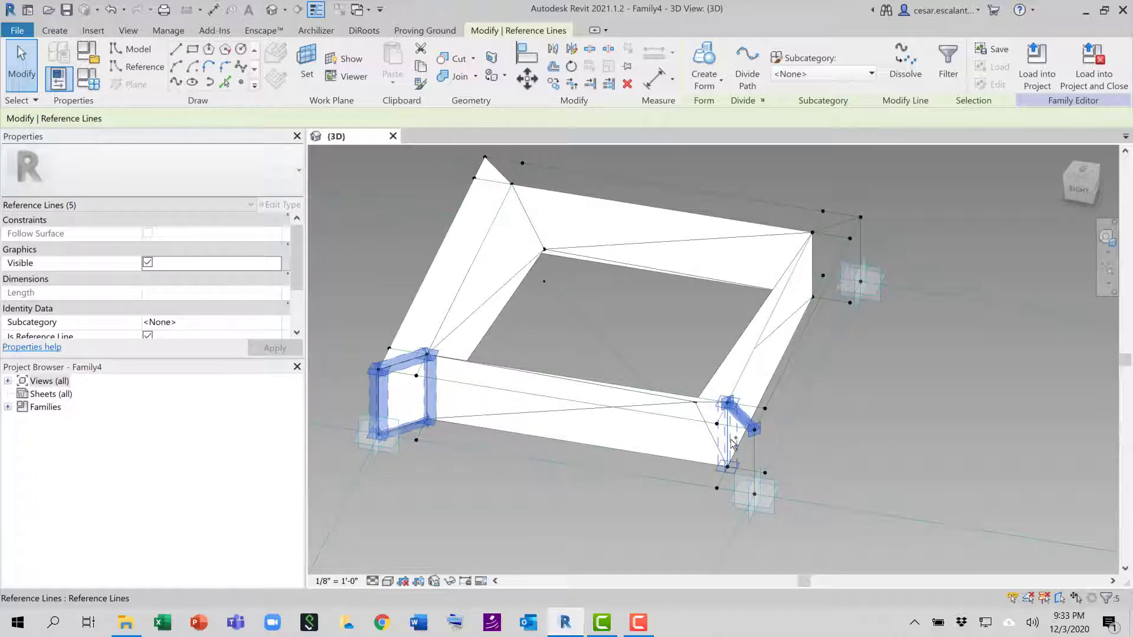
{"action": "left_click", "coordinate": [747, 473], "text": "ctrl"}
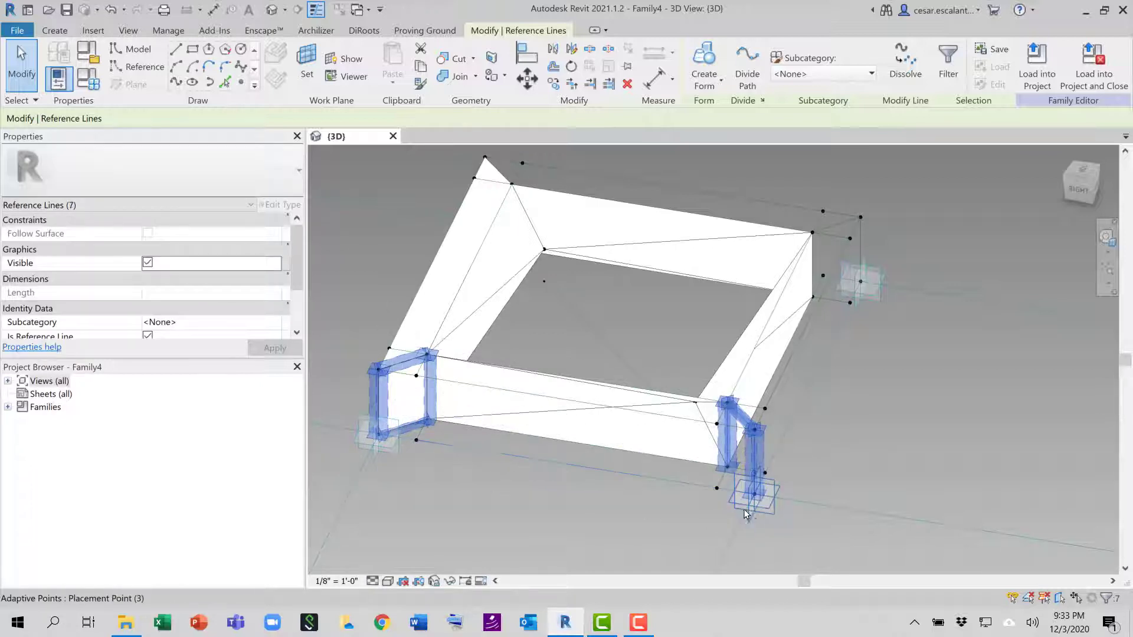
{"action": "middle_click_drag", "start_coordinate": [782, 528], "coordinate": [850, 583], "text": "shift"}
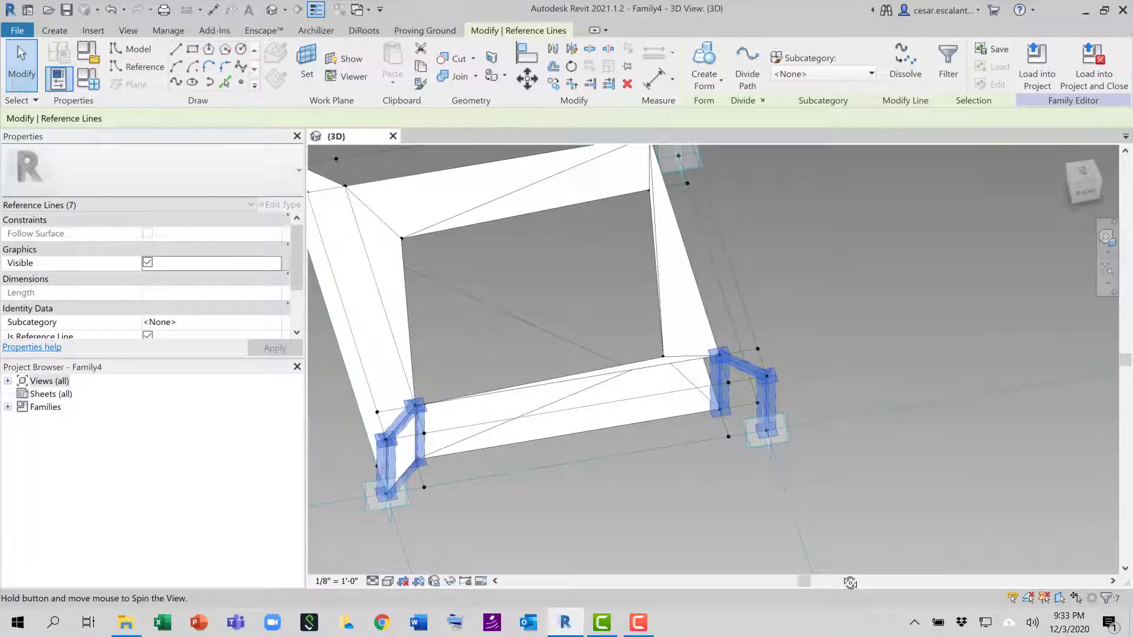
{"action": "left_click", "coordinate": [137, 66]}
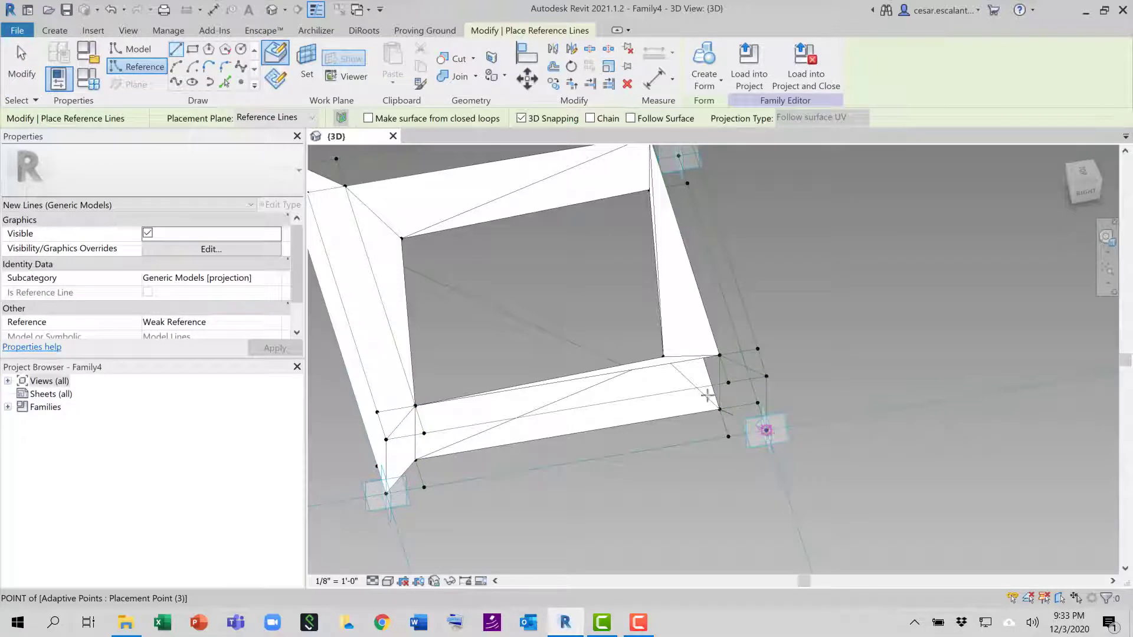
{"action": "key", "text": "Escape"}
{"action": "key", "text": "Escape"}
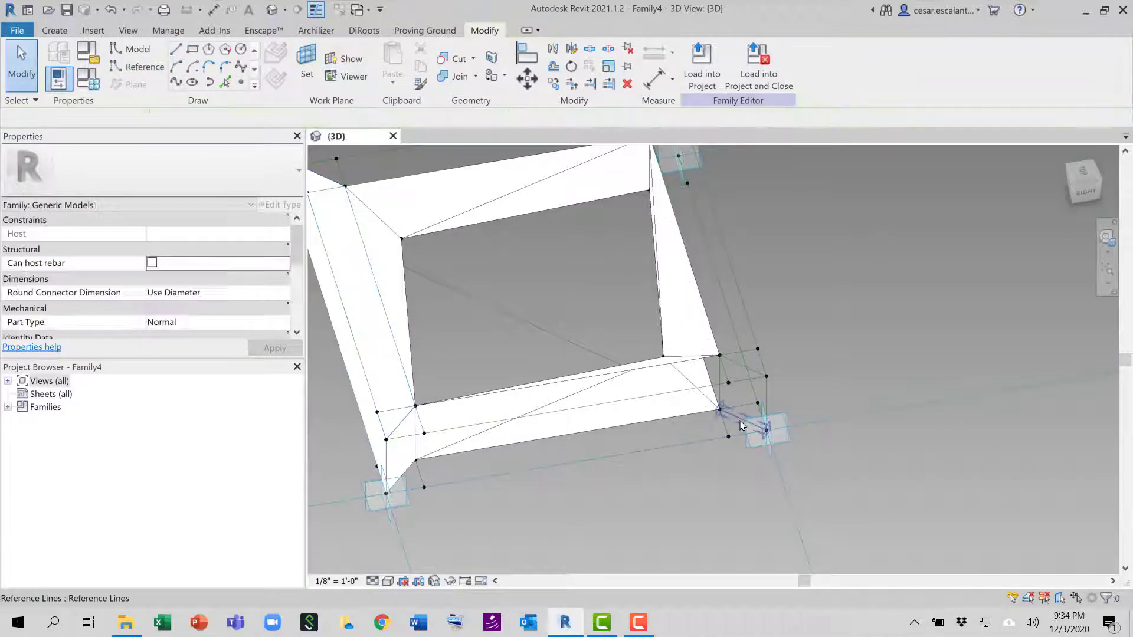
Reselect both corner profiles' reference lines and build a solid side wall from them.
{"action": "left_click", "coordinate": [742, 424]}
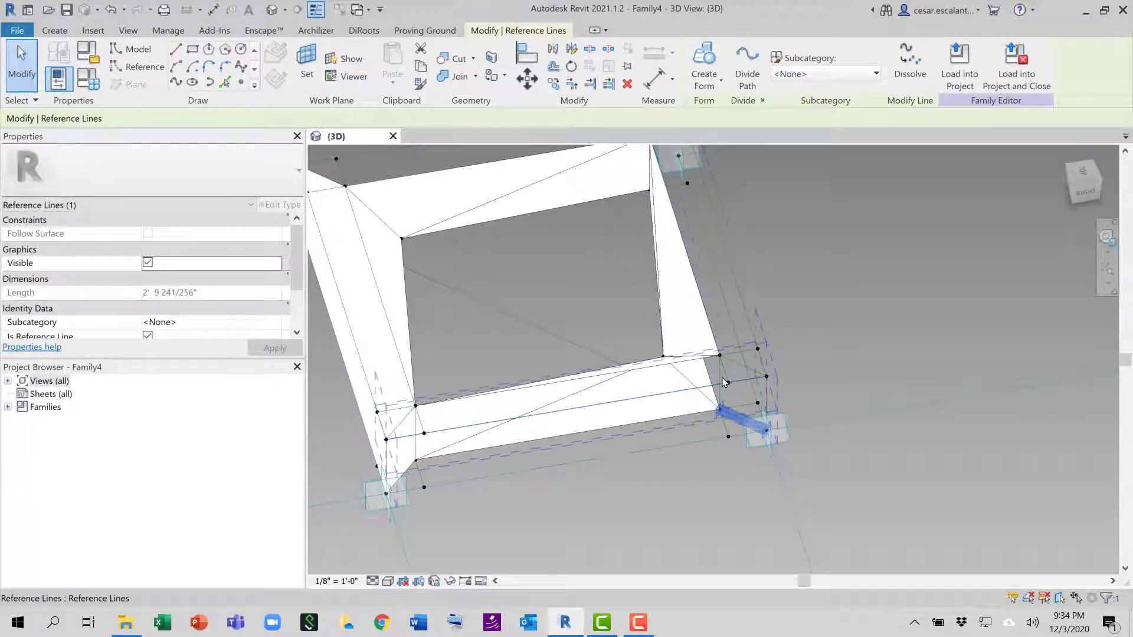
{"action": "scroll", "coordinate": [722, 381], "scroll_direction": "up", "scroll_amount": 3}
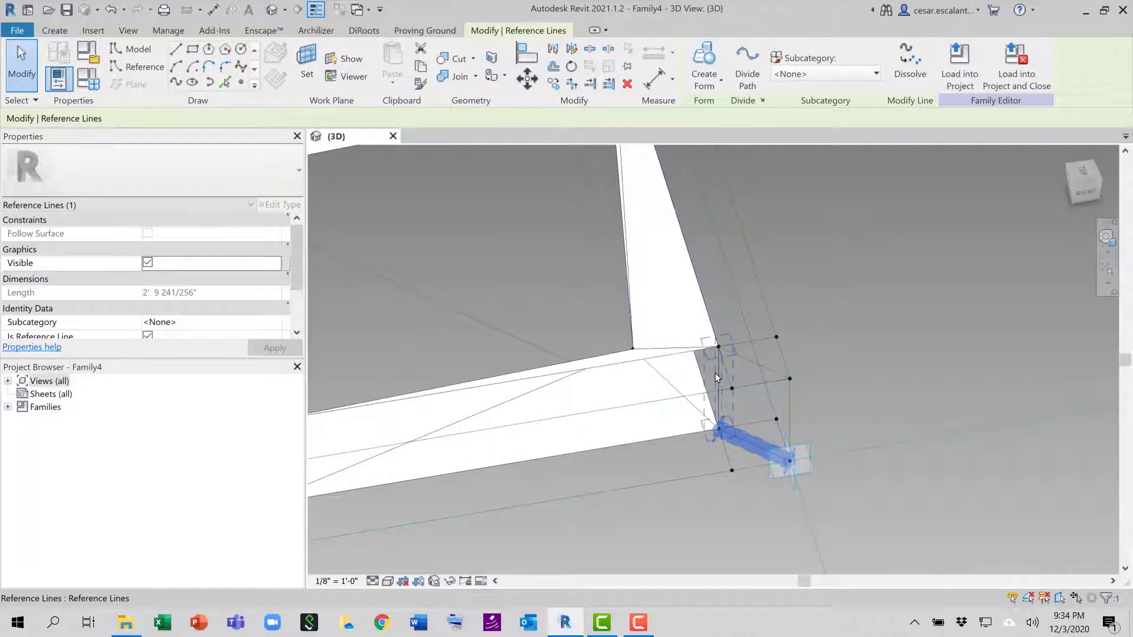
{"action": "left_click", "coordinate": [717, 381], "text": "ctrl"}
{"action": "left_click", "coordinate": [770, 370], "text": "ctrl"}
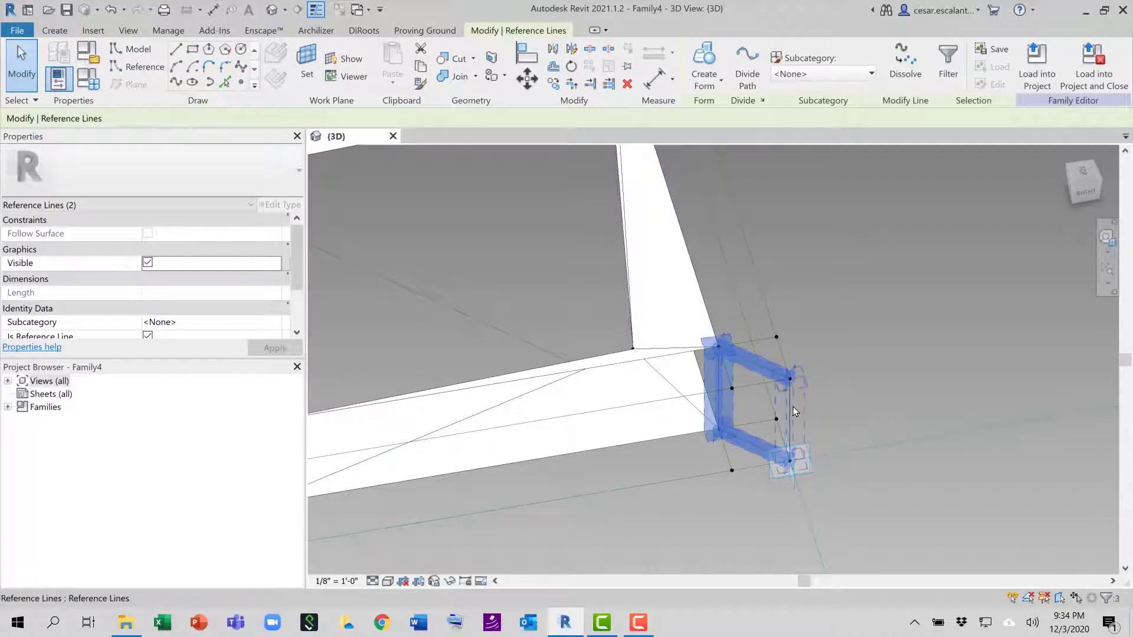
{"action": "scroll", "coordinate": [844, 436], "scroll_direction": "down", "scroll_amount": 2}
{"action": "left_click", "coordinate": [807, 426], "text": "ctrl"}
{"action": "middle_click_drag", "start_coordinate": [808, 426], "coordinate": [437, 482], "text": "shift"}
{"action": "middle_click_drag", "start_coordinate": [357, 497], "coordinate": [487, 460], "text": "shift"}
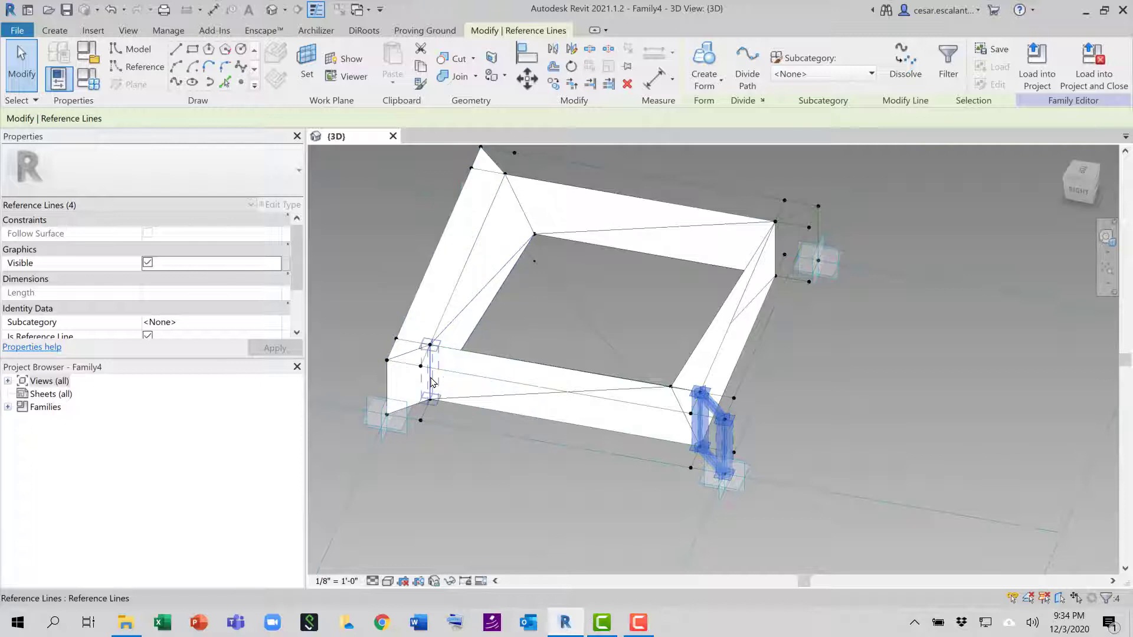
{"action": "left_click", "coordinate": [407, 354], "text": "ctrl"}
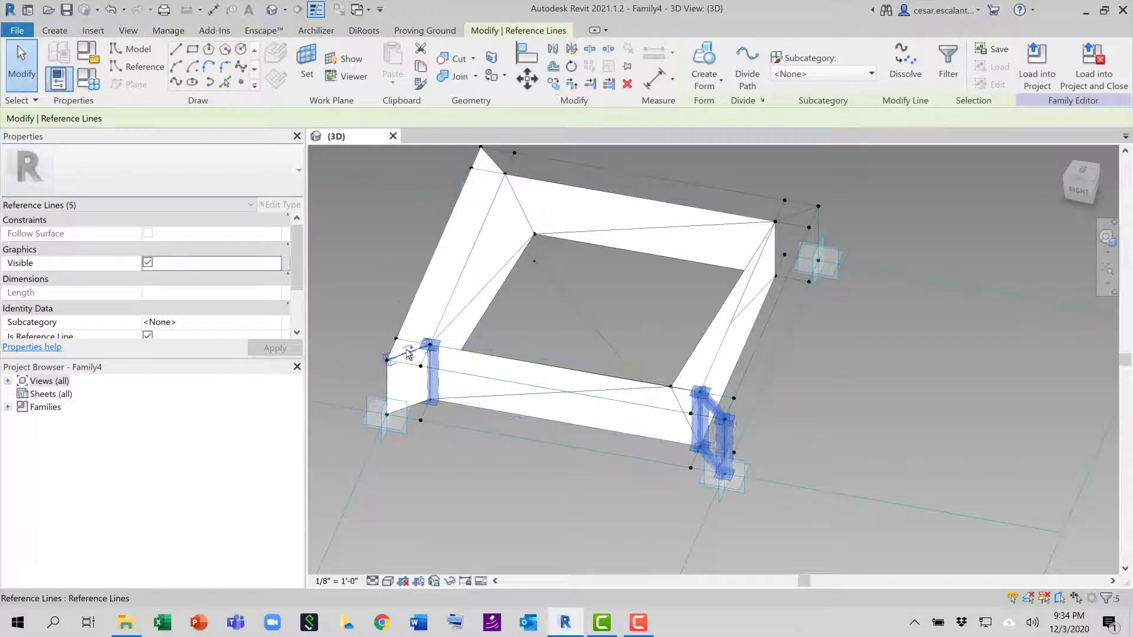
{"action": "left_click", "coordinate": [389, 388], "text": "ctrl"}
{"action": "left_click", "coordinate": [418, 407], "text": "ctrl"}
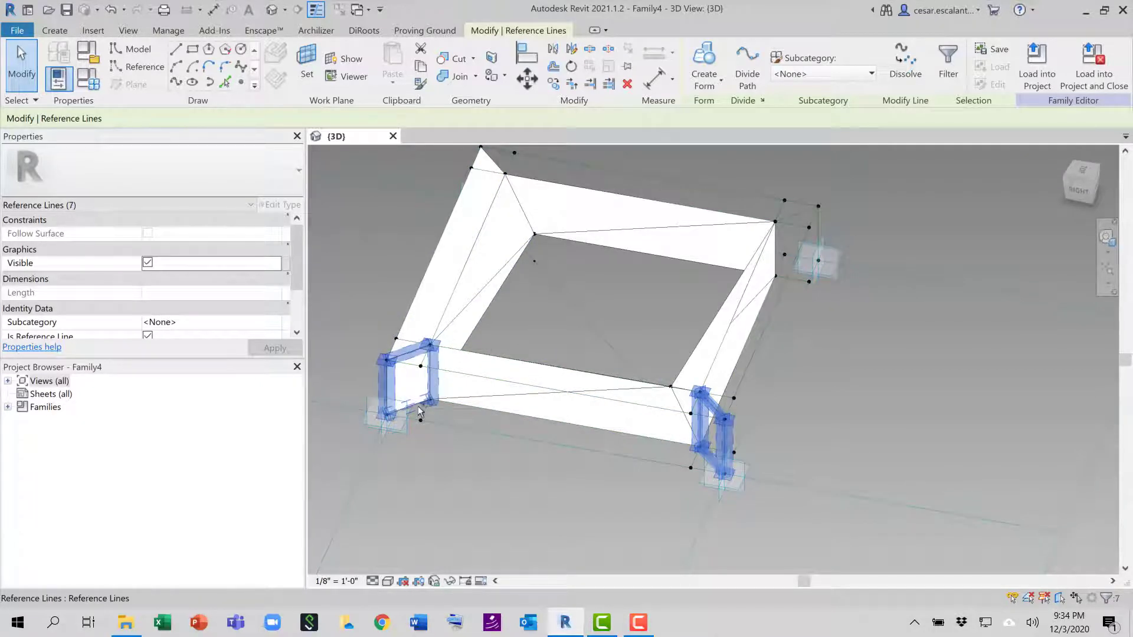
{"action": "left_click", "coordinate": [702, 93]}
{"action": "left_click", "coordinate": [719, 111]}
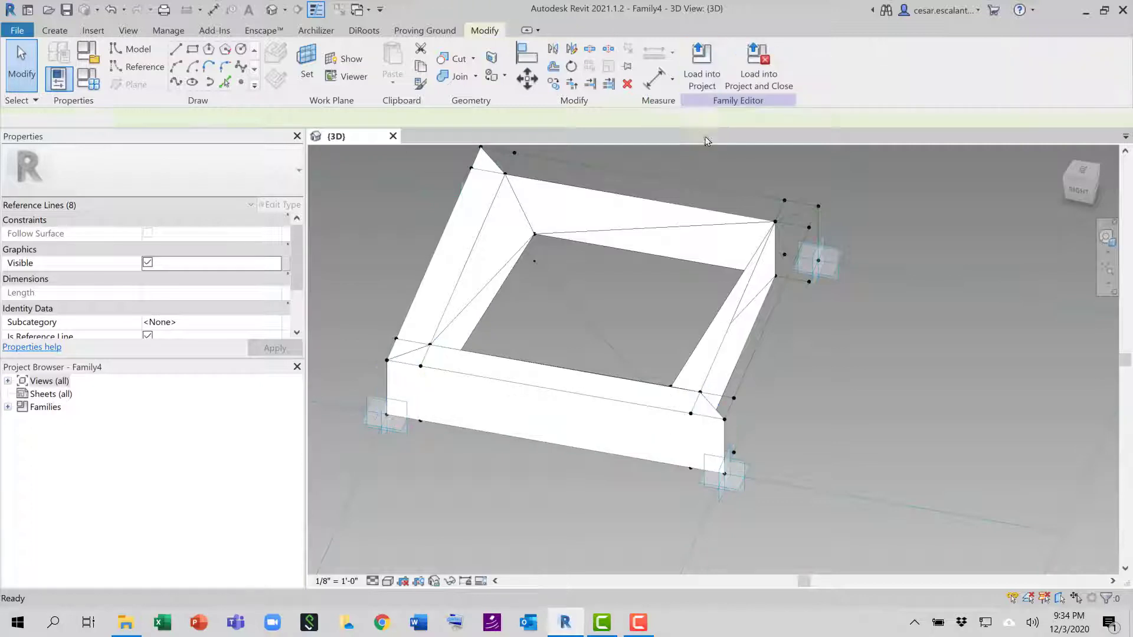
{"action": "middle_click_drag", "start_coordinate": [768, 458], "coordinate": [488, 459], "text": "shift"}
{"action": "scroll", "coordinate": [414, 449], "scroll_direction": "up", "scroll_amount": 3}
{"action": "middle_click_drag", "start_coordinate": [414, 455], "coordinate": [444, 453]}
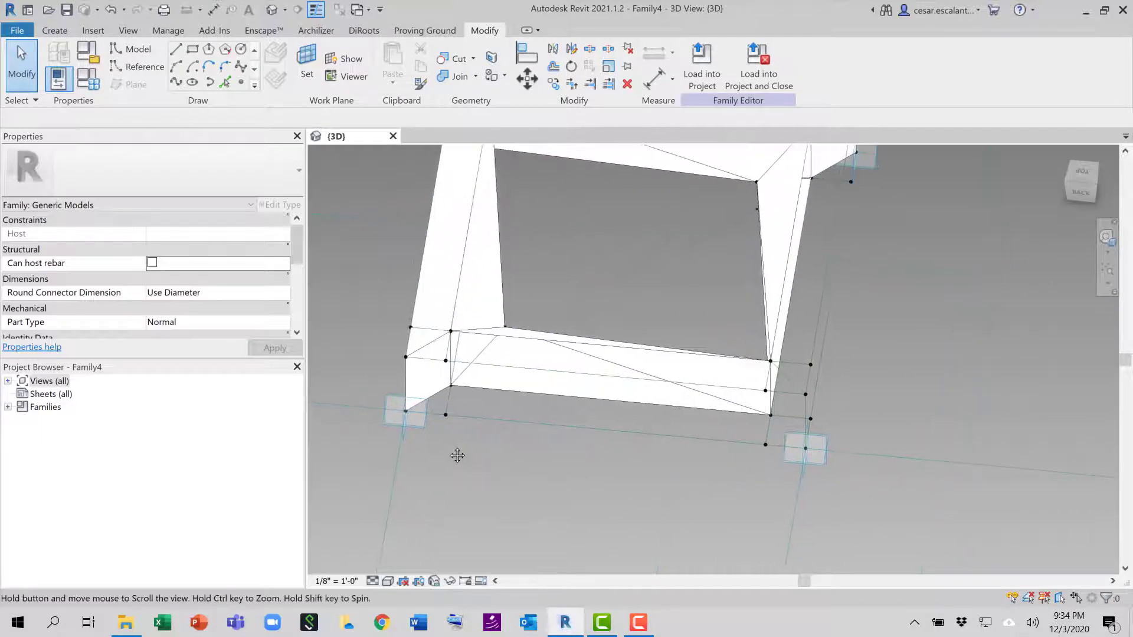
{"action": "left_click", "coordinate": [425, 390]}
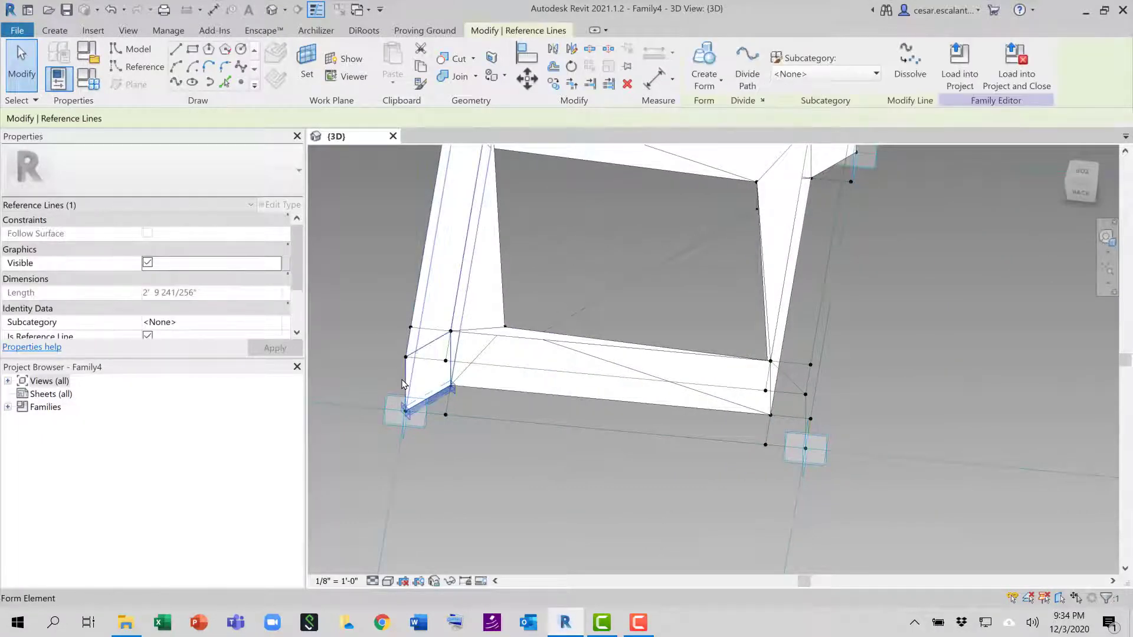
{"action": "key", "text": "Tab"}
{"action": "left_click", "coordinate": [427, 351], "text": "ctrl"}
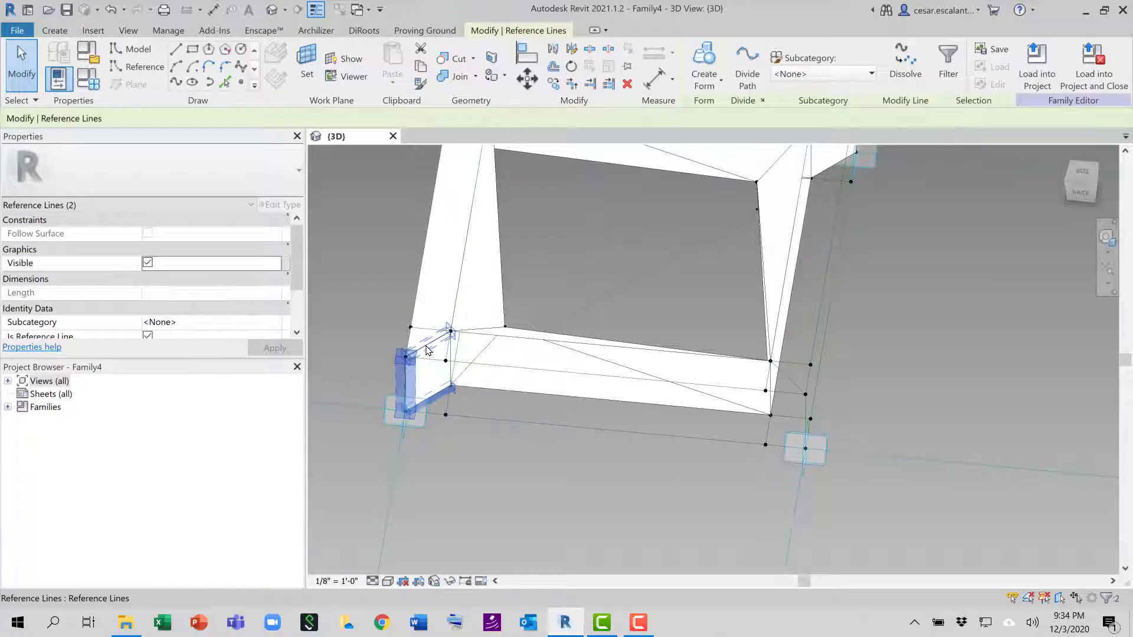
{"action": "left_click", "coordinate": [427, 346], "text": "ctrl"}
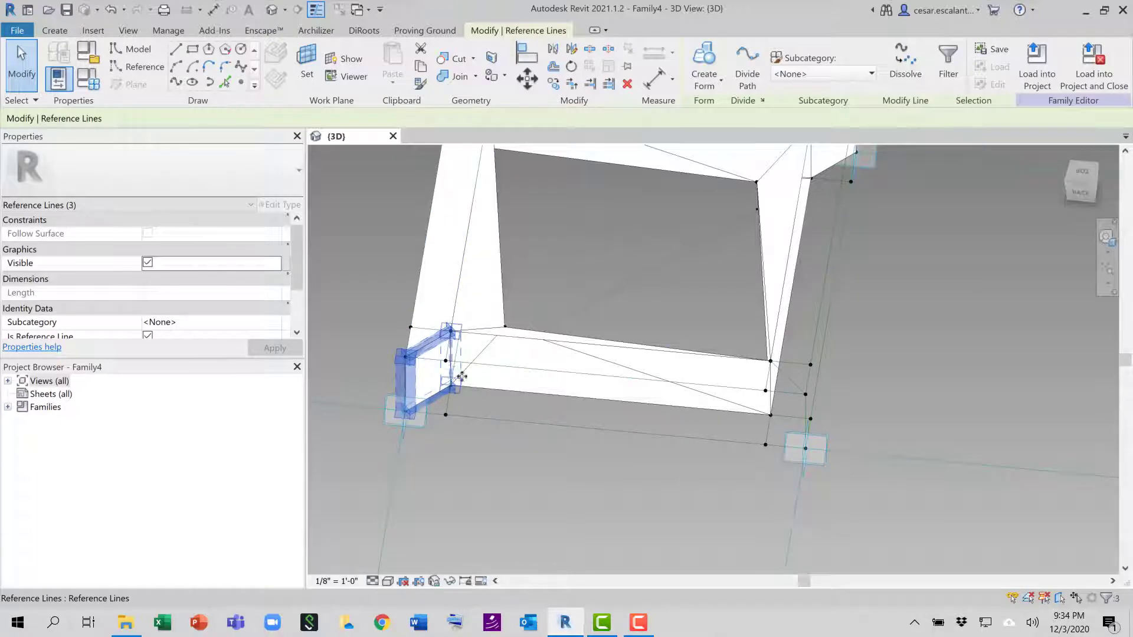
{"action": "left_click", "coordinate": [462, 376], "text": "ctrl"}
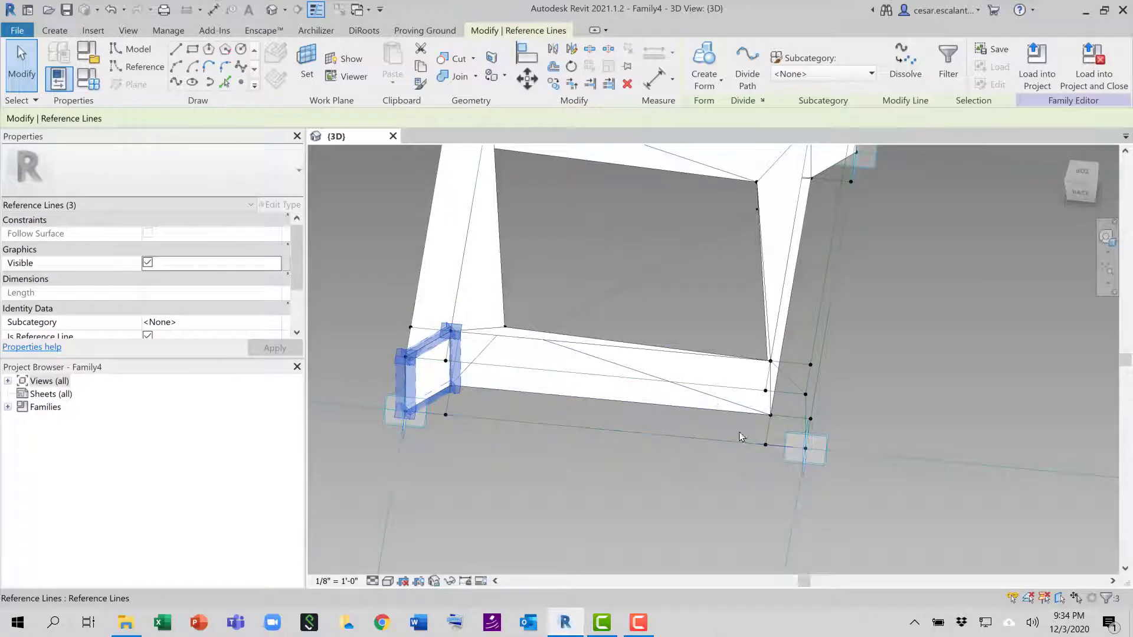
{"action": "left_click", "coordinate": [771, 402], "text": "ctrl"}
{"action": "left_click", "coordinate": [793, 385], "text": "ctrl"}
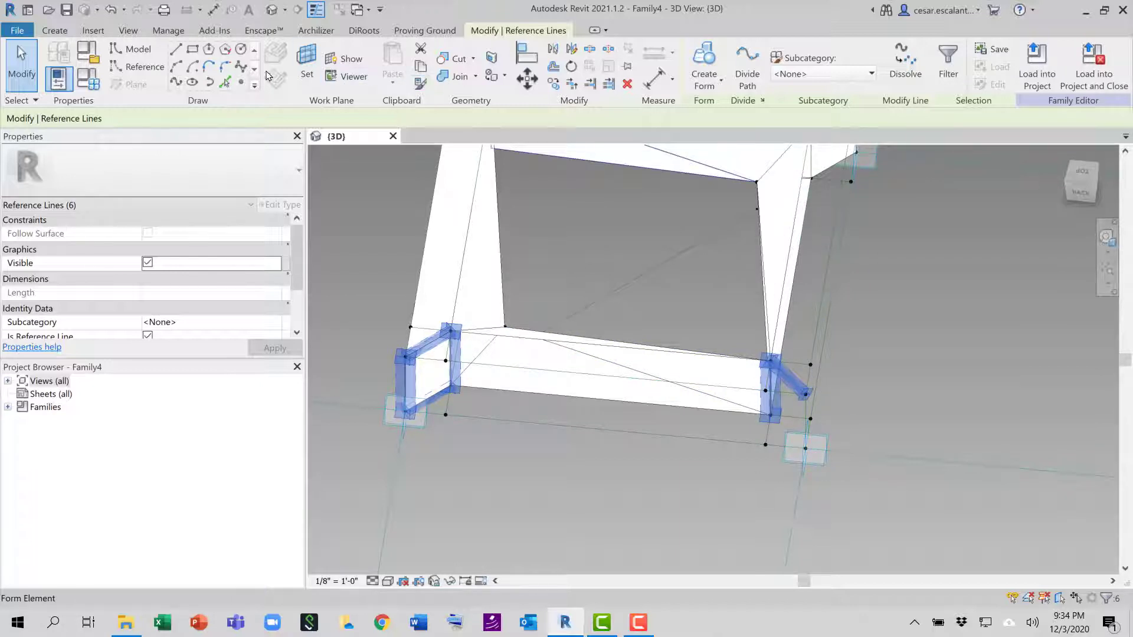
{"action": "left_click", "coordinate": [137, 67]}
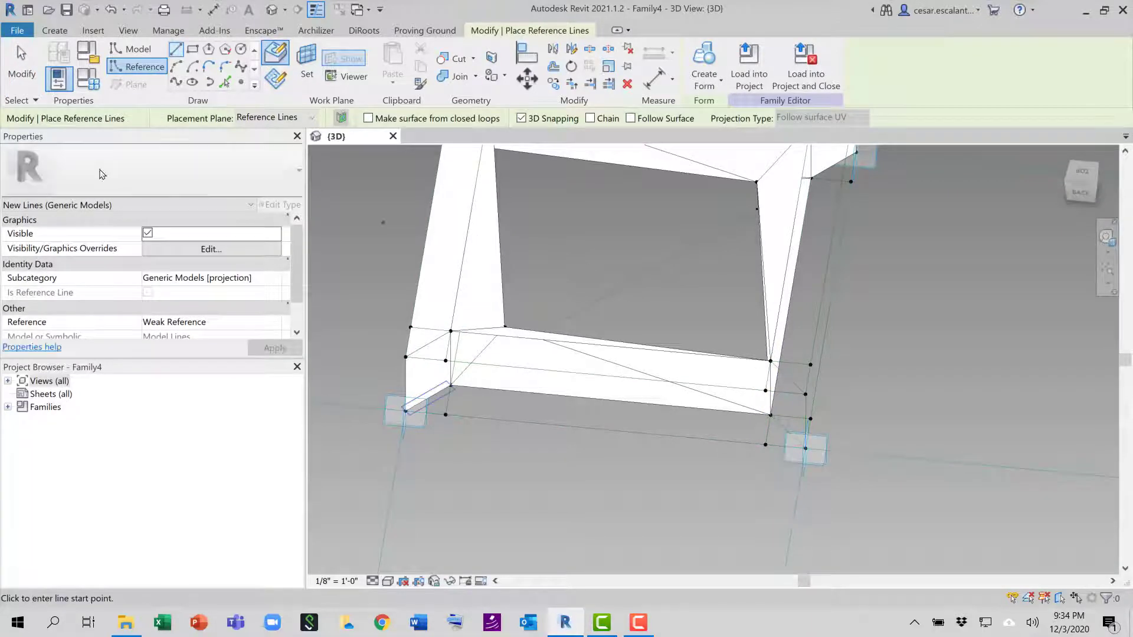
{"action": "left_click", "coordinate": [8, 73]}
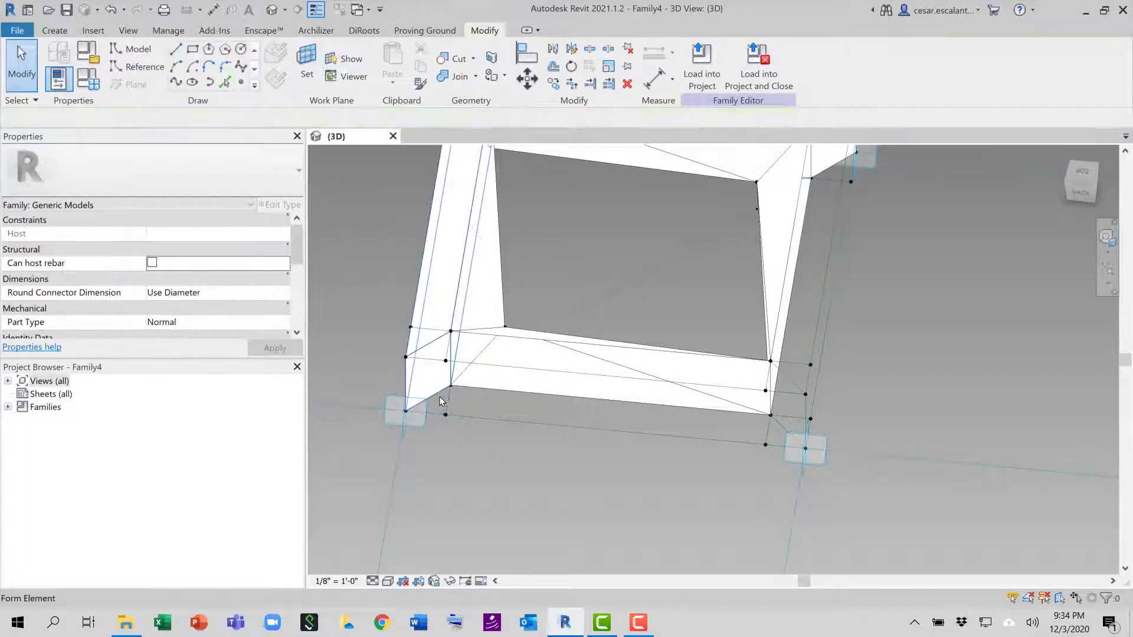
{"action": "key", "text": "Caps_Lock"}
{"action": "key", "text": "Caps_Lock"}
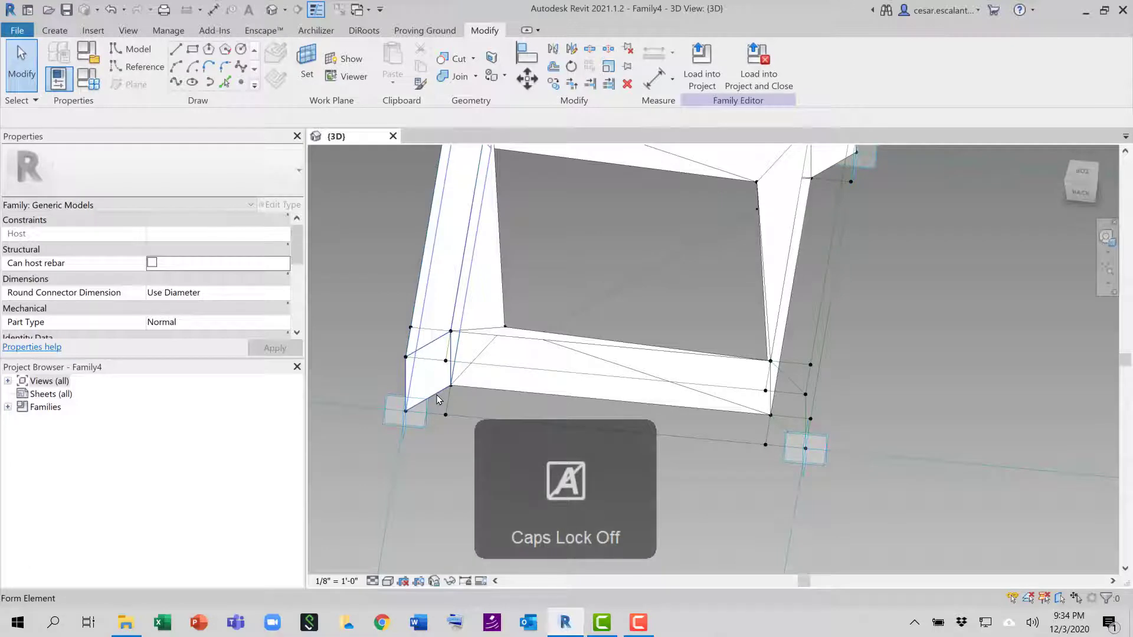
Select the lower-left and lower-right corner profiles' reference lines and make a solid side wall.
{"action": "left_click", "coordinate": [437, 395]}
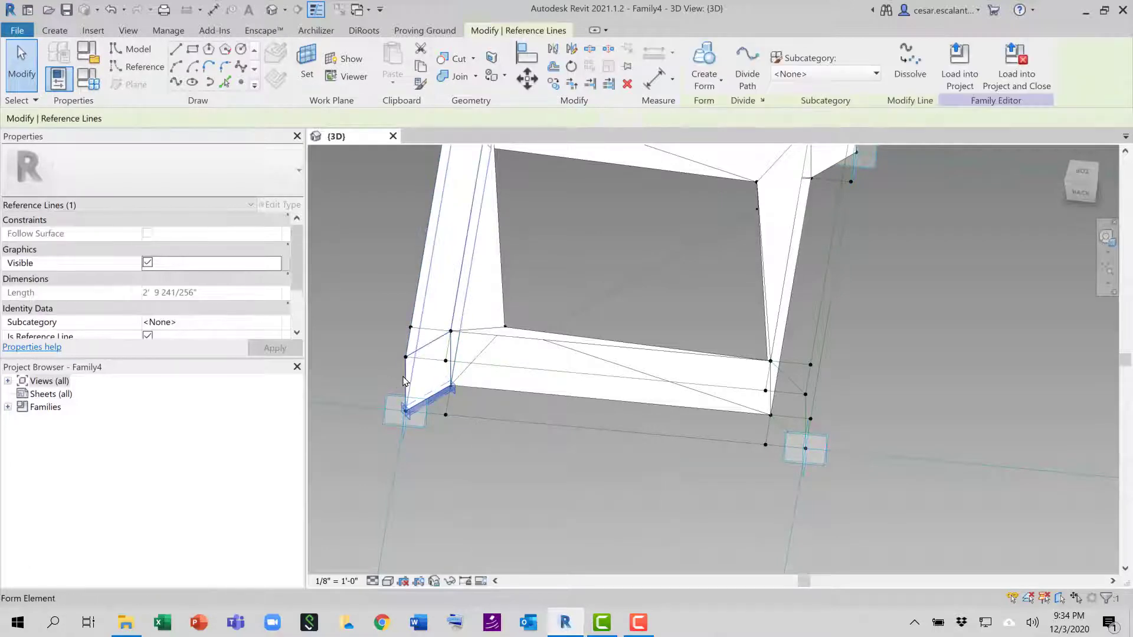
{"action": "left_click", "coordinate": [437, 347], "text": "ctrl"}
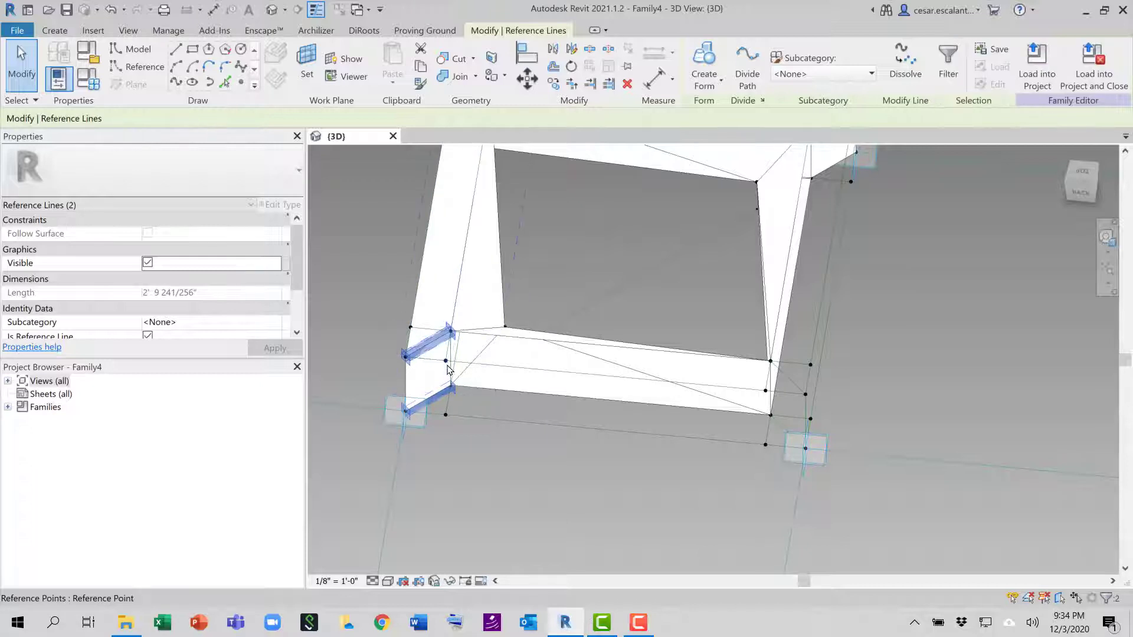
{"action": "left_click", "coordinate": [405, 384], "text": "ctrl"}
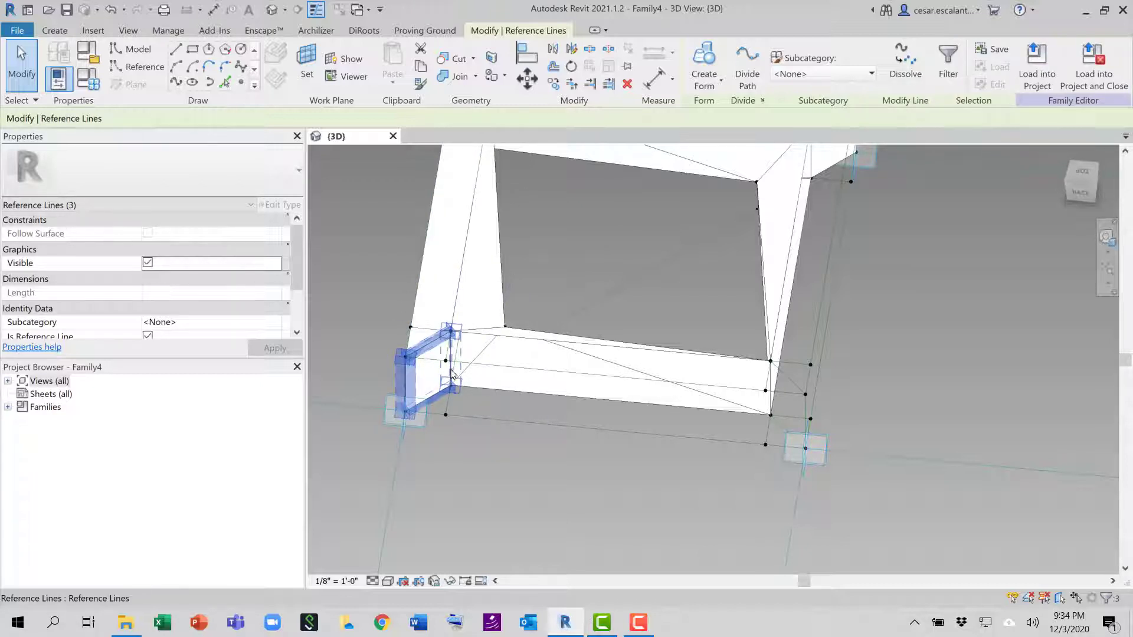
{"action": "left_click", "coordinate": [454, 371], "text": "ctrl"}
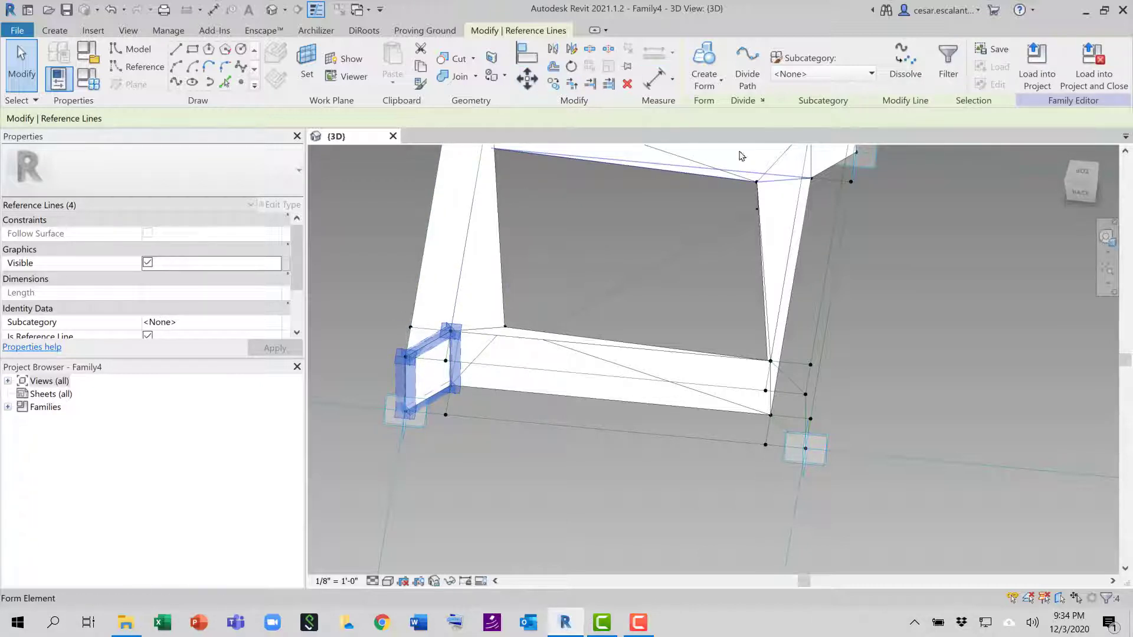
{"action": "left_click", "coordinate": [782, 432], "text": "ctrl"}
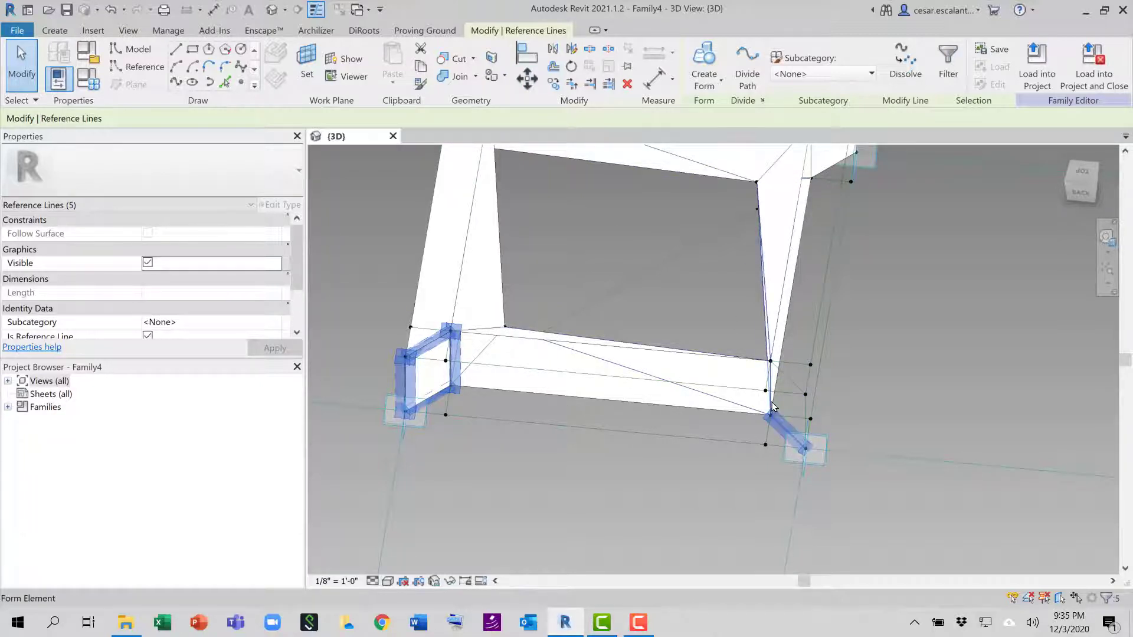
{"action": "left_click", "coordinate": [773, 406], "text": "ctrl"}
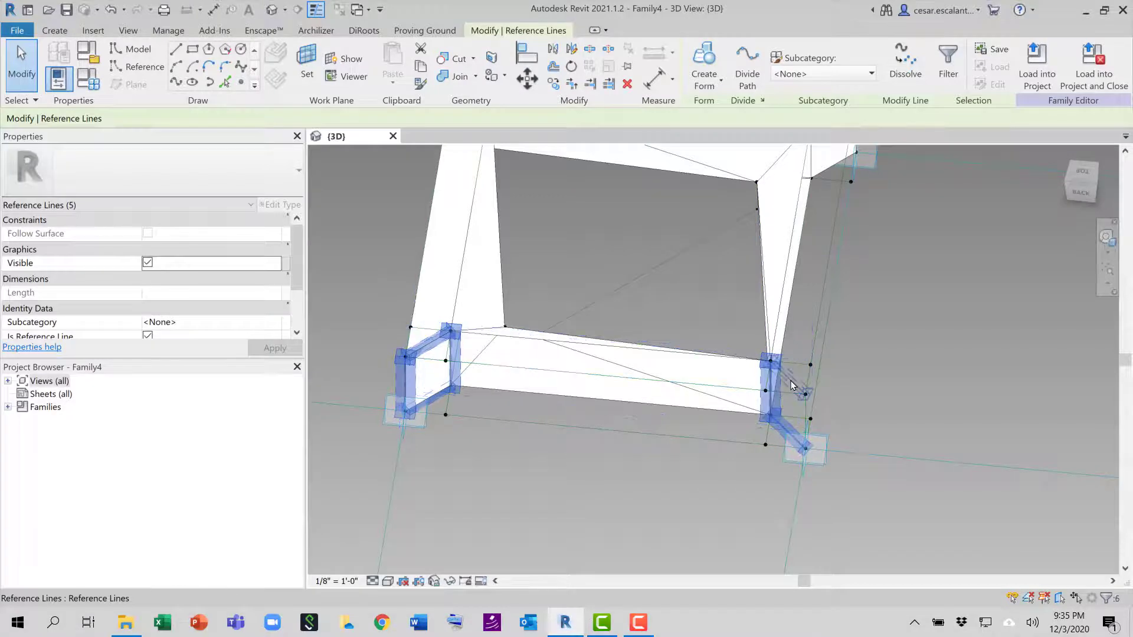
{"action": "left_click", "coordinate": [805, 423], "text": "ctrl"}
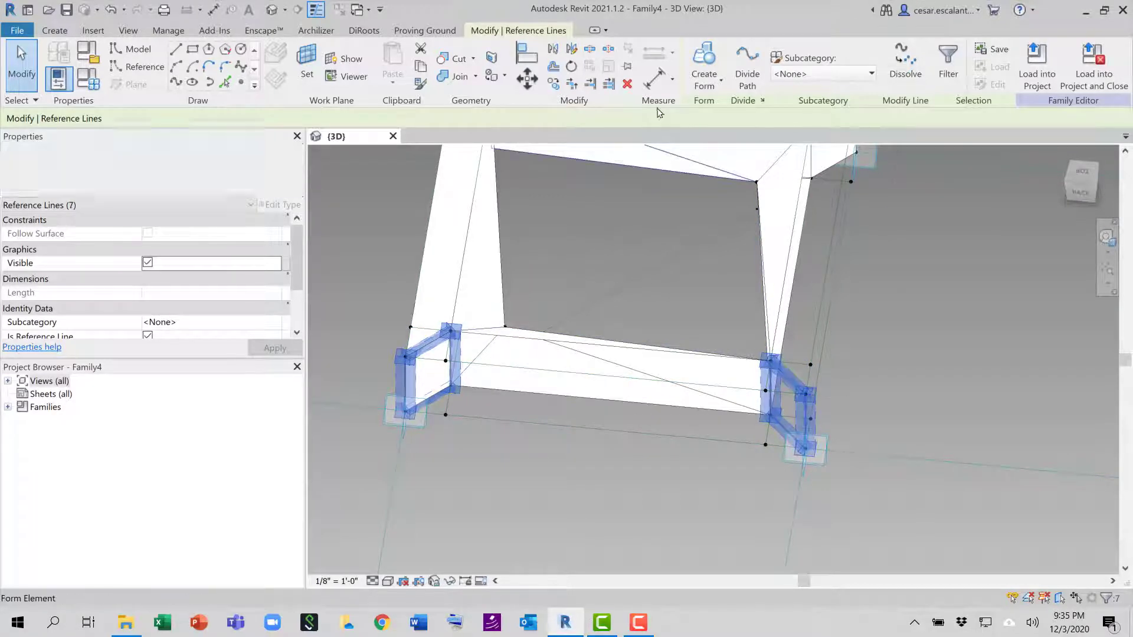
{"action": "left_click", "coordinate": [704, 82]}
{"action": "left_click", "coordinate": [702, 106]}
{"action": "middle_click_drag", "start_coordinate": [675, 401], "coordinate": [555, 228], "text": "shift"}
{"action": "key", "text": "Escape"}
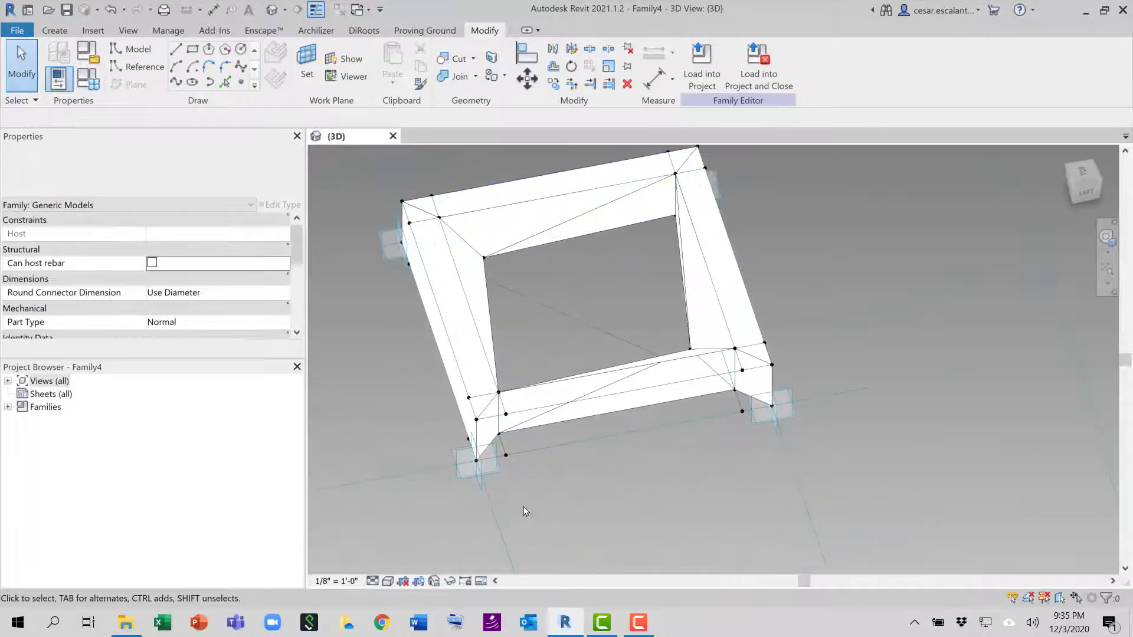
Select the left corner profile's vertical, diagonal and edge reference lines.
{"action": "scroll", "coordinate": [523, 514], "scroll_direction": "up", "scroll_amount": 3}
{"action": "middle_click_drag", "start_coordinate": [523, 514], "coordinate": [576, 433], "text": "shift"}
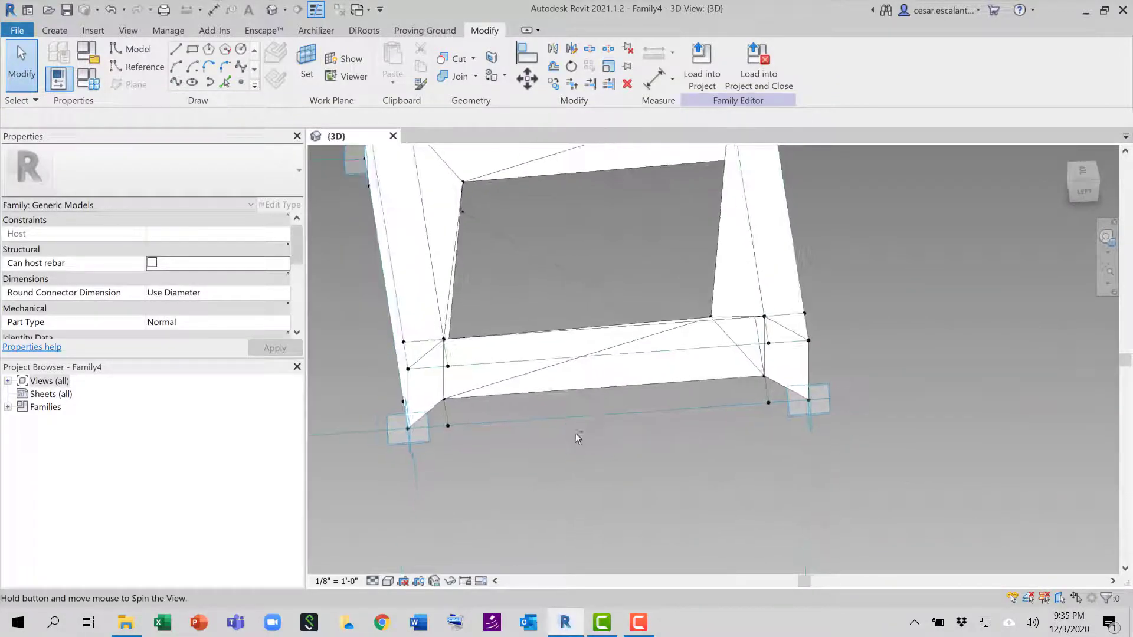
{"action": "left_click", "coordinate": [445, 385]}
{"action": "left_click", "coordinate": [445, 384]}
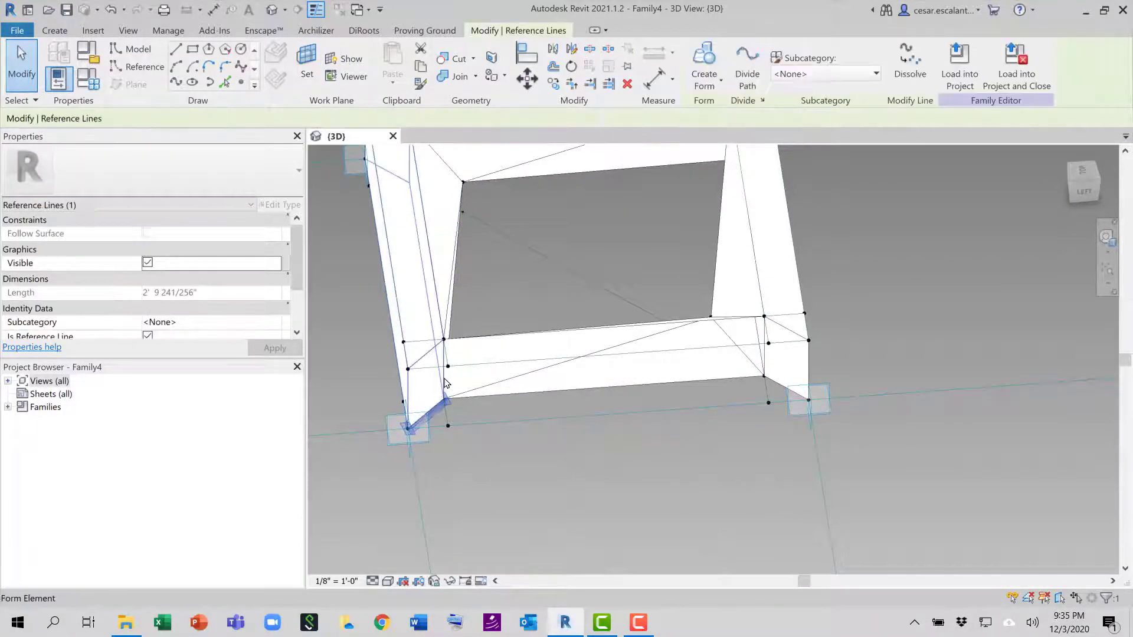
{"action": "key", "text": "Tab"}
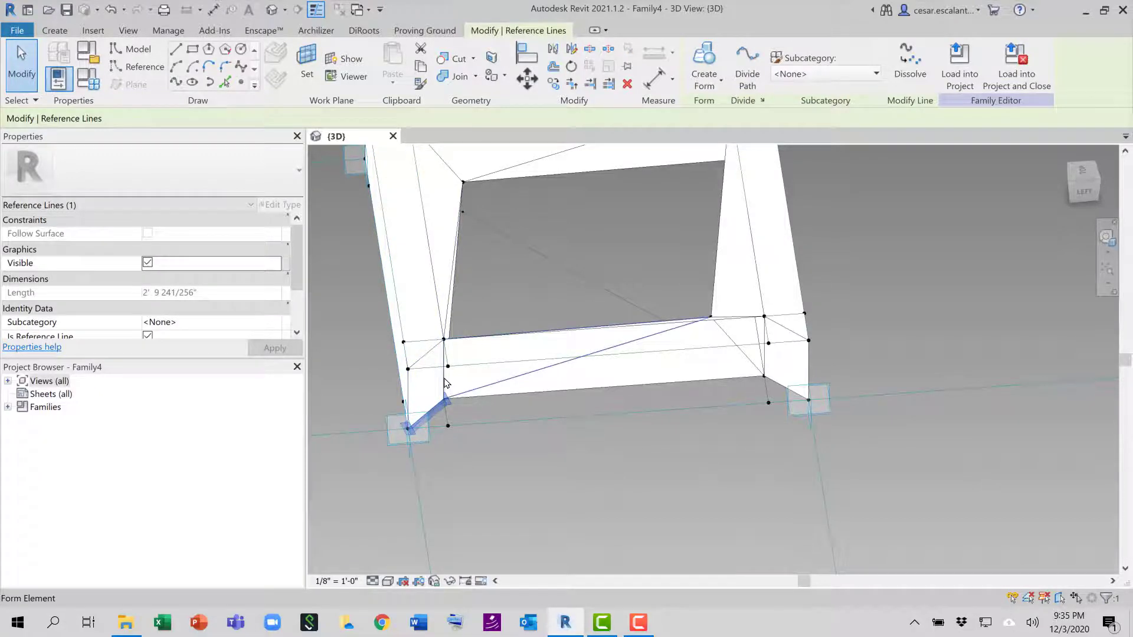
{"action": "left_click", "coordinate": [446, 382], "text": "ctrl"}
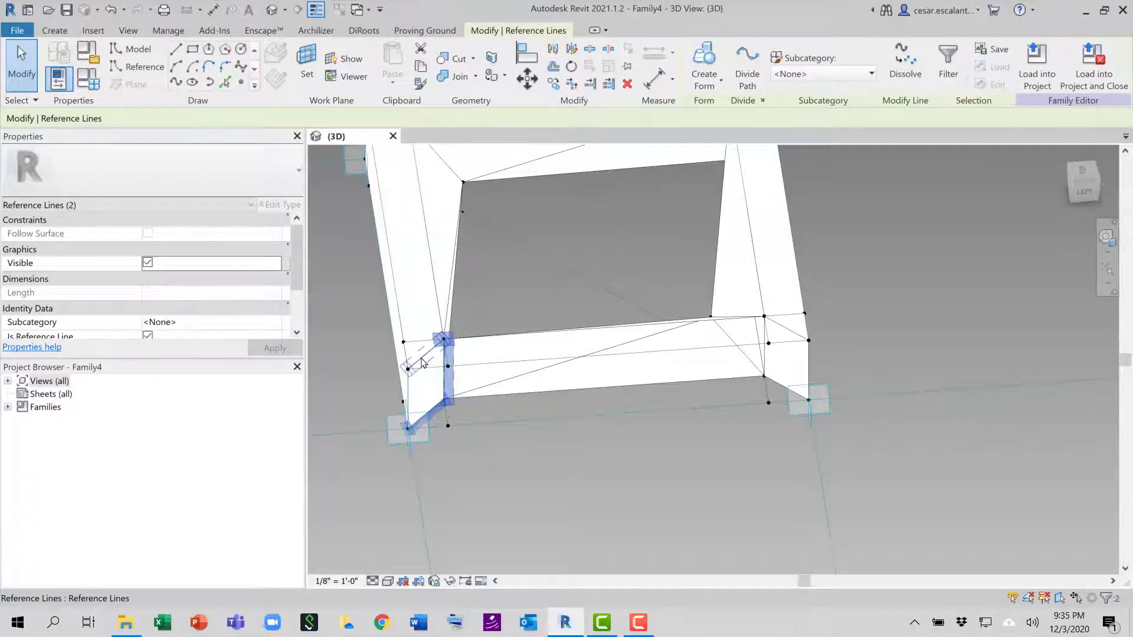
{"action": "left_click", "coordinate": [420, 361], "text": "ctrl"}
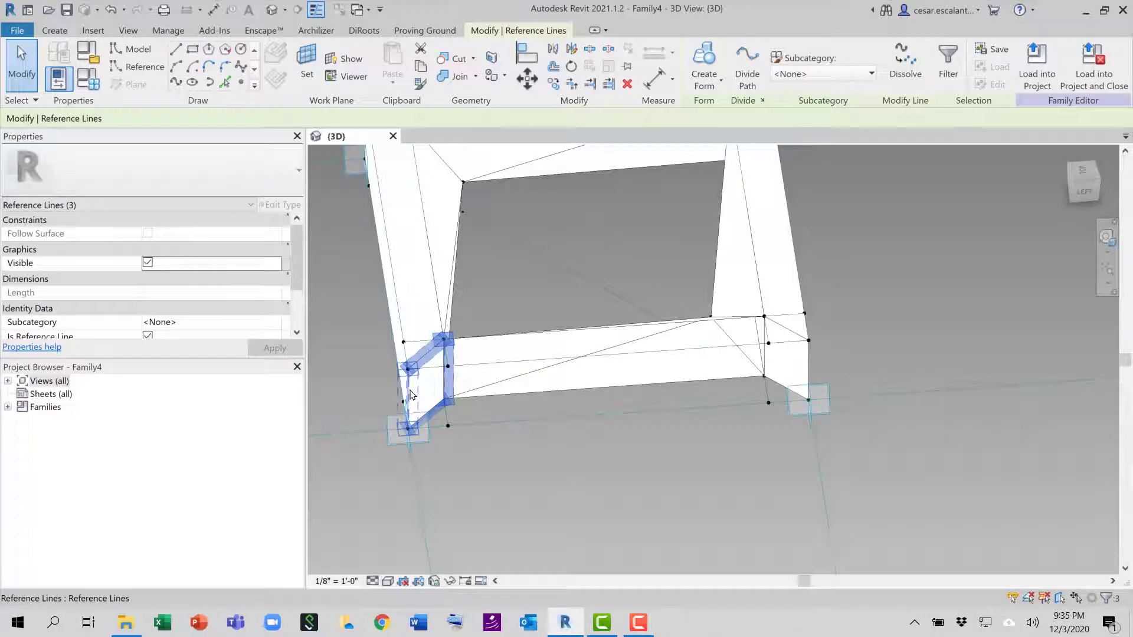
{"action": "left_click", "coordinate": [411, 394], "text": "ctrl"}
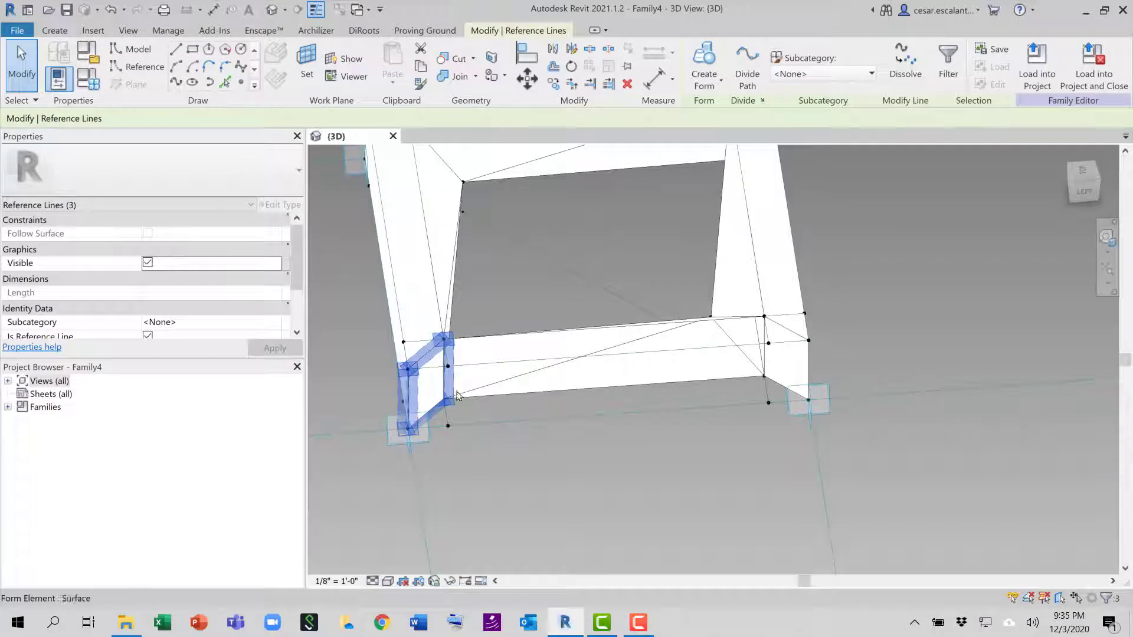
Add the right corner's three lines, create the last solid side, and view the frame from above.
{"action": "left_click", "coordinate": [765, 361], "text": "ctrl"}
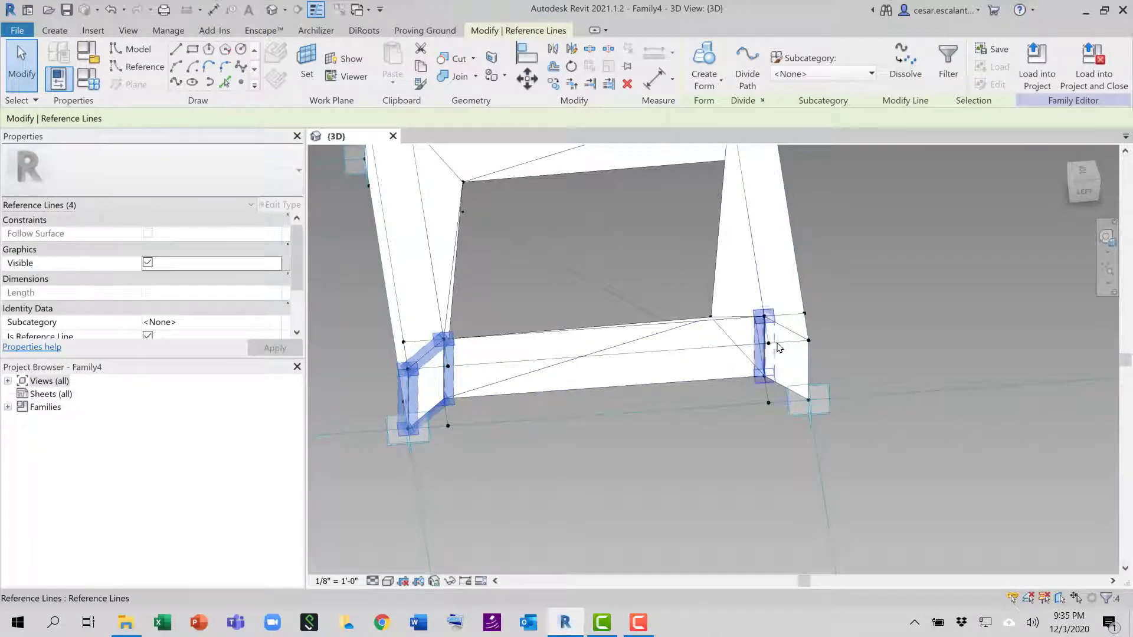
{"action": "left_click", "coordinate": [793, 341], "text": "ctrl"}
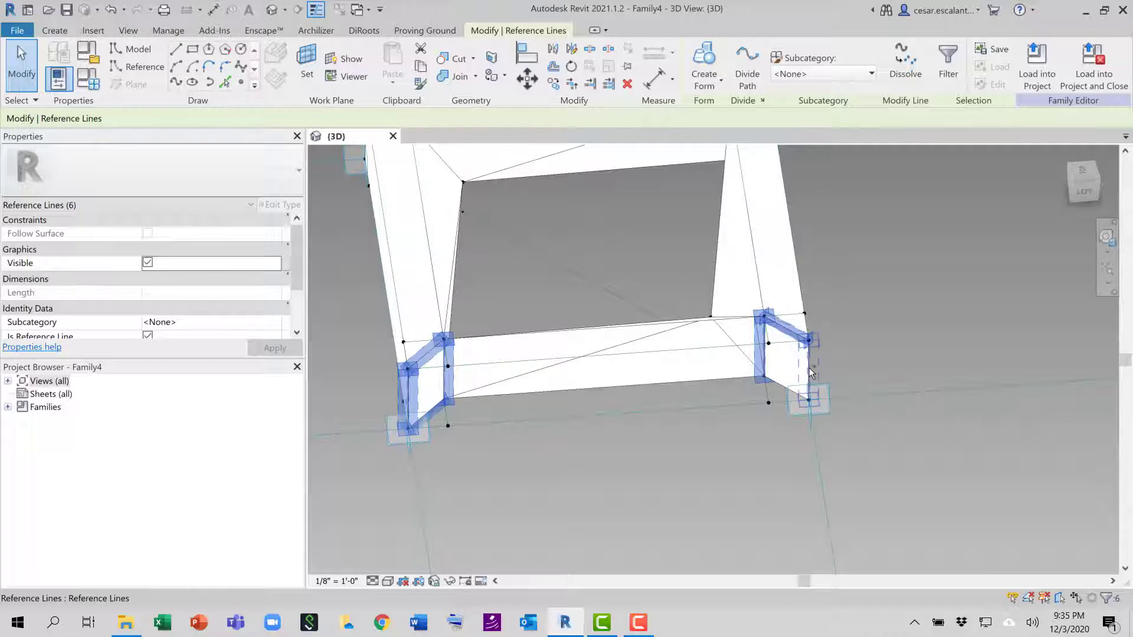
{"action": "left_click", "coordinate": [809, 367], "text": "ctrl"}
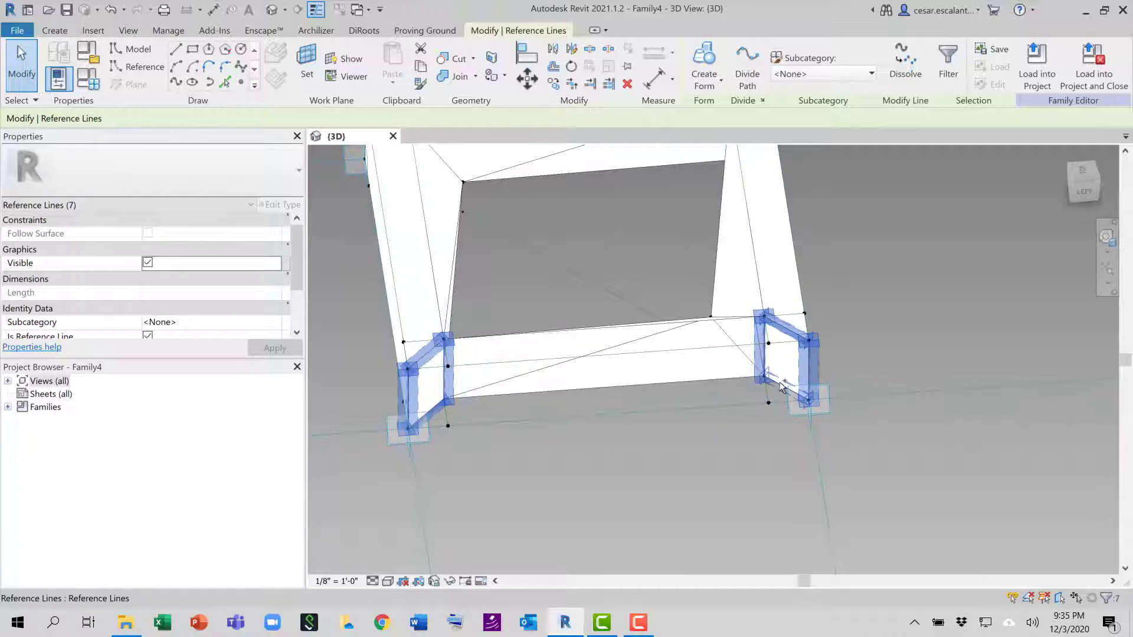
{"action": "left_click", "coordinate": [711, 88]}
{"action": "left_click", "coordinate": [696, 106]}
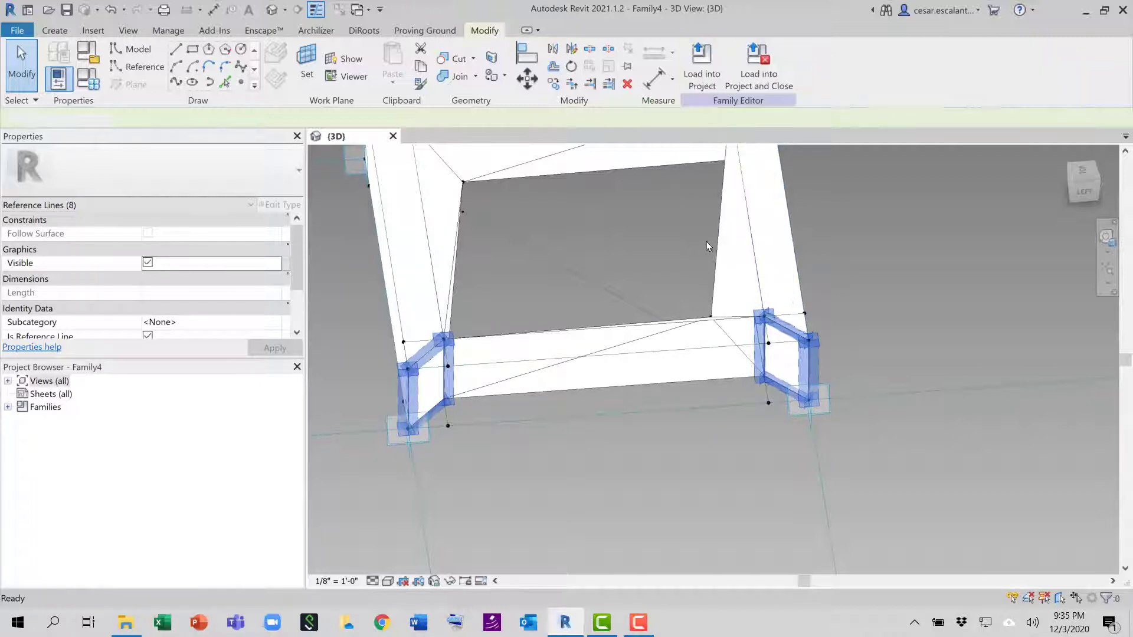
{"action": "scroll", "coordinate": [614, 475], "scroll_direction": "down", "scroll_amount": 1}
{"action": "middle_click_drag", "start_coordinate": [614, 475], "coordinate": [823, 496], "text": "shift"}
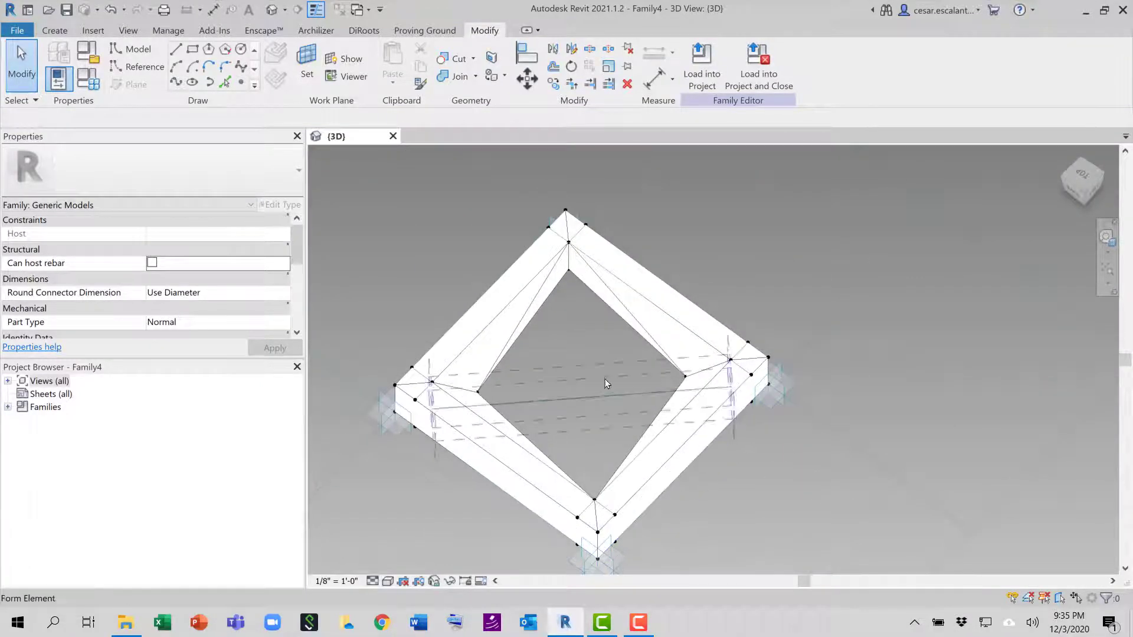
Save the family via Save As > Family as Panel1 inside the Project1_backup folder.
{"action": "left_click", "coordinate": [28, 33]}
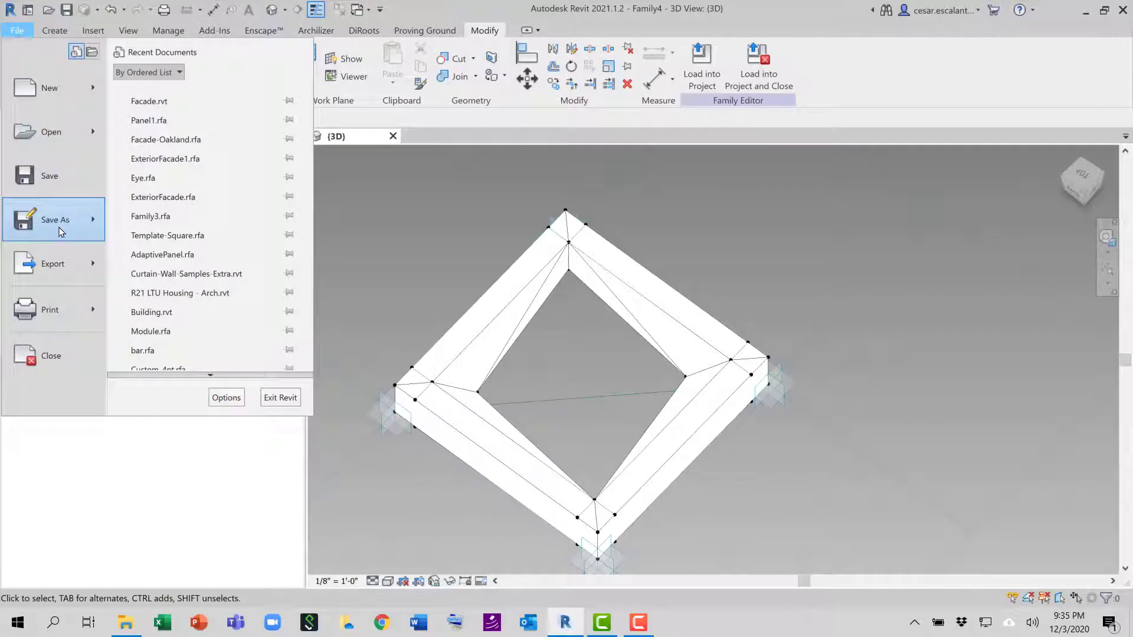
{"action": "mouse_move", "coordinate": [64, 225]}
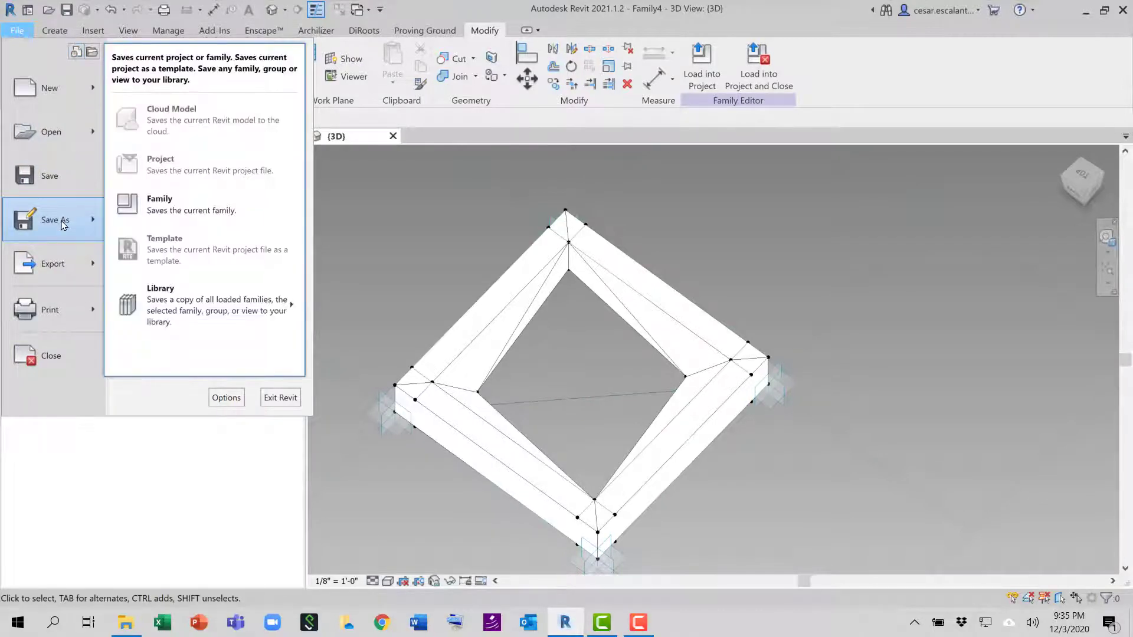
{"action": "left_click", "coordinate": [147, 207]}
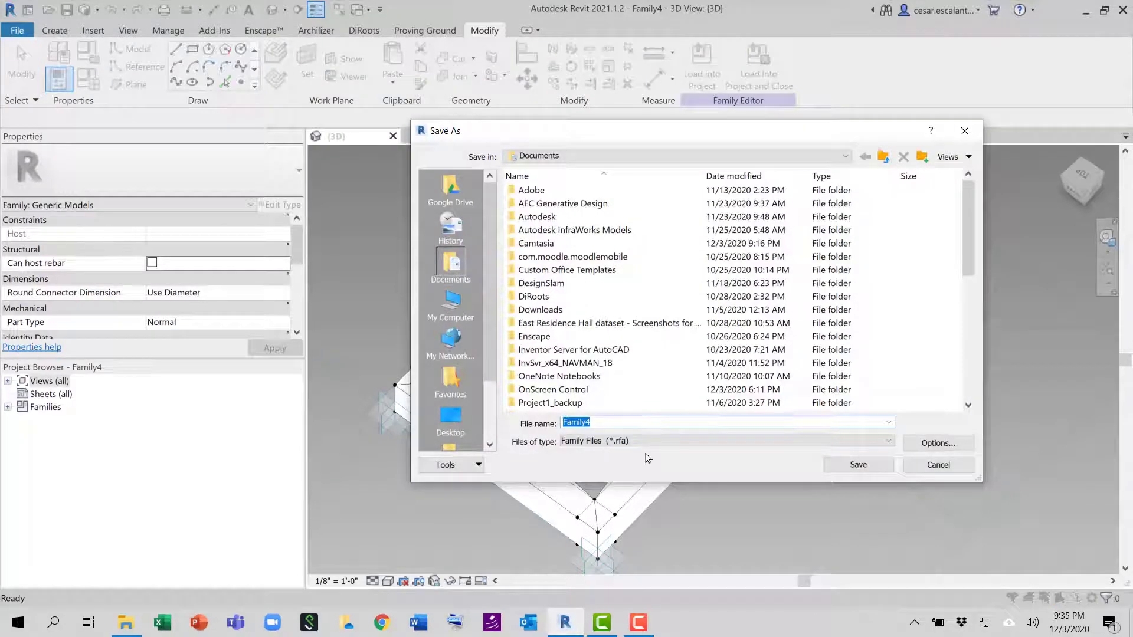
{"action": "type", "text": "Panel1"}
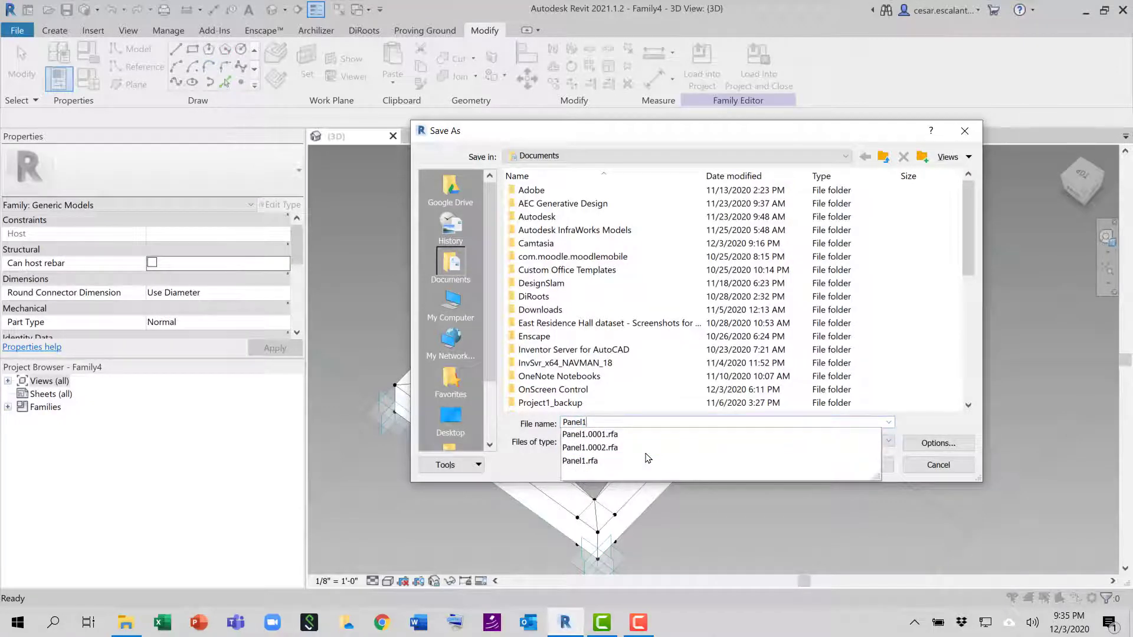
{"action": "left_click", "coordinate": [850, 406]}
{"action": "left_click", "coordinate": [878, 468]}
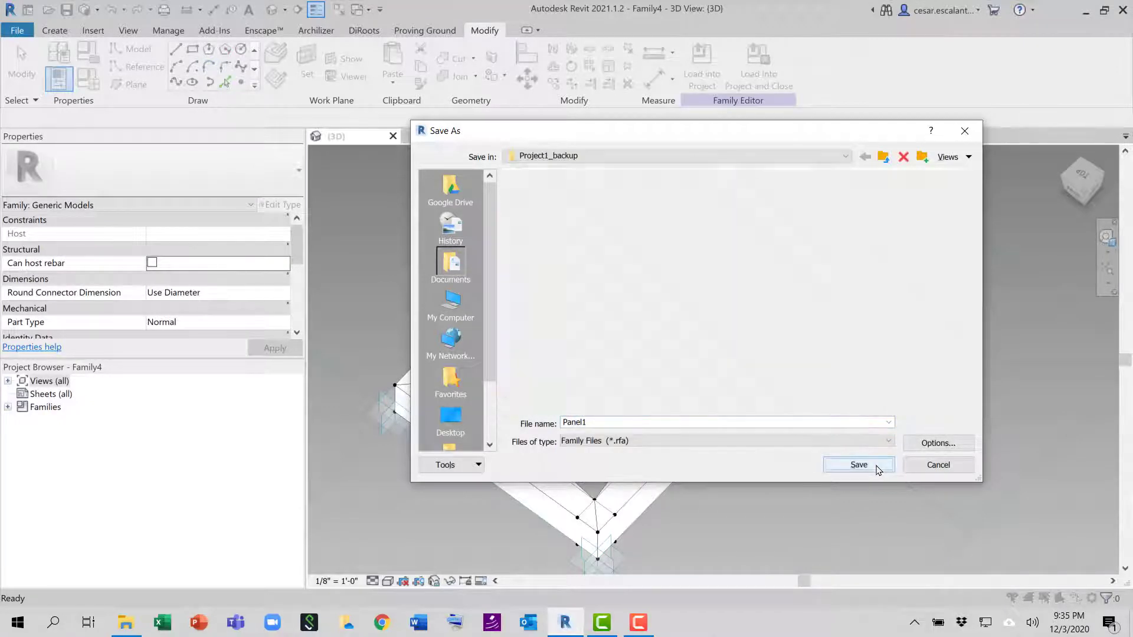
{"action": "left_click", "coordinate": [867, 466]}
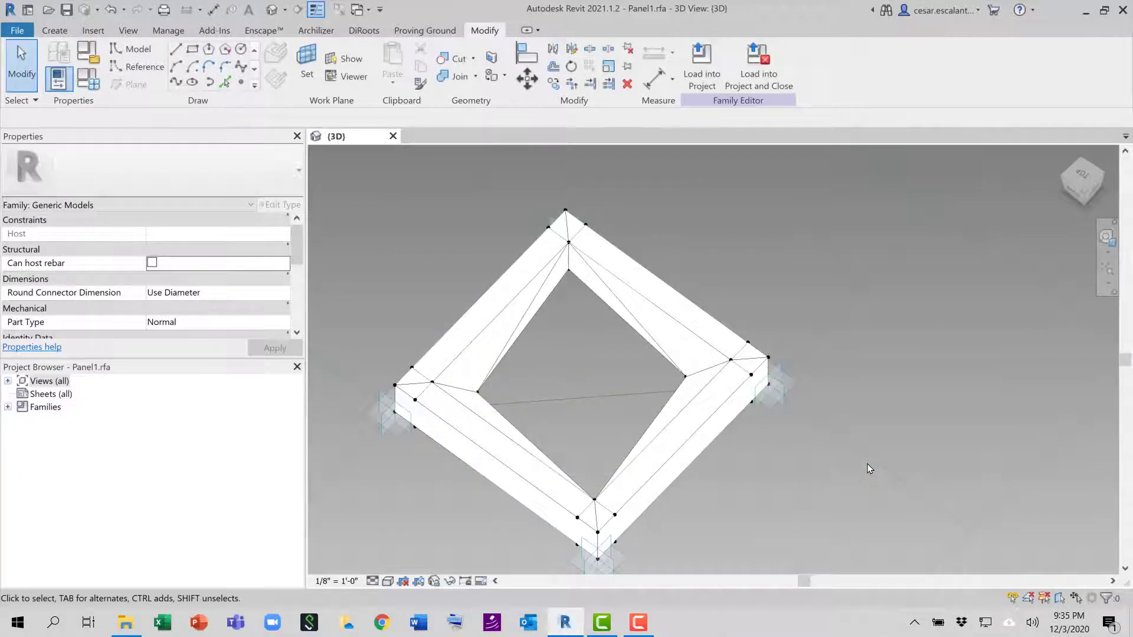
{"action": "left_click", "coordinate": [17, 31]}
{"action": "mouse_move", "coordinate": [92, 88]}
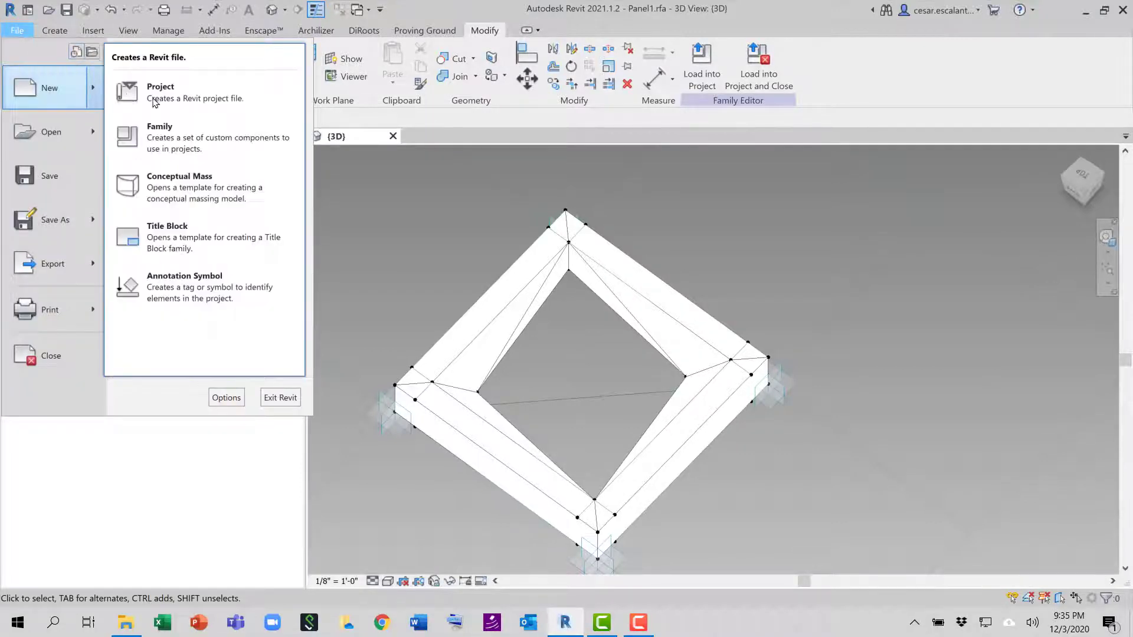
{"action": "left_click", "coordinate": [180, 125]}
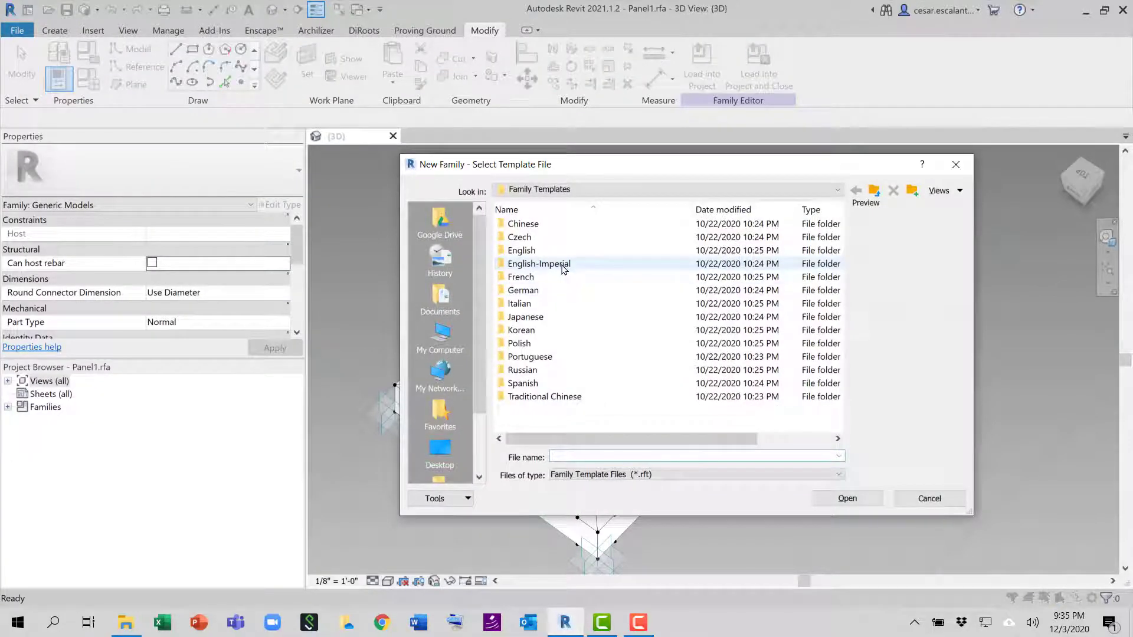
{"action": "double_click", "coordinate": [562, 261]}
{"action": "scroll", "coordinate": [796, 283], "scroll_direction": "down", "scroll_amount": 8}
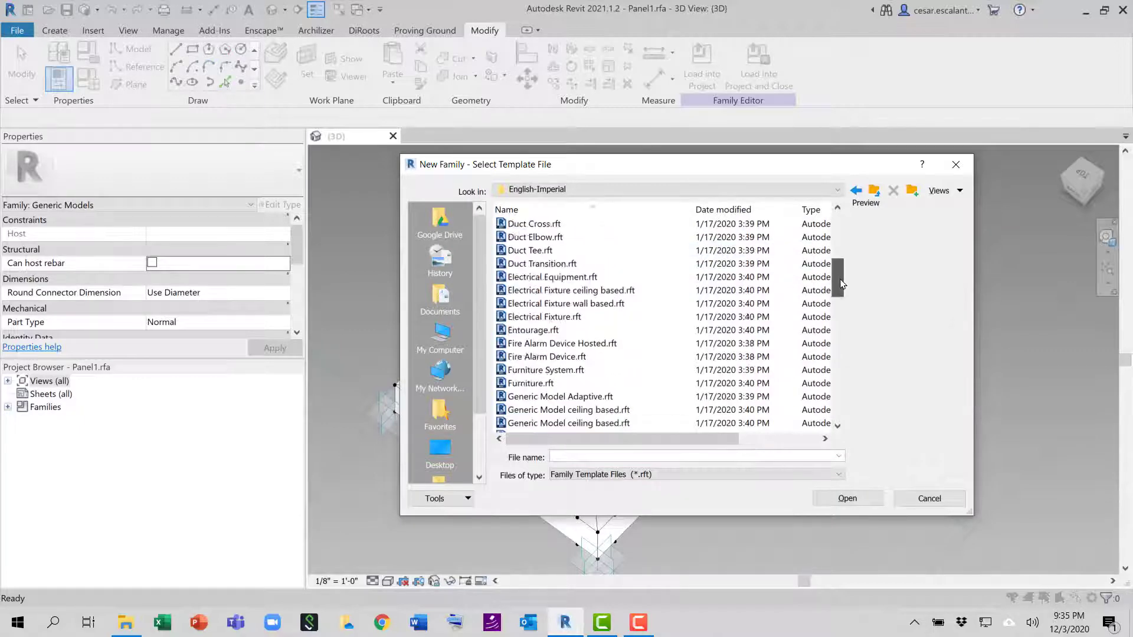
{"action": "left_click", "coordinate": [761, 343]}
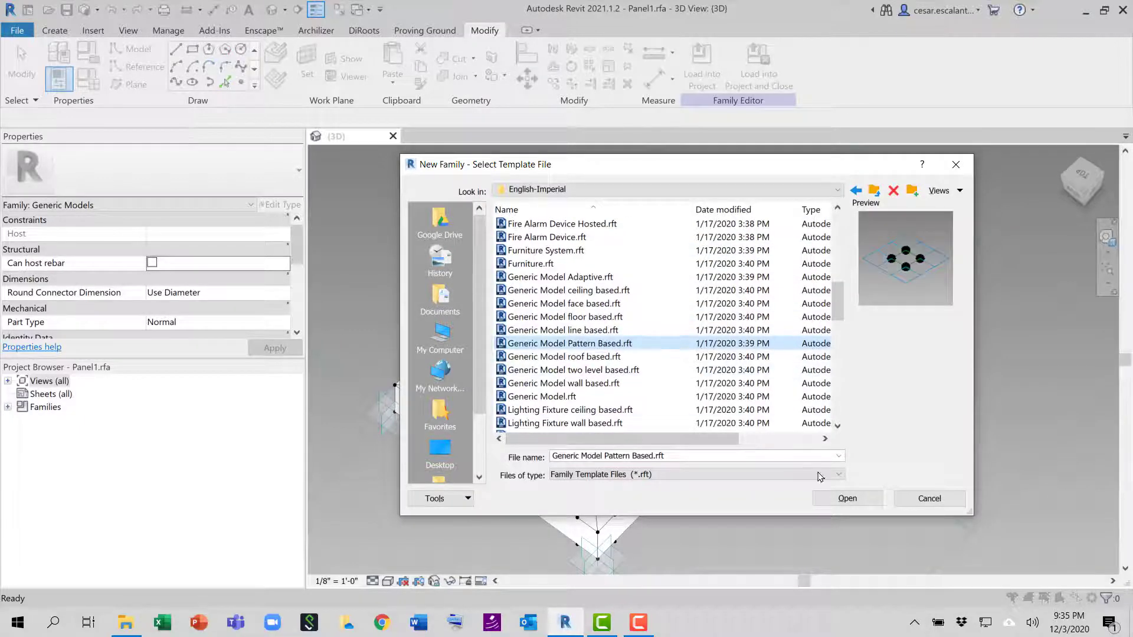
{"action": "left_click", "coordinate": [828, 494]}
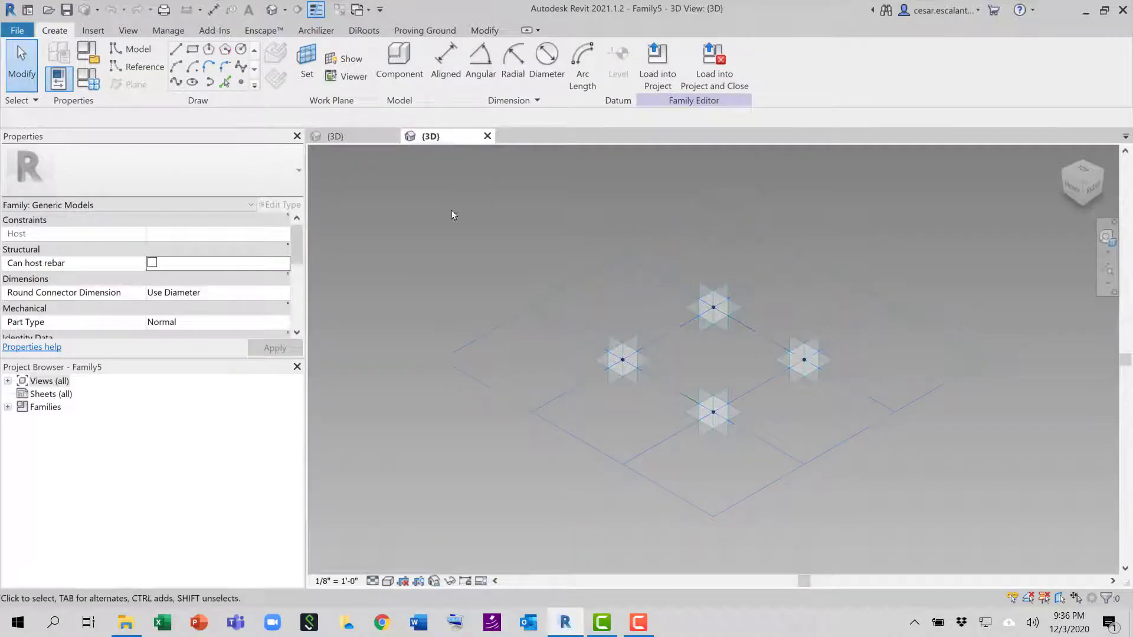
{"action": "left_click", "coordinate": [488, 136]}
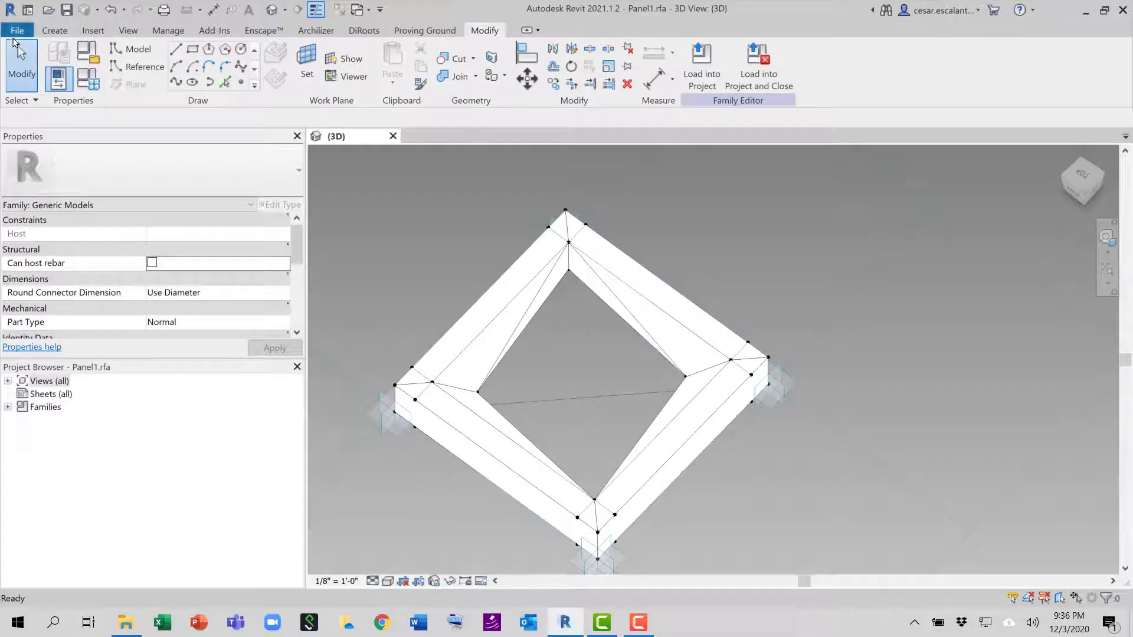
Start a new family from the English-Imperial Generic Model Adaptive.rft template.
{"action": "left_click", "coordinate": [17, 31]}
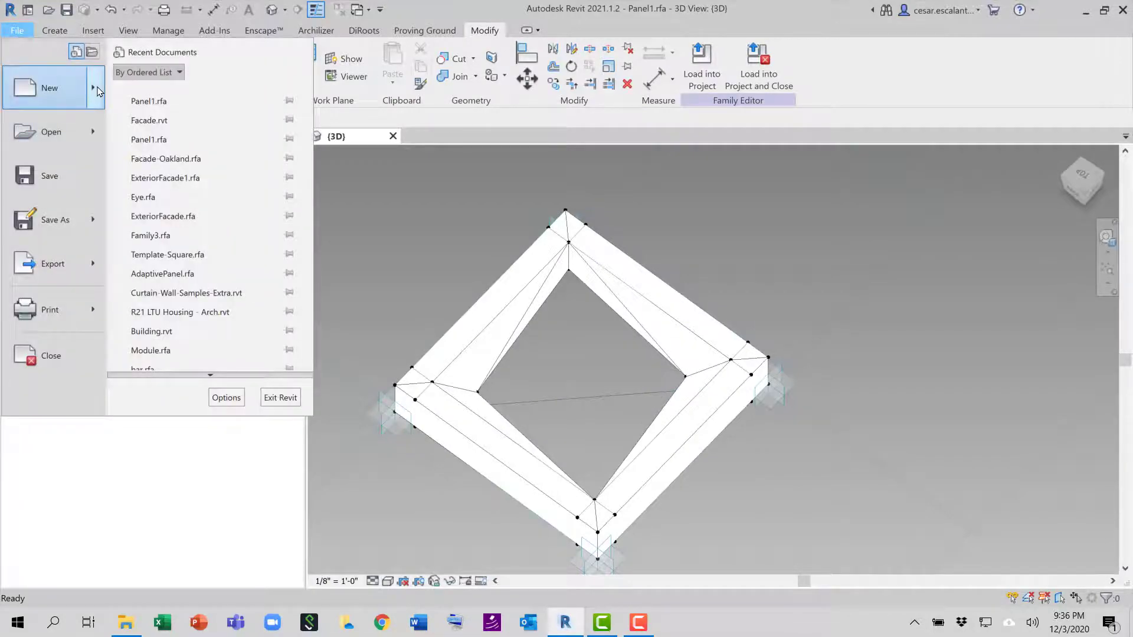
{"action": "mouse_move", "coordinate": [71, 88]}
{"action": "left_click", "coordinate": [201, 138]}
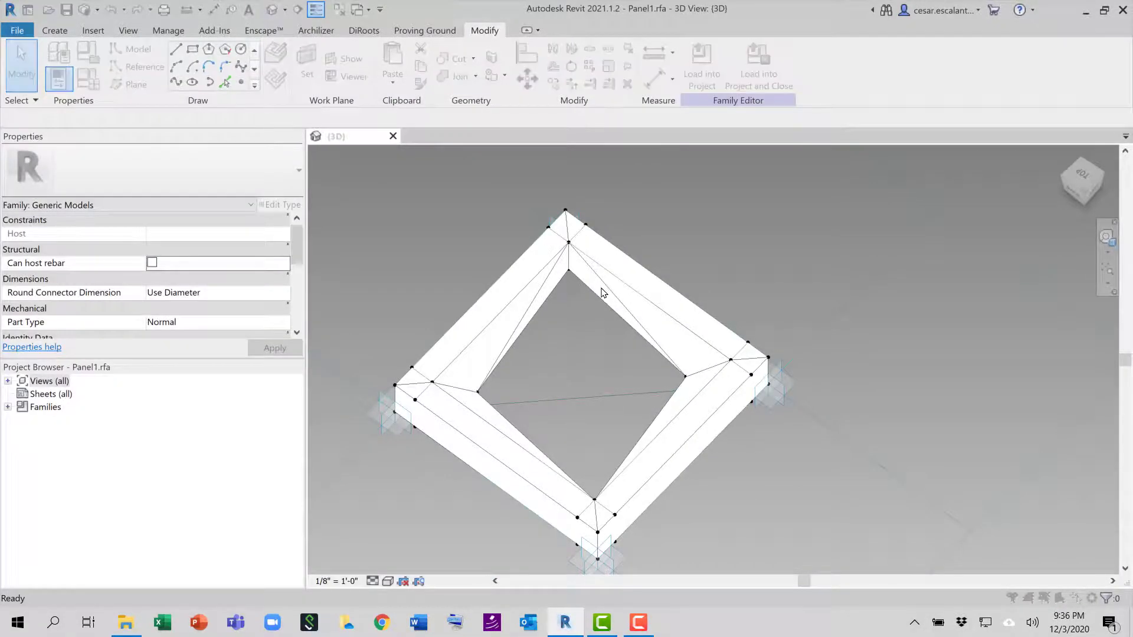
{"action": "double_click", "coordinate": [581, 263]}
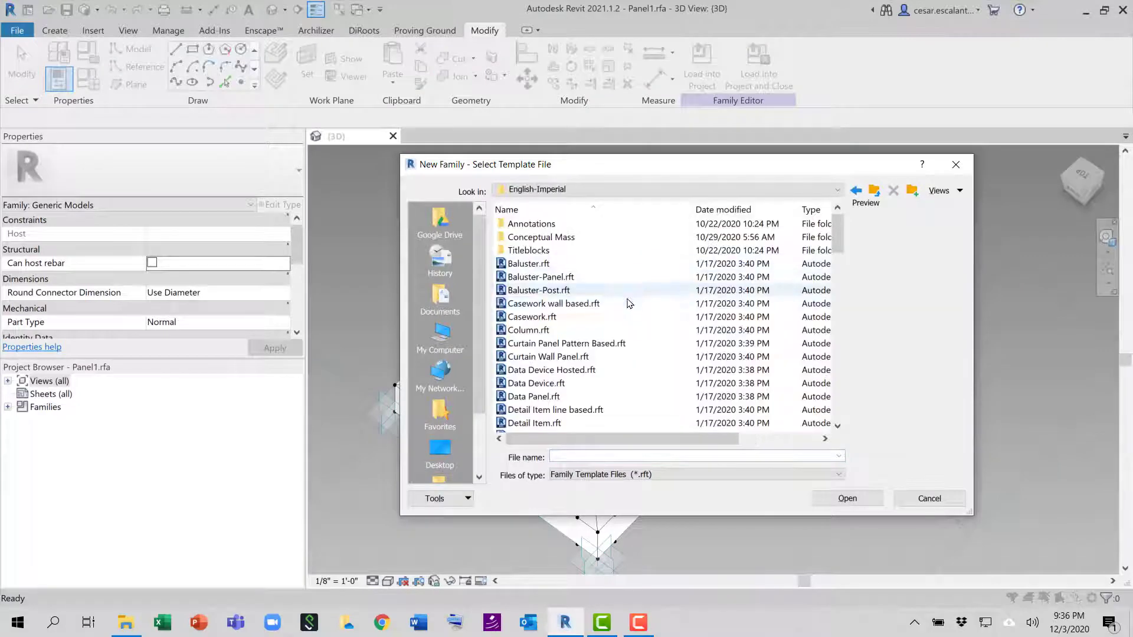
{"action": "scroll", "coordinate": [634, 336], "scroll_direction": "down", "scroll_amount": 5}
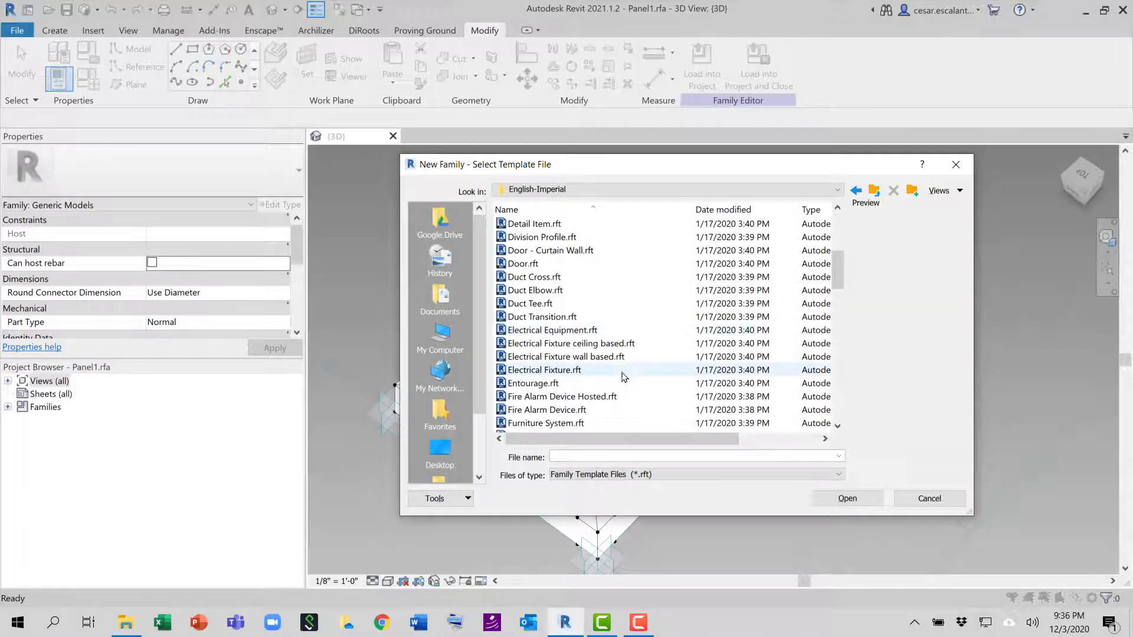
{"action": "scroll", "coordinate": [623, 348], "scroll_direction": "down", "scroll_amount": 4}
{"action": "left_click", "coordinate": [608, 290]}
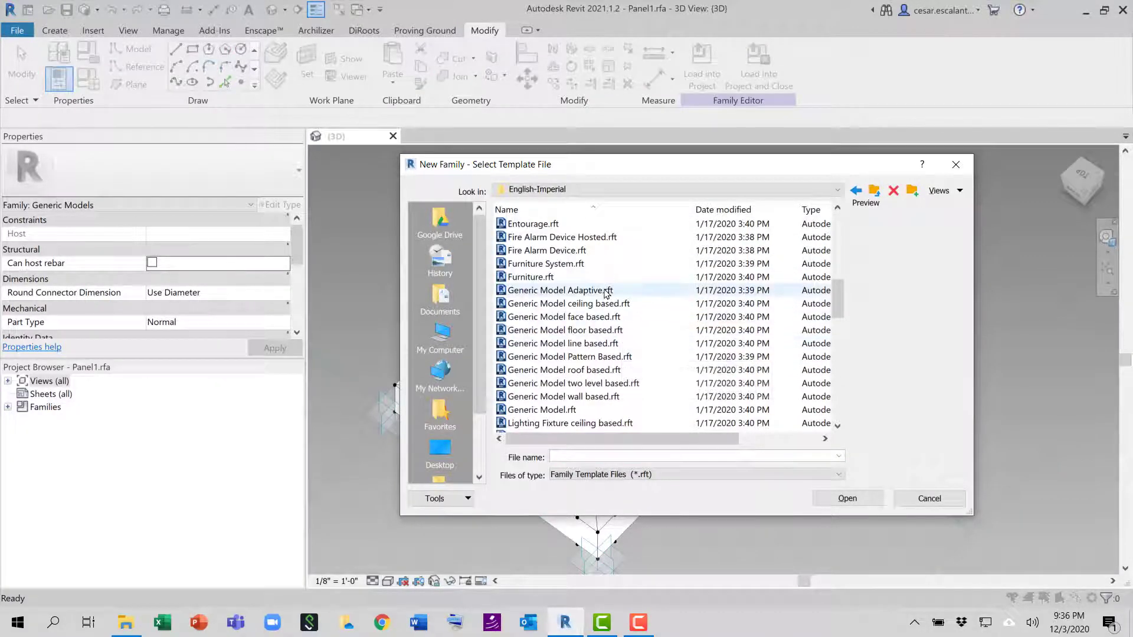
{"action": "left_click", "coordinate": [850, 499]}
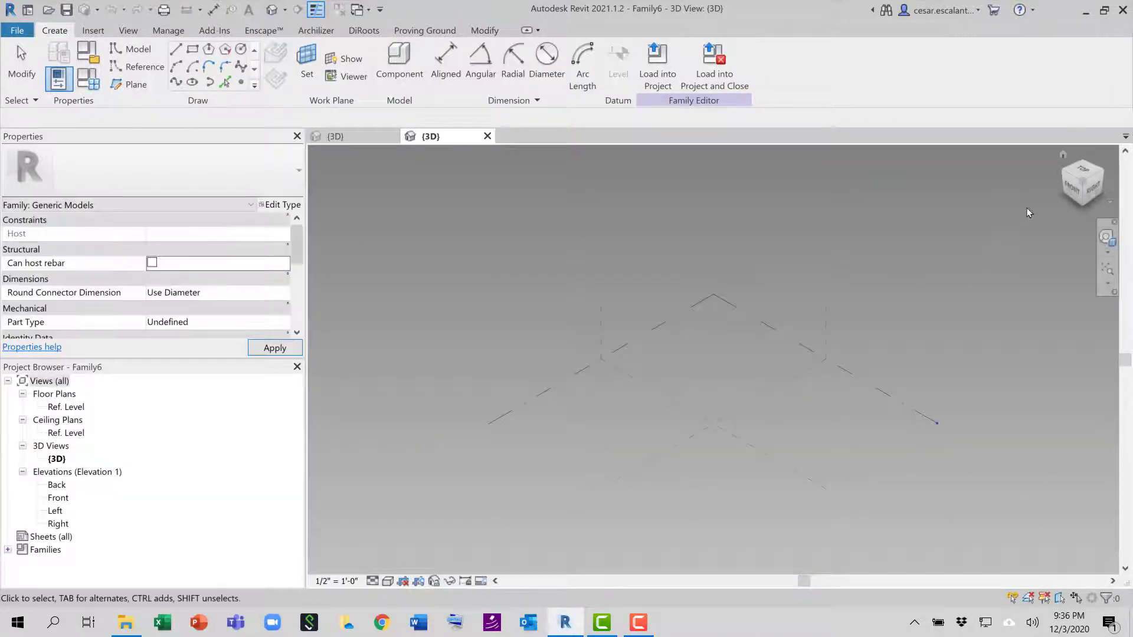
In the front view, copy Ref. Level upward three times at 4' spacing, then orbit obliquely.
{"action": "left_click", "coordinate": [1065, 195]}
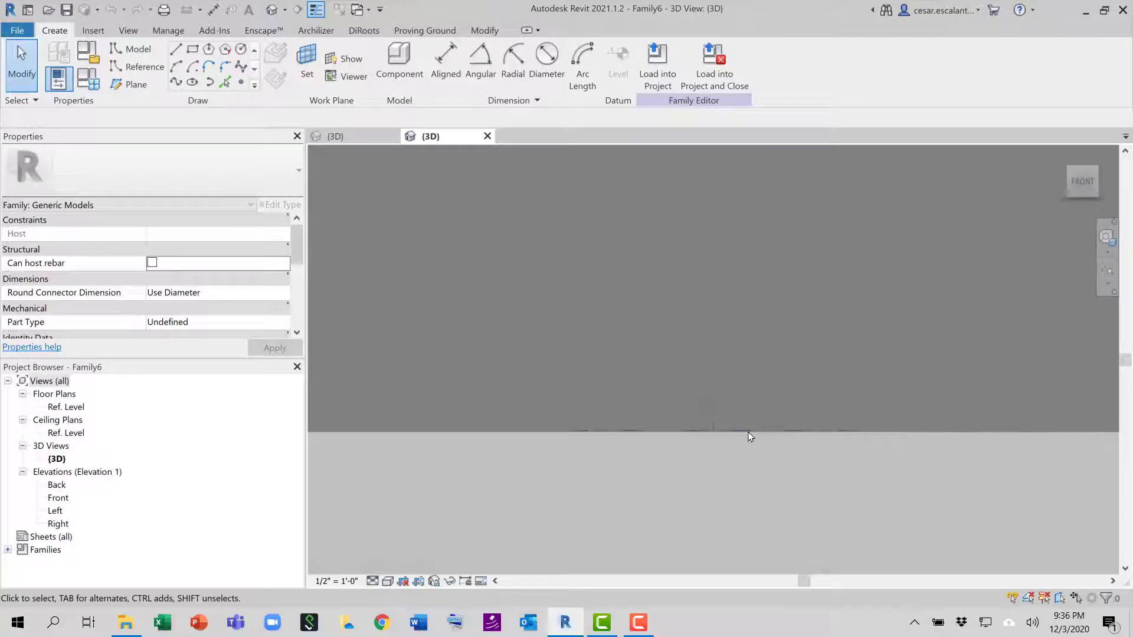
{"action": "left_click", "coordinate": [746, 431]}
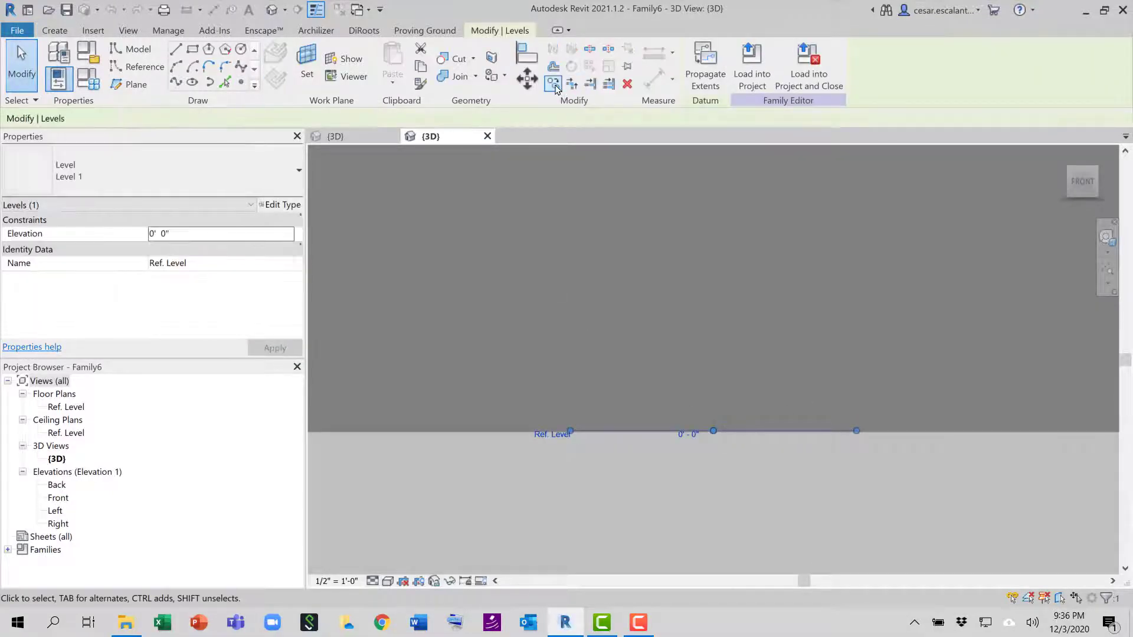
{"action": "left_click", "coordinate": [555, 88]}
{"action": "left_click", "coordinate": [728, 430]}
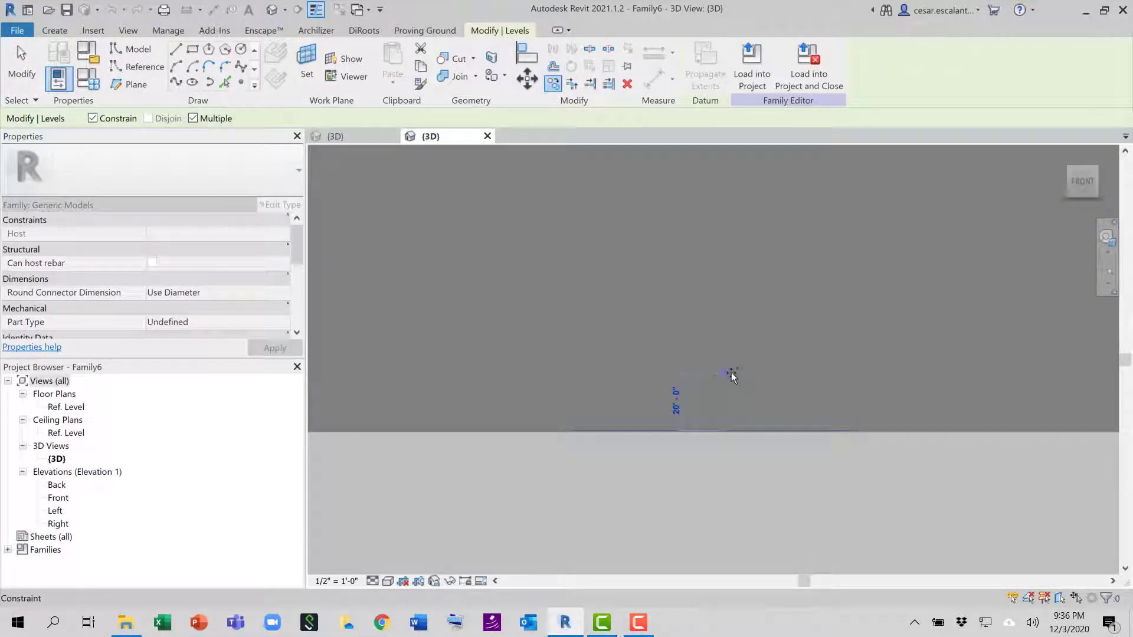
{"action": "type", "text": "4"}
{"action": "key", "text": "Return"}
{"action": "type", "text": "4"}
{"action": "key", "text": "Return"}
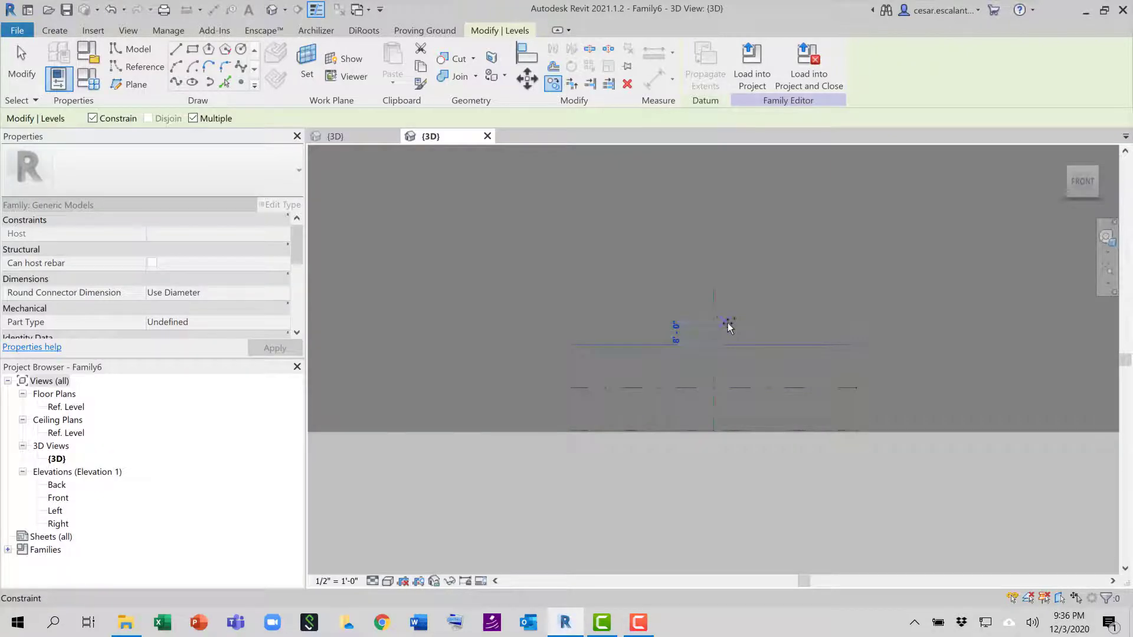
{"action": "type", "text": "4"}
{"action": "key", "text": "Return"}
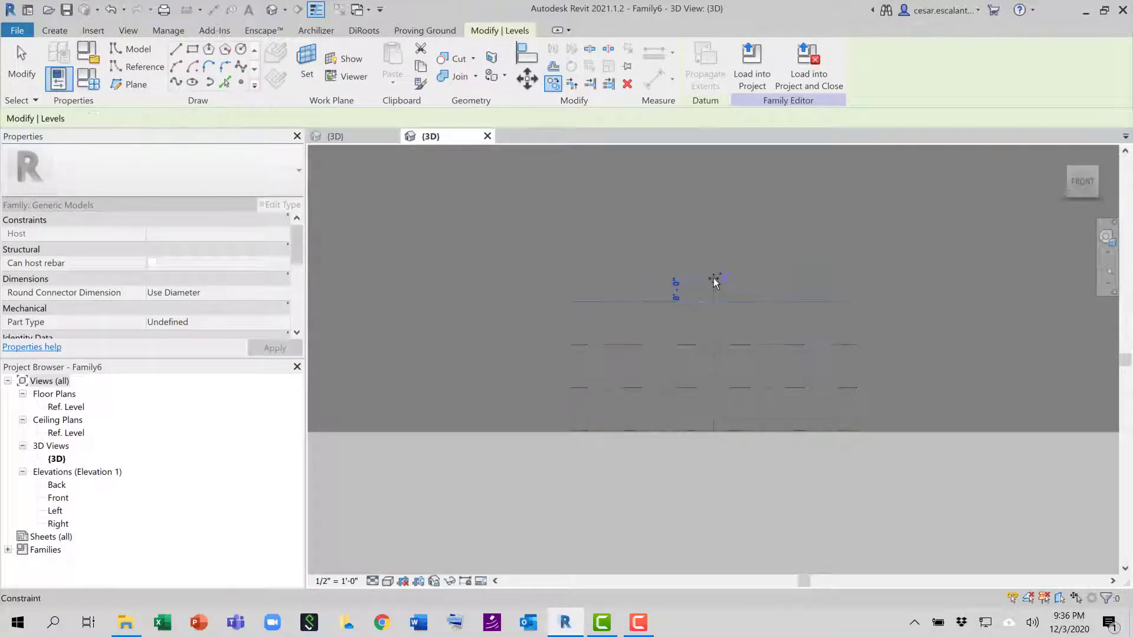
{"action": "key", "text": "Escape"}
{"action": "key", "text": "Escape"}
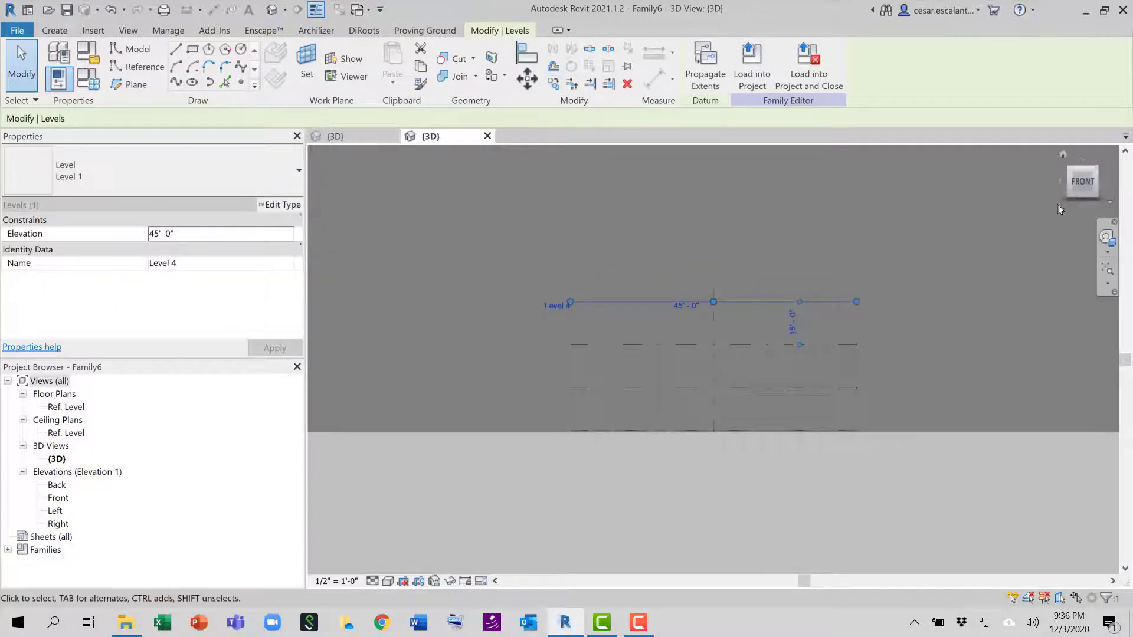
{"action": "middle_click_drag", "start_coordinate": [922, 287], "coordinate": [895, 410], "text": "shift"}
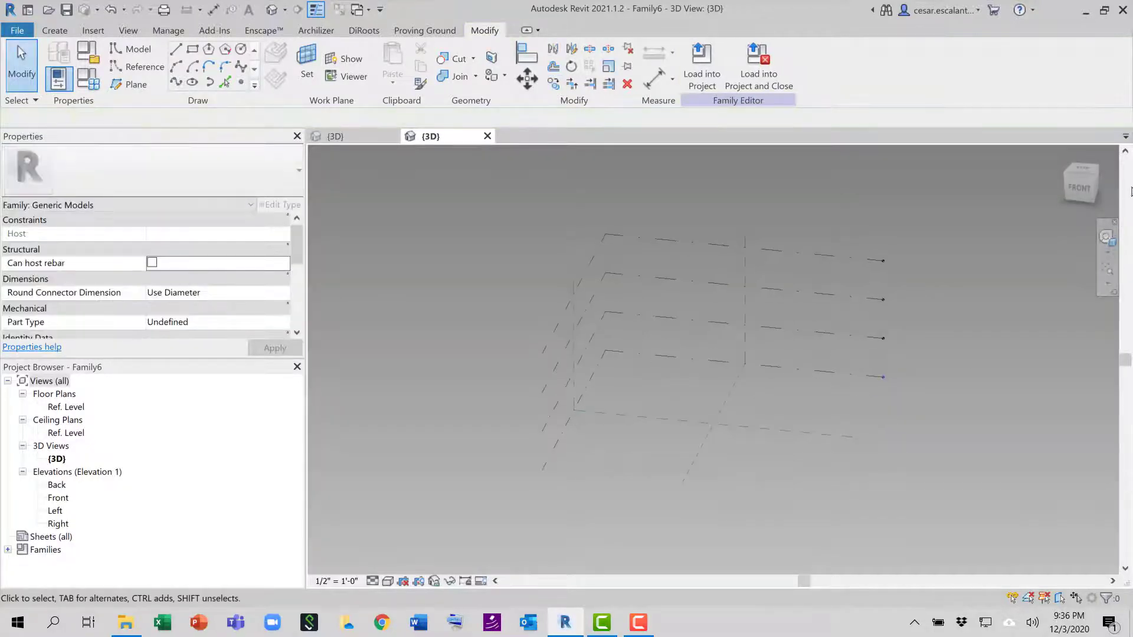
From the top view, draw a four-point spline model line on Ref. Level.
{"action": "left_click", "coordinate": [1091, 169]}
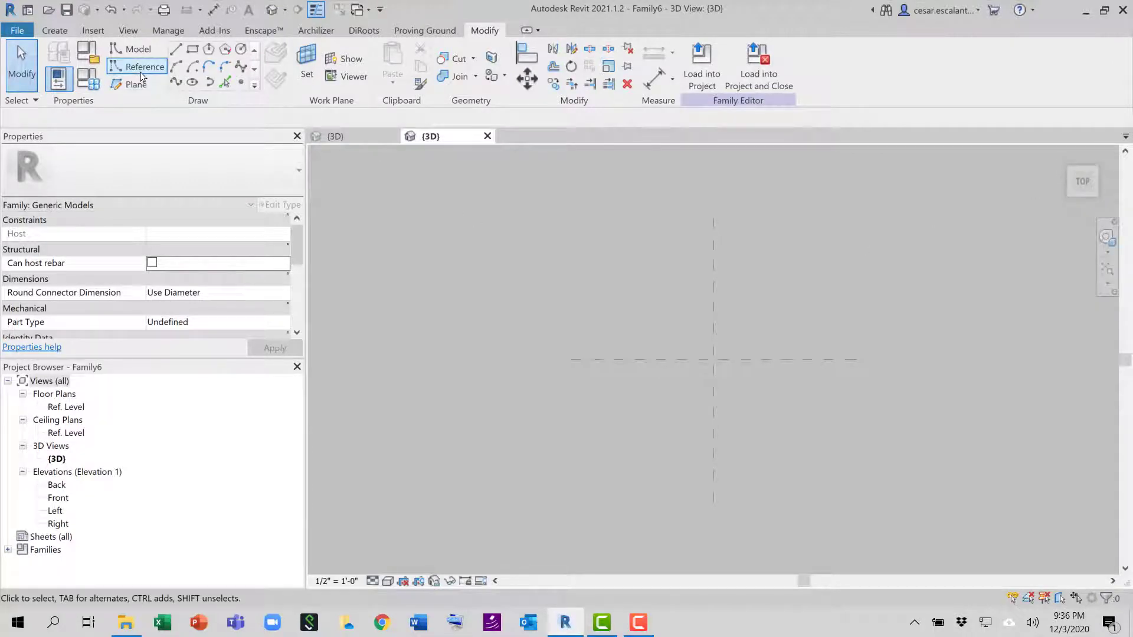
{"action": "left_click", "coordinate": [141, 52]}
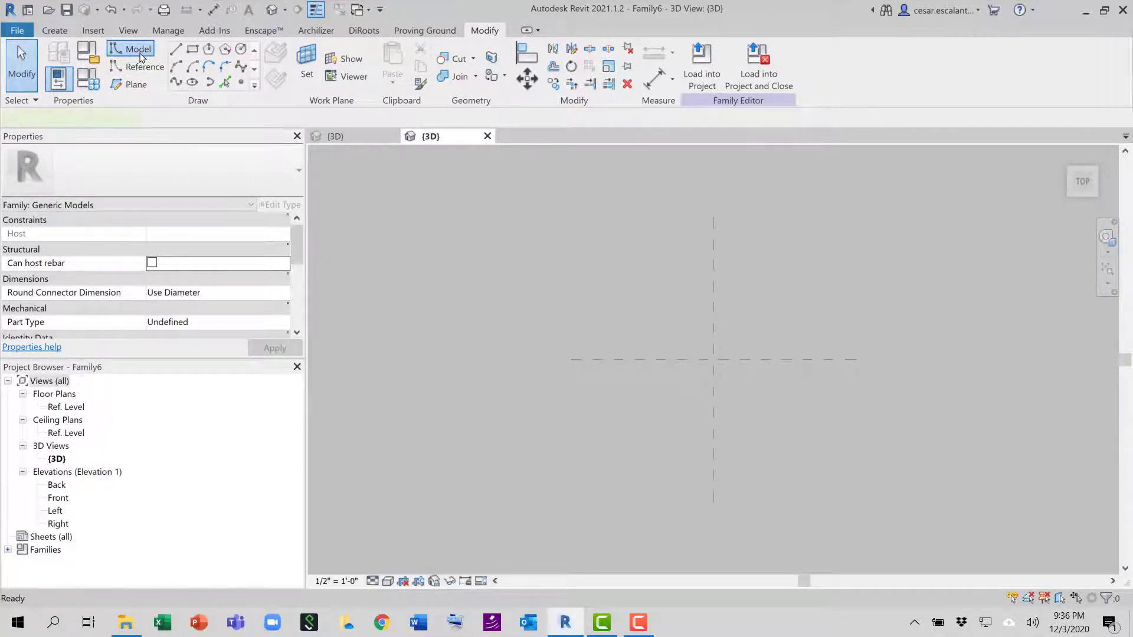
{"action": "left_click", "coordinate": [176, 83]}
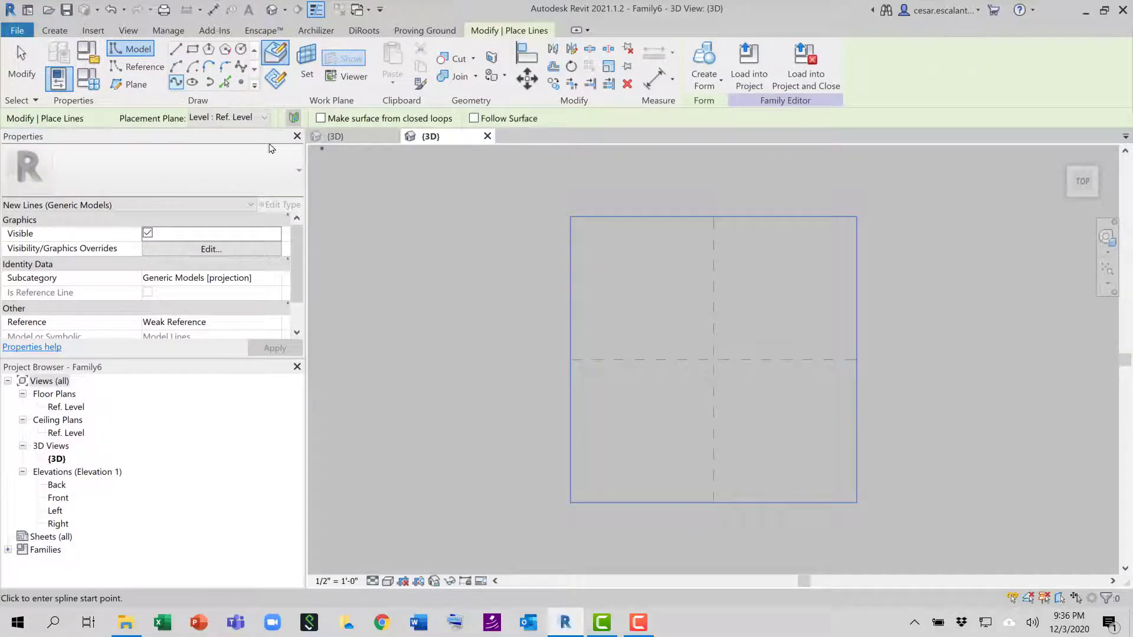
{"action": "scroll", "coordinate": [677, 318], "scroll_direction": "up", "scroll_amount": 1}
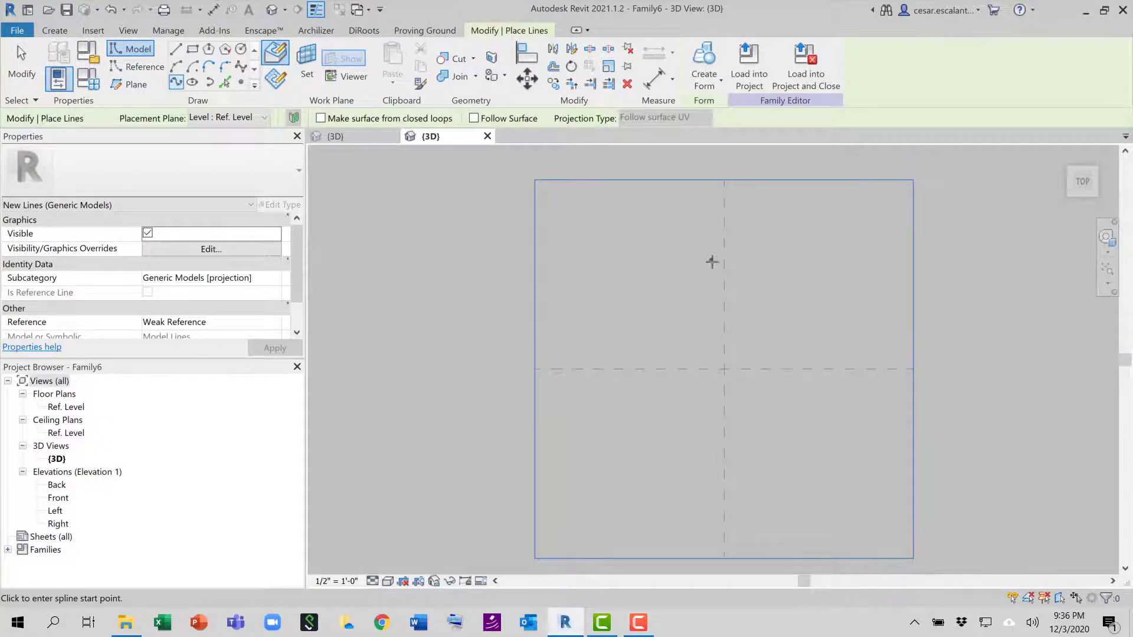
{"action": "left_click", "coordinate": [716, 267]}
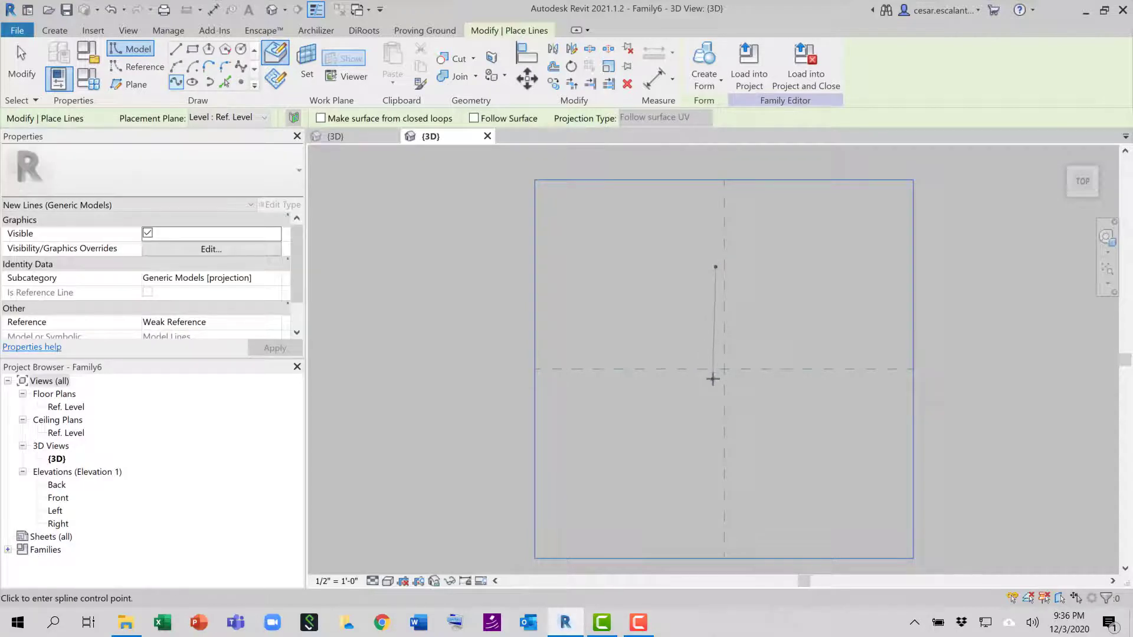
{"action": "left_click", "coordinate": [712, 378]}
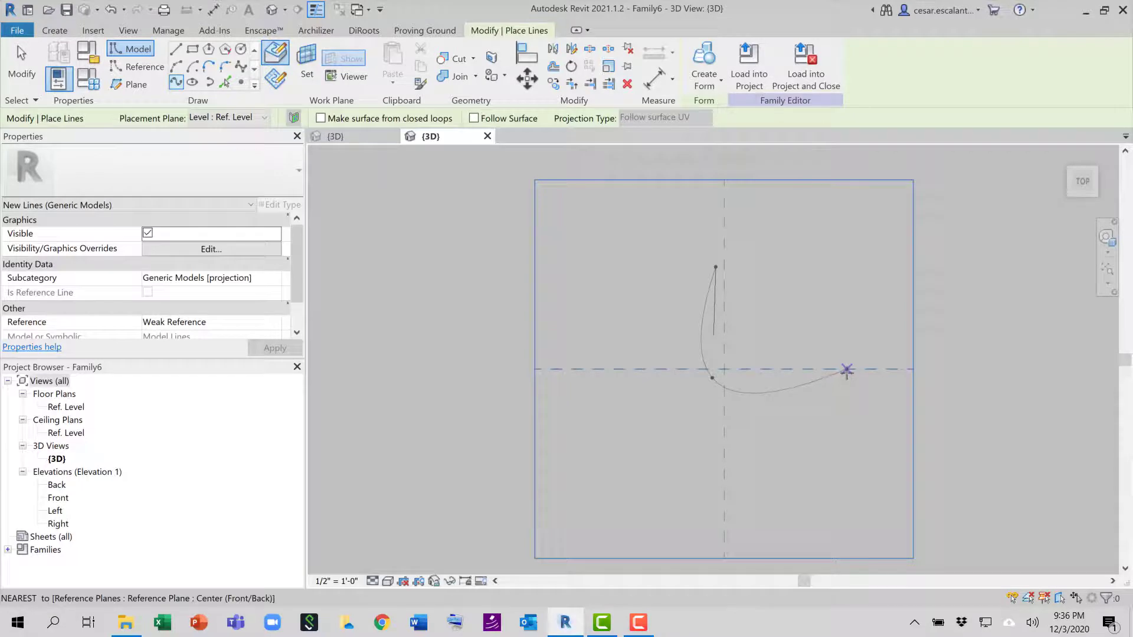
{"action": "left_click", "coordinate": [847, 371]}
{"action": "scroll", "coordinate": [847, 374], "scroll_direction": "up", "scroll_amount": 2}
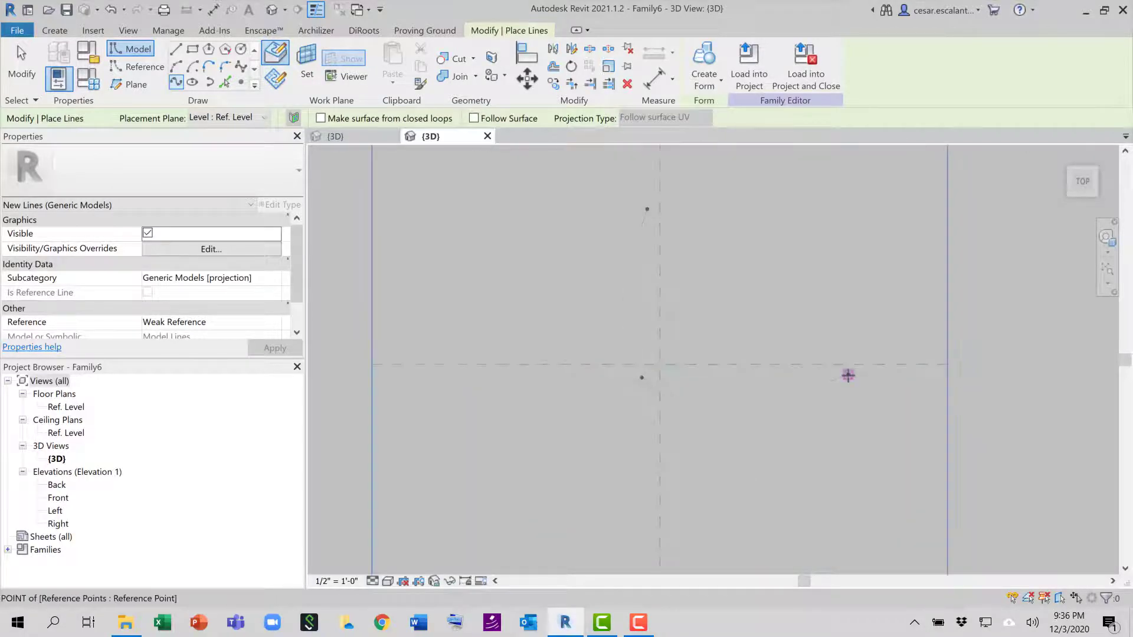
{"action": "left_click", "coordinate": [868, 340]}
{"action": "key", "text": "Escape"}
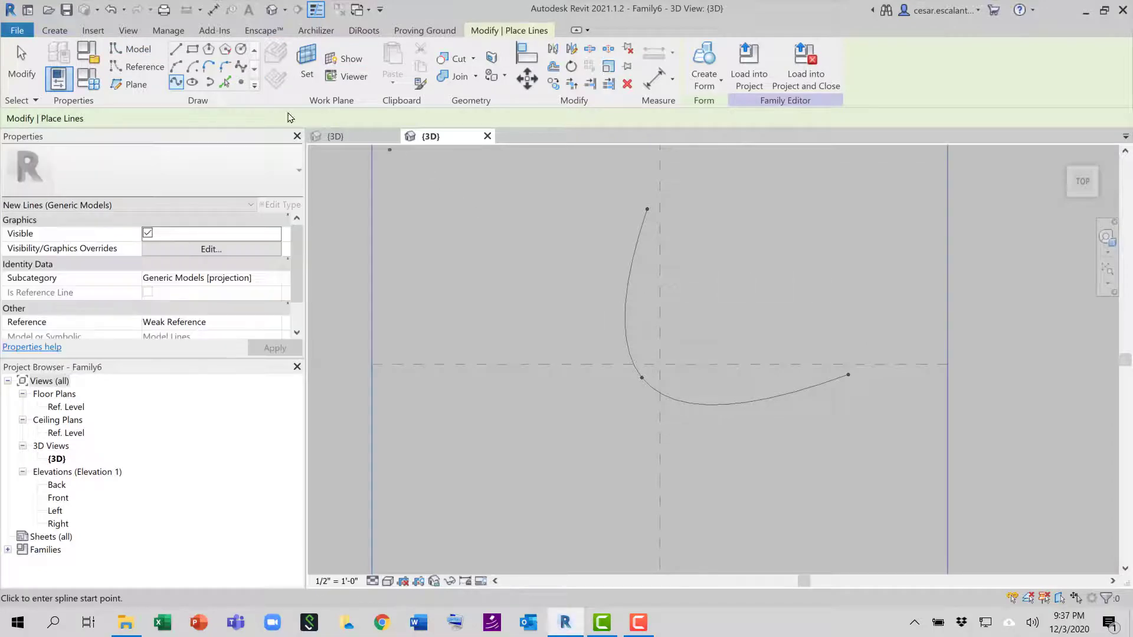
Draw a three-point spline on Level 3 as the placement plane.
{"action": "left_click", "coordinate": [231, 117]}
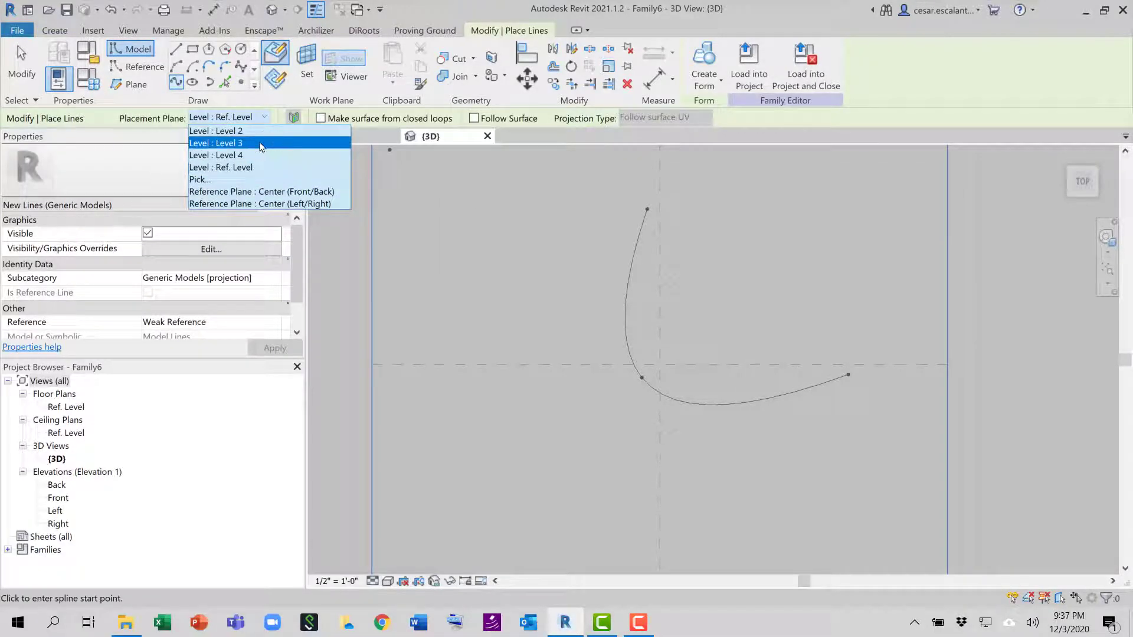
{"action": "left_click", "coordinate": [216, 143]}
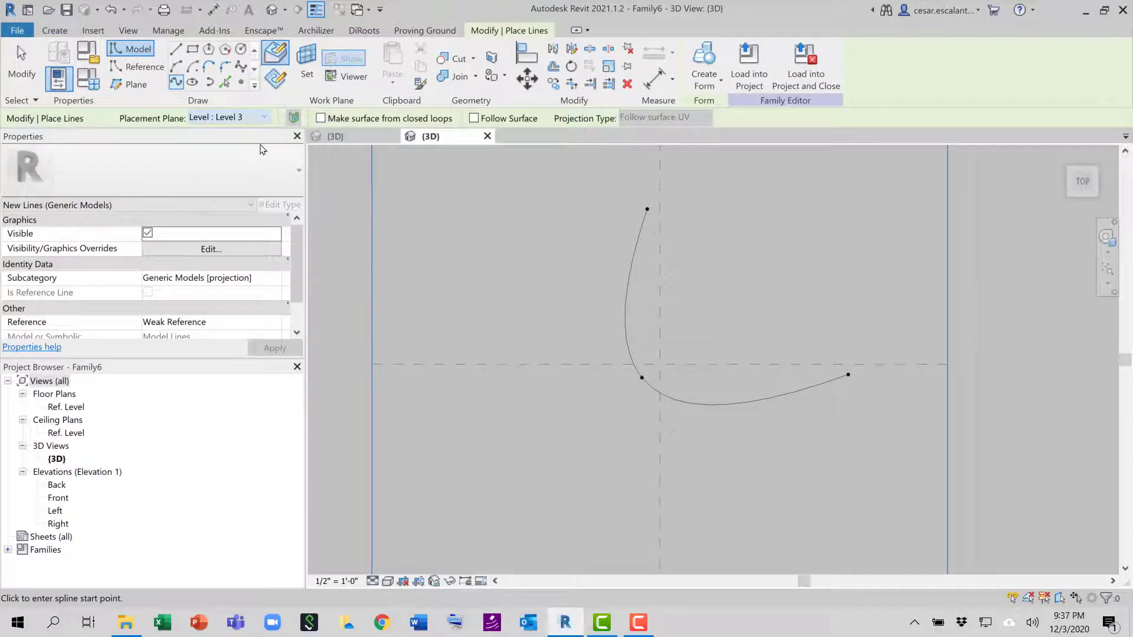
{"action": "left_click", "coordinate": [628, 209]}
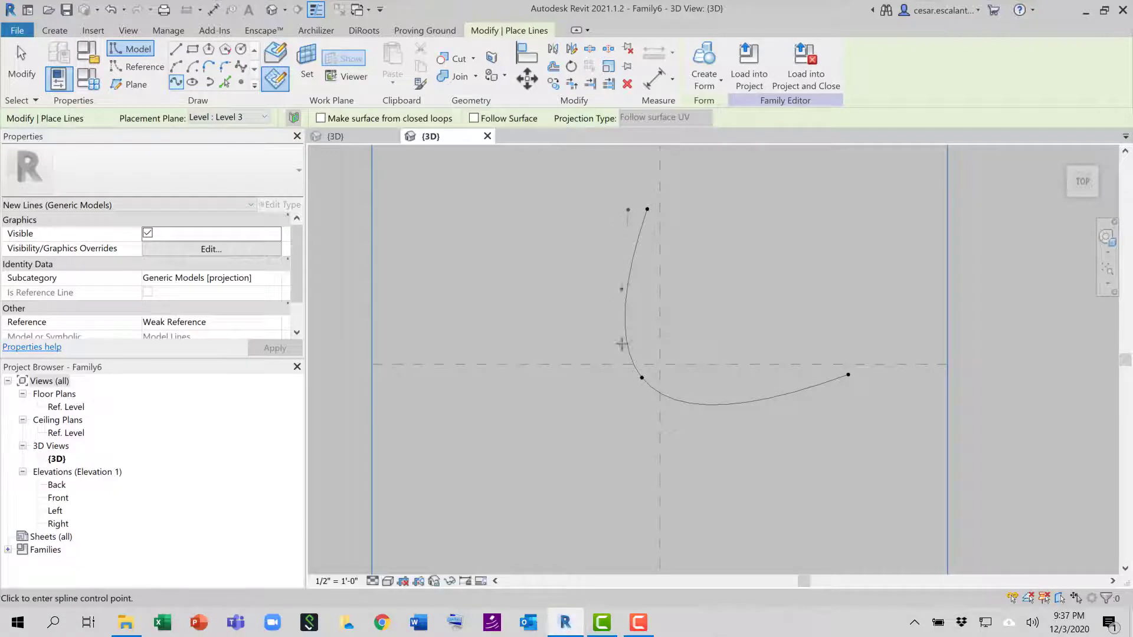
{"action": "left_click", "coordinate": [592, 410]}
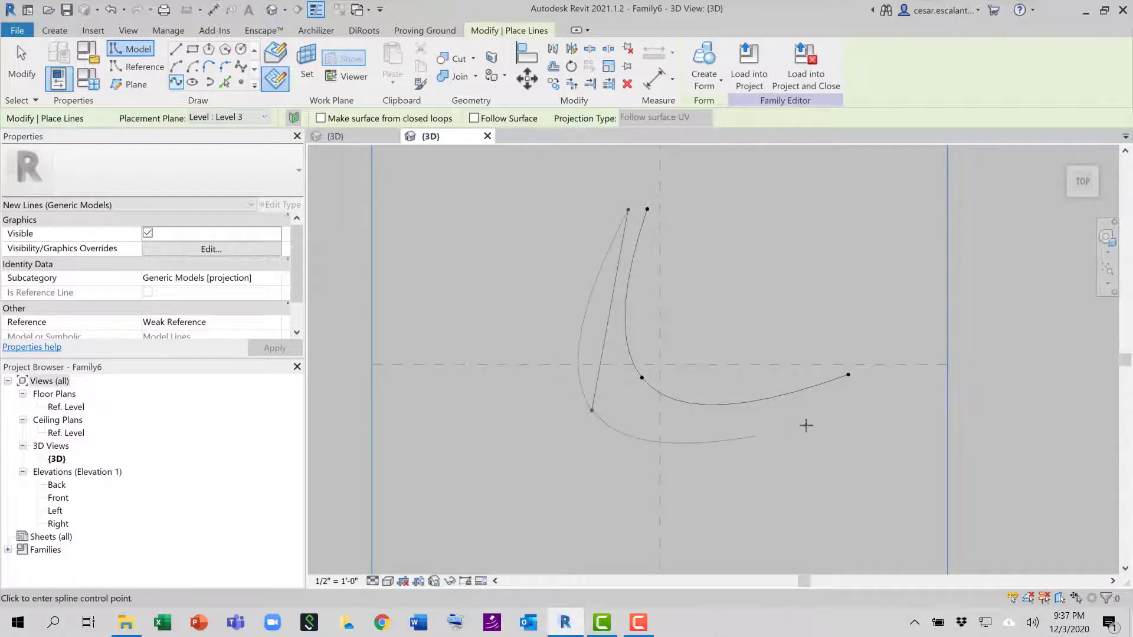
{"action": "left_click", "coordinate": [832, 402]}
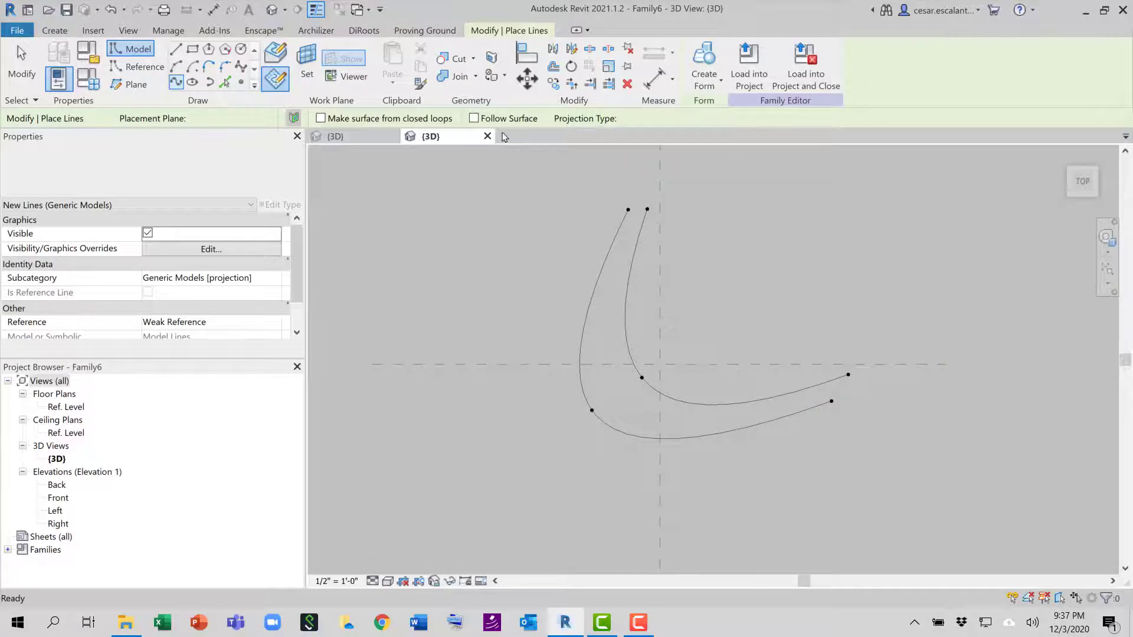
Draw a third three-point spline on Level 4.
{"action": "left_click", "coordinate": [262, 117]}
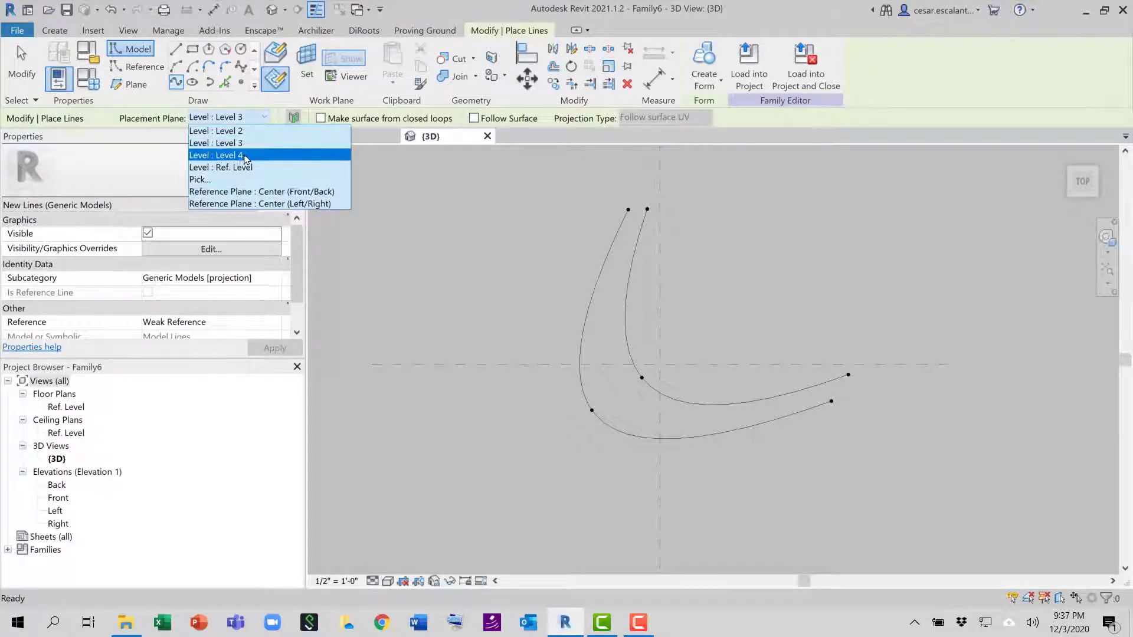
{"action": "left_click", "coordinate": [245, 156]}
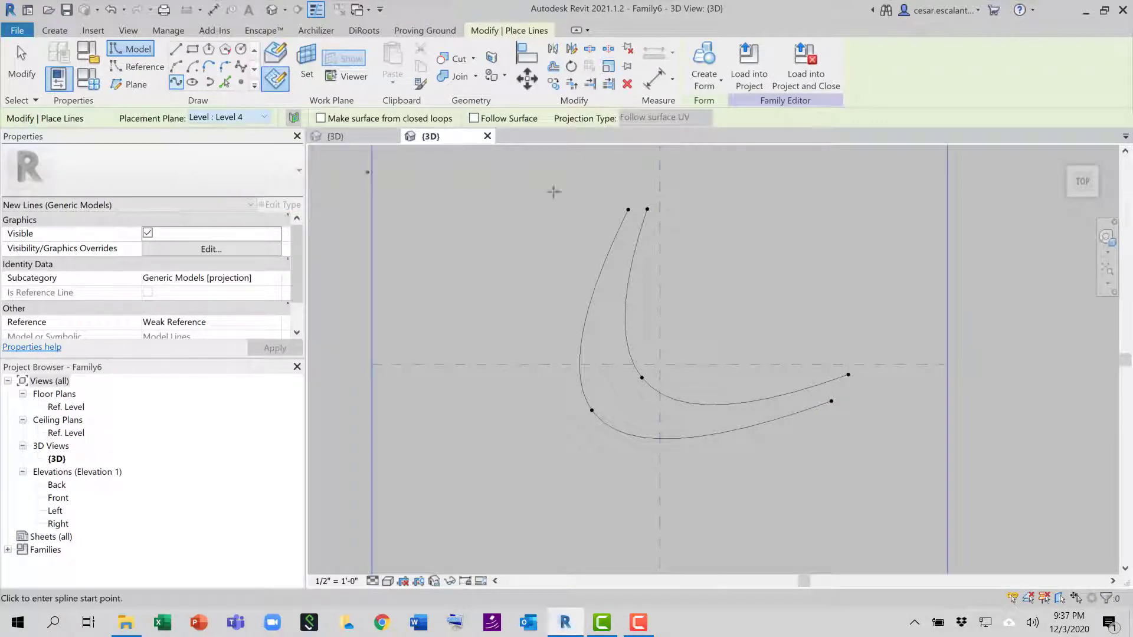
{"action": "left_click", "coordinate": [651, 240]}
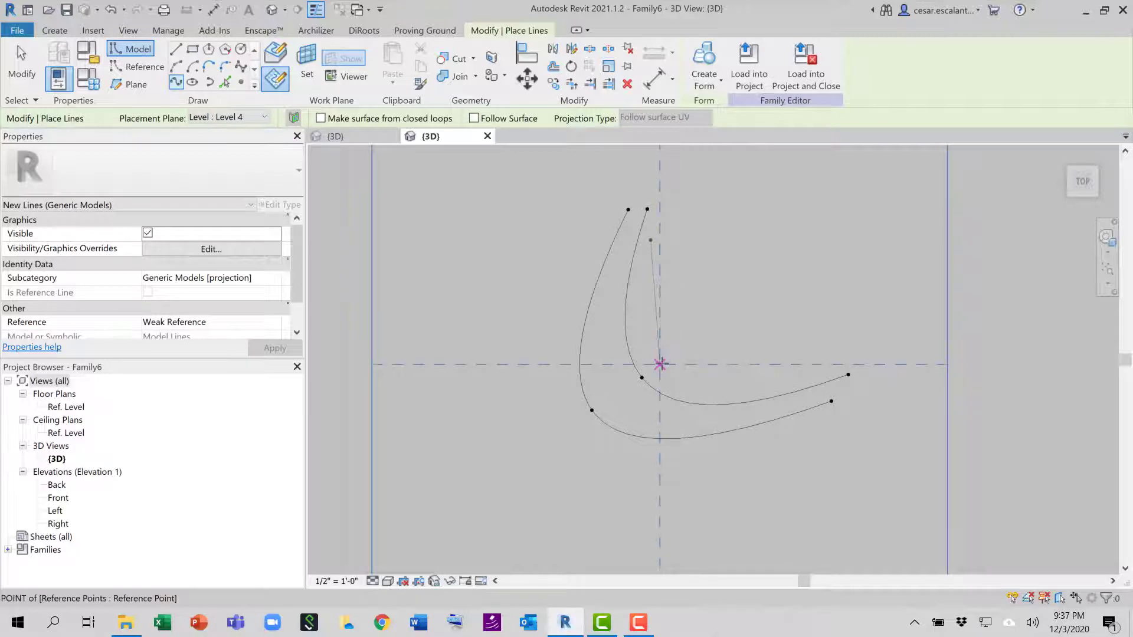
{"action": "left_click", "coordinate": [660, 364]}
{"action": "left_click", "coordinate": [779, 364]}
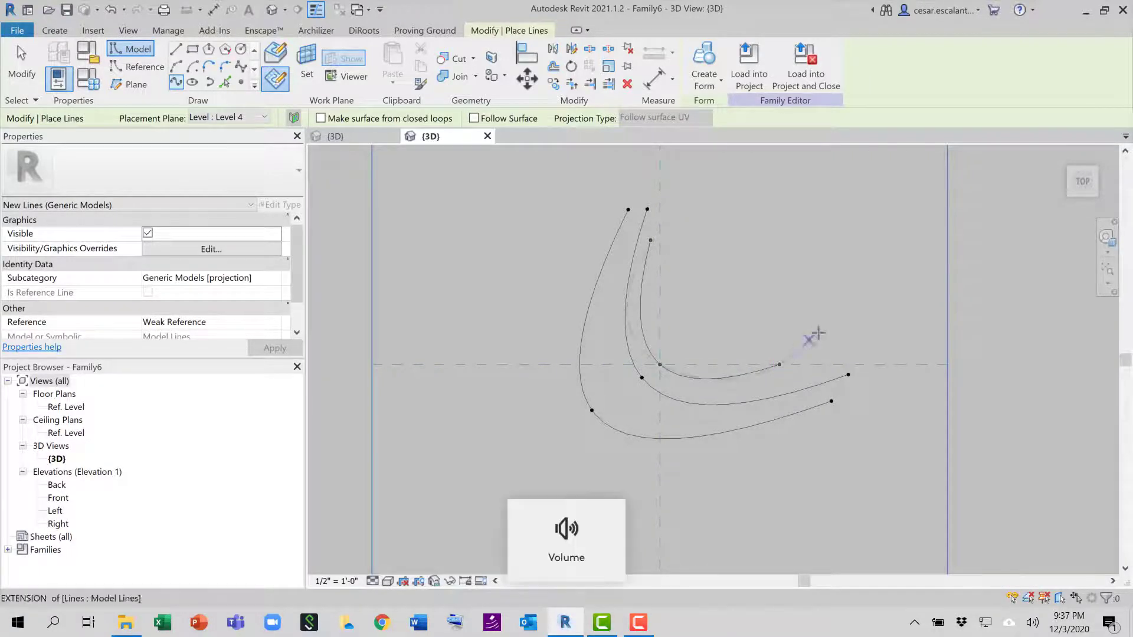
{"action": "key", "text": "Escape"}
{"action": "key", "text": "Escape"}
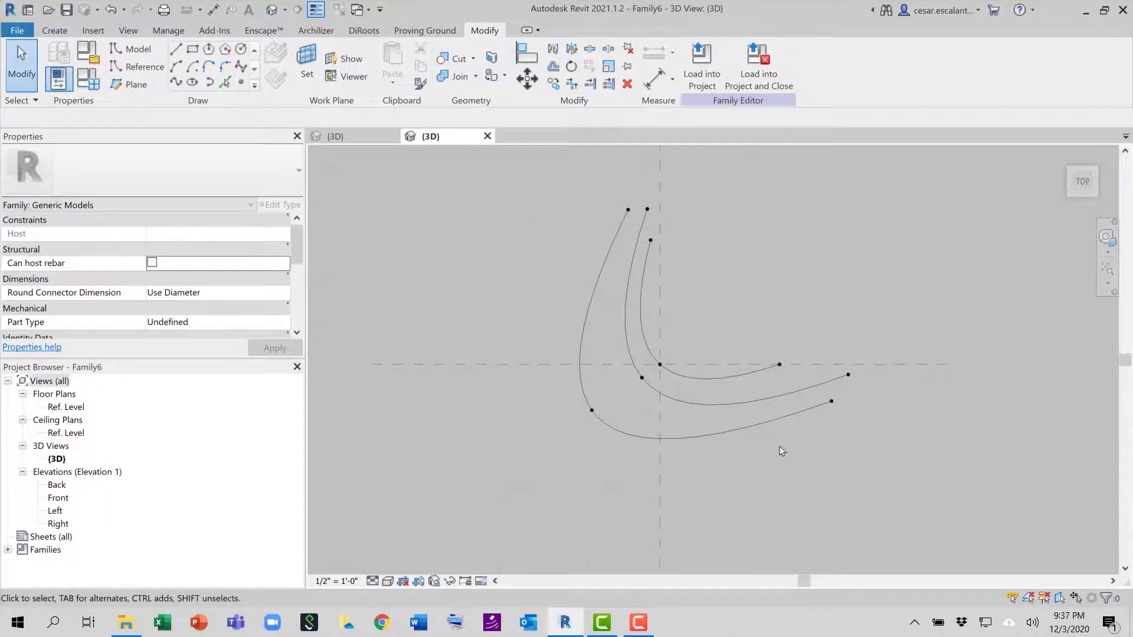
Select the three splines and loft a solid form through them.
{"action": "middle_click_drag", "start_coordinate": [780, 448], "coordinate": [732, 218], "text": "shift"}
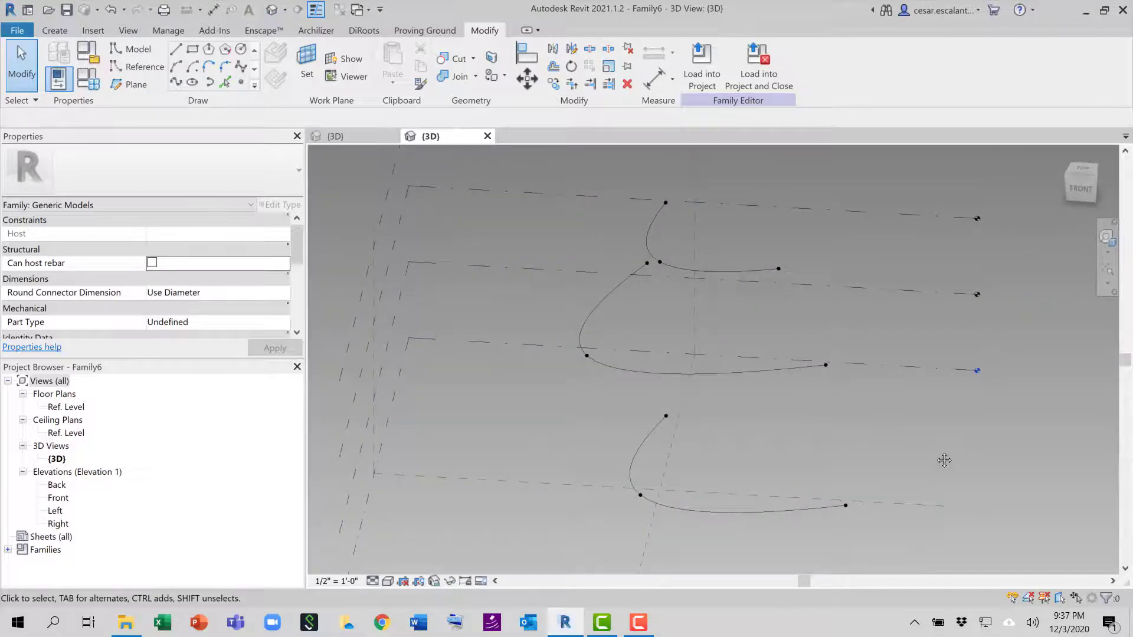
{"action": "middle_click_drag", "start_coordinate": [941, 461], "coordinate": [806, 486], "text": "shift"}
{"action": "left_click", "coordinate": [770, 511]}
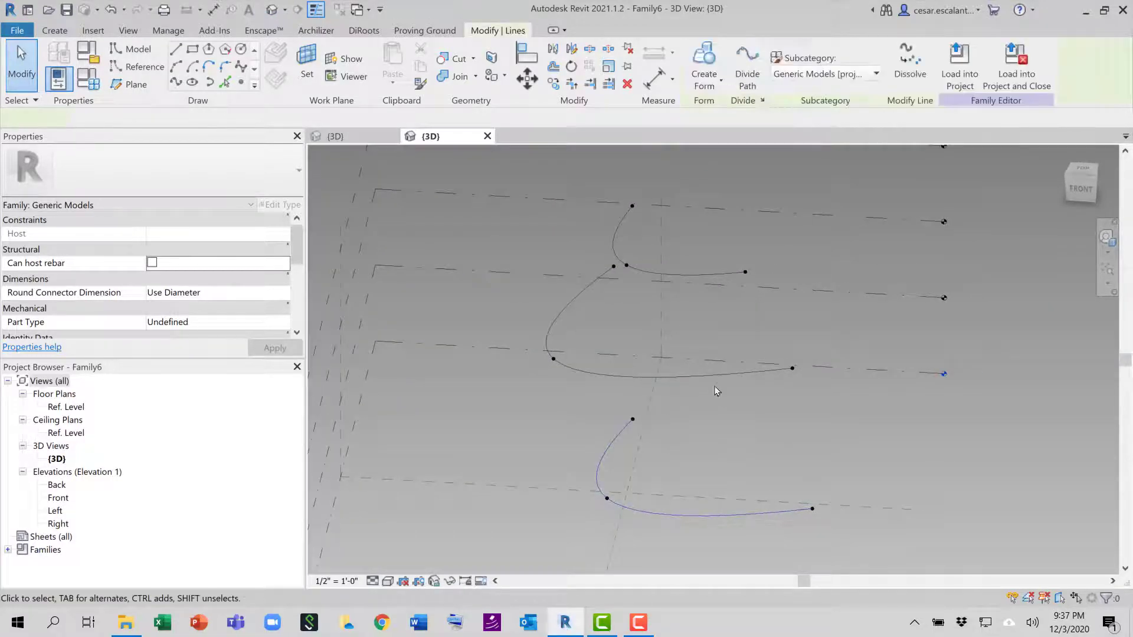
{"action": "left_click", "coordinate": [712, 375]}
{"action": "left_click", "coordinate": [718, 273], "text": "ctrl"}
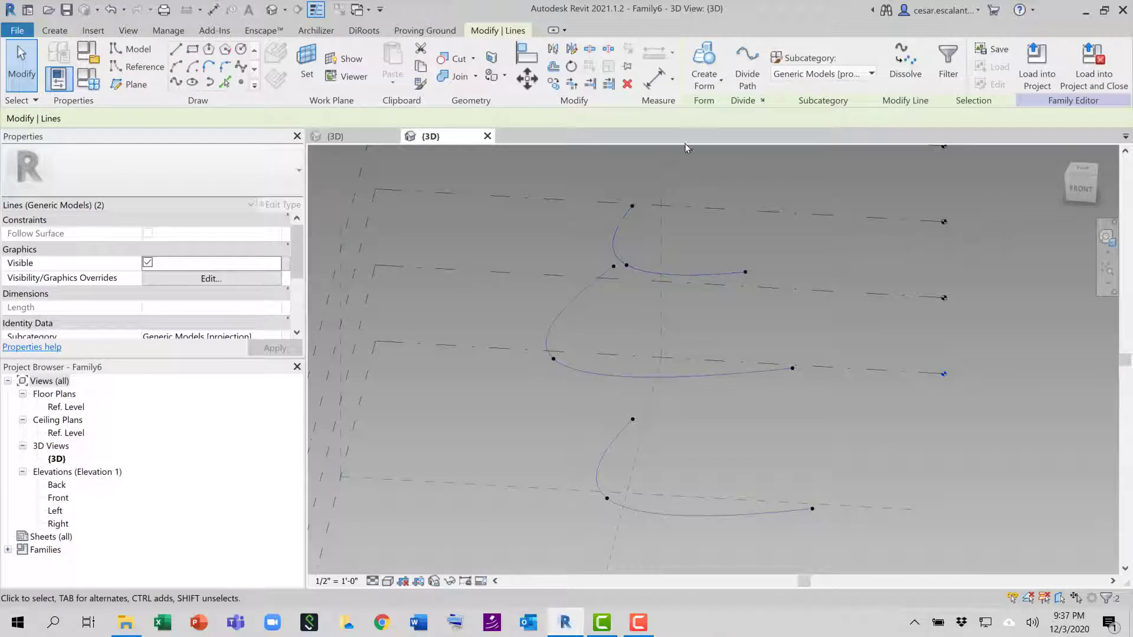
{"action": "left_click", "coordinate": [704, 68]}
{"action": "left_click", "coordinate": [708, 106]}
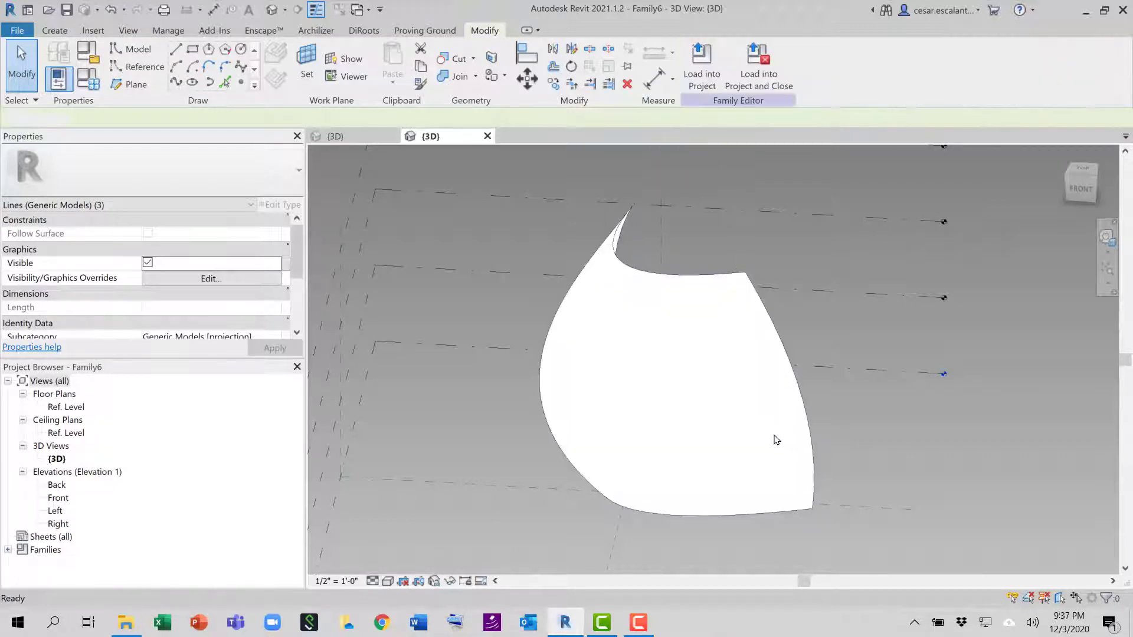
Switch the visual style to Shaded and select the lofted form.
{"action": "left_click", "coordinate": [389, 582]}
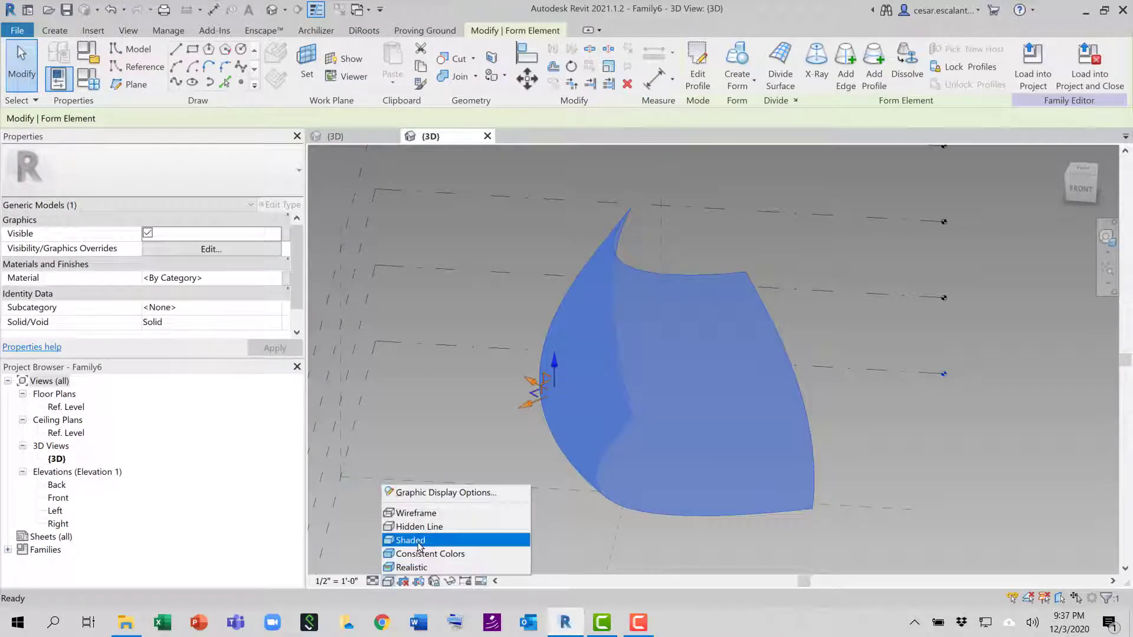
{"action": "left_click", "coordinate": [407, 539]}
{"action": "mouse_move", "coordinate": [407, 539]}
{"action": "middle_mouse_down", "text": "shift"}
{"action": "mouse_move", "coordinate": [645, 515]}
{"action": "mouse_move", "coordinate": [724, 556]}
{"action": "mouse_move", "coordinate": [796, 568]}
{"action": "mouse_move", "coordinate": [678, 537]}
{"action": "mouse_move", "coordinate": [741, 536]}
{"action": "middle_mouse_up", "text": "shift"}
{"action": "left_click", "coordinate": [741, 536]}
{"action": "left_click", "coordinate": [736, 432]}
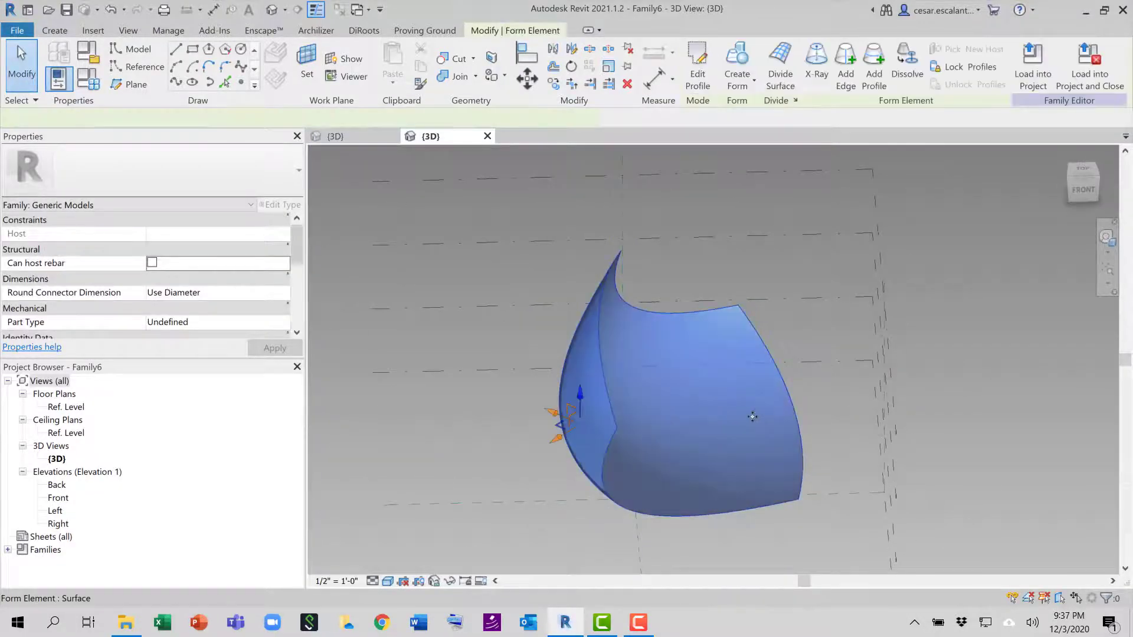
Divide the form's surface and set the U grid to Maximum Spacing of 8' 0".
{"action": "left_click", "coordinate": [775, 83]}
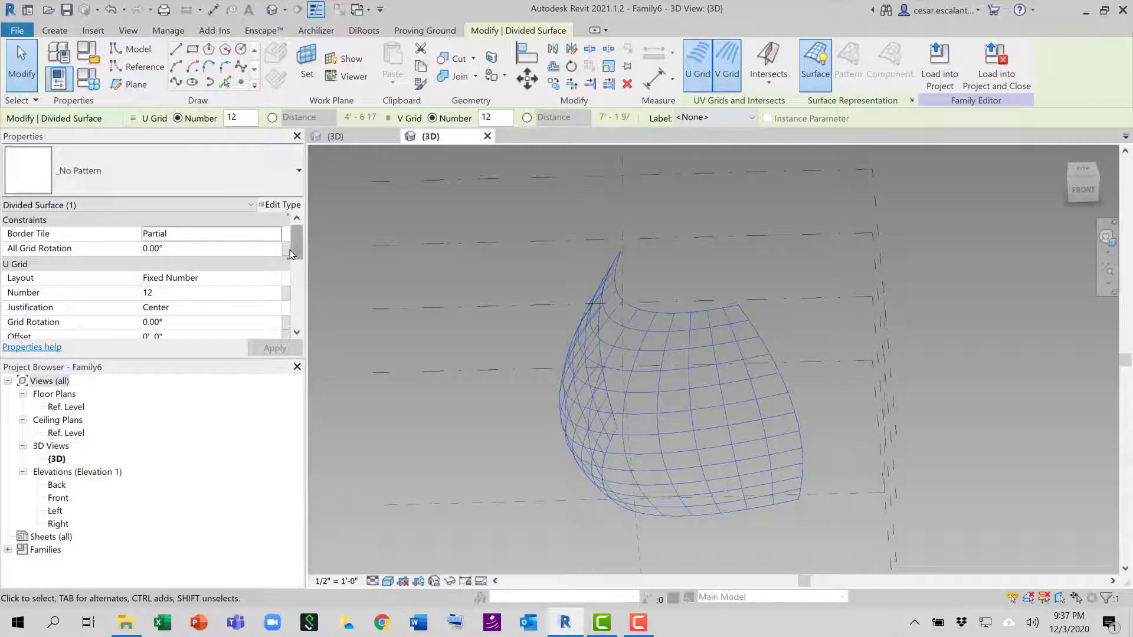
{"action": "left_click", "coordinate": [281, 278]}
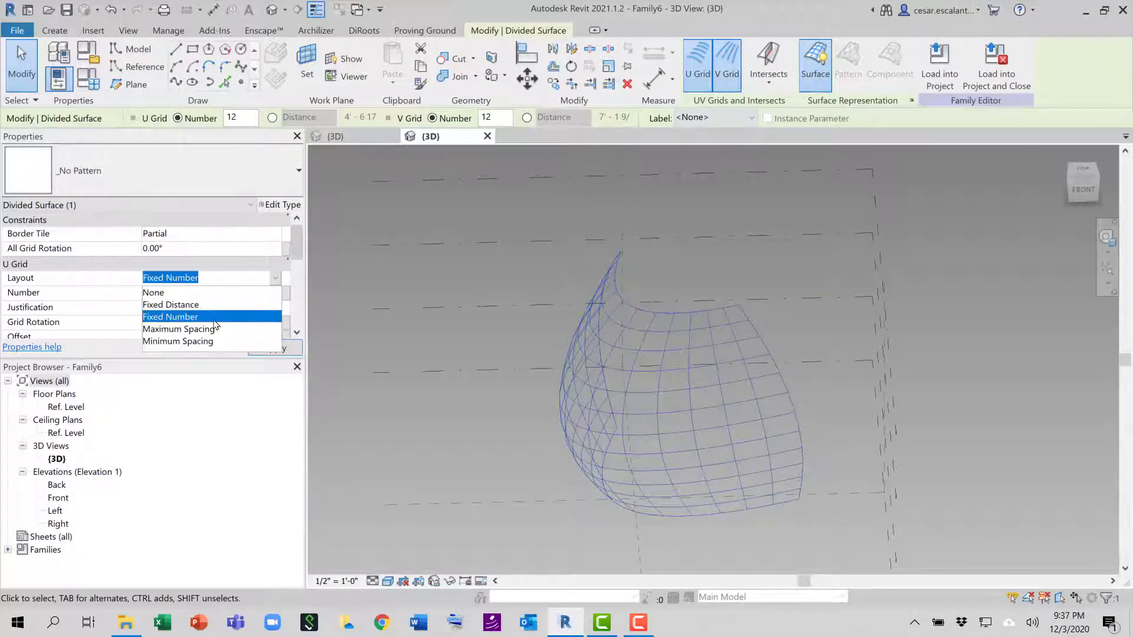
{"action": "left_click", "coordinate": [179, 329]}
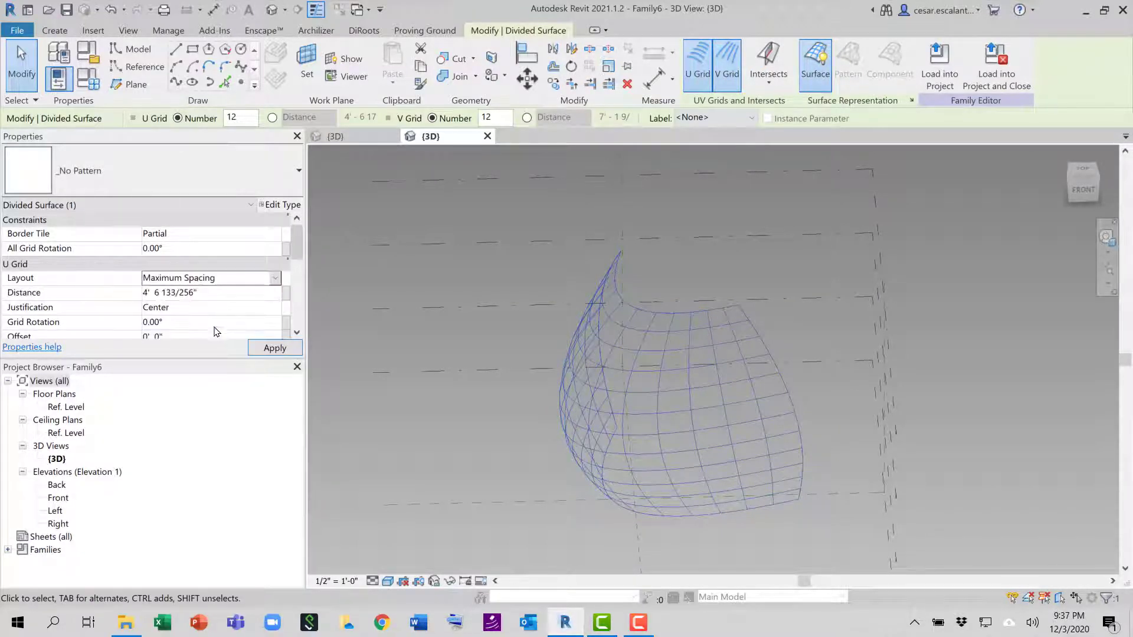
{"action": "left_click", "coordinate": [229, 293]}
{"action": "type", "text": "8"}
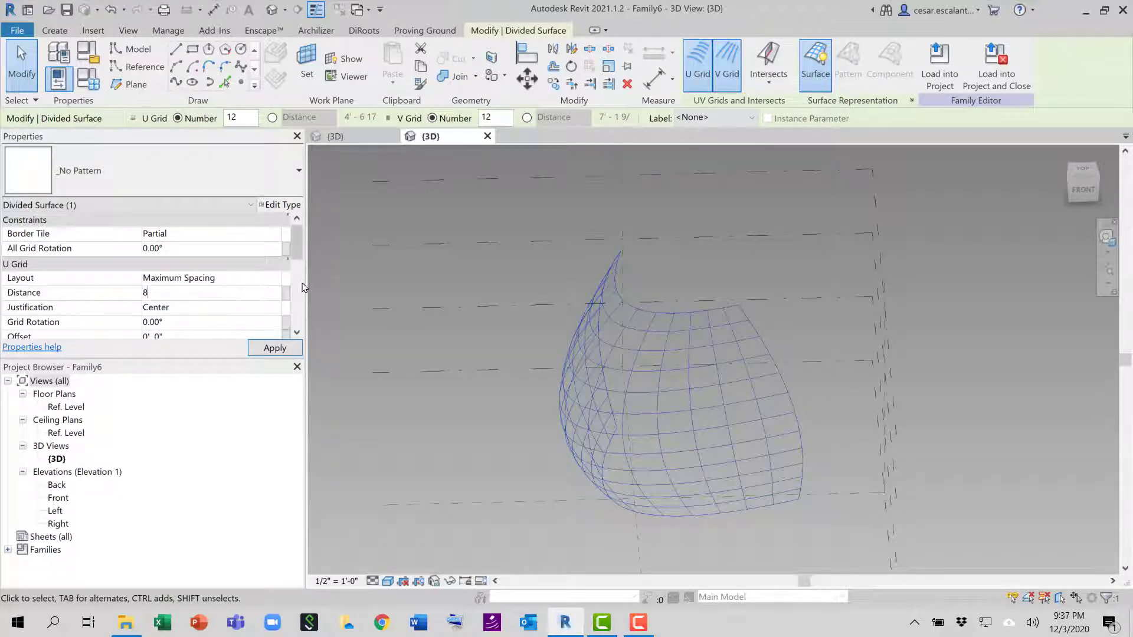
{"action": "key", "text": "Return"}
Set the V grid to Maximum Spacing of 8' 0", apply it, and deselect the surface.
{"action": "scroll", "coordinate": [300, 280], "scroll_direction": "down", "scroll_amount": 4}
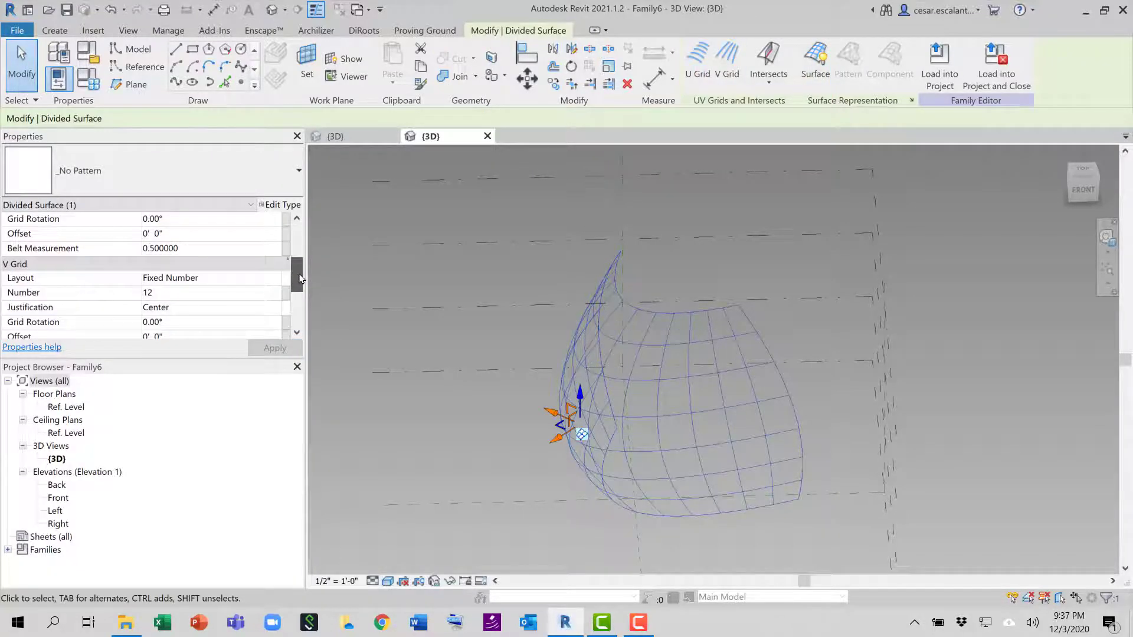
{"action": "left_click", "coordinate": [263, 278]}
{"action": "left_click", "coordinate": [216, 318]}
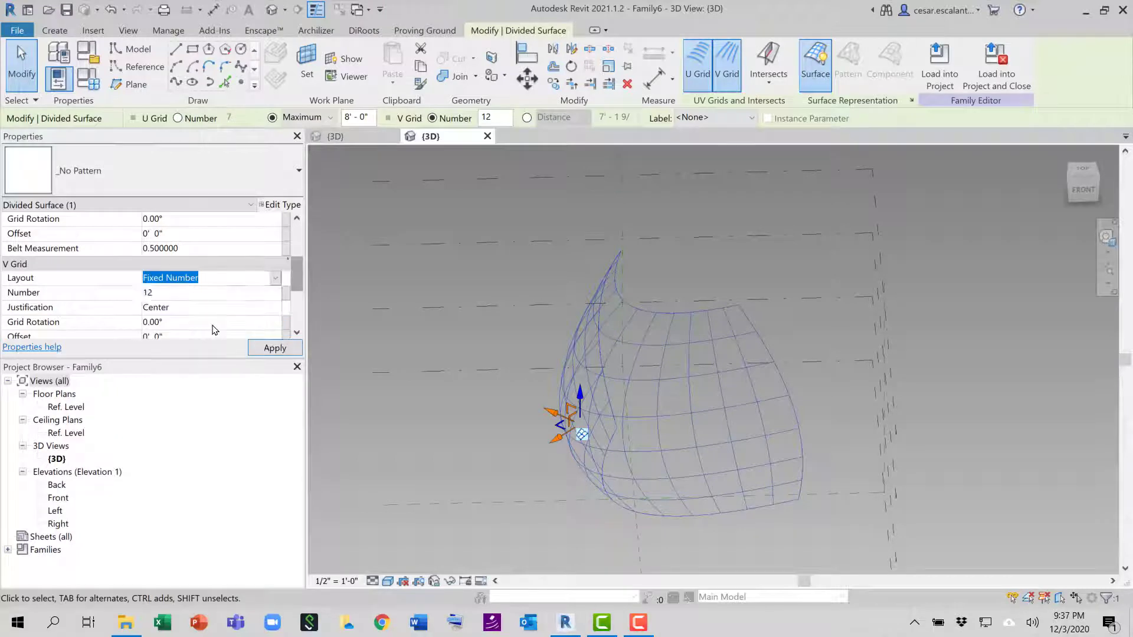
{"action": "key", "text": "Down"}
{"action": "key", "text": "Down"}
{"action": "left_click", "coordinate": [274, 348]}
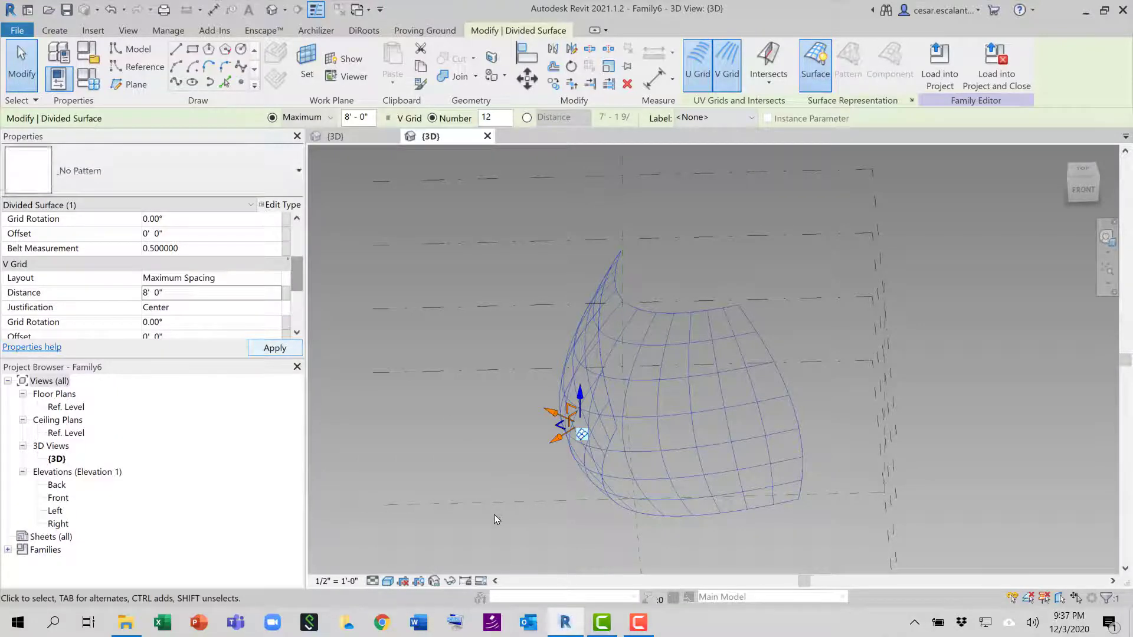
{"action": "left_click", "coordinate": [489, 495]}
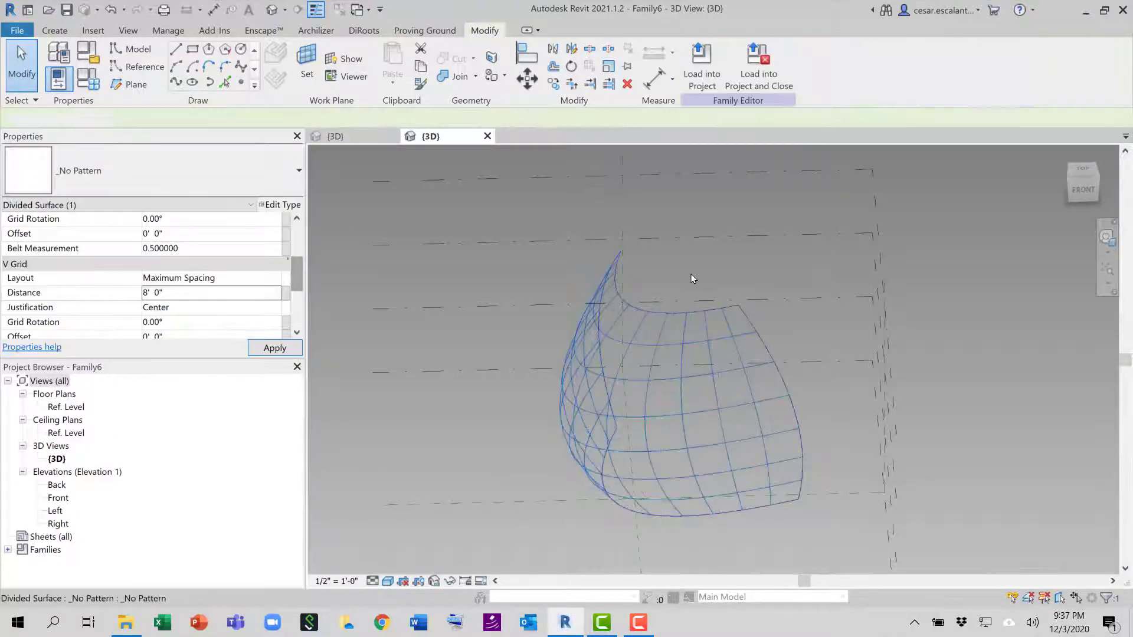
Load Panel1 into Family6 and apply it to the divided surface as a Rectangle panel pattern.
{"action": "left_click", "coordinate": [359, 140]}
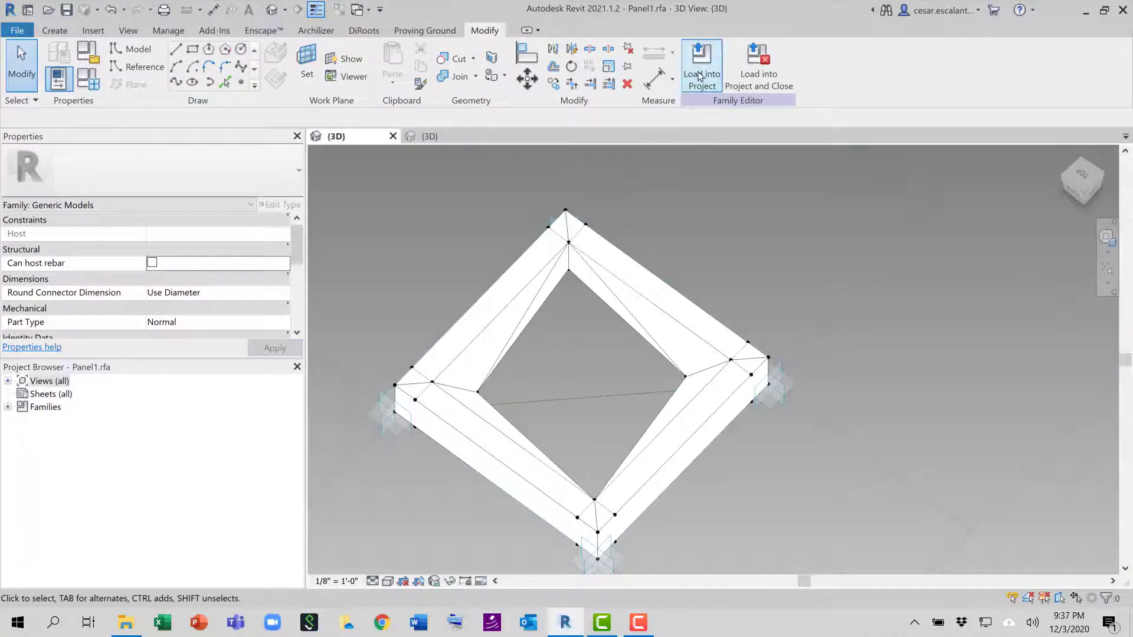
{"action": "left_click", "coordinate": [699, 76]}
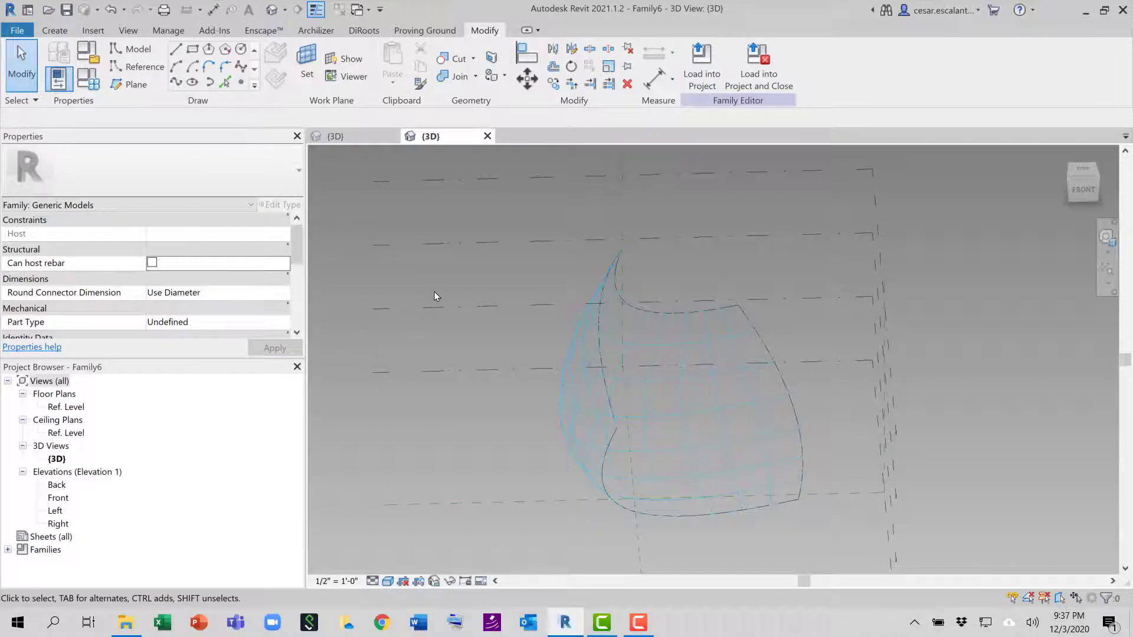
{"action": "left_click", "coordinate": [646, 321]}
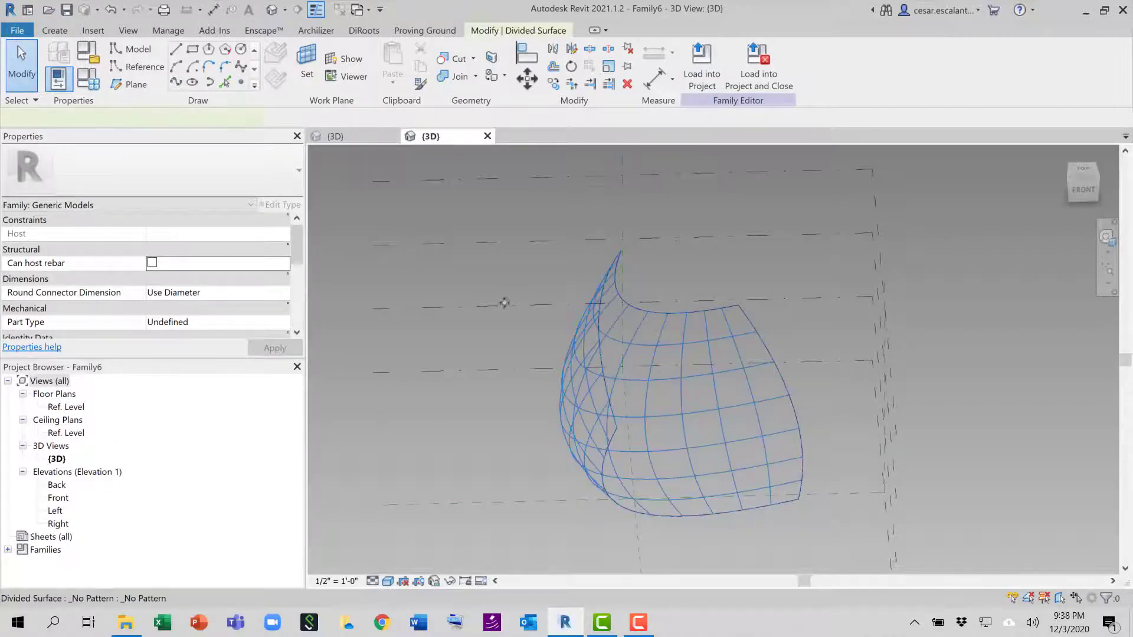
{"action": "left_click", "coordinate": [241, 172]}
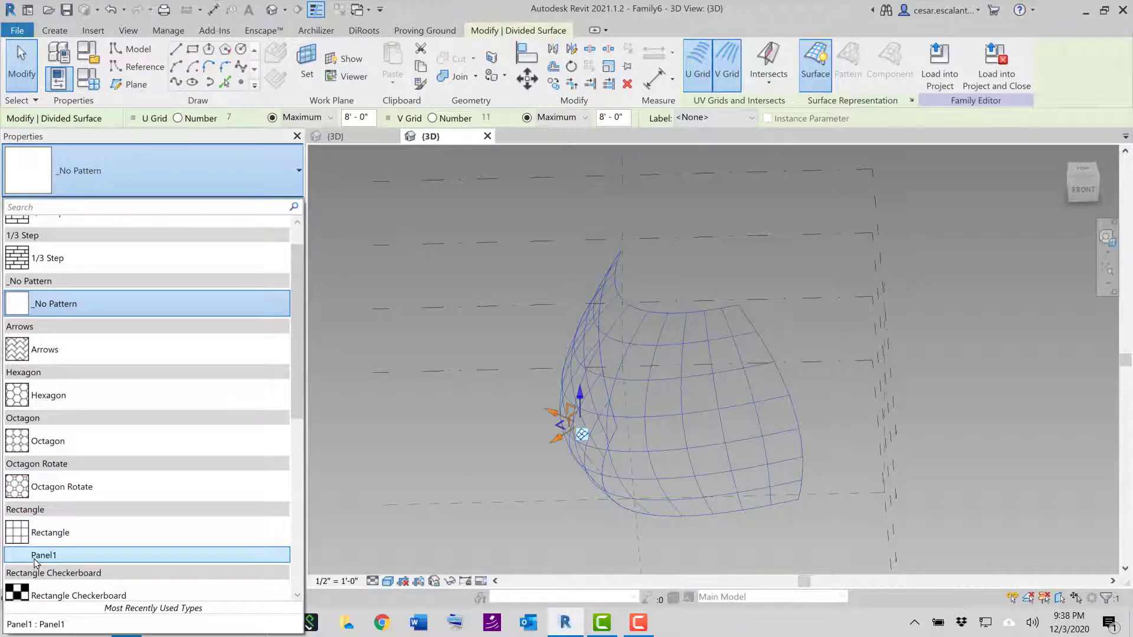
{"action": "left_click", "coordinate": [697, 502]}
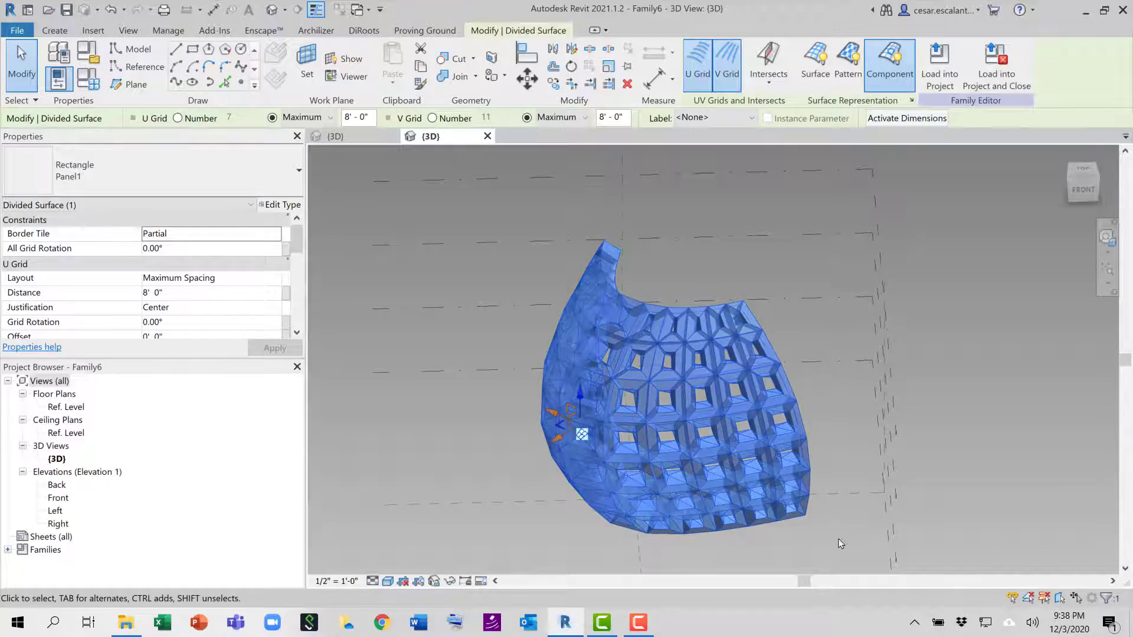
Open Panel1's Type Properties from Generic Models in the Project Browser.
{"action": "left_click", "coordinate": [897, 487]}
{"action": "middle_click_drag", "start_coordinate": [897, 487], "coordinate": [902, 464], "text": "shift"}
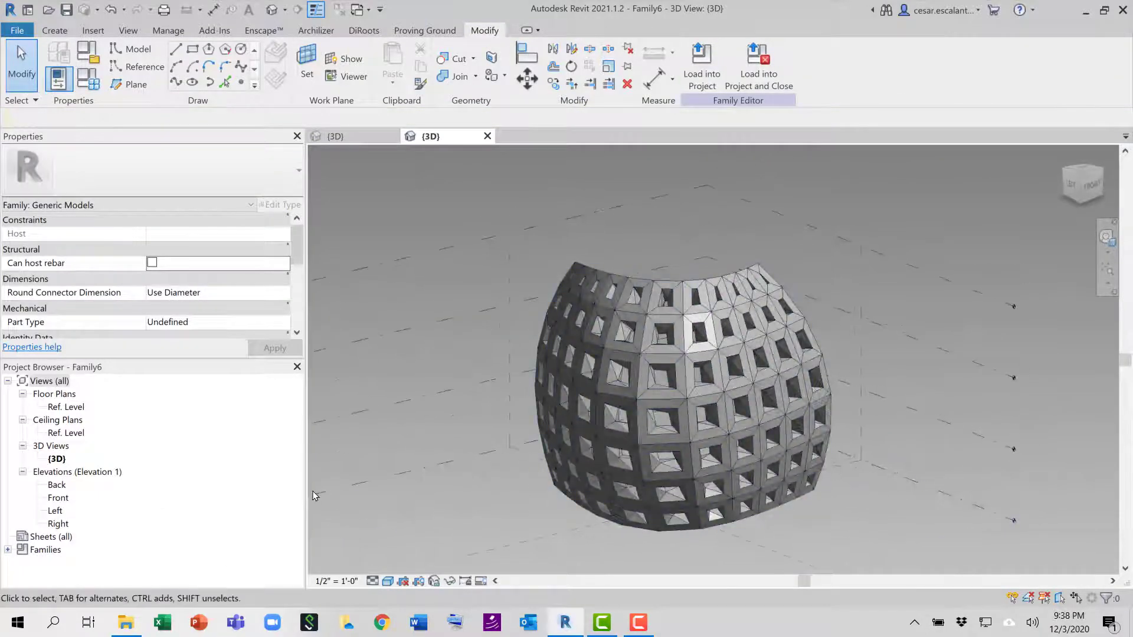
{"action": "left_click", "coordinate": [8, 550]}
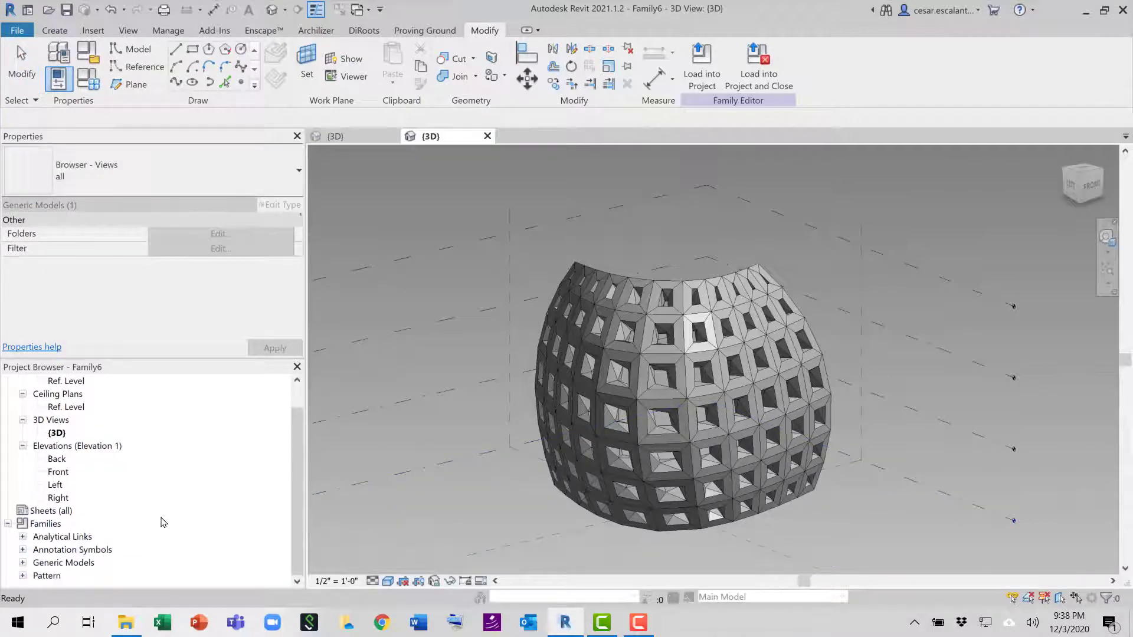
{"action": "left_click", "coordinate": [23, 576]}
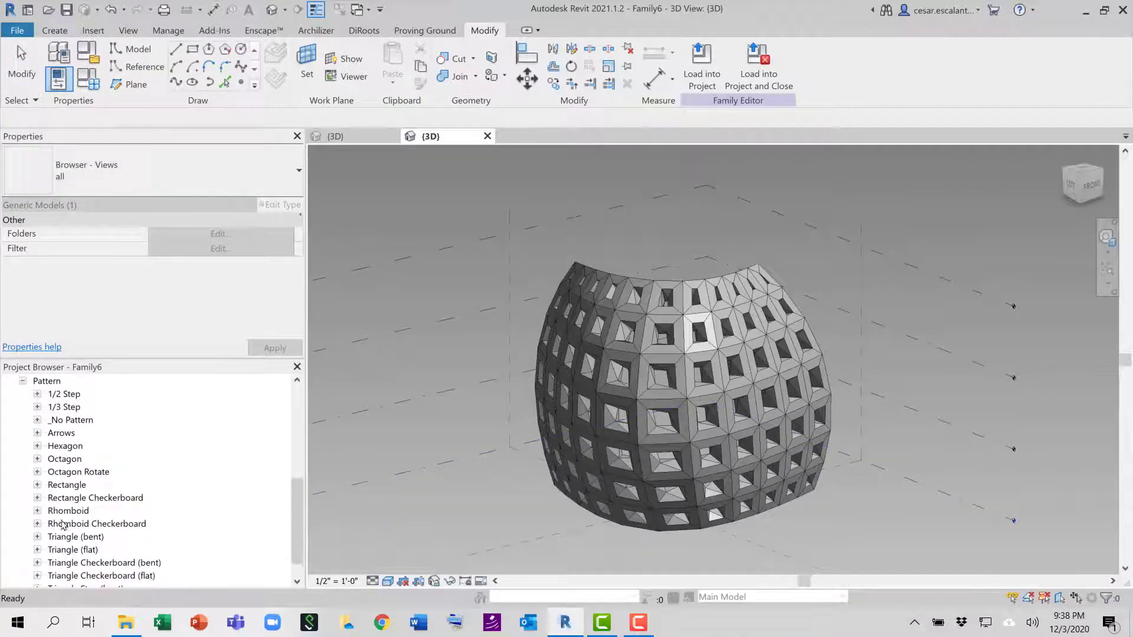
{"action": "left_click", "coordinate": [23, 383]}
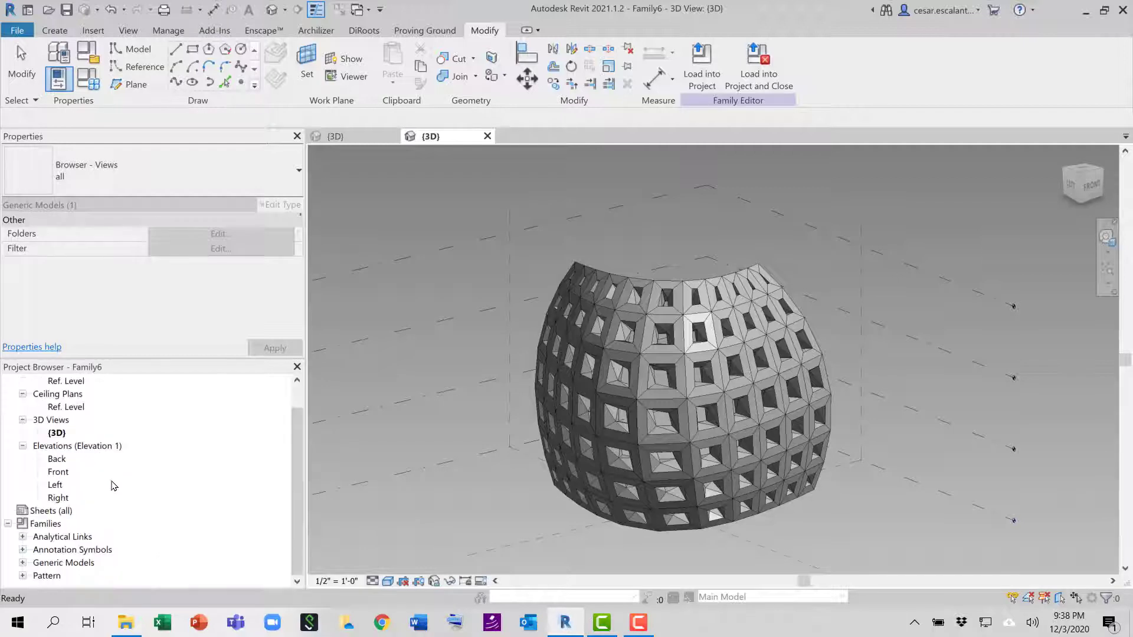
{"action": "left_click", "coordinate": [23, 562]}
{"action": "left_click", "coordinate": [37, 576]}
{"action": "left_click", "coordinate": [61, 562]}
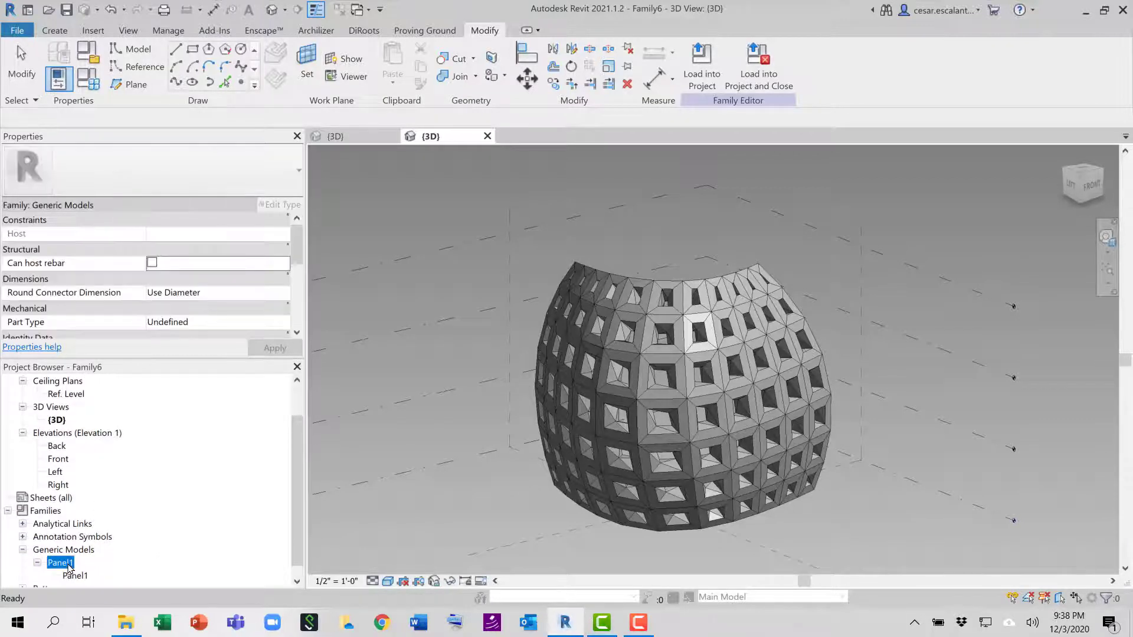
{"action": "double_click", "coordinate": [83, 576]}
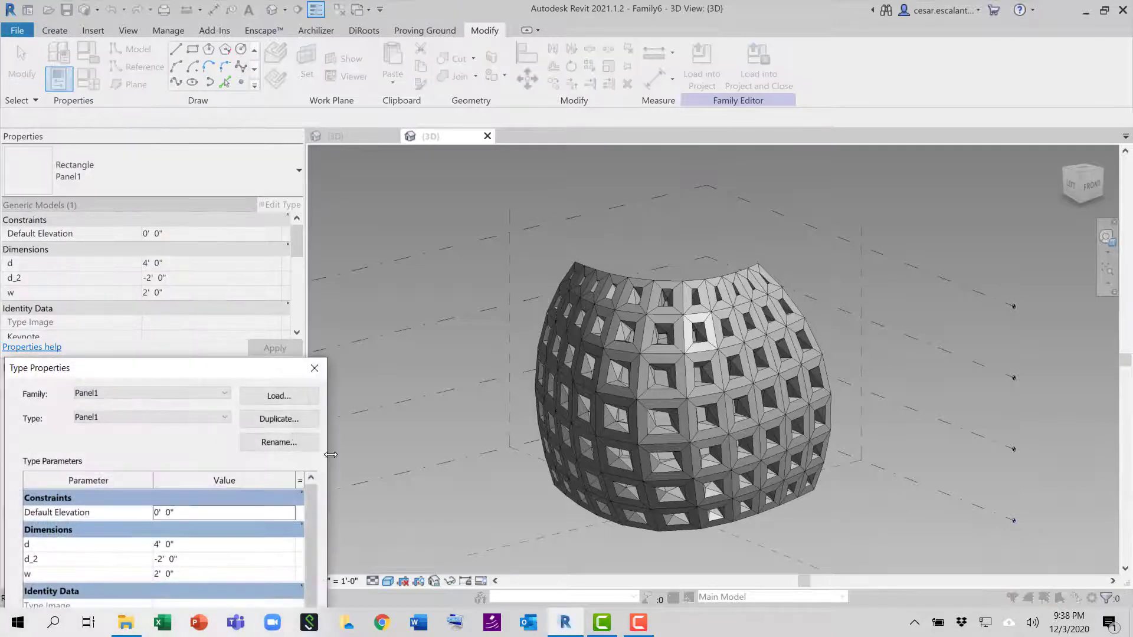
Enter 0' 9" for Panel1's w parameter.
{"action": "left_click_drag", "start_coordinate": [219, 267], "coordinate": [220, 255]}
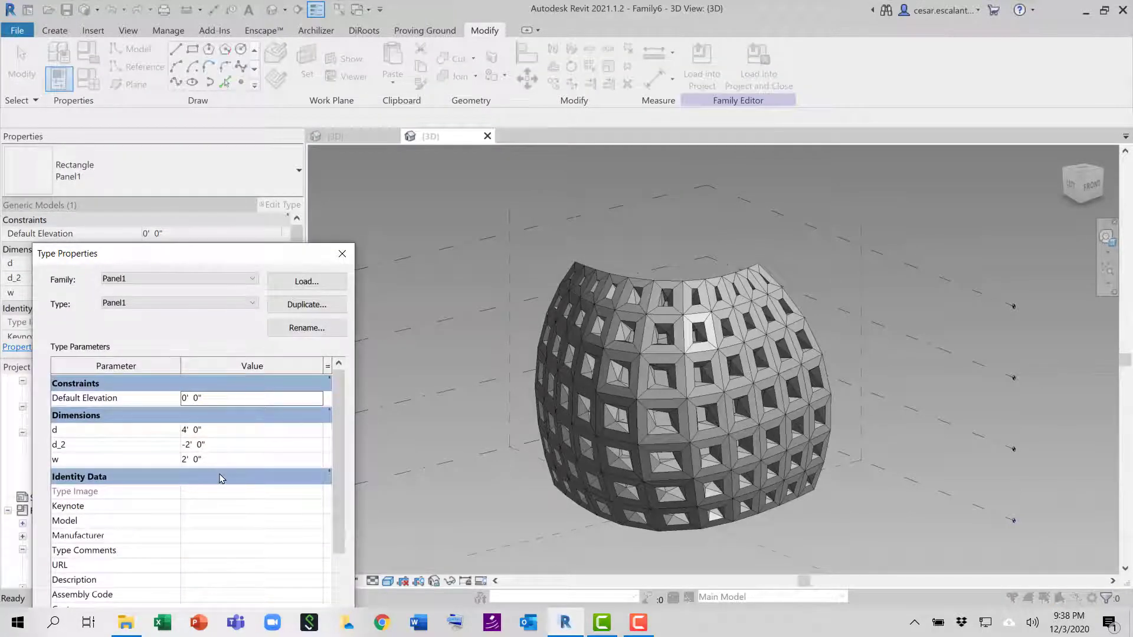
{"action": "left_click", "coordinate": [216, 459]}
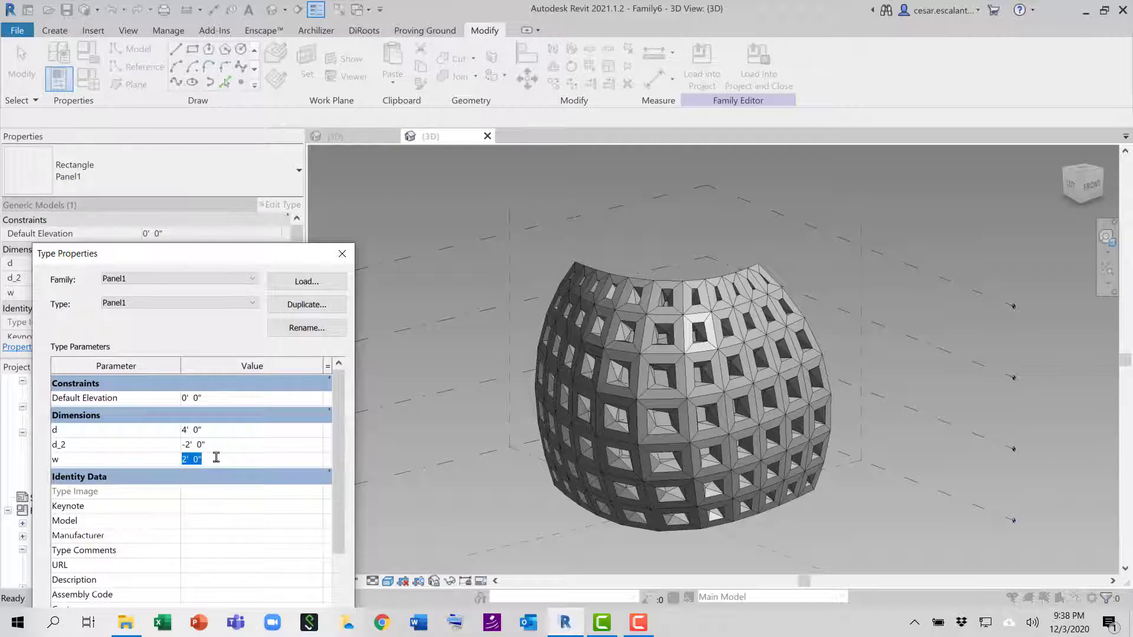
{"action": "type", "text": "0'"}
{"action": "type", "text": "  9"}
{"action": "left_click_drag", "start_coordinate": [247, 267], "coordinate": [272, 156]}
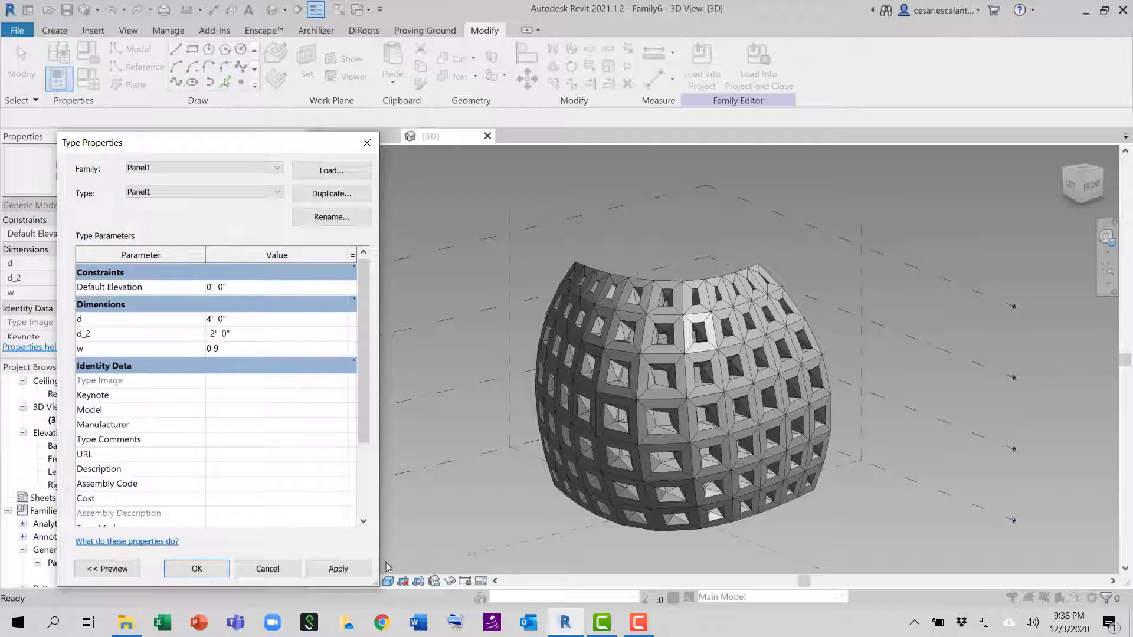
Confirm w at 0' 9", then inspect the thinner-bordered panels and view the facade from the top.
{"action": "left_click", "coordinate": [201, 569]}
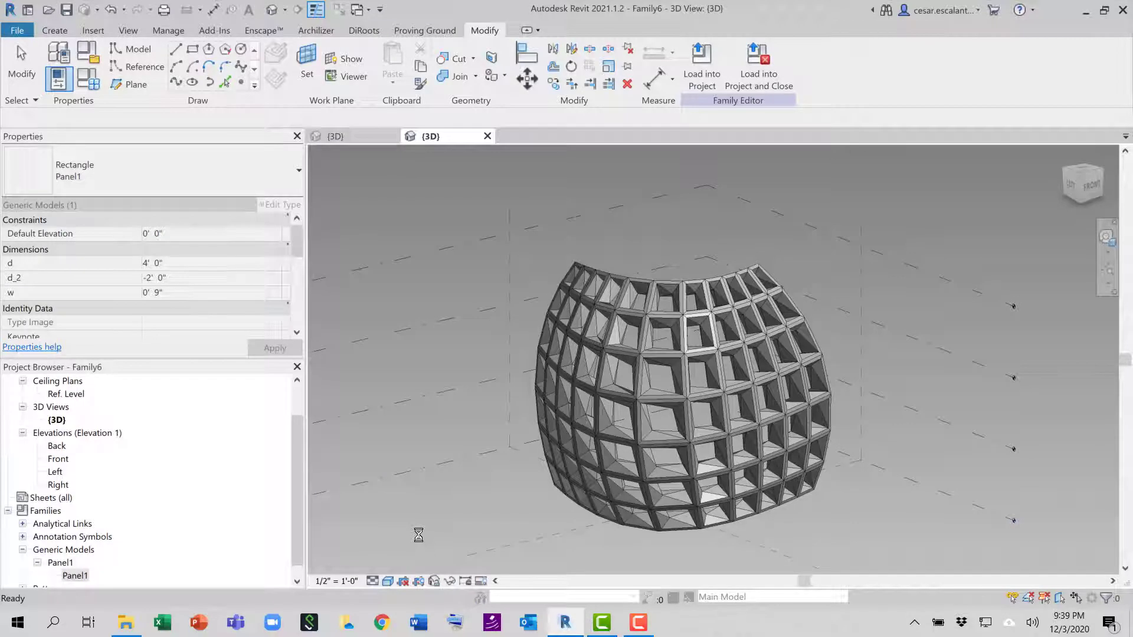
{"action": "middle_click_drag", "start_coordinate": [786, 528], "coordinate": [865, 558], "text": "shift"}
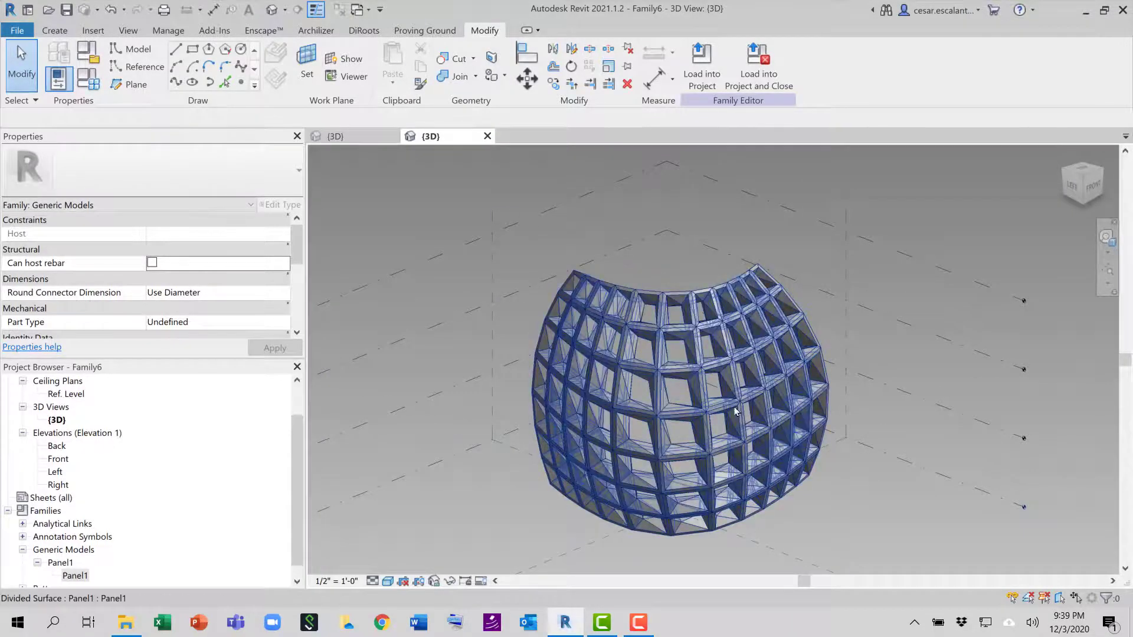
{"action": "scroll", "coordinate": [649, 423], "scroll_direction": "down", "scroll_amount": 2}
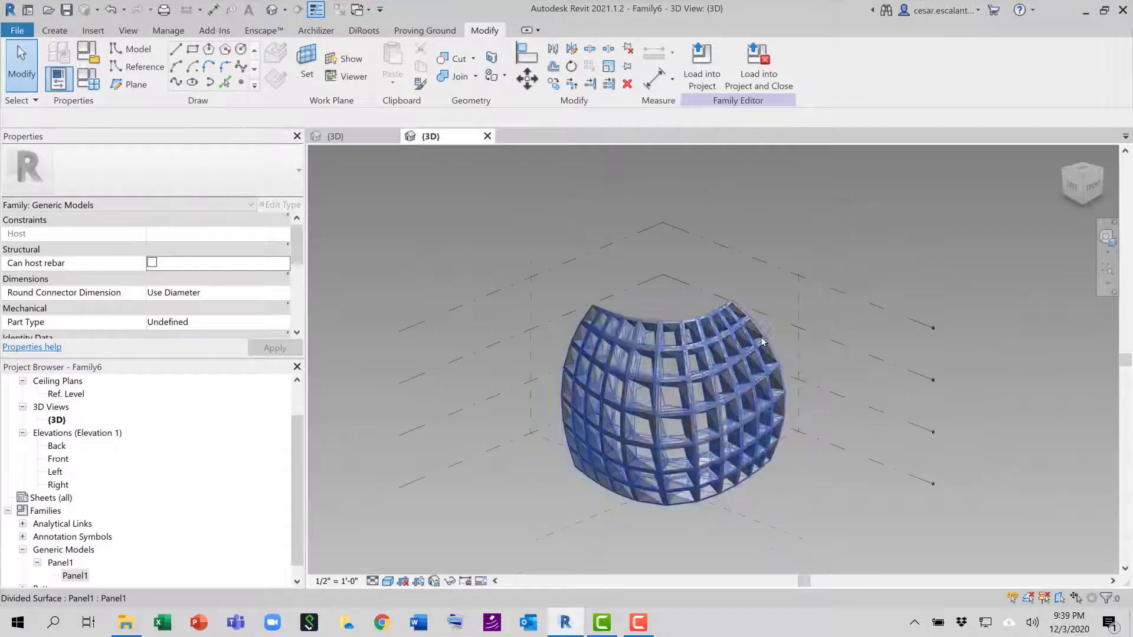
{"action": "left_click", "coordinate": [1084, 172]}
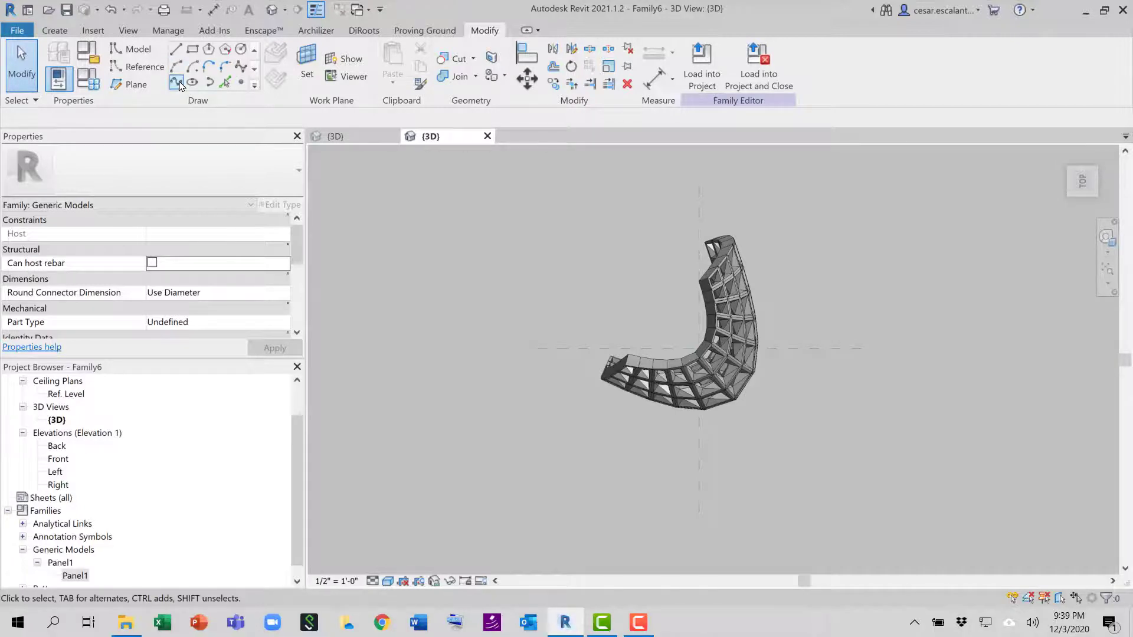
Draw a spline model line on Level 2 curving in front of the facade's lower edge.
{"action": "left_click", "coordinate": [177, 82]}
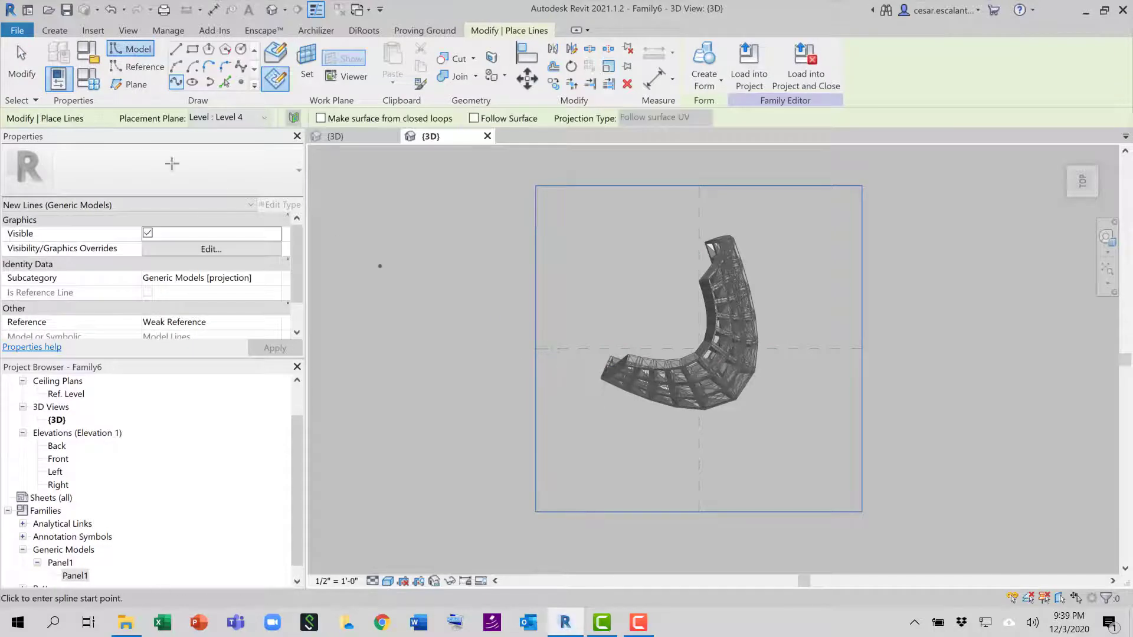
{"action": "left_click", "coordinate": [224, 117]}
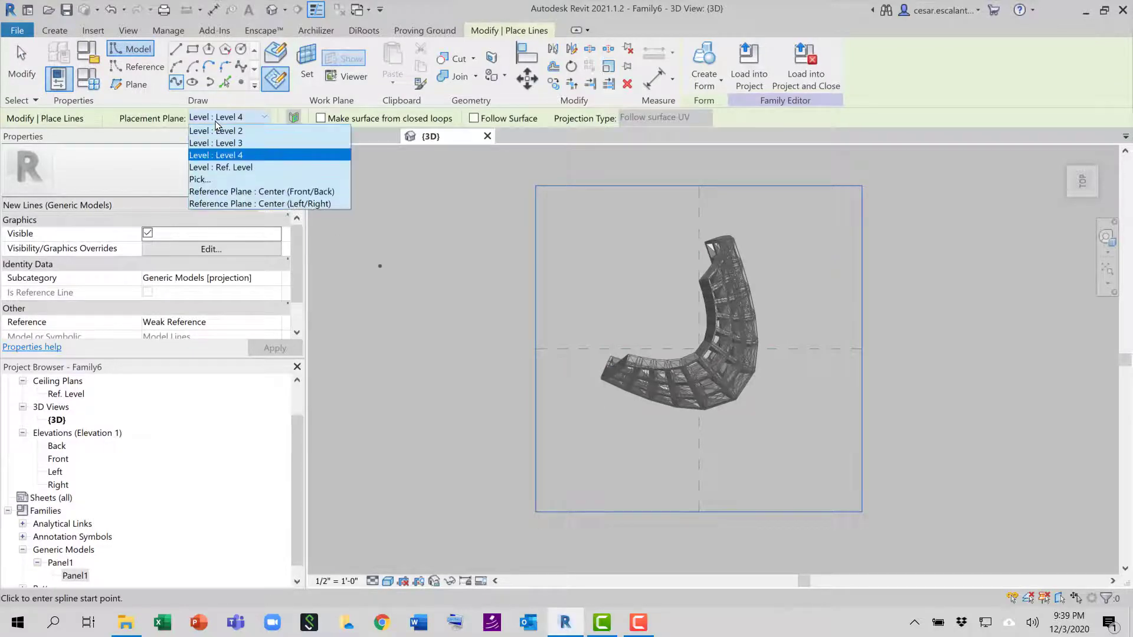
{"action": "left_click", "coordinate": [248, 130]}
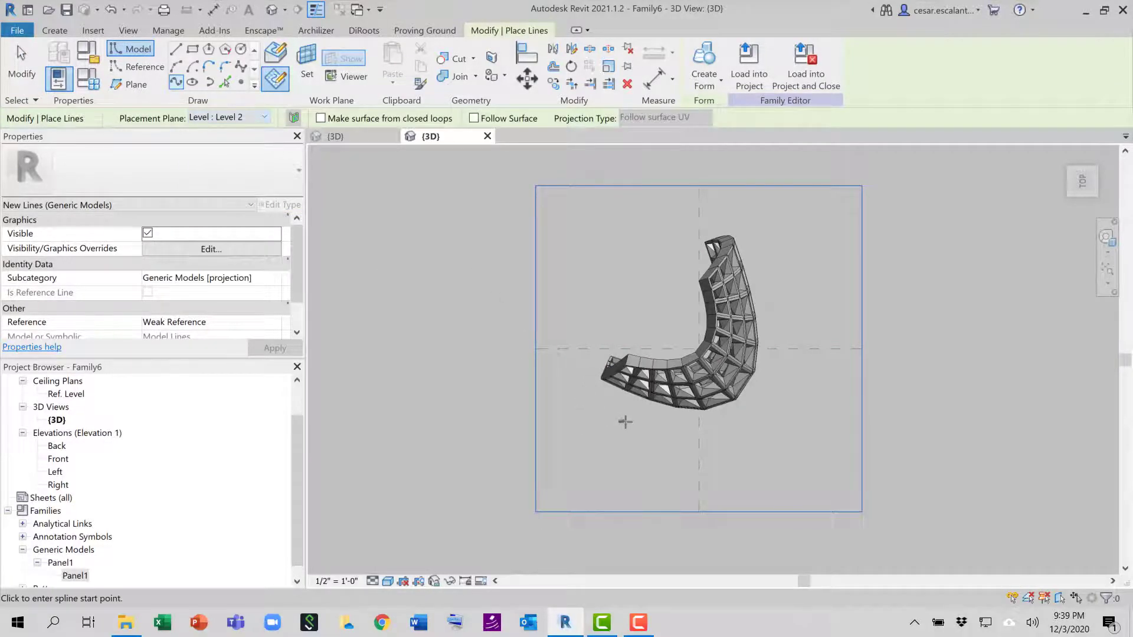
{"action": "left_click", "coordinate": [670, 433]}
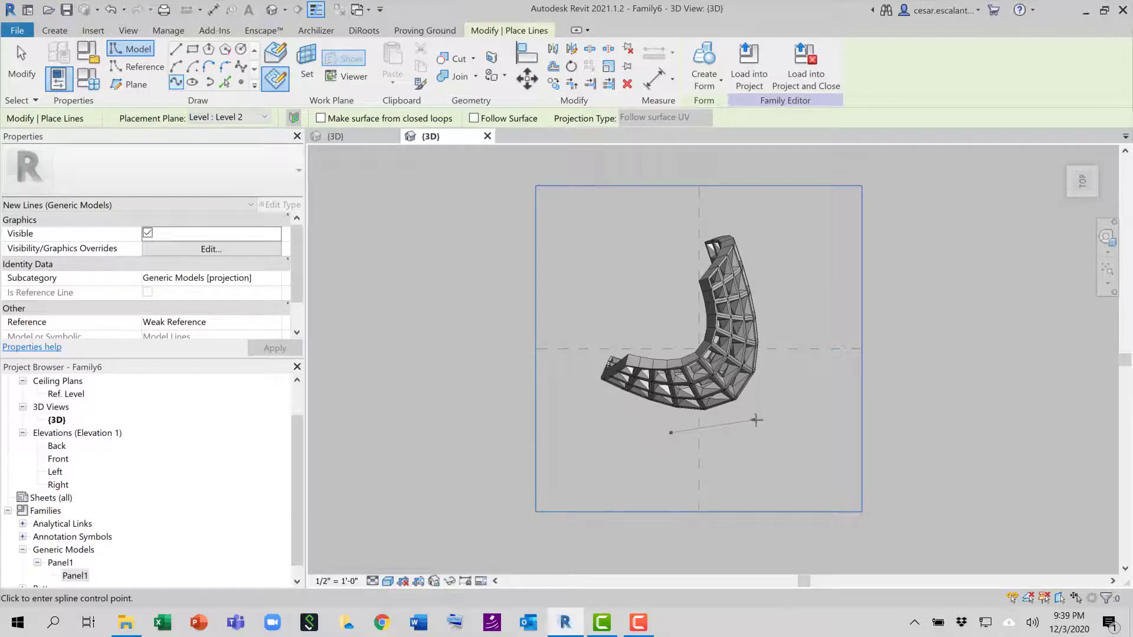
{"action": "left_click", "coordinate": [782, 329]}
{"action": "key", "text": "Escape"}
{"action": "key", "text": "Escape"}
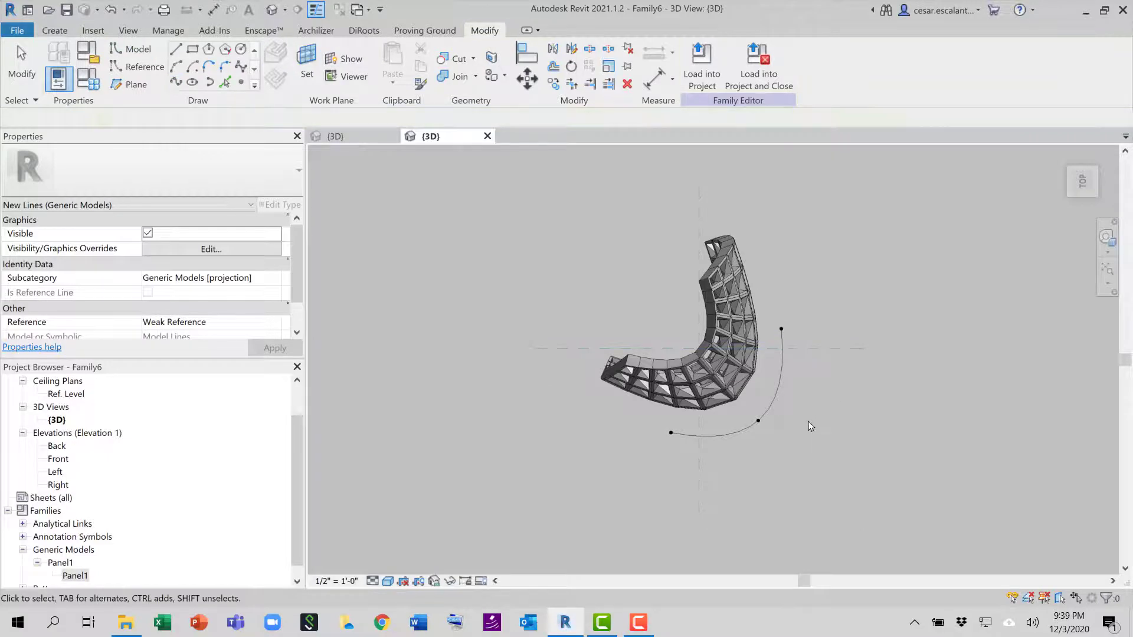
{"action": "middle_click_drag", "start_coordinate": [739, 484], "coordinate": [513, 221], "text": "shift"}
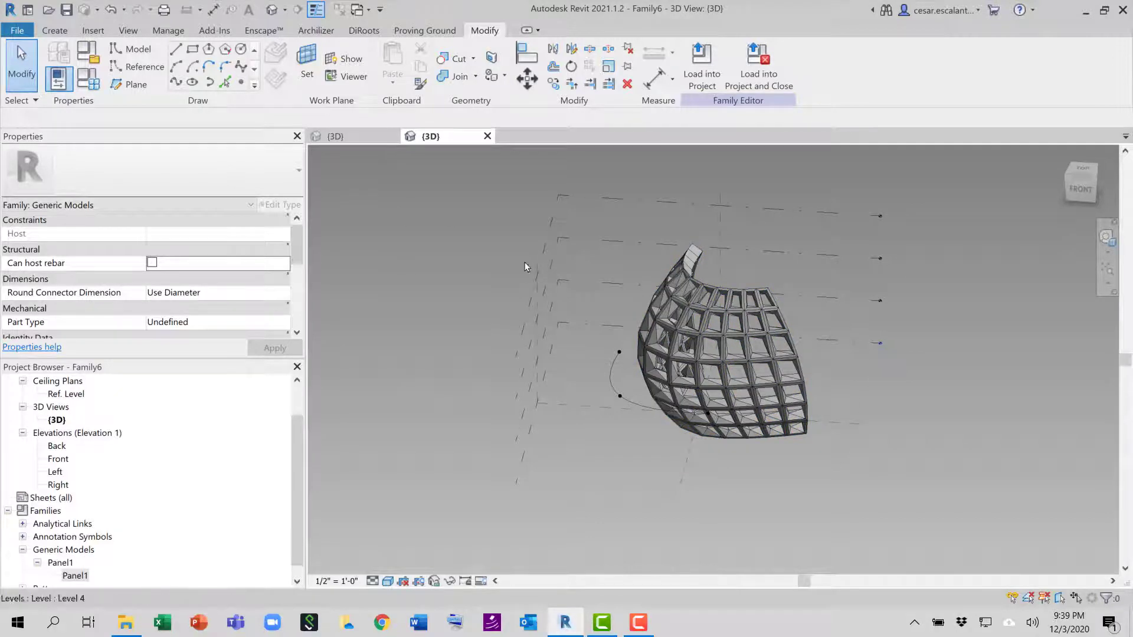
Launch Dynamo maximized and pan the Facade graph to review its selection and RemapRange nodes.
{"action": "left_click", "coordinate": [168, 30]}
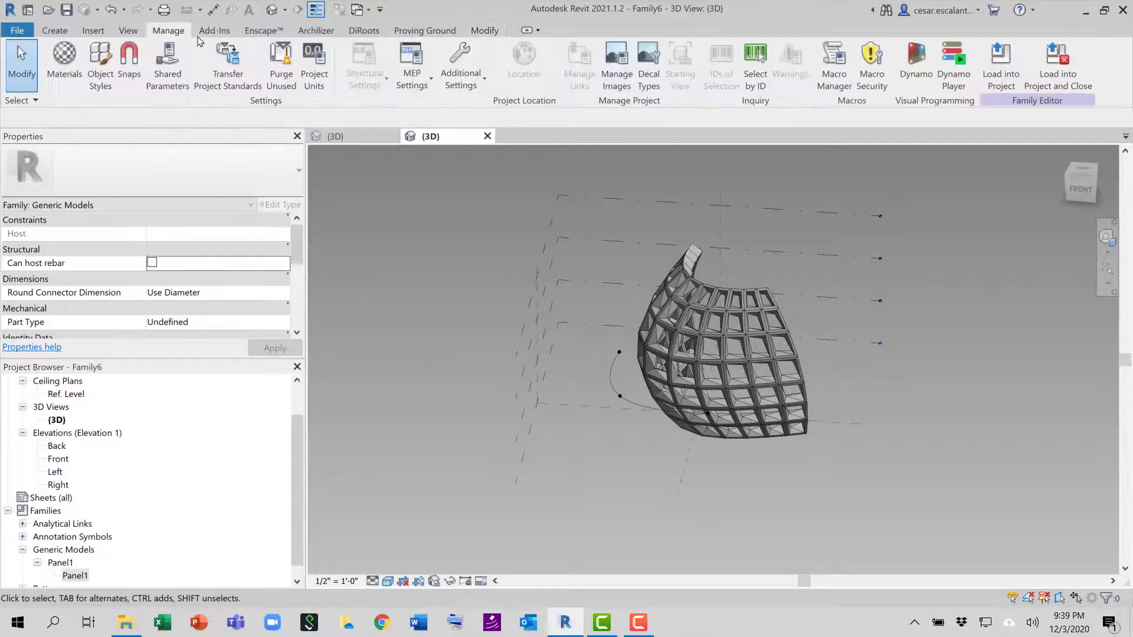
{"action": "left_click", "coordinate": [915, 64]}
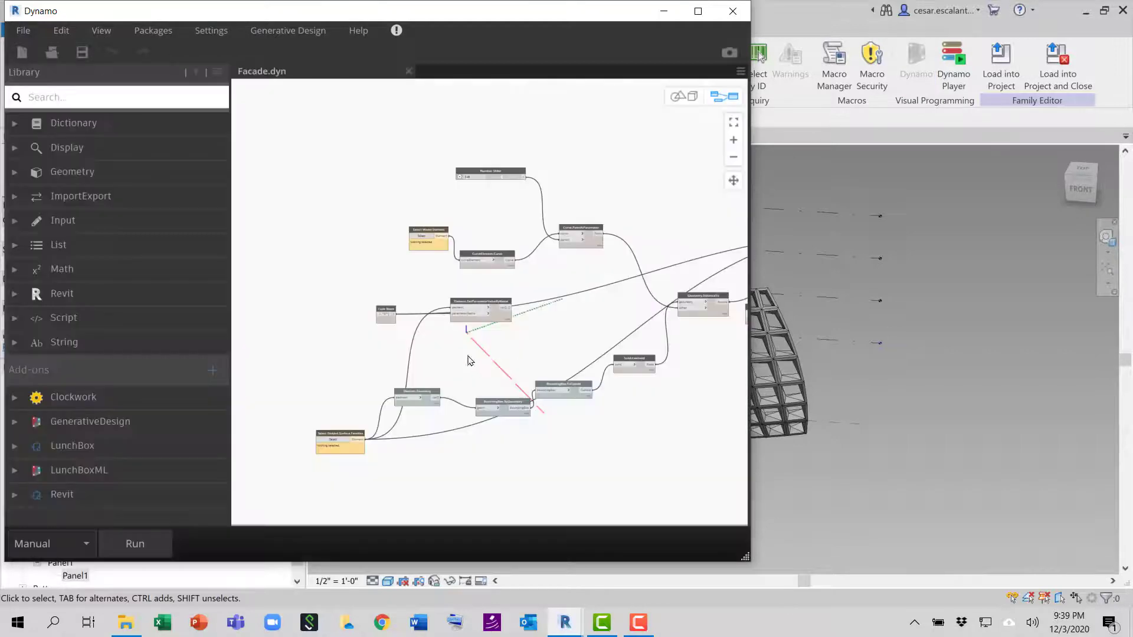
{"action": "left_click", "coordinate": [697, 11]}
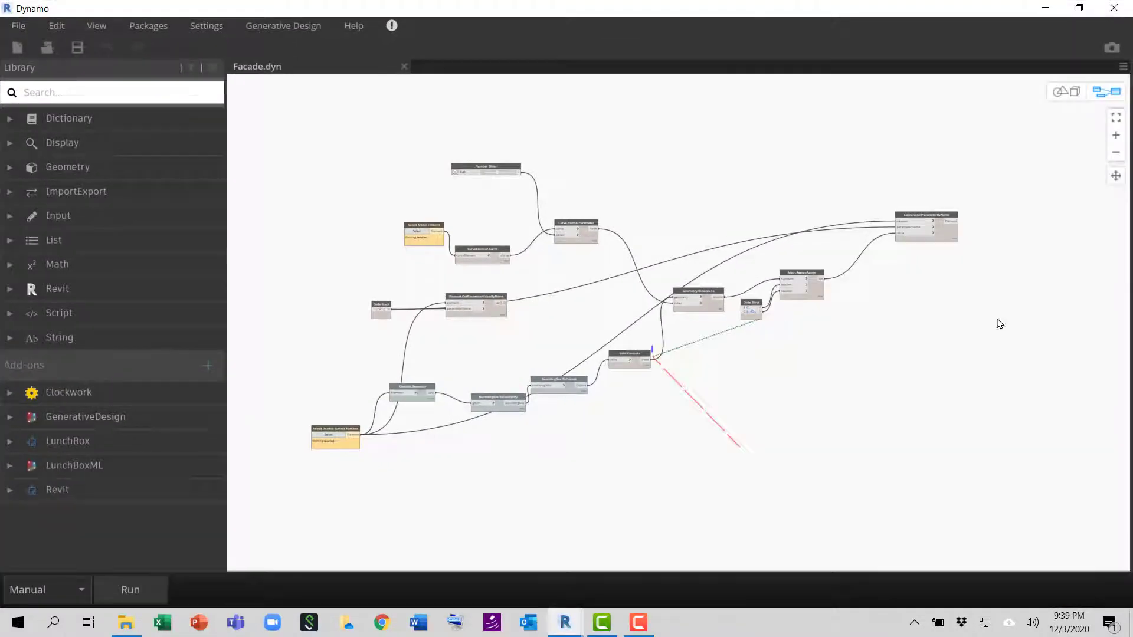
{"action": "scroll", "coordinate": [727, 435], "scroll_direction": "up", "scroll_amount": 5}
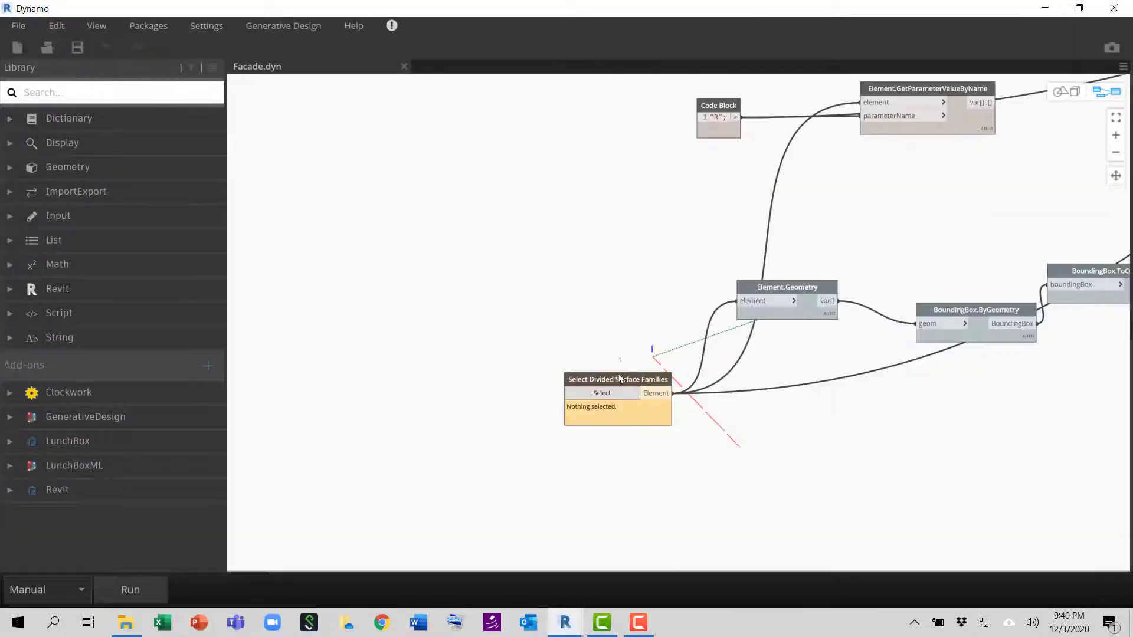
{"action": "left_click_drag", "start_coordinate": [619, 379], "coordinate": [632, 218]}
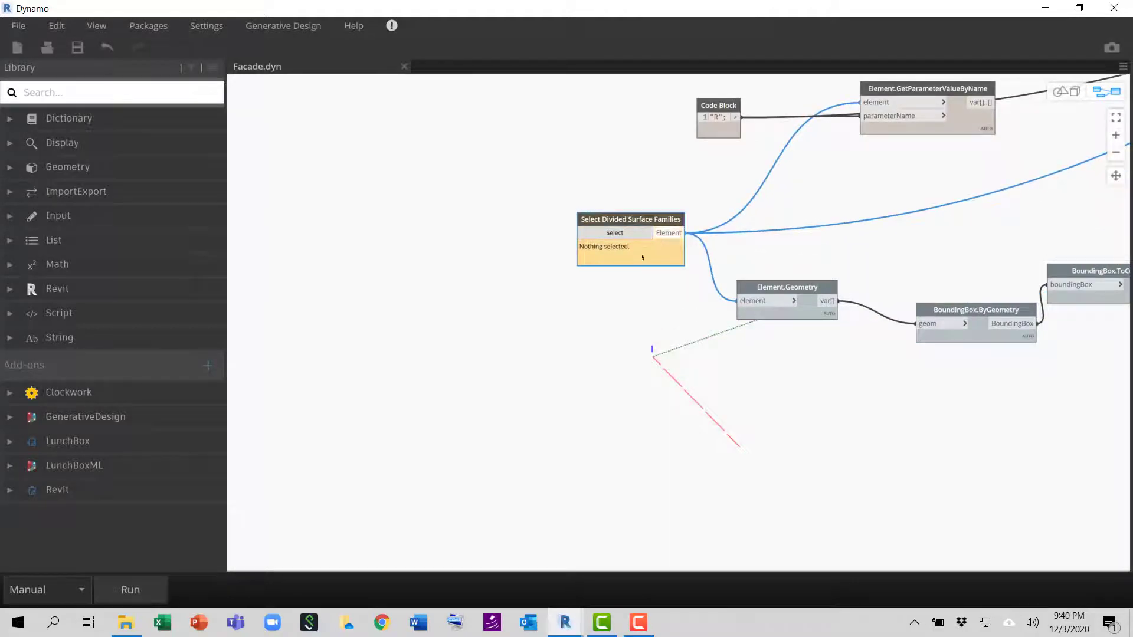
{"action": "middle_click_drag", "start_coordinate": [918, 242], "coordinate": [505, 391]}
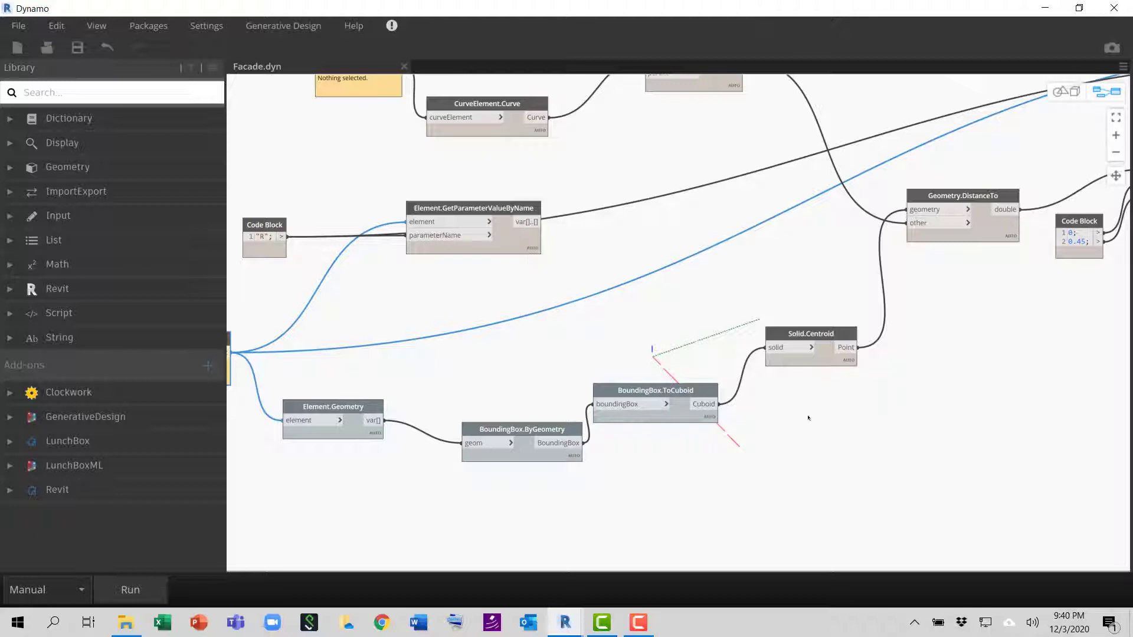
{"action": "middle_click_drag", "start_coordinate": [826, 422], "coordinate": [911, 418]}
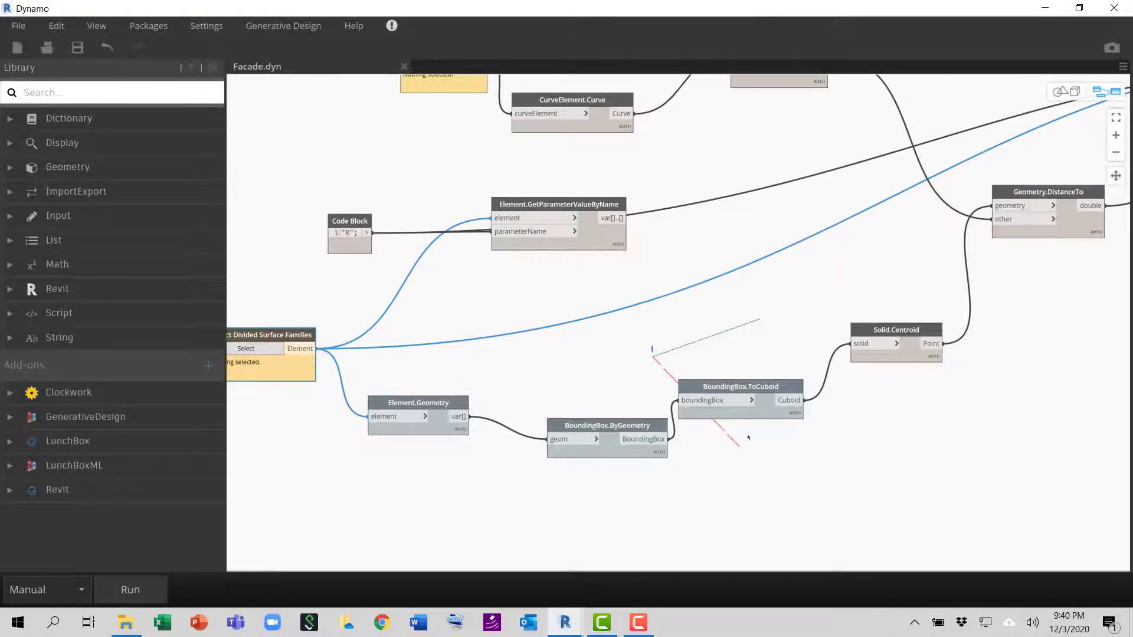
{"action": "middle_click_drag", "start_coordinate": [748, 437], "coordinate": [404, 493]}
{"action": "middle_click_drag", "start_coordinate": [804, 384], "coordinate": [624, 455]}
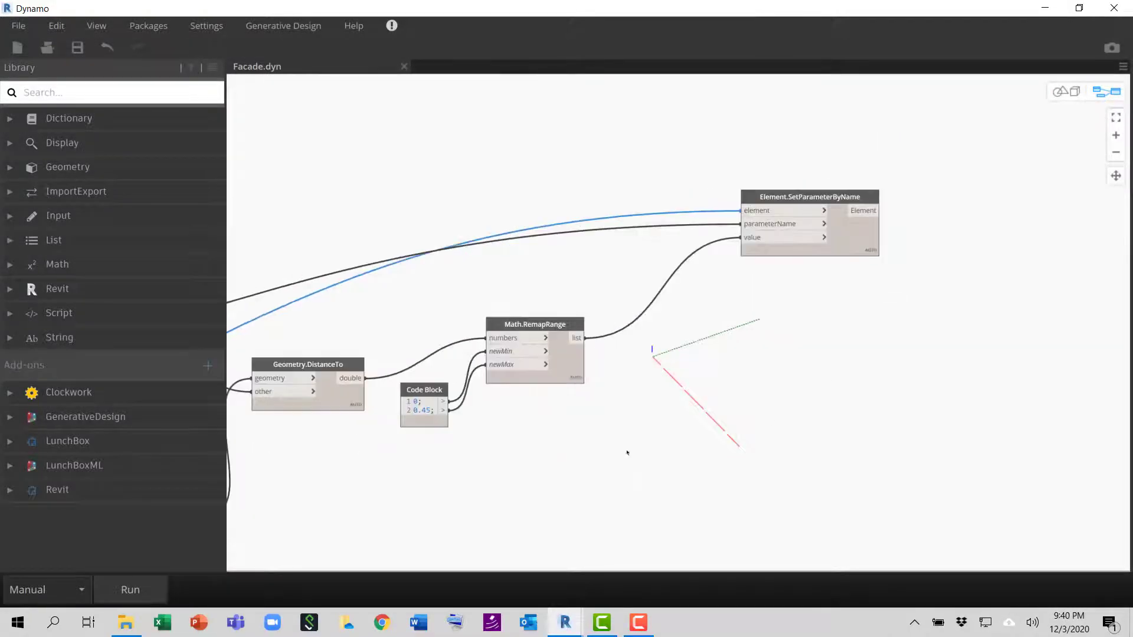
{"action": "scroll", "coordinate": [847, 323], "scroll_direction": "down", "scroll_amount": 5}
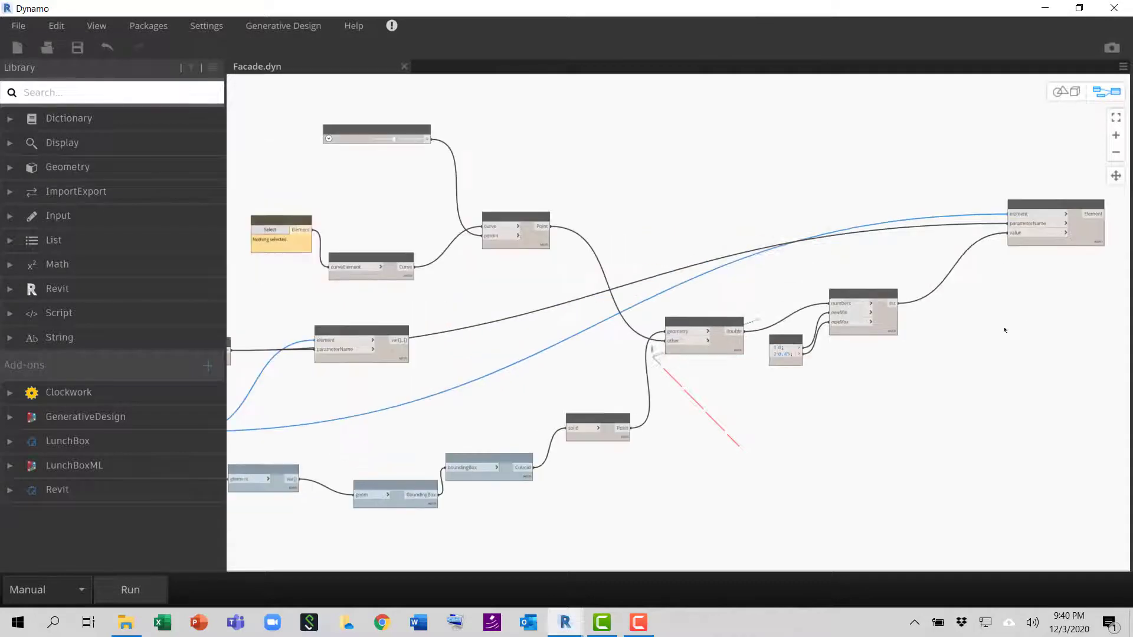
{"action": "middle_click_drag", "start_coordinate": [372, 404], "coordinate": [665, 382]}
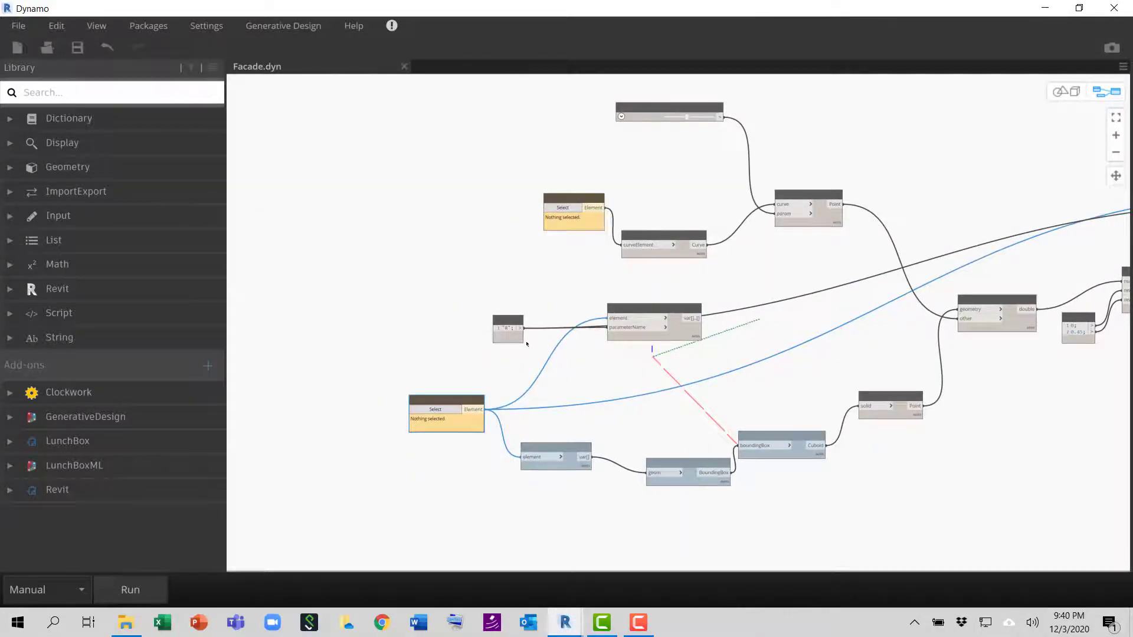
{"action": "scroll", "coordinate": [526, 344], "scroll_direction": "up", "scroll_amount": 4}
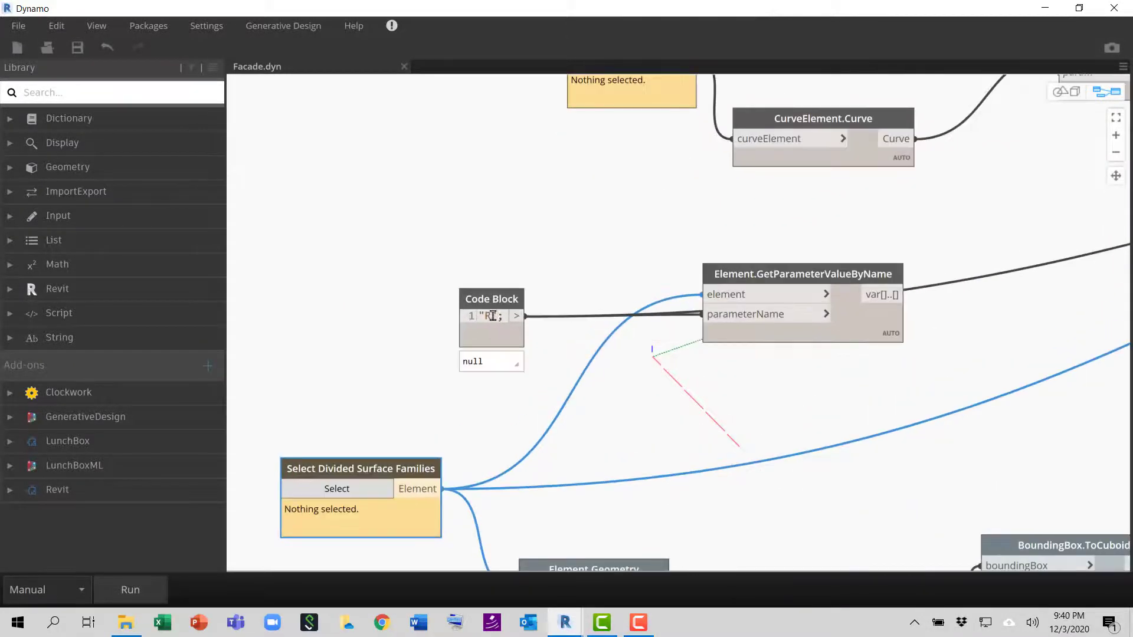
Change the Code Block string to "ratio" and restore the Dynamo window over the model.
{"action": "double_click", "coordinate": [489, 316]}
{"action": "type", "text": "ra"}
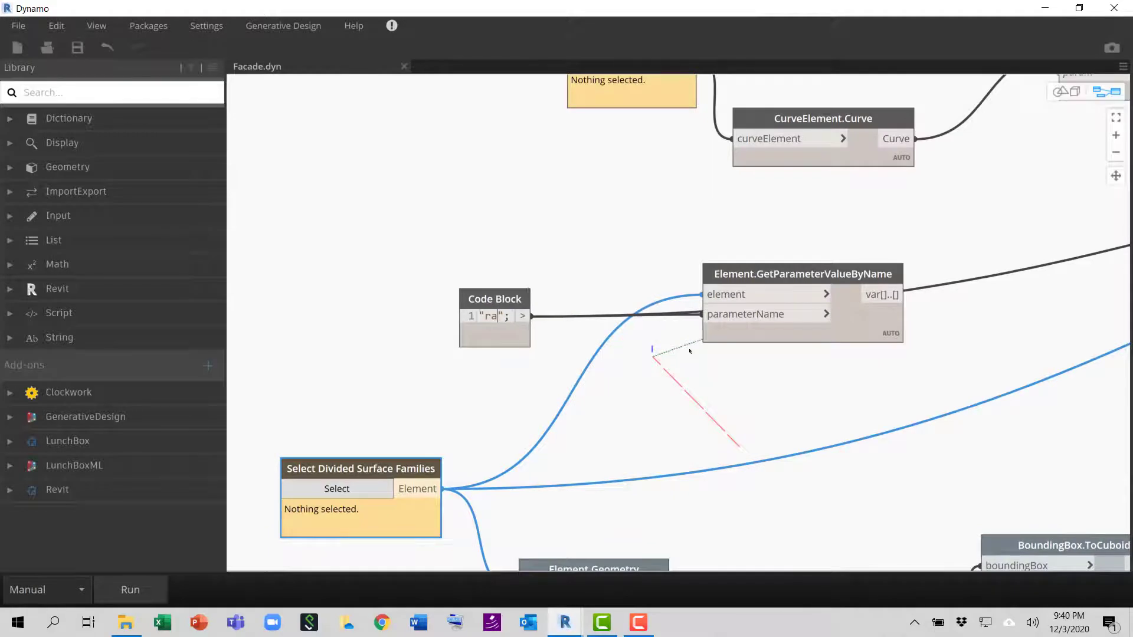
{"action": "type", "text": "t"}
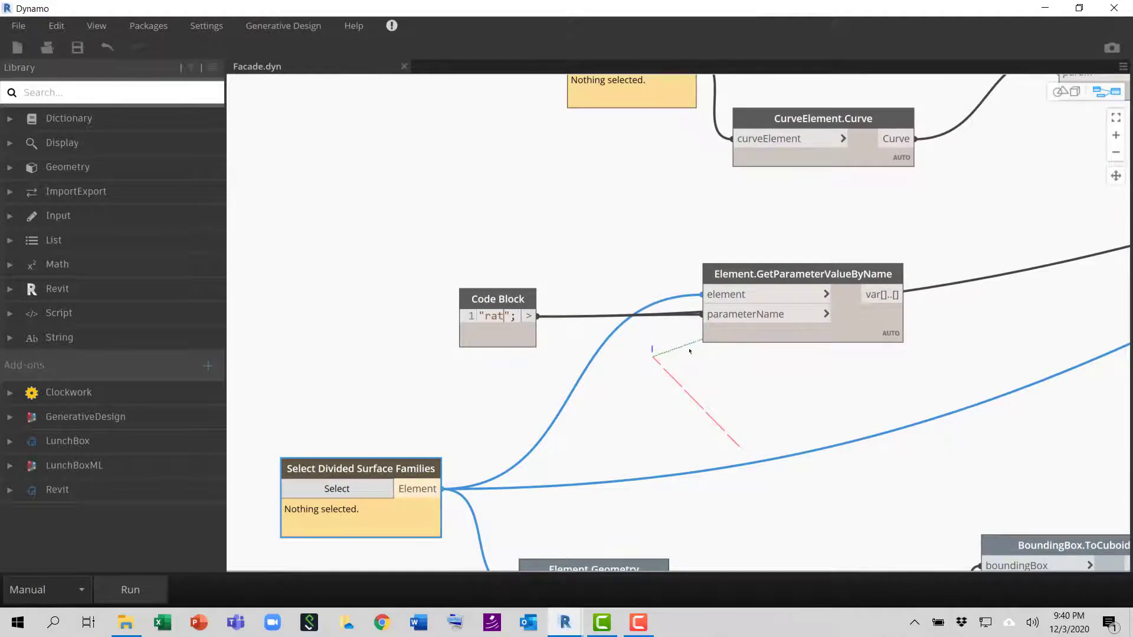
{"action": "type", "text": "io"}
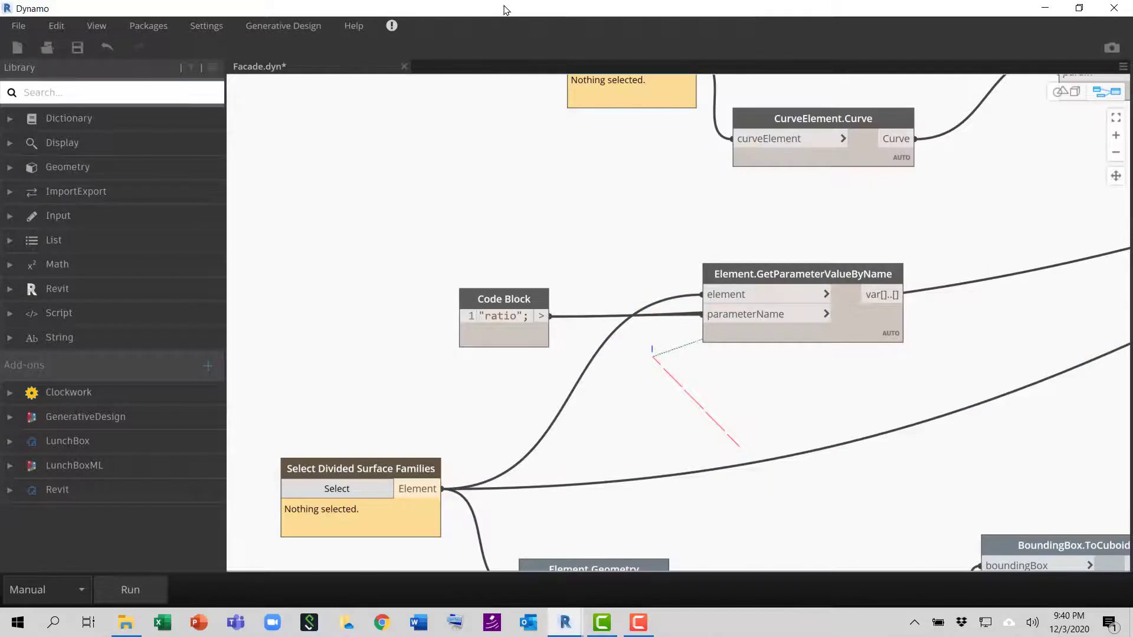
{"action": "left_click_drag", "start_coordinate": [506, 7], "coordinate": [644, 423]}
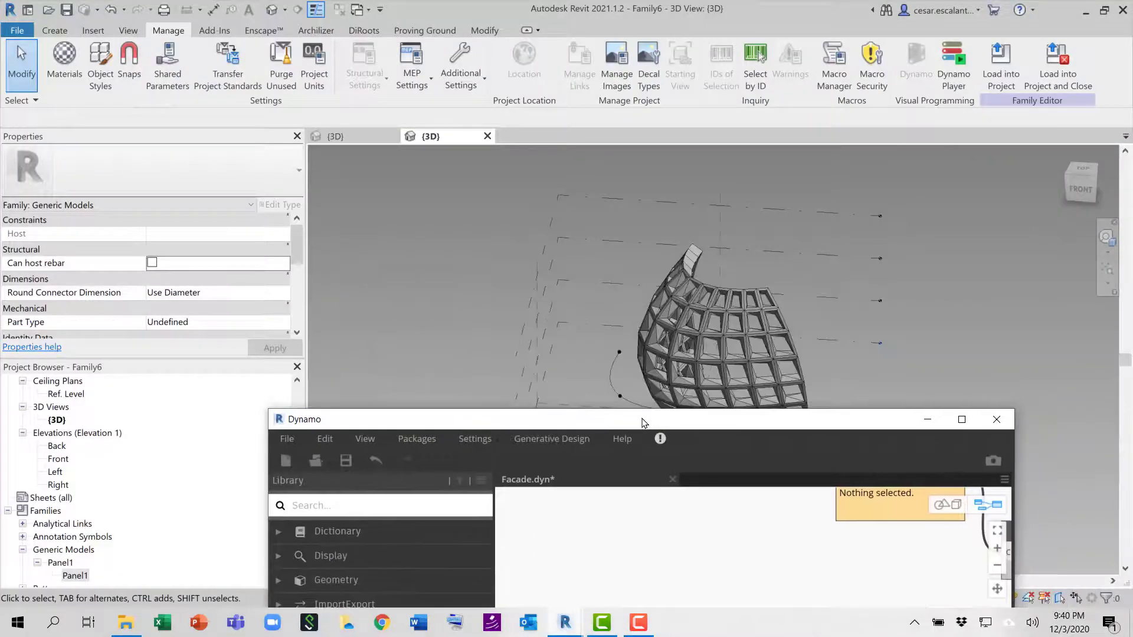
Select a single facade panel to check its ratio parameter.
{"action": "left_click", "coordinate": [568, 299]}
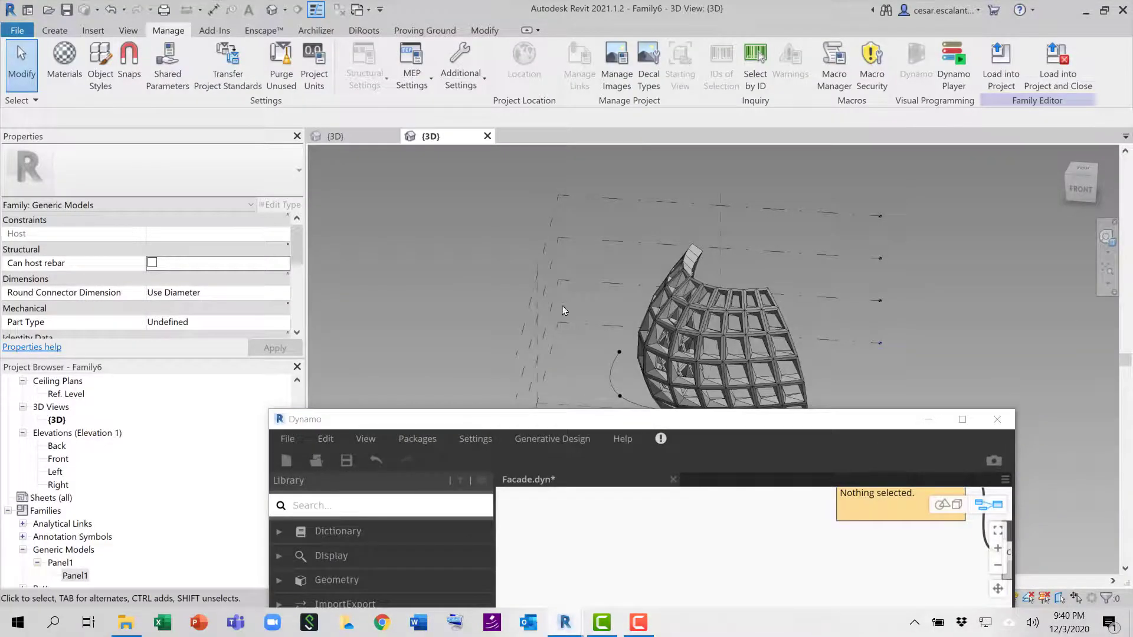
{"action": "key", "text": "Tab"}
{"action": "left_click", "coordinate": [690, 320]}
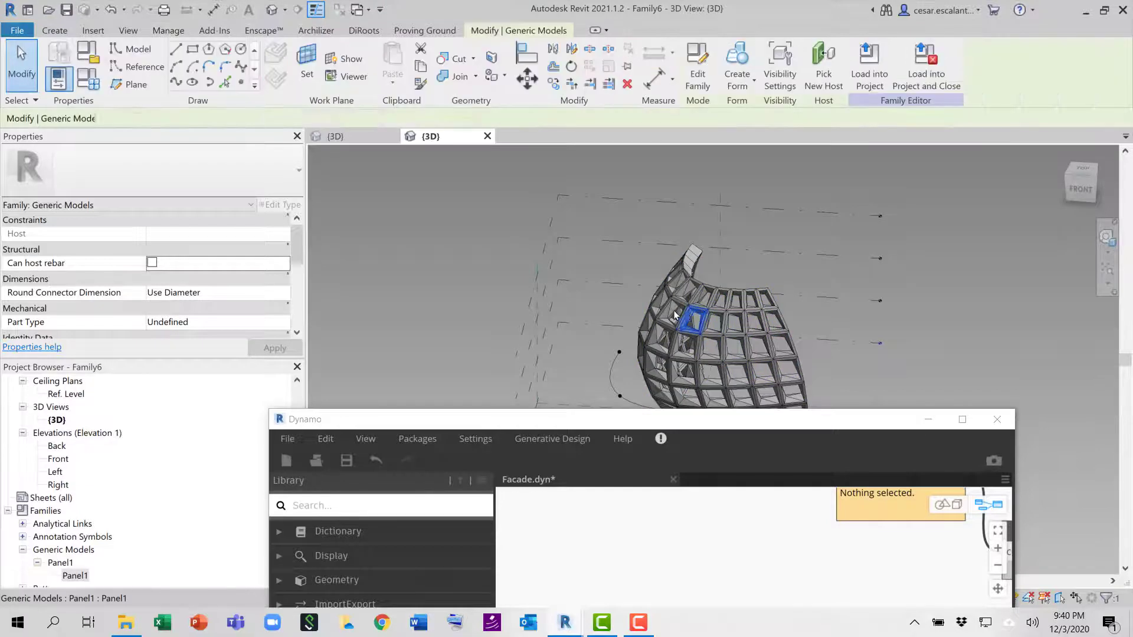
{"action": "scroll", "coordinate": [308, 259], "scroll_direction": "down", "scroll_amount": 4}
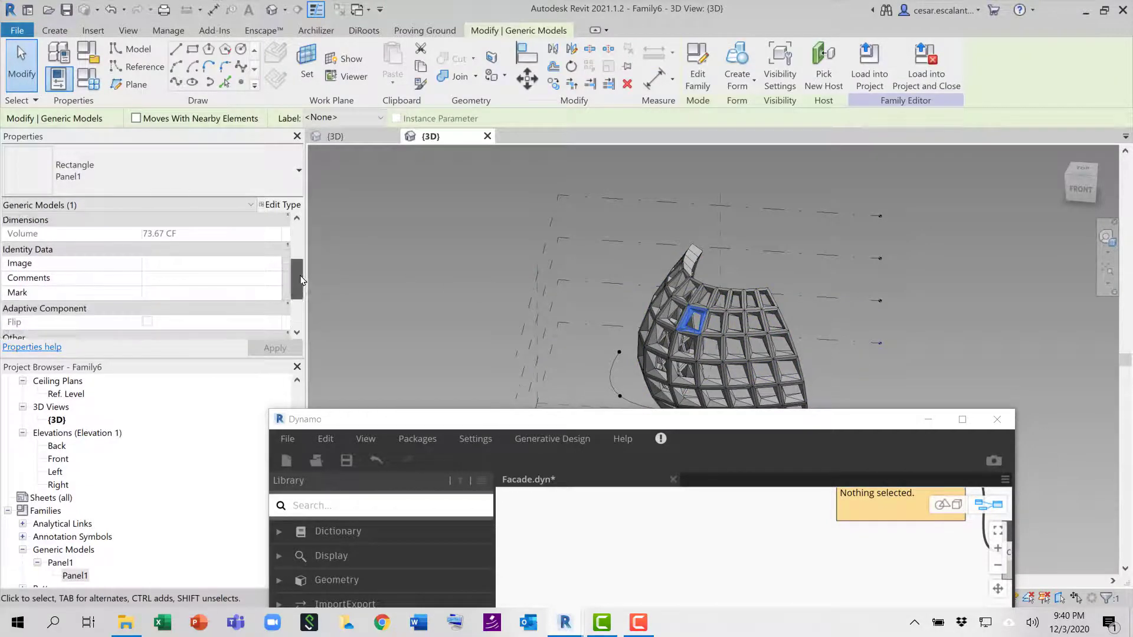
{"action": "scroll", "coordinate": [308, 277], "scroll_direction": "up", "scroll_amount": 3}
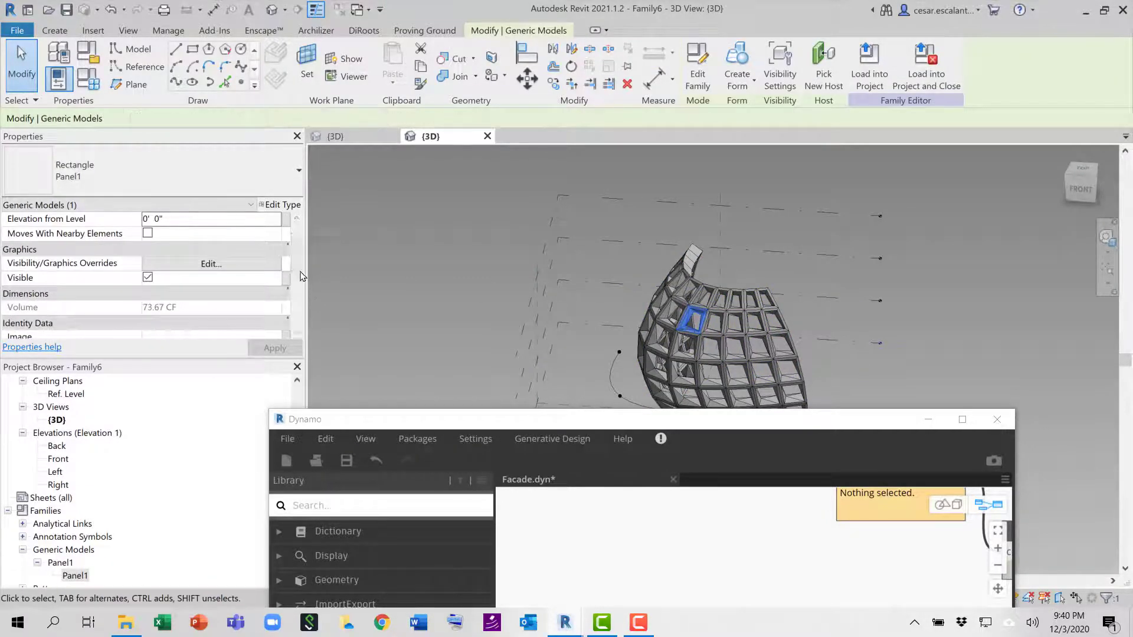
{"action": "scroll", "coordinate": [307, 298], "scroll_direction": "down", "scroll_amount": 5}
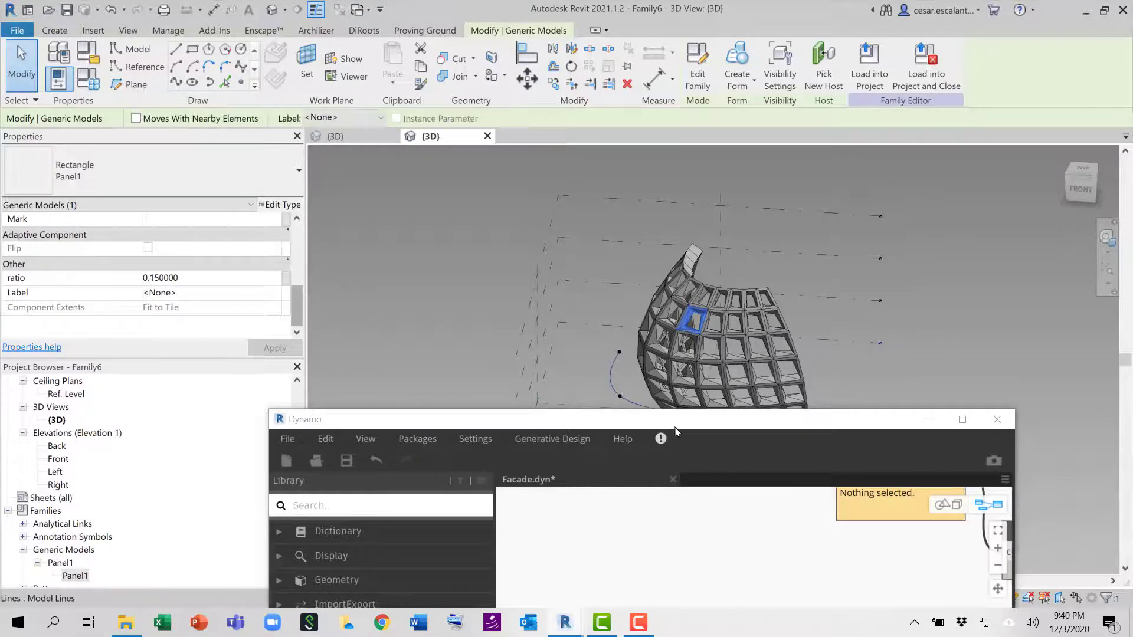
Load the divided surface into the Select Divided Surface Families node.
{"action": "left_click", "coordinate": [591, 311]}
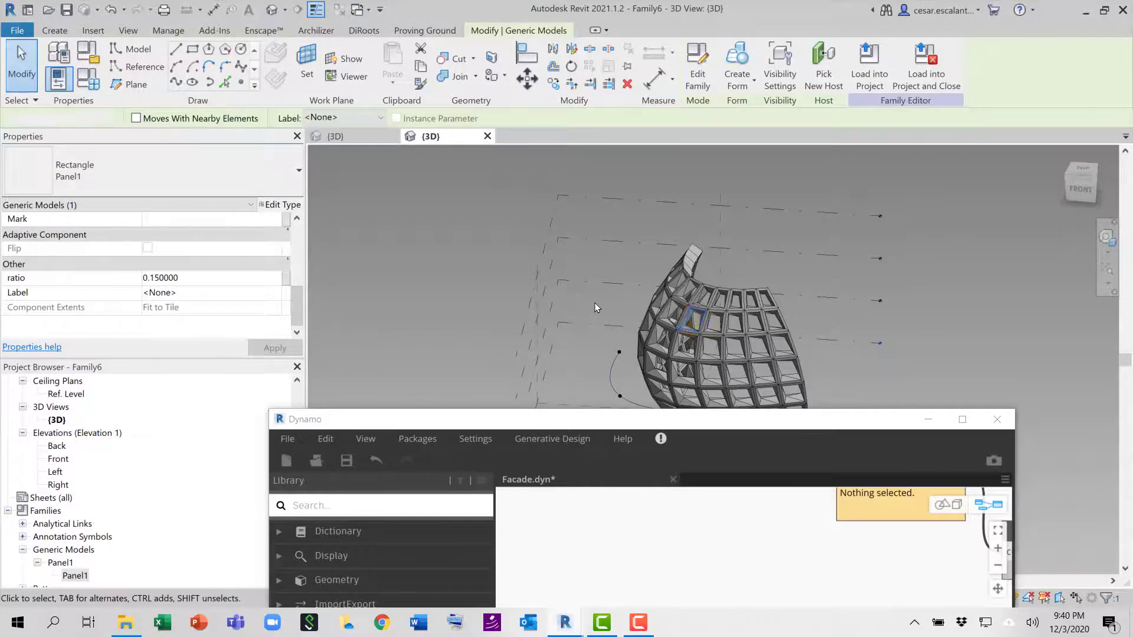
{"action": "left_click_drag", "start_coordinate": [725, 415], "coordinate": [219, 114]}
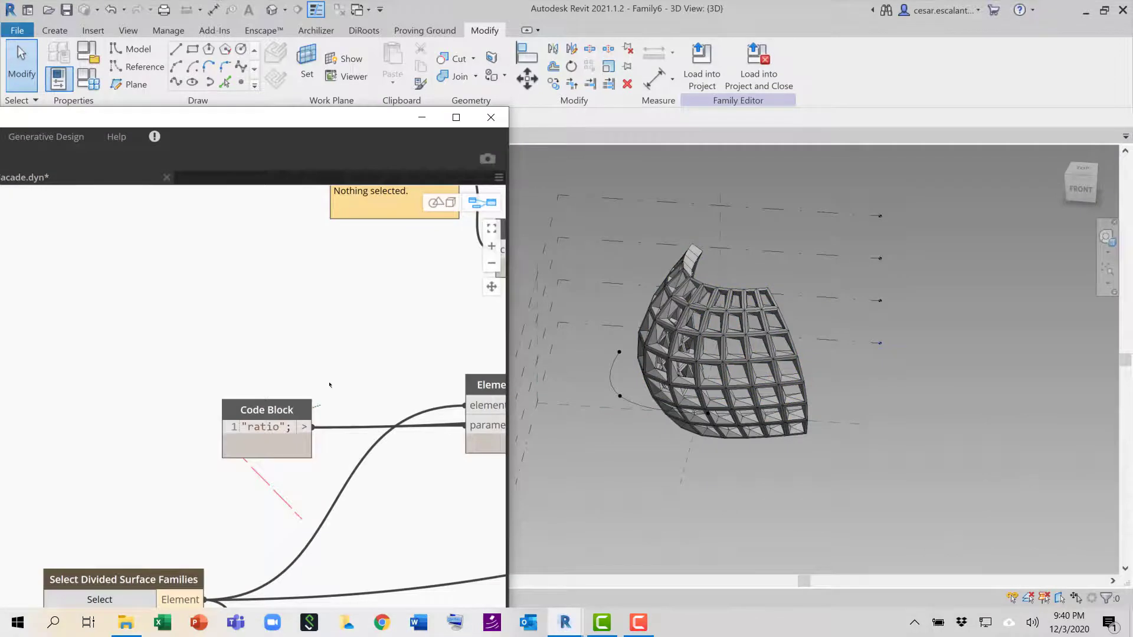
{"action": "scroll", "coordinate": [328, 384], "scroll_direction": "down", "scroll_amount": 3}
{"action": "left_click", "coordinate": [197, 512]}
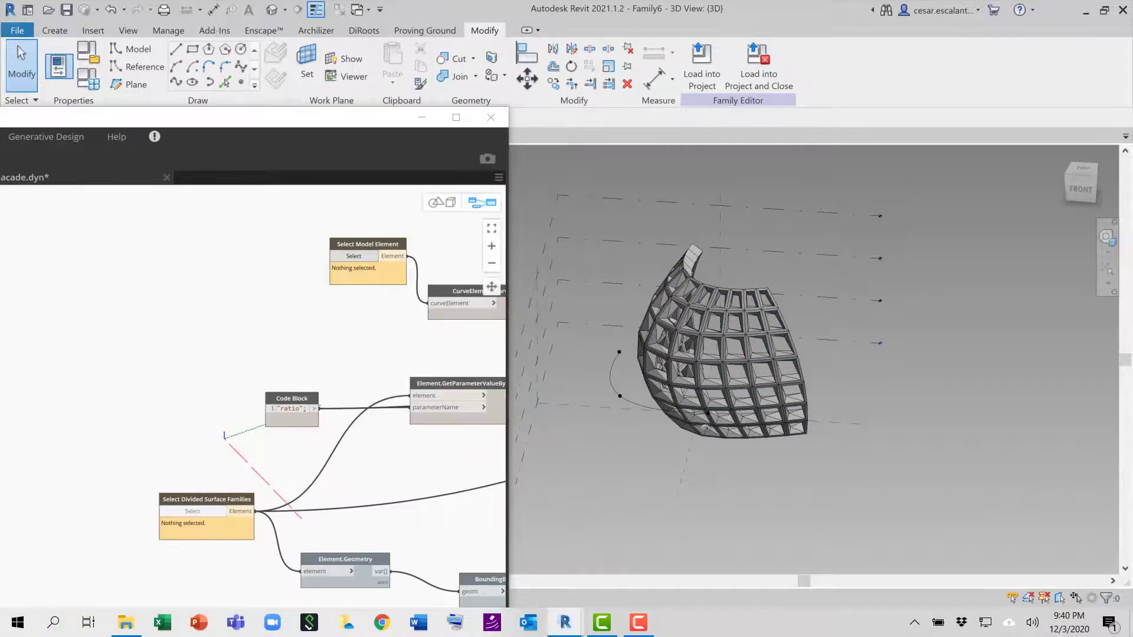
Pick the spline (Element 7353) into Select Model Element and show the full graph.
{"action": "left_click", "coordinate": [353, 256]}
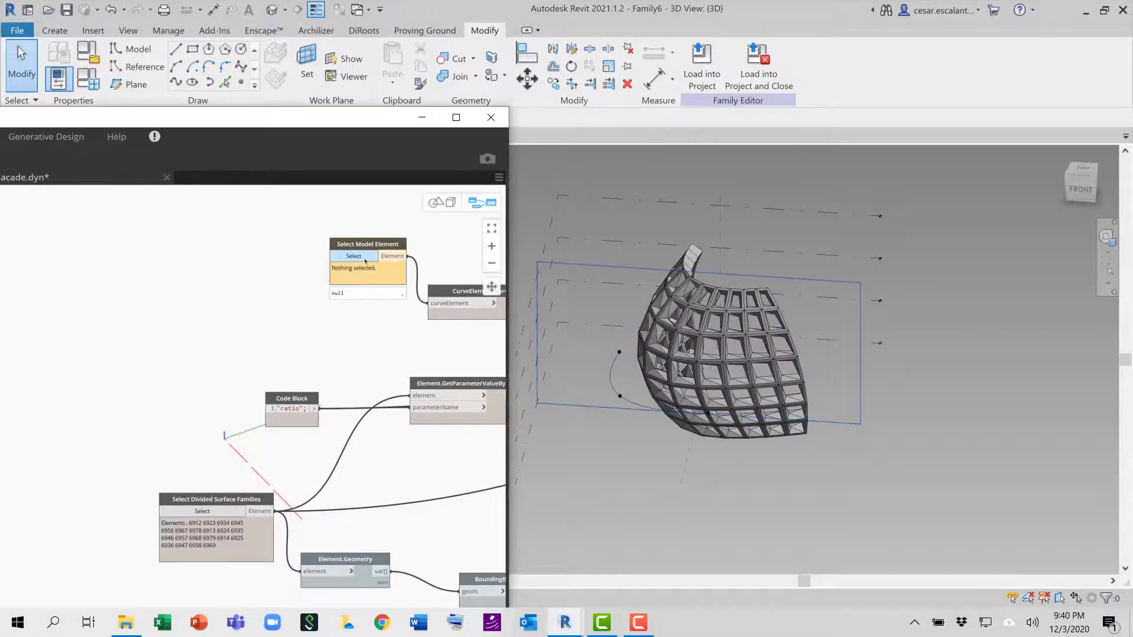
{"action": "left_click", "coordinate": [611, 390]}
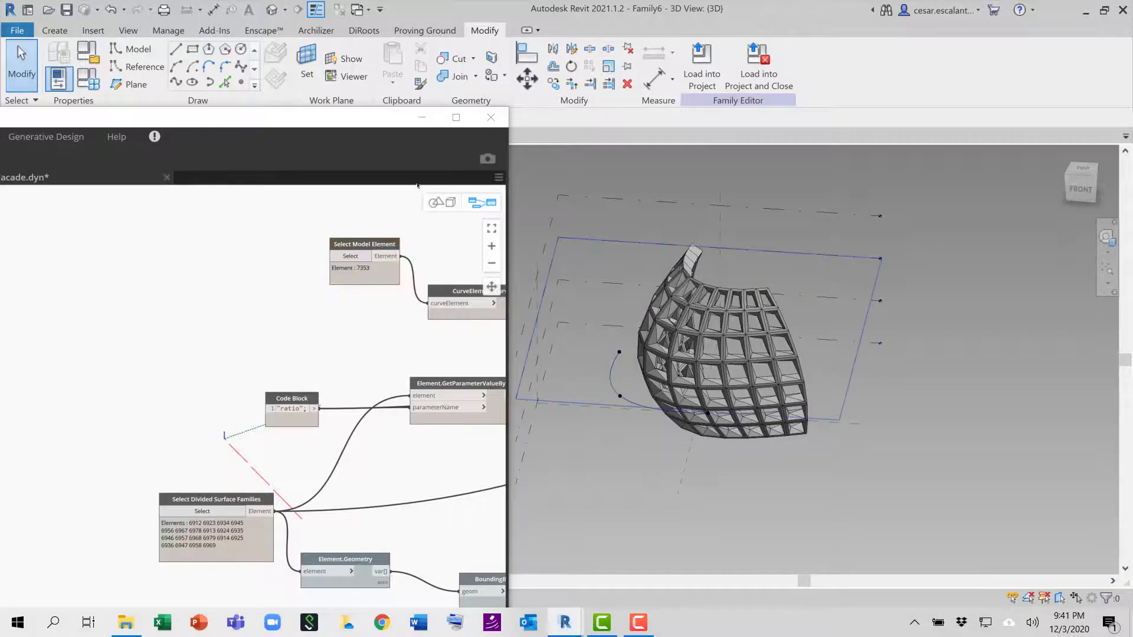
{"action": "left_click", "coordinate": [456, 116]}
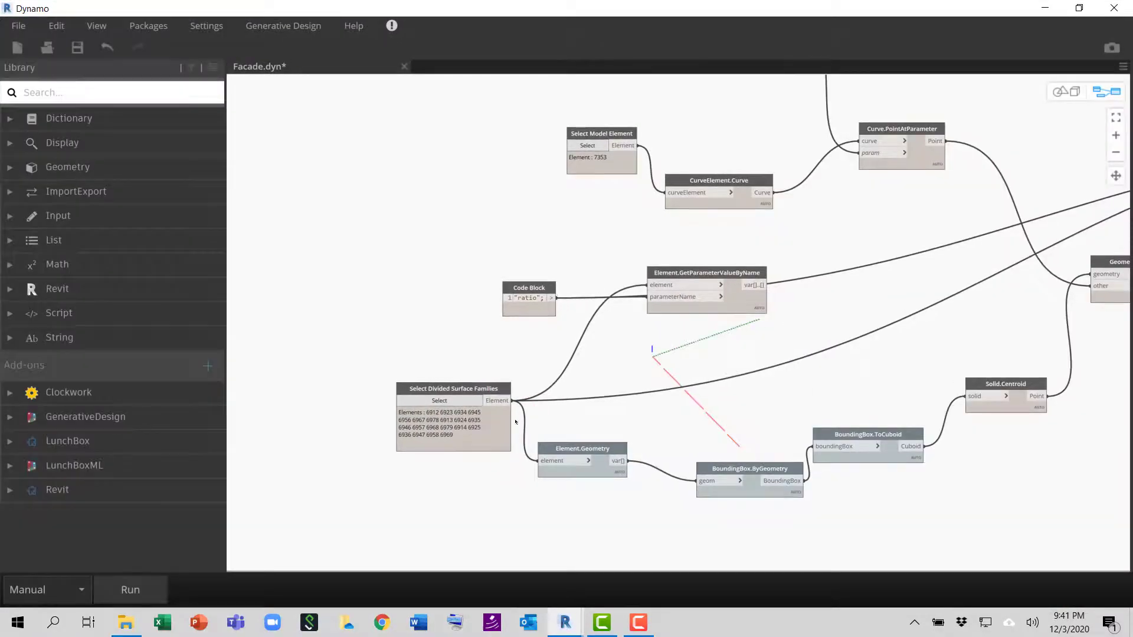
{"action": "middle_click_drag", "start_coordinate": [773, 312], "coordinate": [516, 420]}
{"action": "scroll", "coordinate": [520, 418], "scroll_direction": "down", "scroll_amount": 2}
{"action": "scroll", "coordinate": [522, 417], "scroll_direction": "down", "scroll_amount": 2}
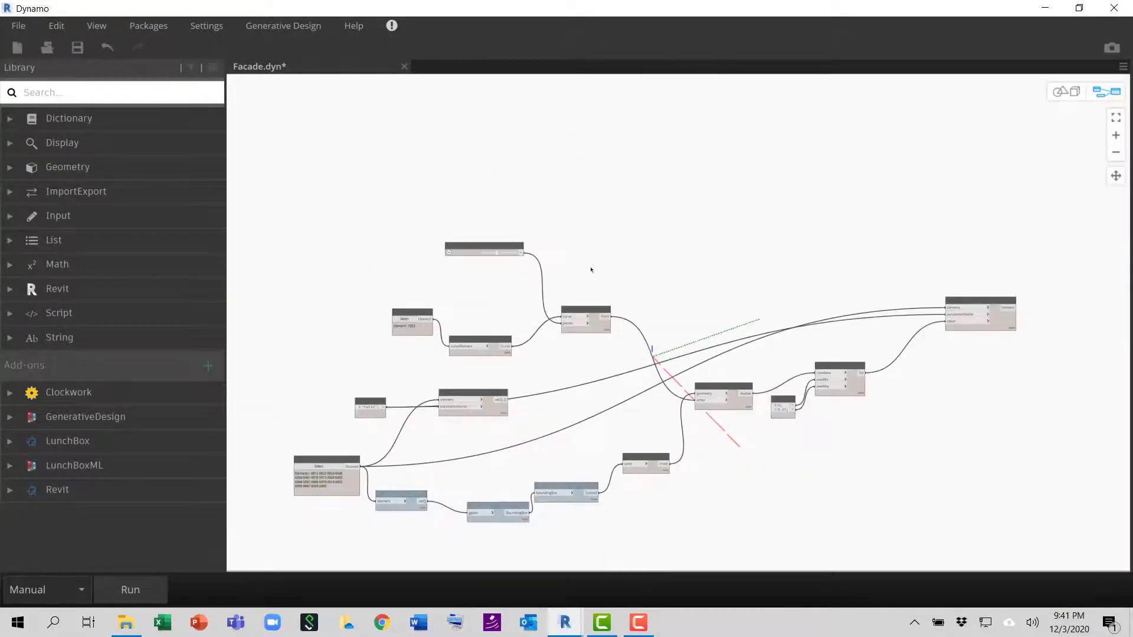
Run the Facade script and orbit the 3D view to inspect the graded panel openings.
{"action": "left_click", "coordinate": [136, 589]}
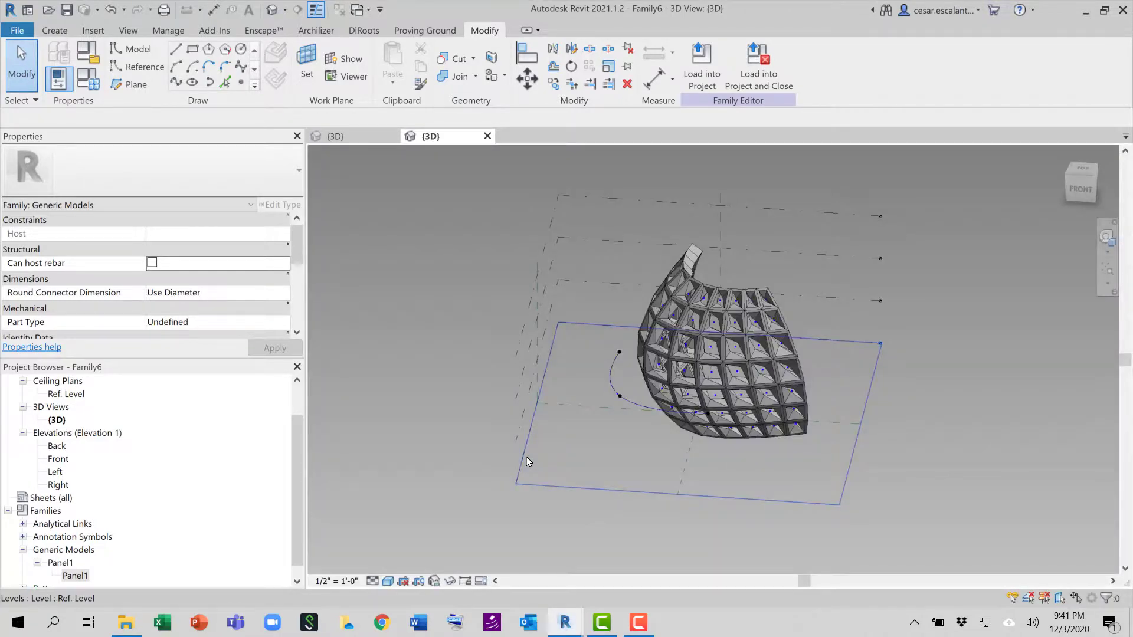
{"action": "middle_click_drag", "start_coordinate": [732, 475], "coordinate": [663, 354], "text": "shift"}
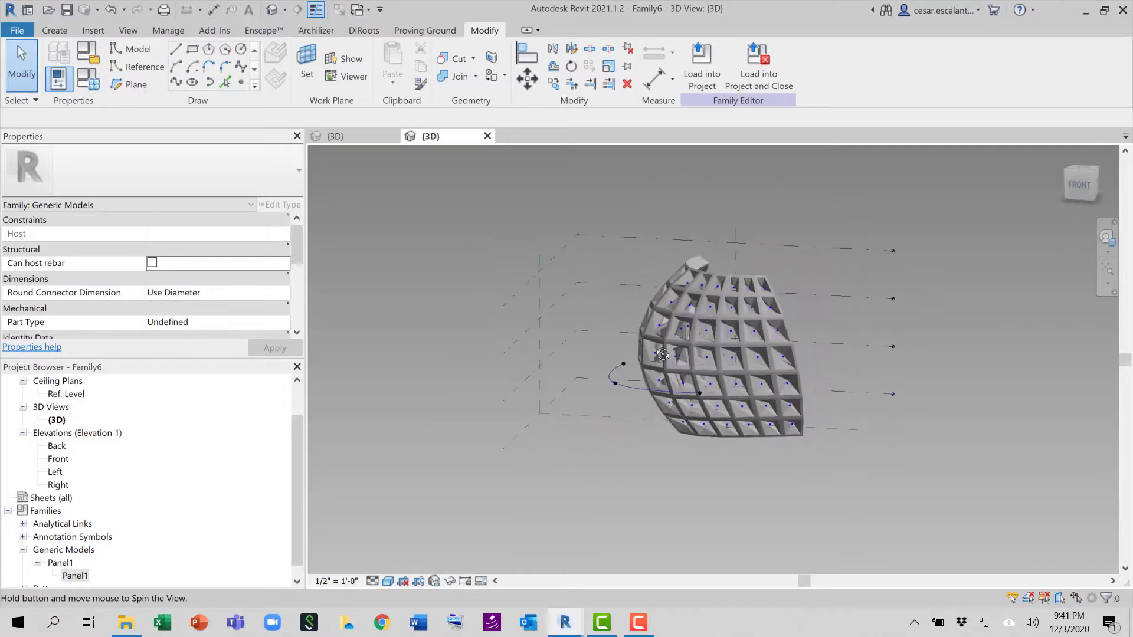
{"action": "scroll", "coordinate": [826, 413], "scroll_direction": "up", "scroll_amount": 5}
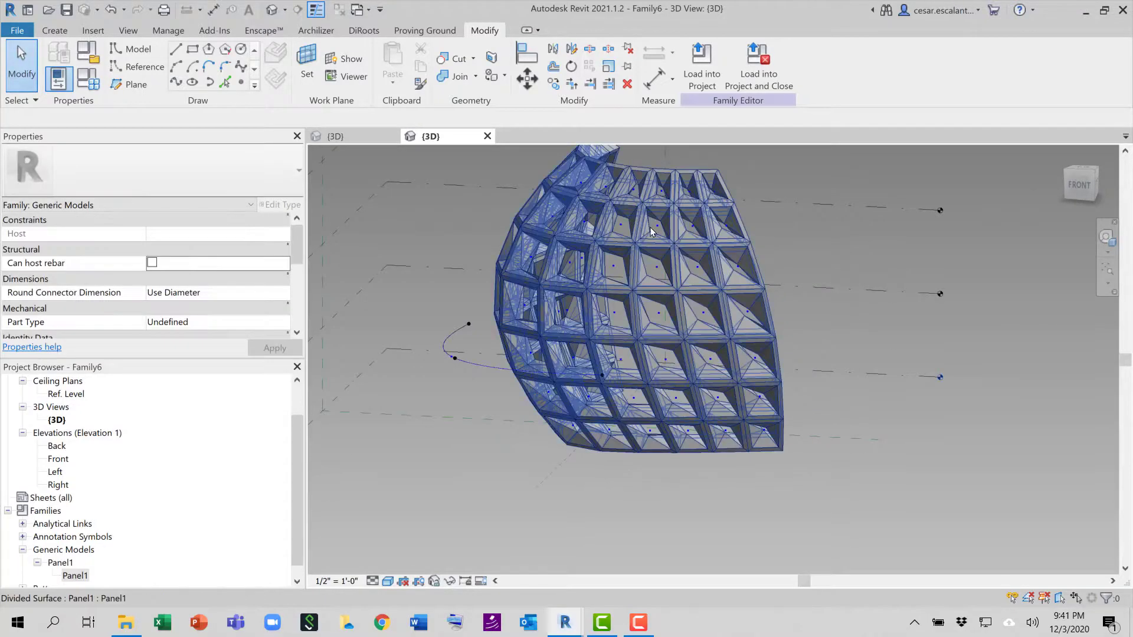
{"action": "middle_click_drag", "start_coordinate": [758, 324], "coordinate": [786, 334], "text": "shift"}
{"action": "scroll", "coordinate": [785, 334], "scroll_direction": "up", "scroll_amount": 3}
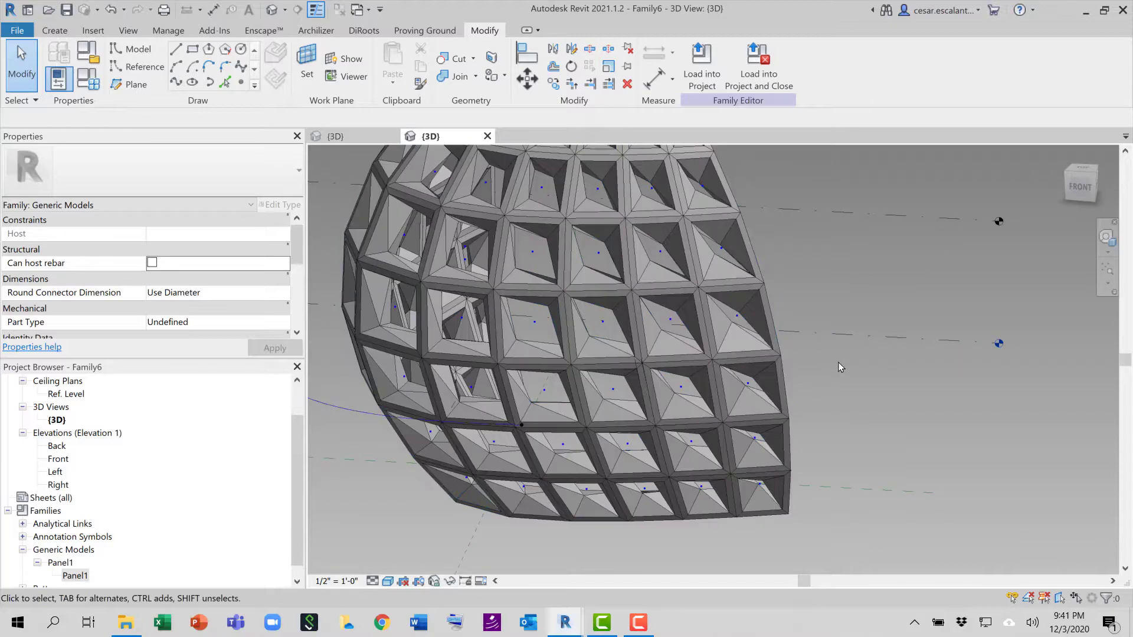
{"action": "middle_click_drag", "start_coordinate": [840, 367], "coordinate": [1034, 404], "text": "shift"}
{"action": "middle_click_drag", "start_coordinate": [848, 450], "coordinate": [620, 490], "text": "shift"}
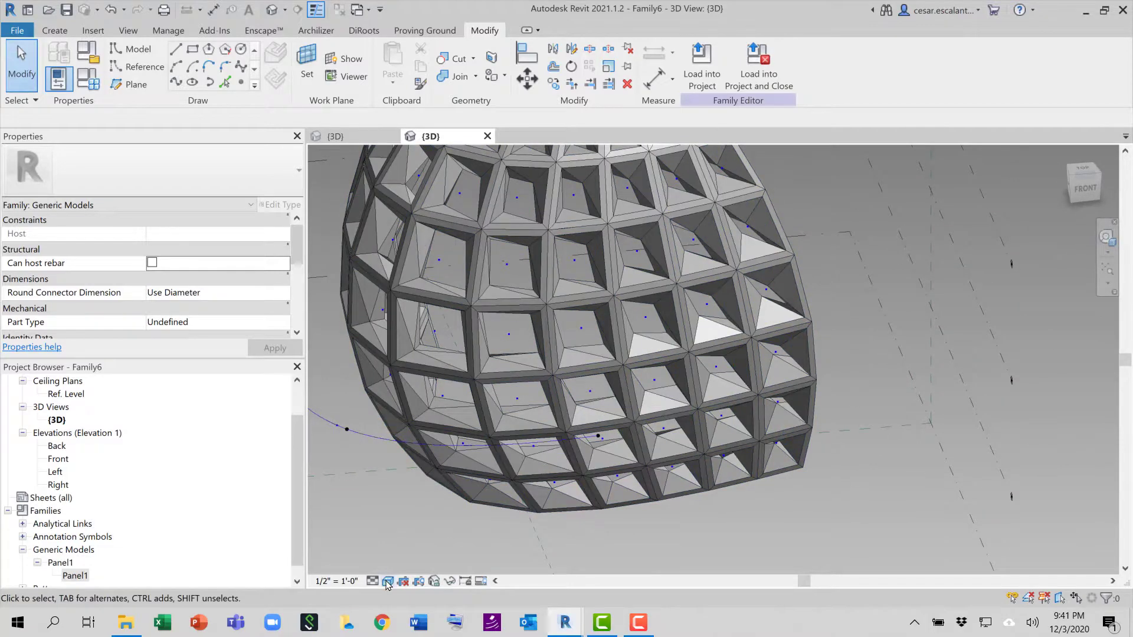
{"action": "left_click", "coordinate": [387, 584]}
{"action": "left_click", "coordinate": [657, 545]}
{"action": "mouse_move", "coordinate": [683, 536]}
{"action": "middle_mouse_down", "text": "shift"}
{"action": "mouse_move", "coordinate": [725, 511]}
{"action": "mouse_move", "coordinate": [782, 501]}
{"action": "middle_mouse_up", "text": "shift"}
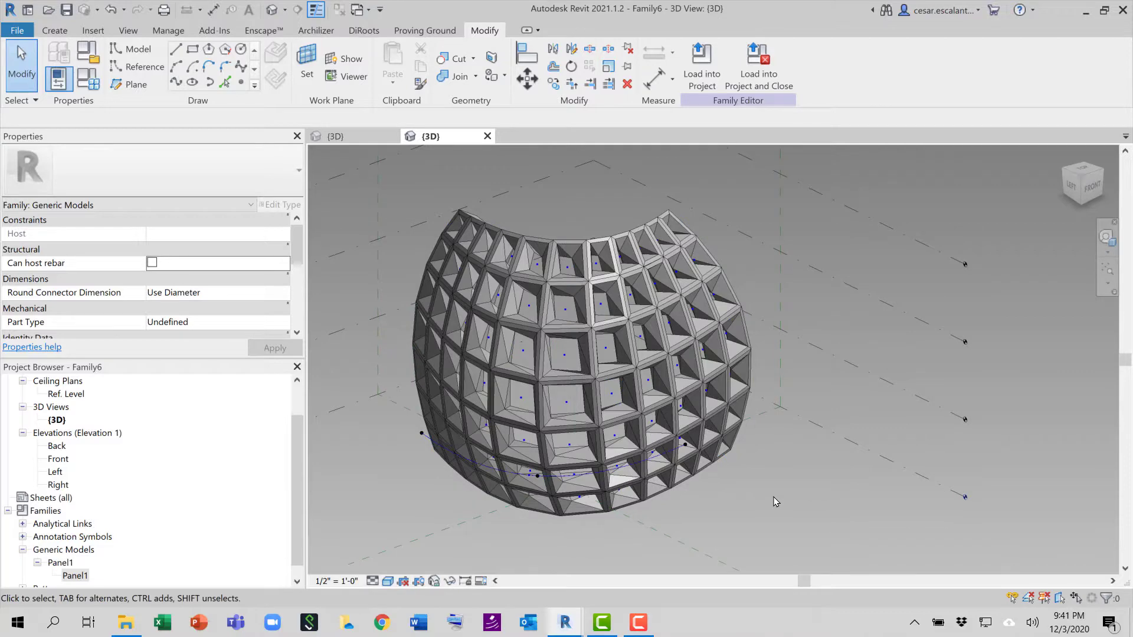
{"action": "middle_click_drag", "start_coordinate": [767, 498], "coordinate": [798, 490], "text": "shift"}
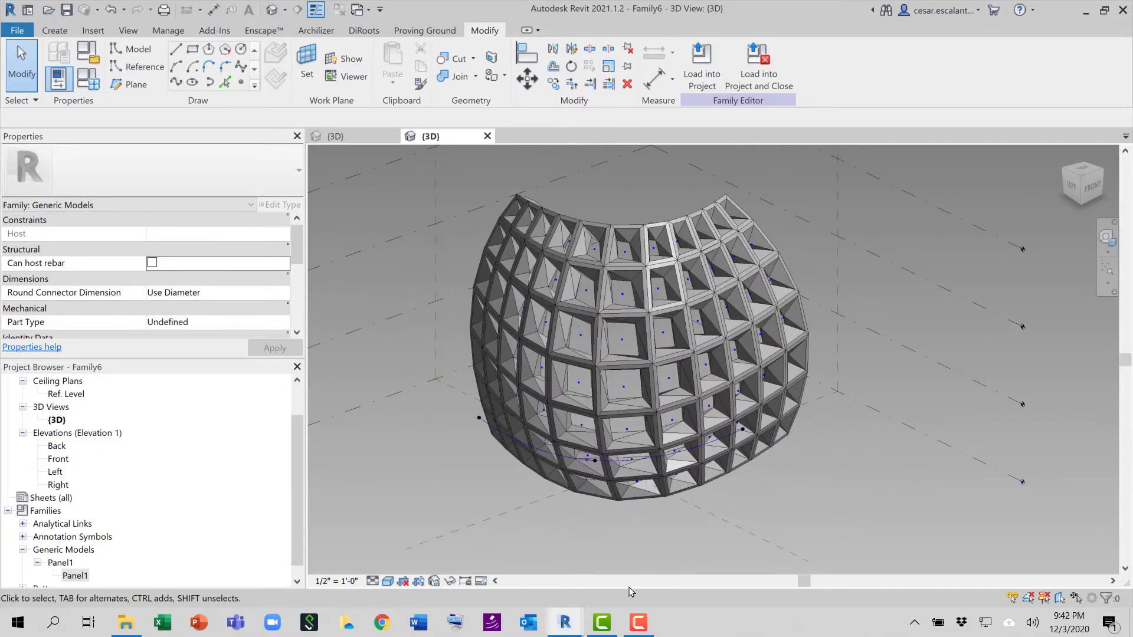